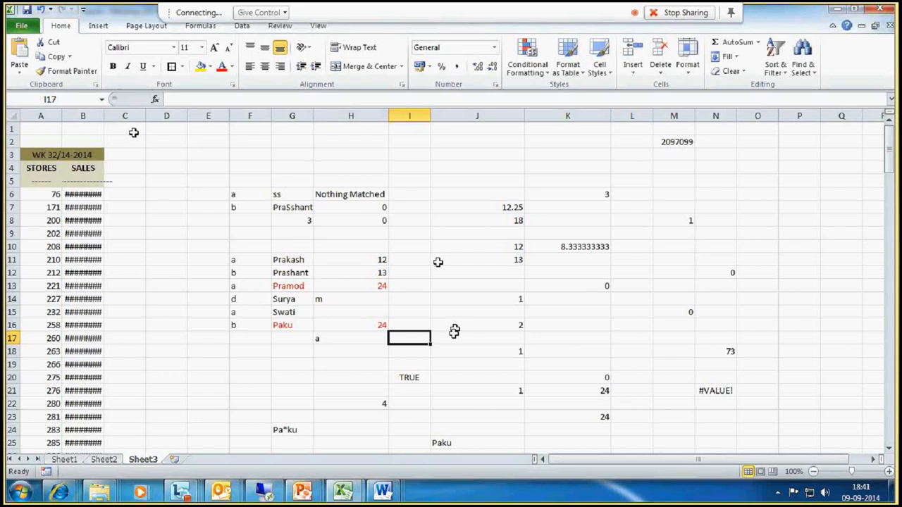
{"action": "left_click", "coordinate": [292, 142]}
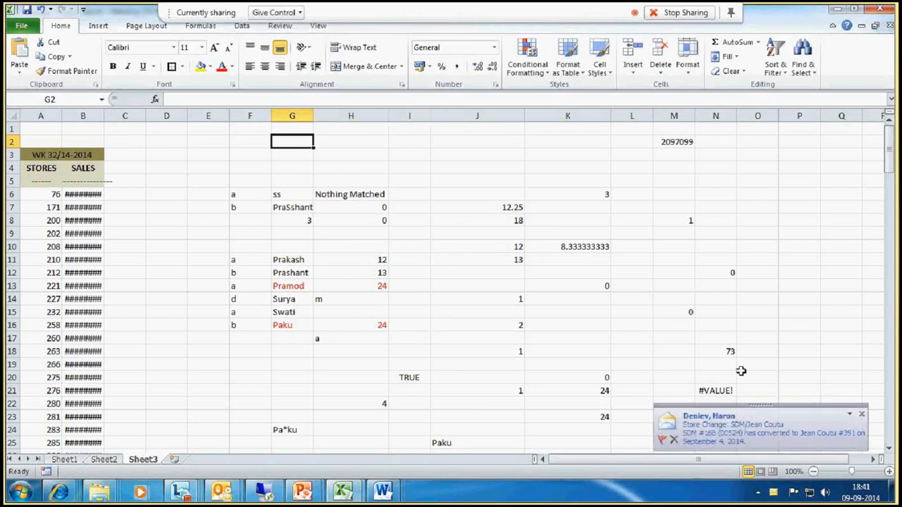
{"action": "left_click", "coordinate": [861, 415]}
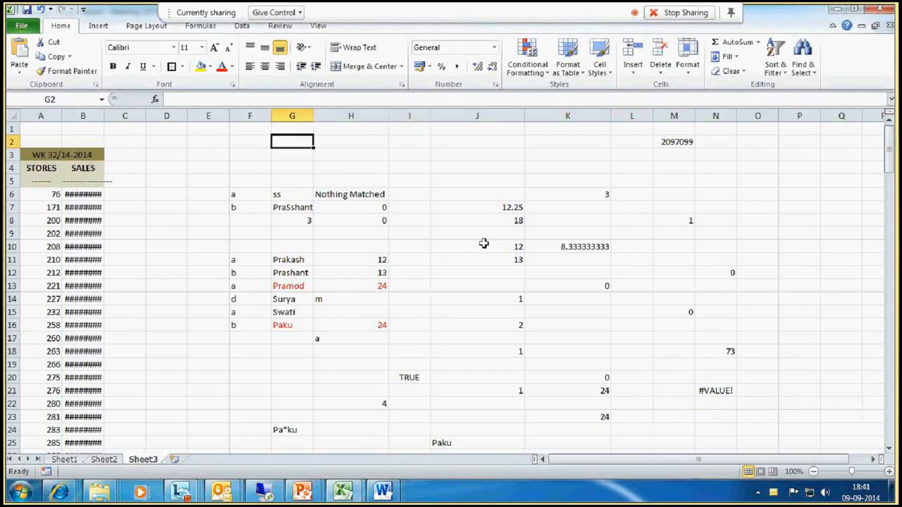
- Start a COUNTIFS formula in J5 with criteria range G11:G16 and criterion "Prakash"
{"action": "left_click", "coordinate": [485, 182]}
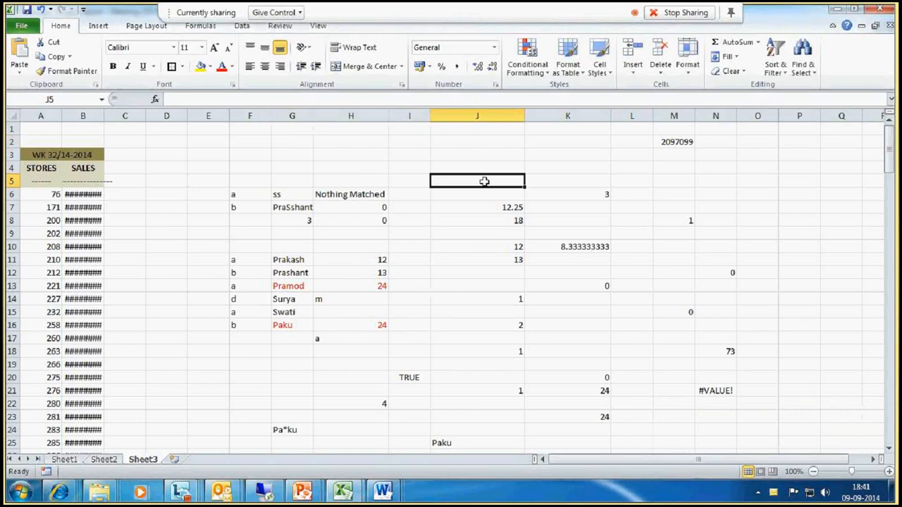
{"action": "type", "text": "=count"}
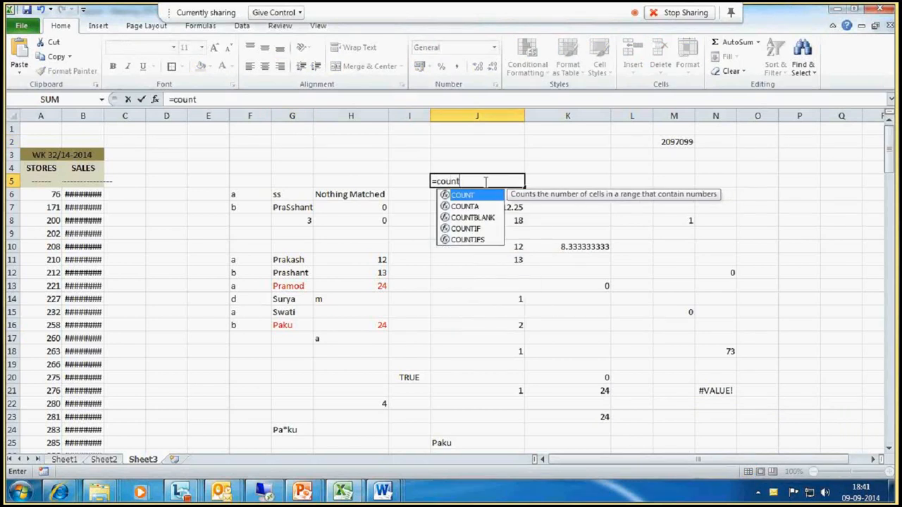
{"action": "type", "text": "if"}
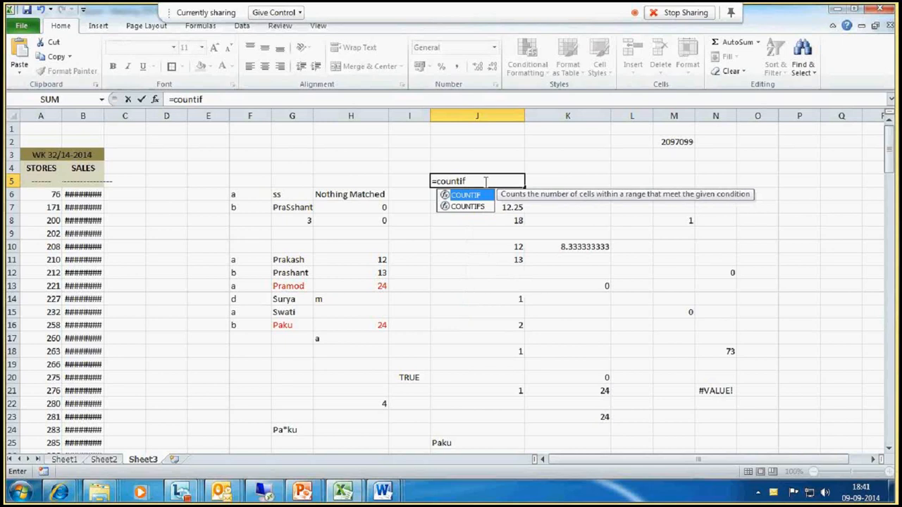
{"action": "type", "text": "s("}
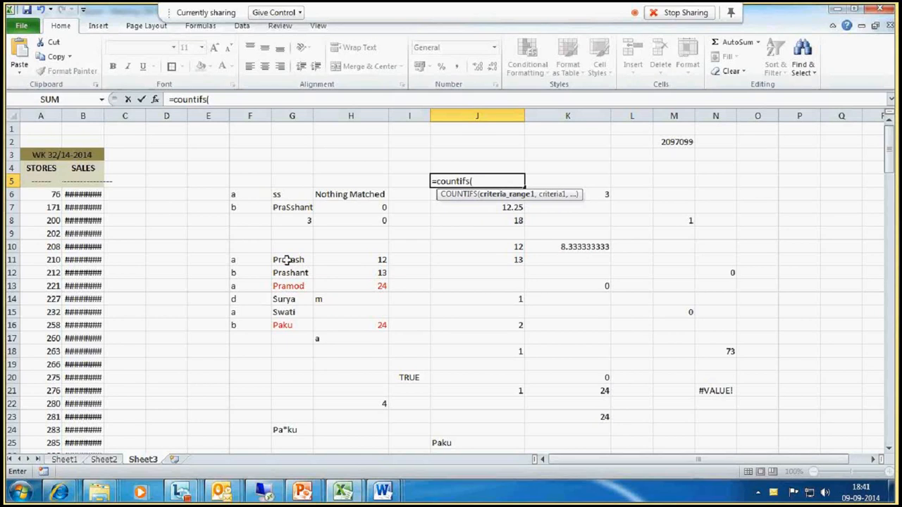
{"action": "left_click_drag", "start_coordinate": [294, 258], "coordinate": [284, 321]}
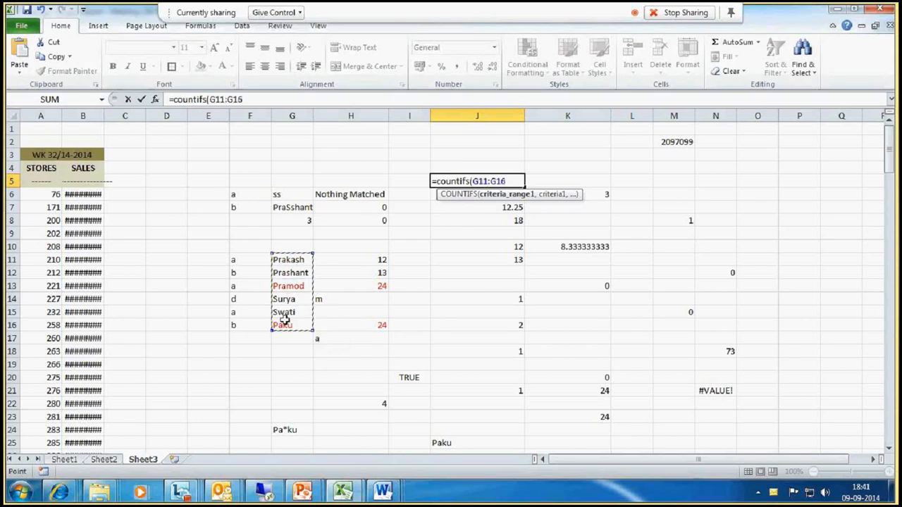
{"action": "type", "text": ","}
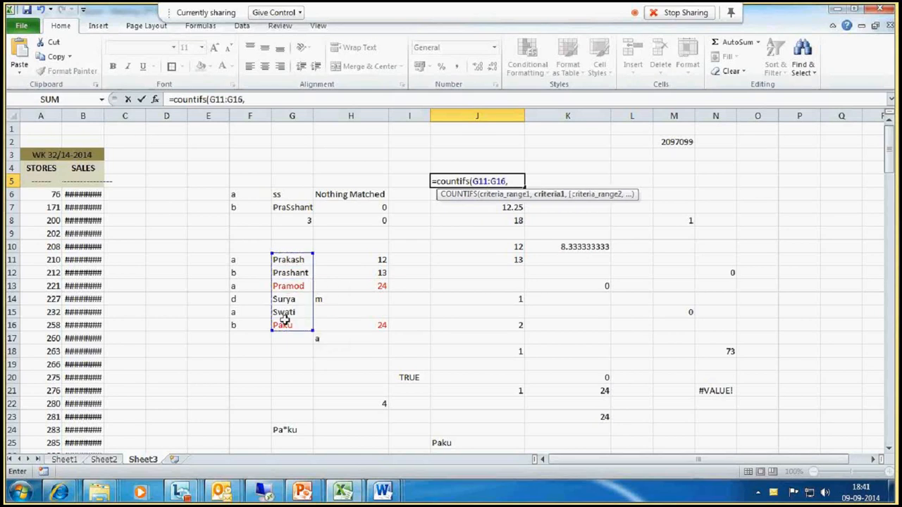
{"action": "type", "text": "\"Prakash\""}
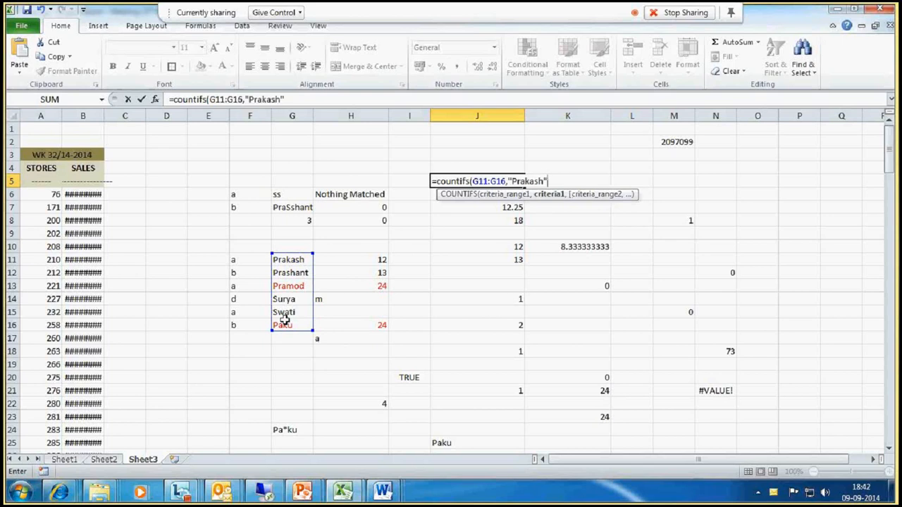
{"action": "type", "text": ","}
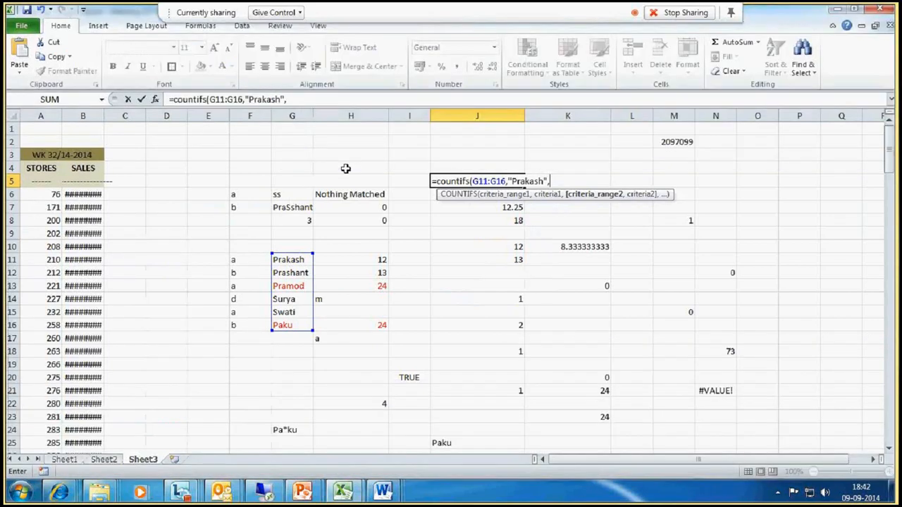
- Add criteria range H11:H16 with criterion 12 to the COUNTIFS formula and commit it
{"action": "left_click_drag", "start_coordinate": [351, 260], "coordinate": [354, 323]}
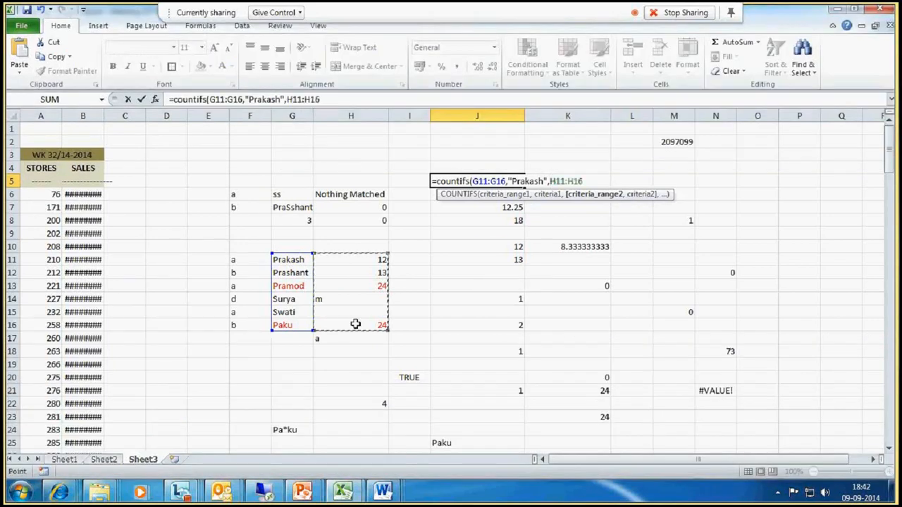
{"action": "type", "text": ","}
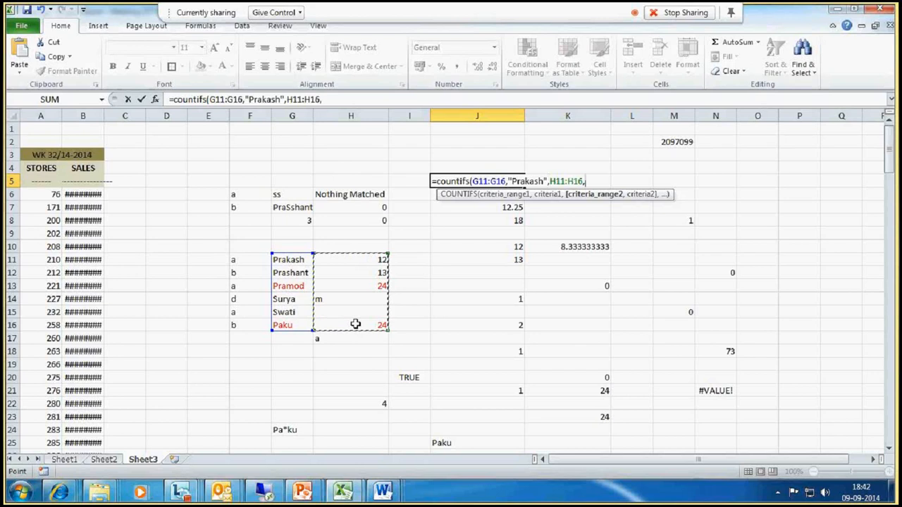
{"action": "type", "text": "12)"}
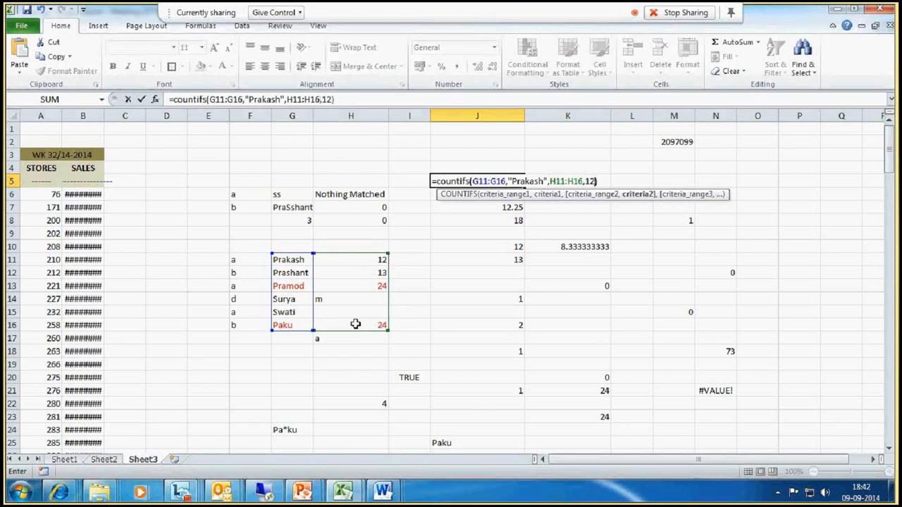
{"action": "key", "text": "Return"}
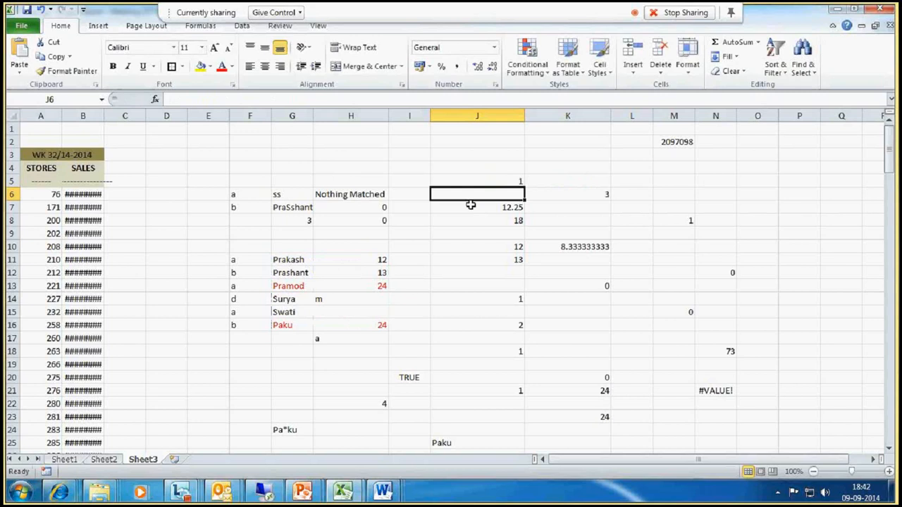
- Copy the Prakash name and 12 value from G11:H11 into G12:H12
{"action": "left_click", "coordinate": [470, 183]}
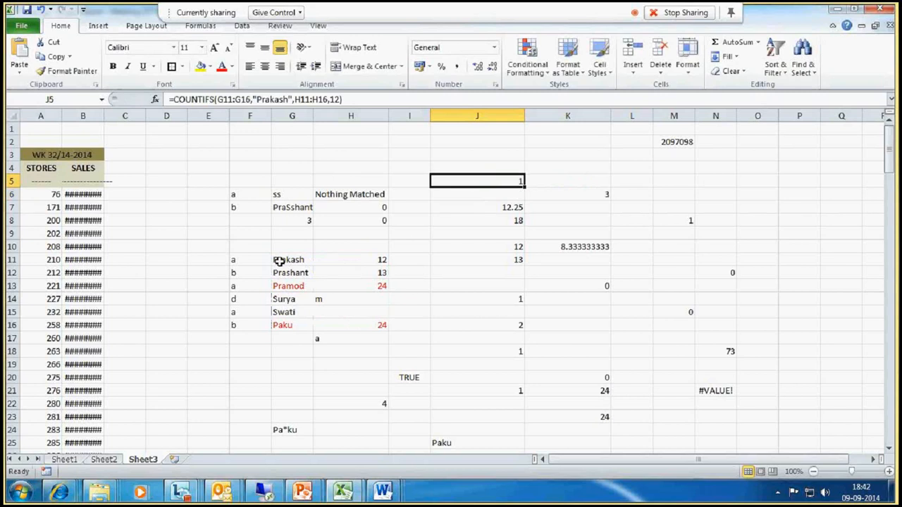
{"action": "left_click", "coordinate": [357, 262]}
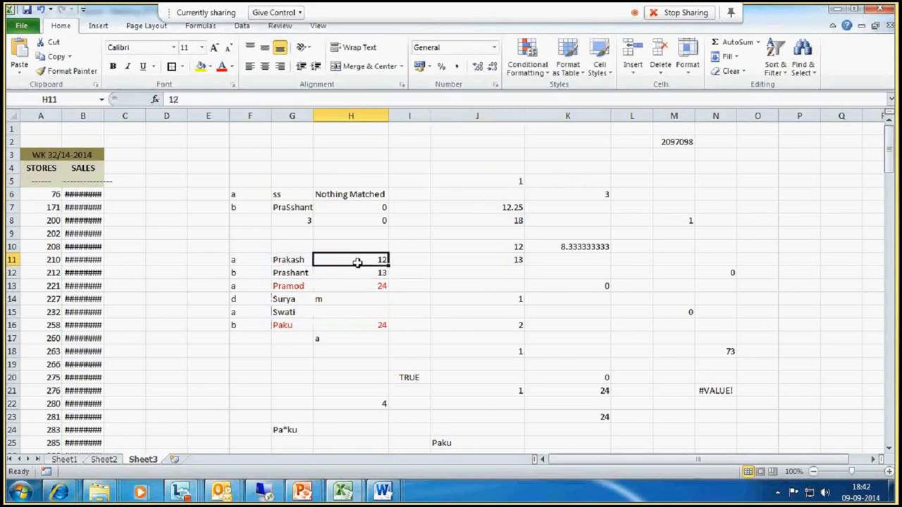
{"action": "left_click_drag", "start_coordinate": [247, 260], "coordinate": [371, 261]}
{"action": "left_click", "coordinate": [492, 183]}
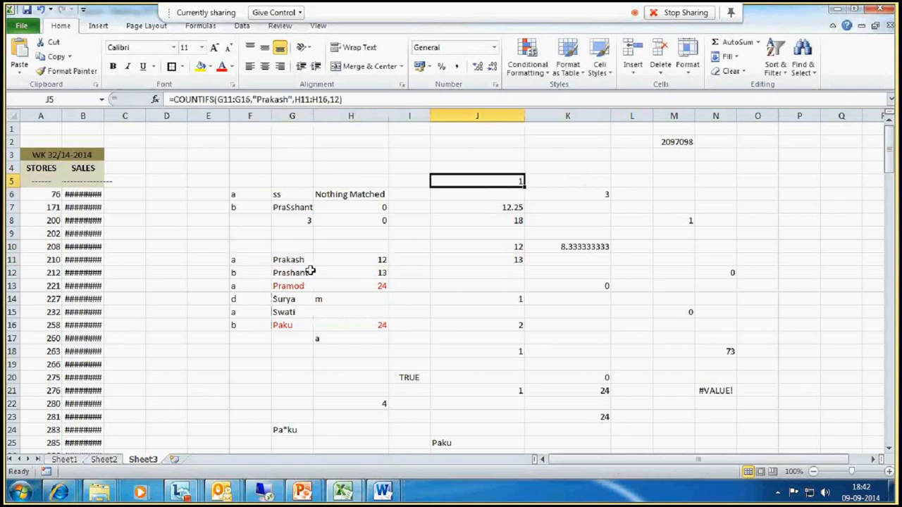
{"action": "left_click_drag", "start_coordinate": [303, 261], "coordinate": [379, 261]}
{"action": "key", "text": "ctrl+c"}
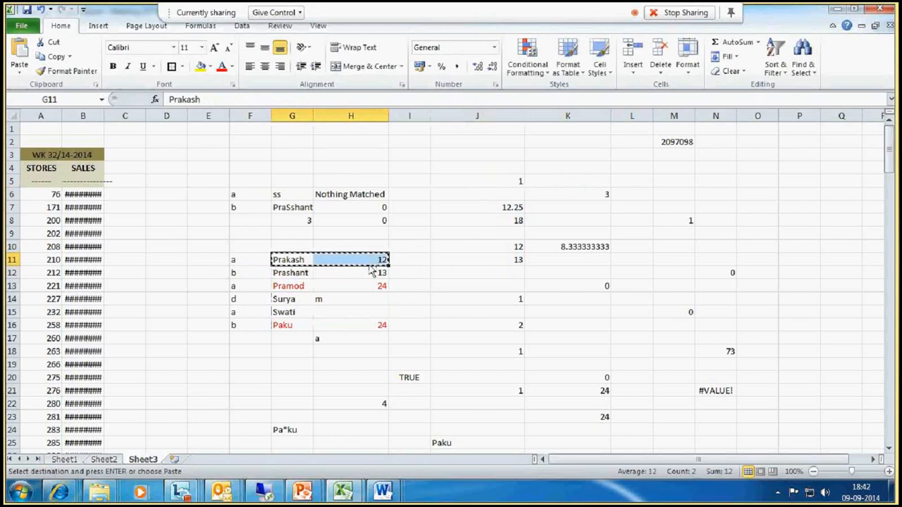
{"action": "left_click", "coordinate": [306, 275]}
{"action": "key", "text": "ctrl+v"}
- Rename the entry in G12 to Pramod
{"action": "left_click", "coordinate": [482, 181]}
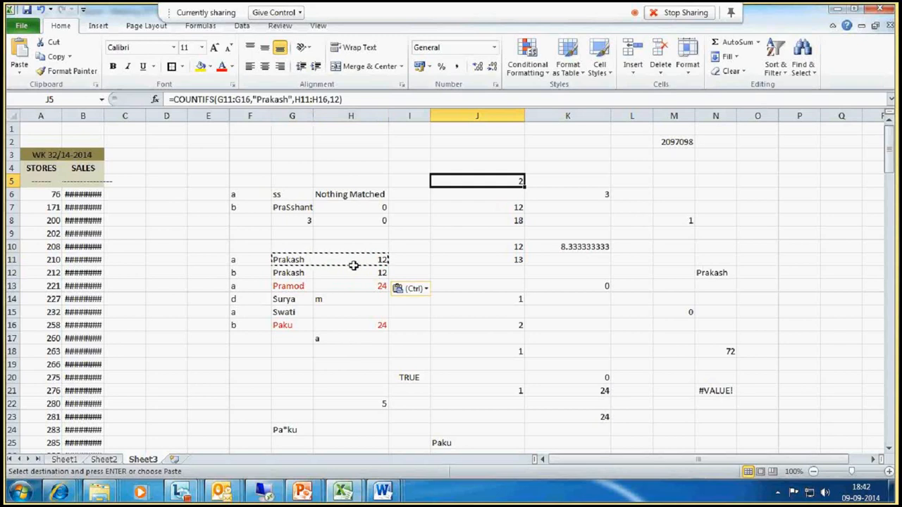
{"action": "left_click", "coordinate": [293, 275]}
{"action": "type", "text": "Pramod"}
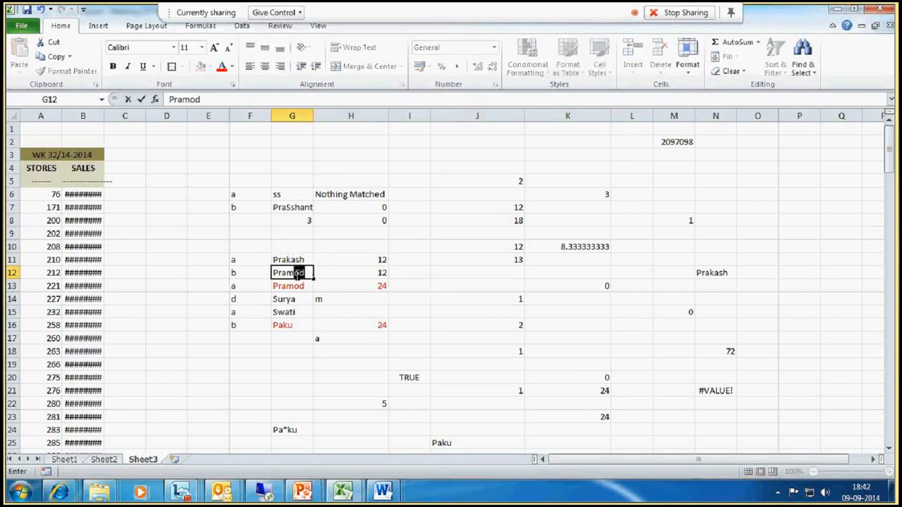
{"action": "key", "text": "Return"}
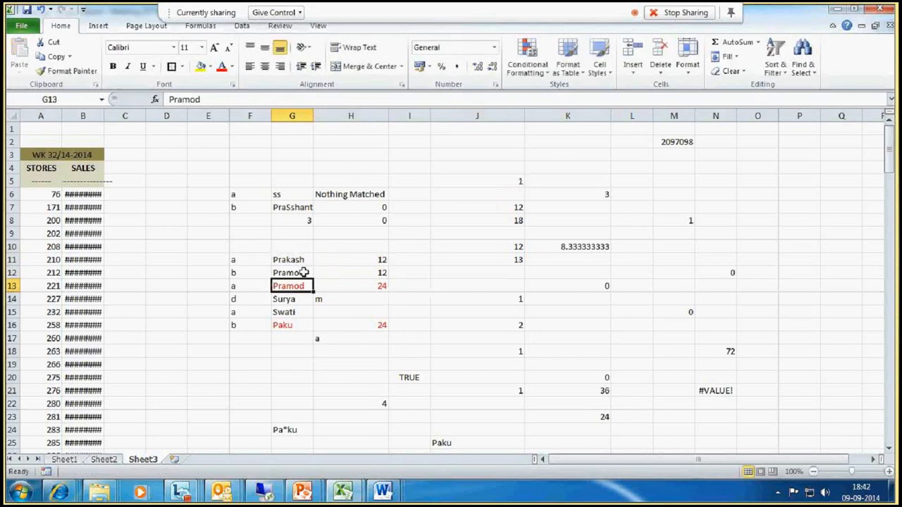
- Review the COUNTIFS formula in J5 and the name and value cells it references
{"action": "left_click", "coordinate": [522, 180]}
{"action": "left_click", "coordinate": [367, 271]}
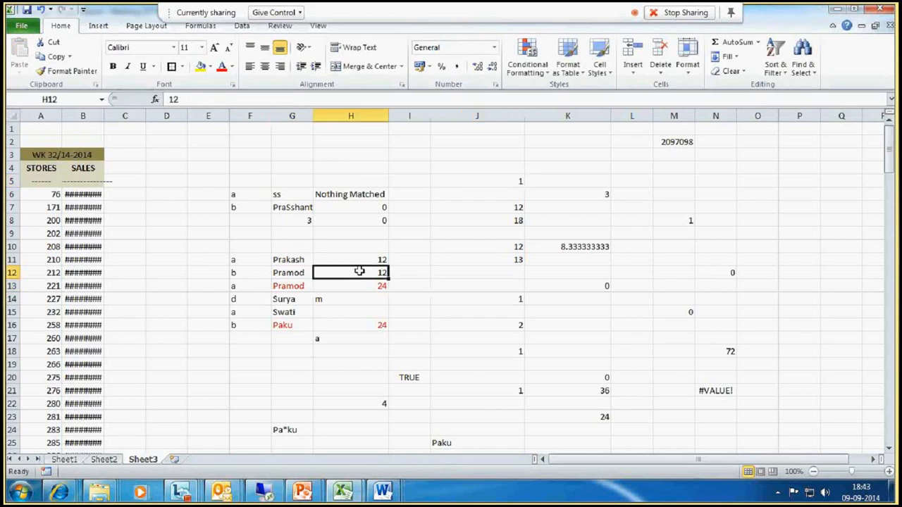
{"action": "left_click", "coordinate": [279, 260]}
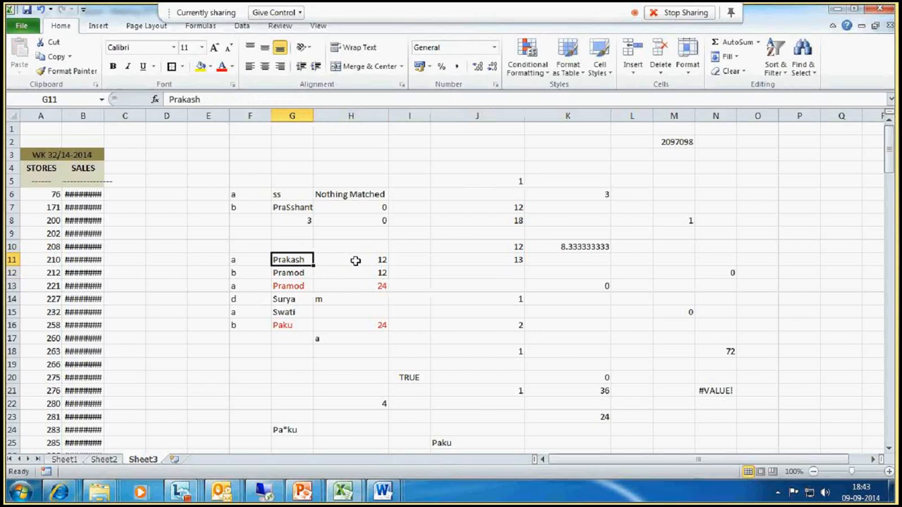
{"action": "left_click", "coordinate": [507, 184]}
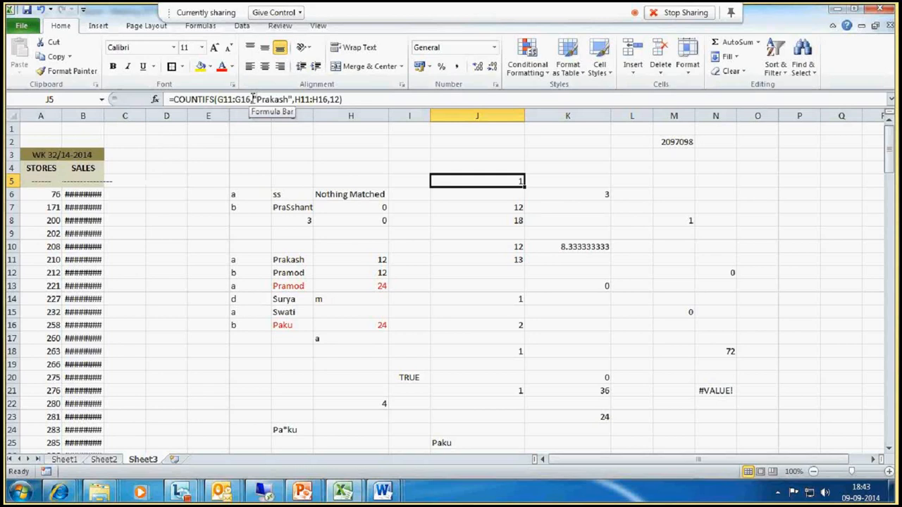
- Replace the "Prakash" criterion in J5's COUNTIFS formula with the array constant {"Prakash","Pramod"} and commit it
{"action": "left_click", "coordinate": [253, 98]}
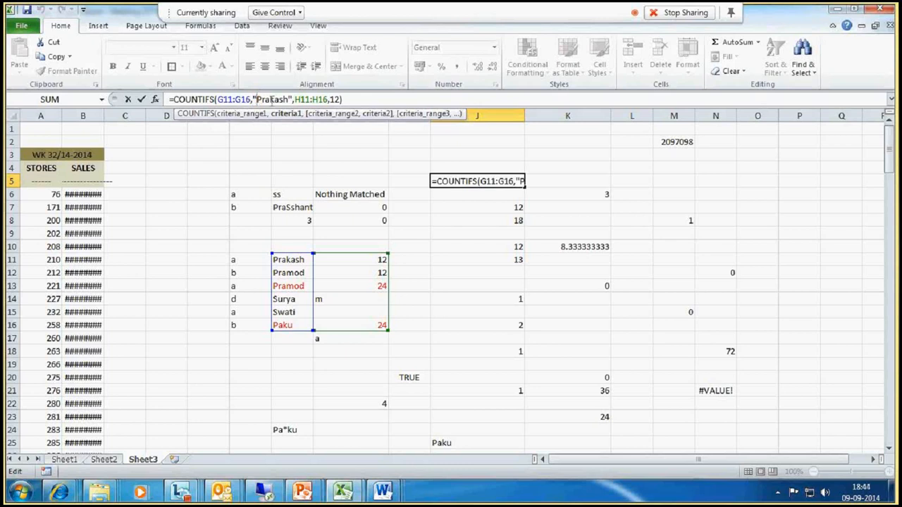
{"action": "key", "text": "BackSpace"}
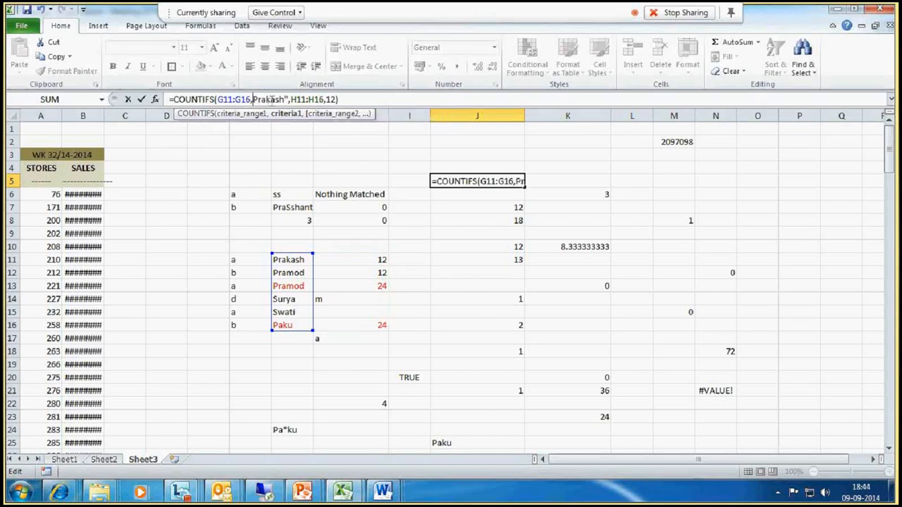
{"action": "type", "text": "\""}
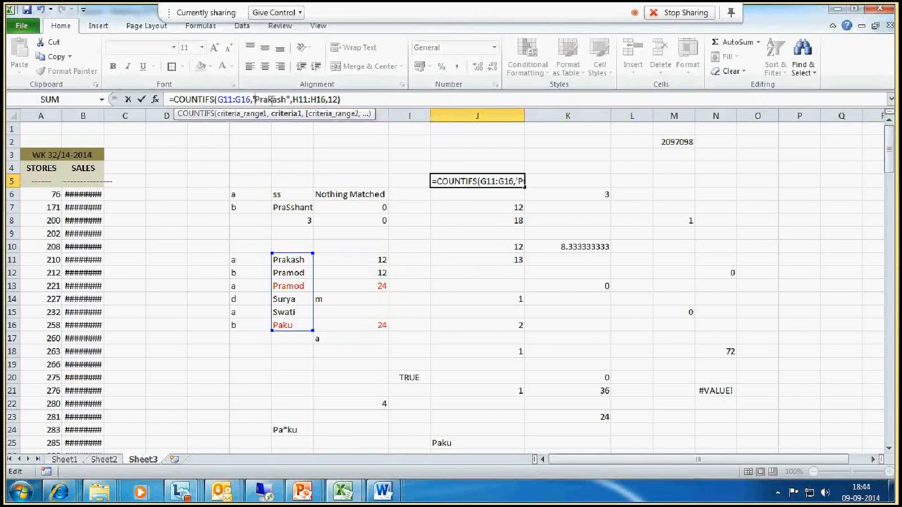
{"action": "key", "text": "BackSpace"}
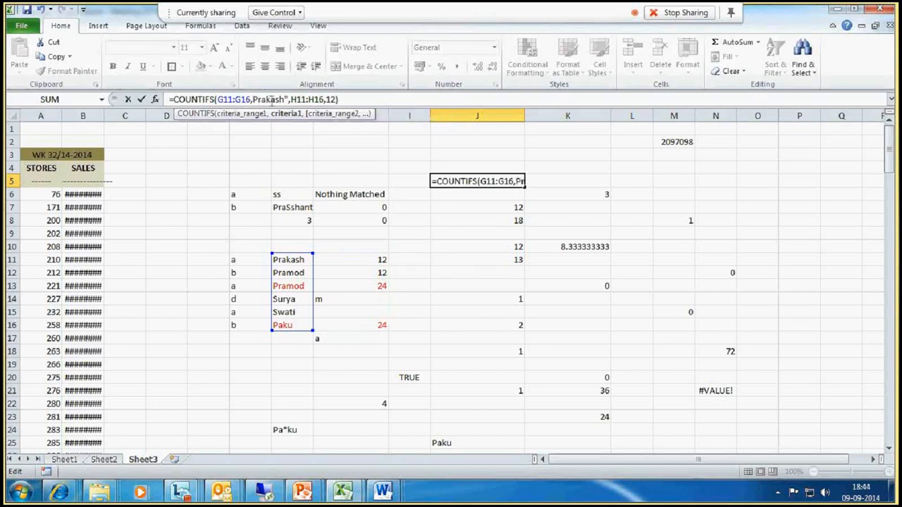
{"action": "type", "text": "\""}
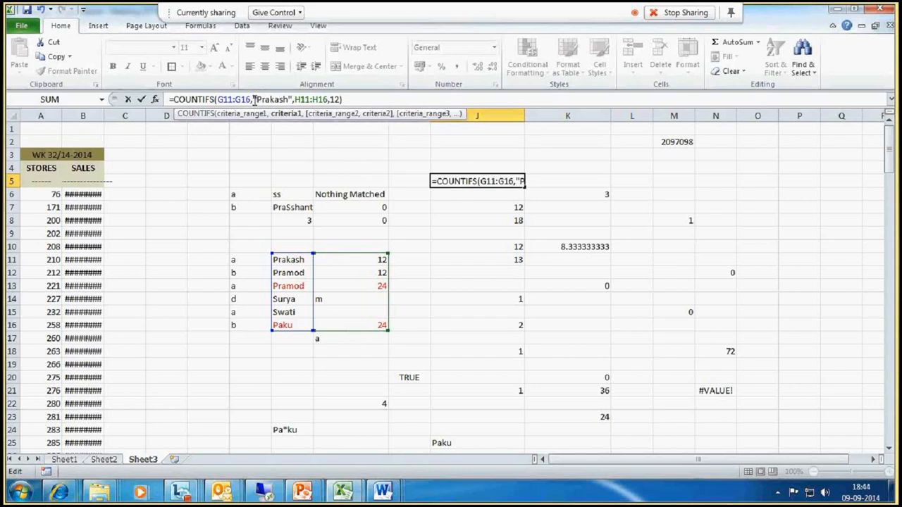
{"action": "type", "text": "("}
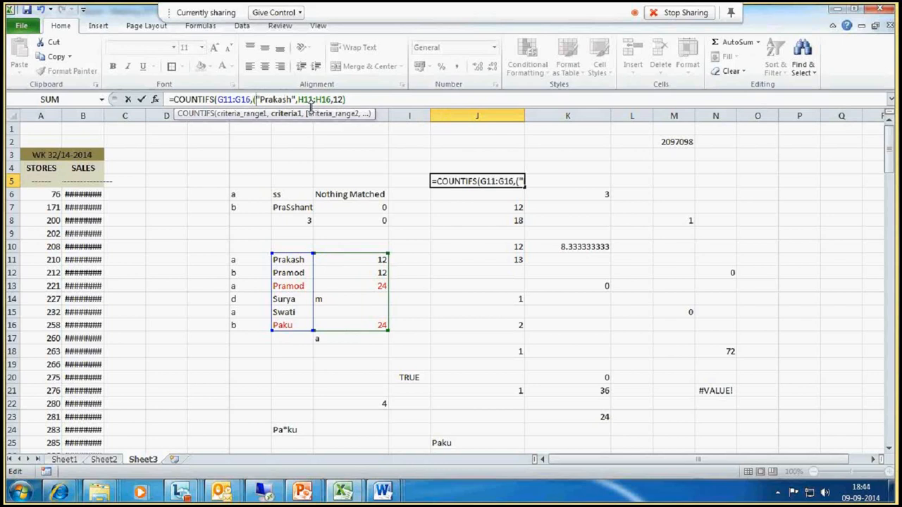
{"action": "key", "text": "BackSpace"}
{"action": "type", "text": "{"}
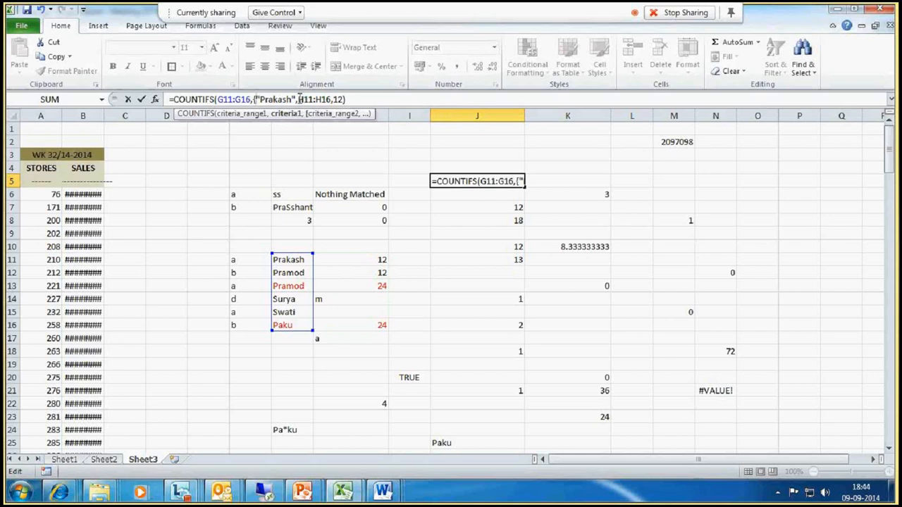
{"action": "left_click", "coordinate": [298, 99]}
{"action": "type", "text": "\"Pram"}
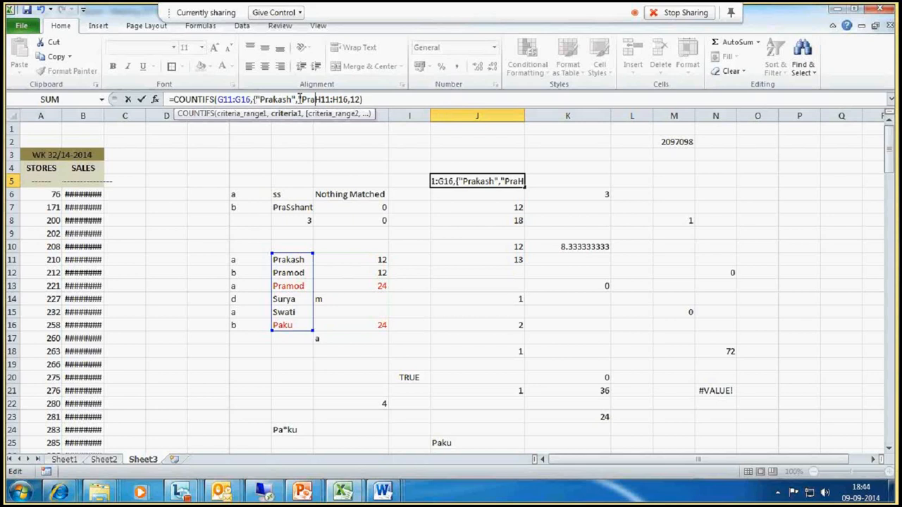
{"action": "type", "text": "od"}
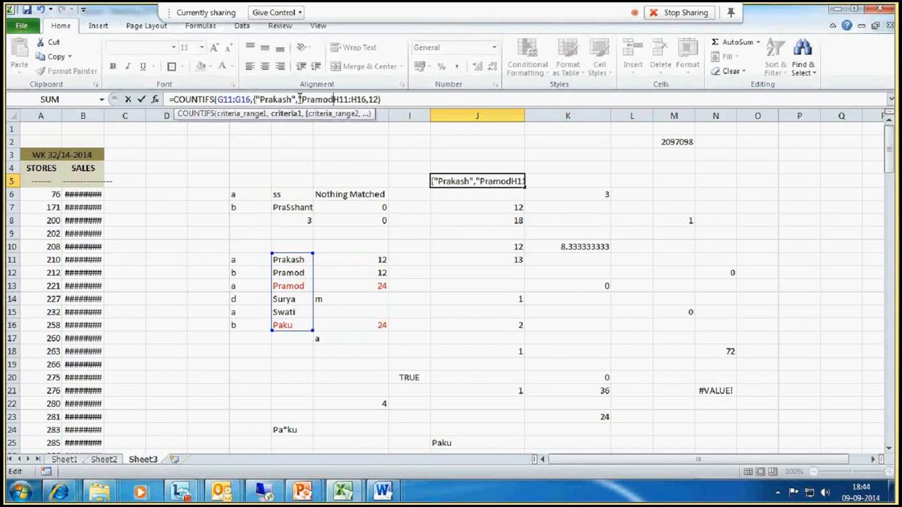
{"action": "type", "text": "\""}
{"action": "left_click", "coordinate": [299, 100]}
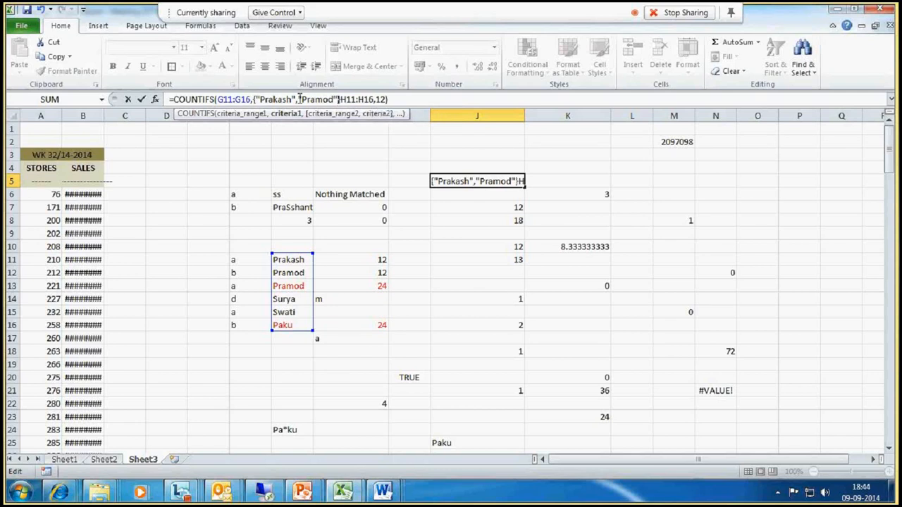
{"action": "type", "text": ","}
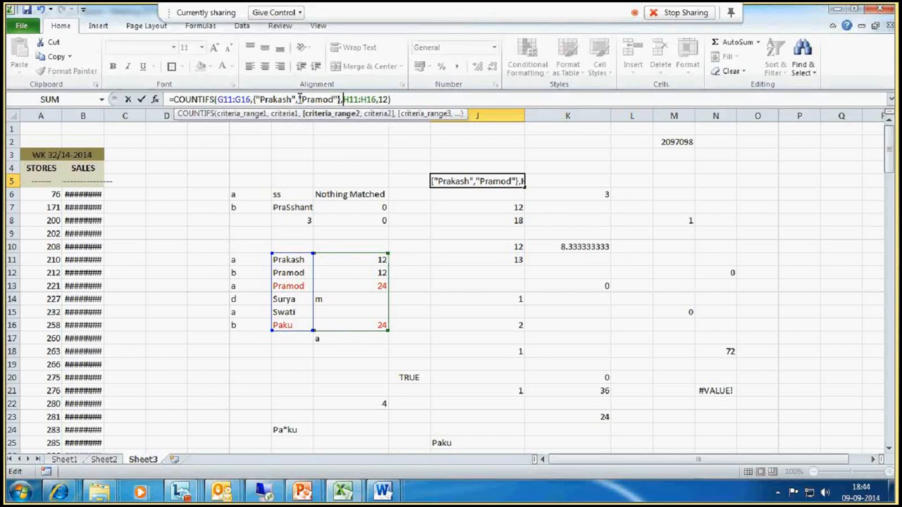
{"action": "key", "text": "ctrl+Return"}
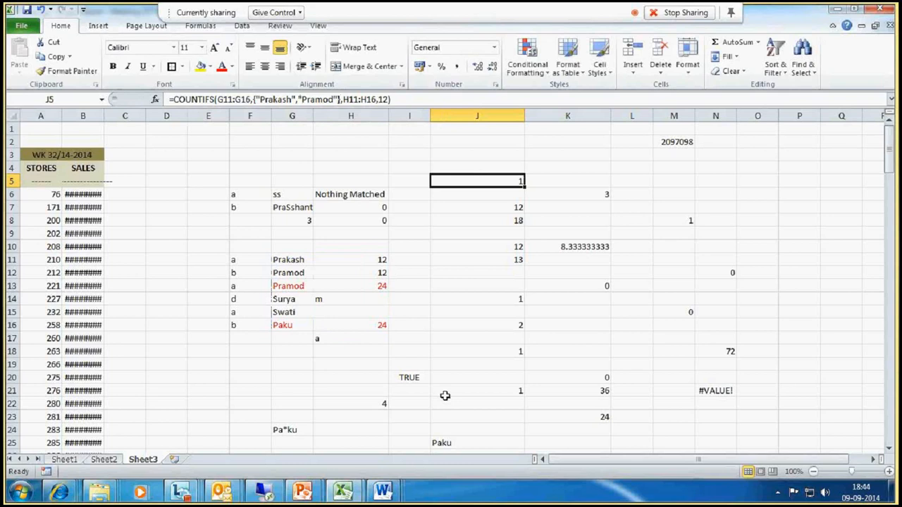
- Start a formula in J4 with COUNTIF counting "Prakash" in G11:G16
{"action": "left_click", "coordinate": [459, 168]}
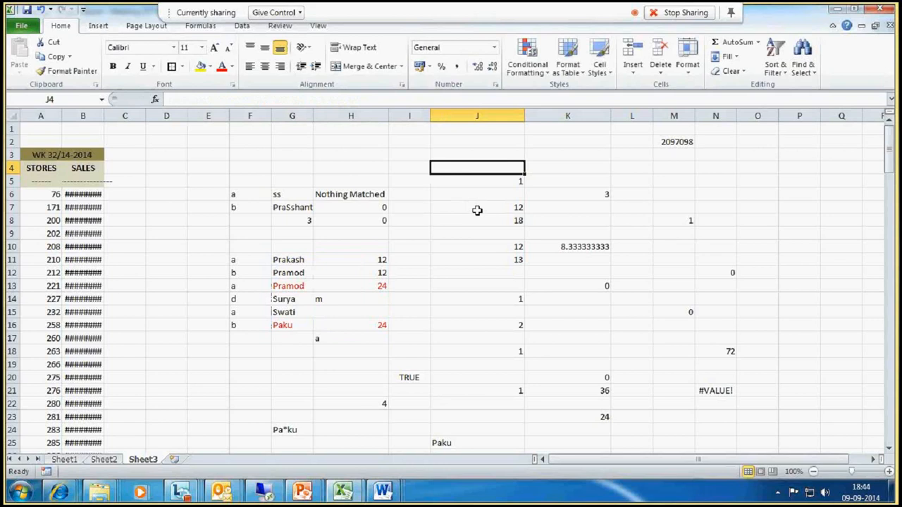
{"action": "type", "text": "="}
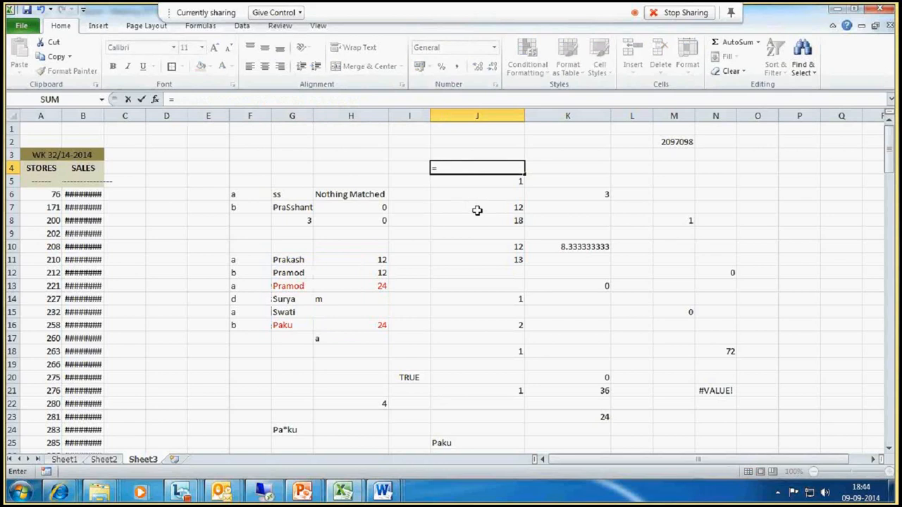
{"action": "type", "text": "co"}
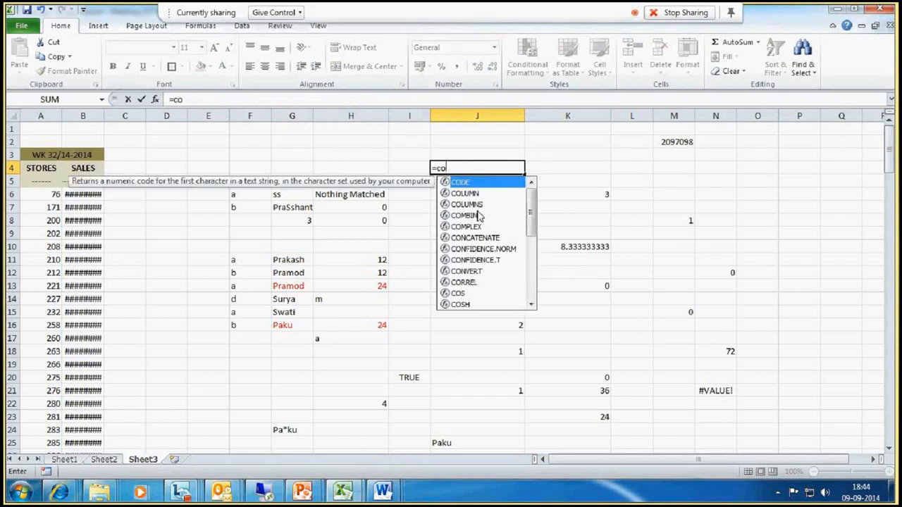
{"action": "type", "text": "untifs"}
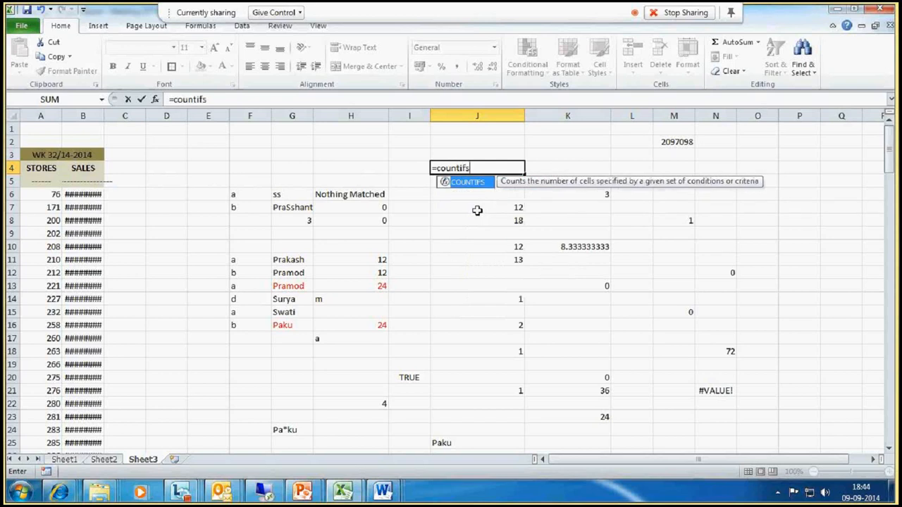
{"action": "type", "text": "("}
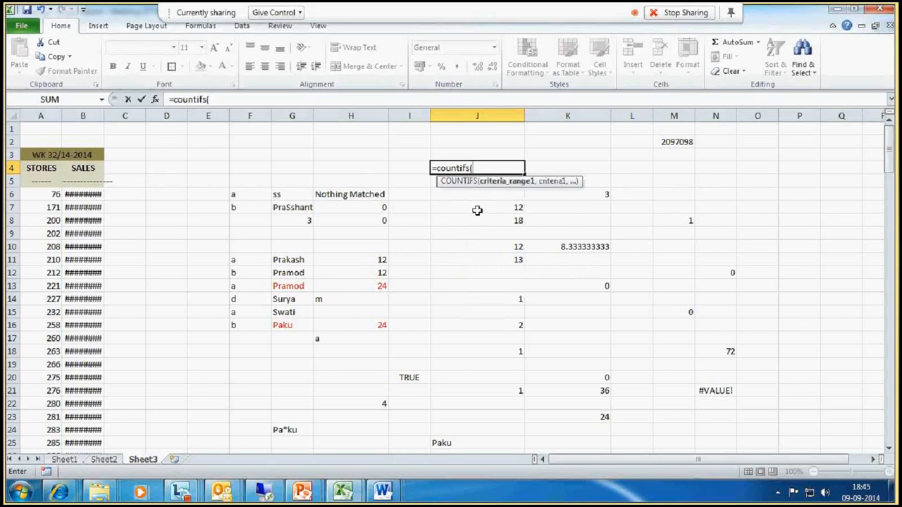
{"action": "key", "text": "BackSpace"}
{"action": "key", "text": "BackSpace"}
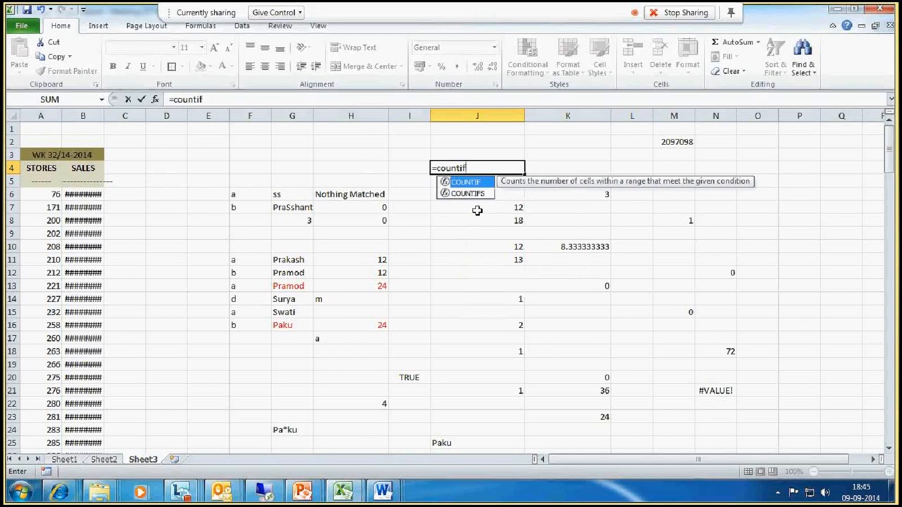
{"action": "type", "text": "("}
{"action": "left_click", "coordinate": [281, 262]}
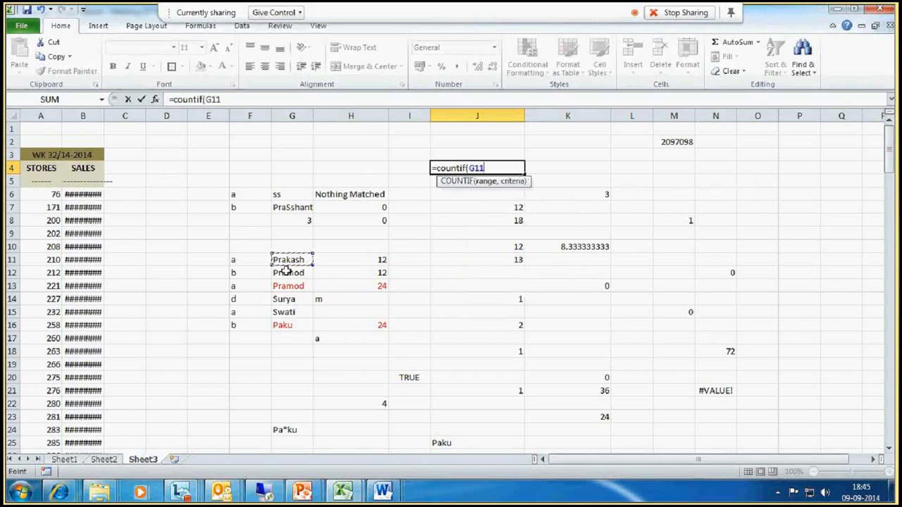
{"action": "left_click_drag", "start_coordinate": [286, 270], "coordinate": [292, 324]}
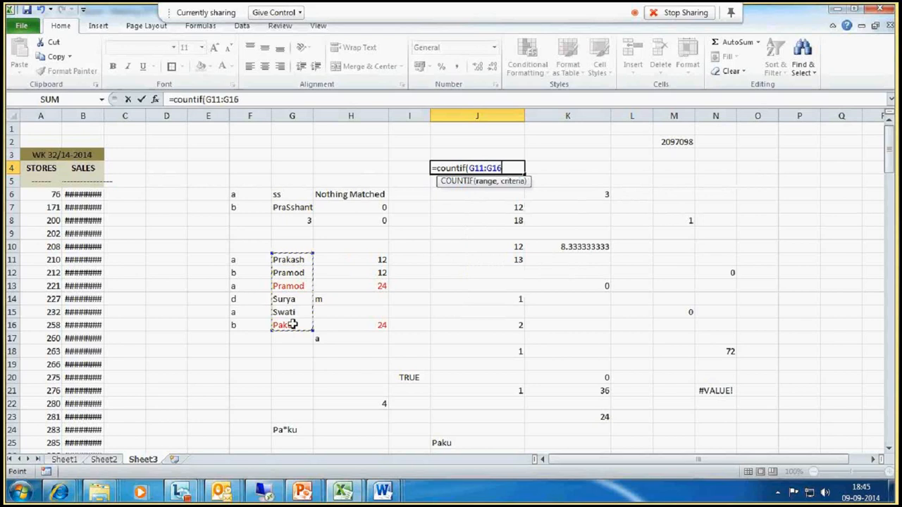
{"action": "type", "text": ","}
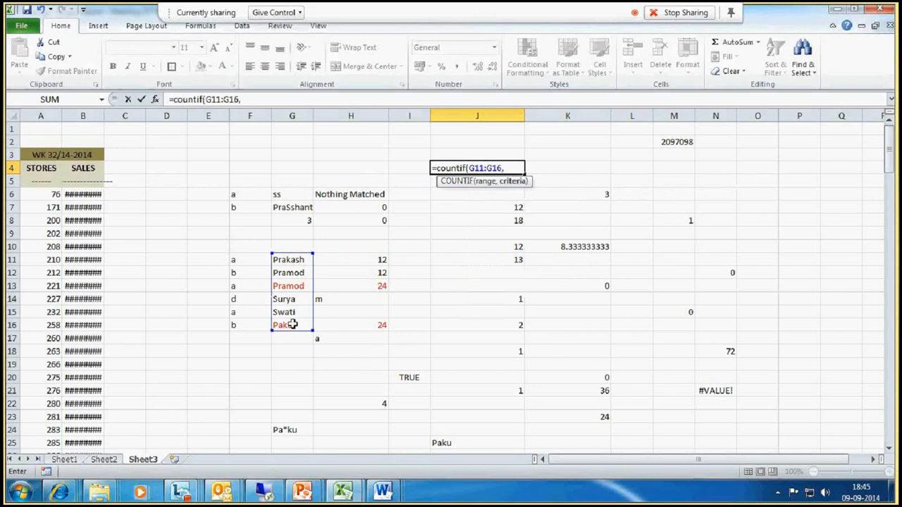
{"action": "type", "text": "\"Prakash\")"}
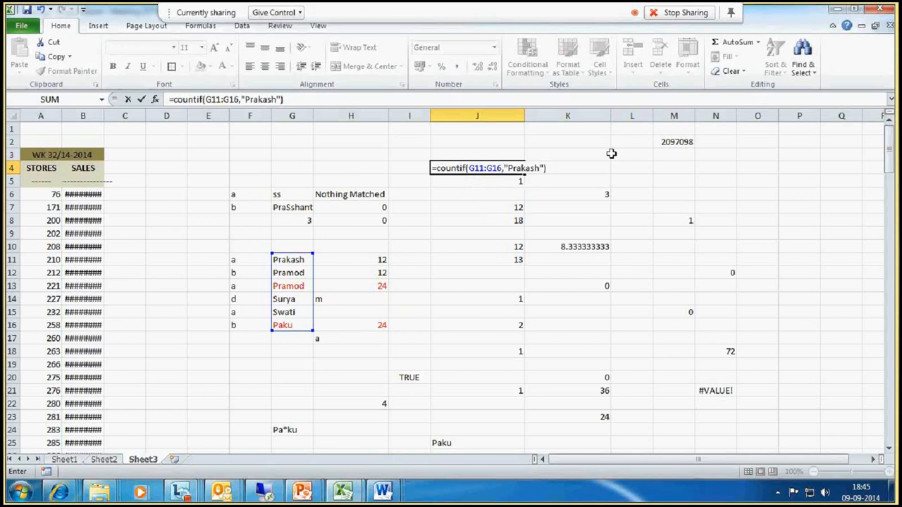
{"action": "type", "text": "+countif("}
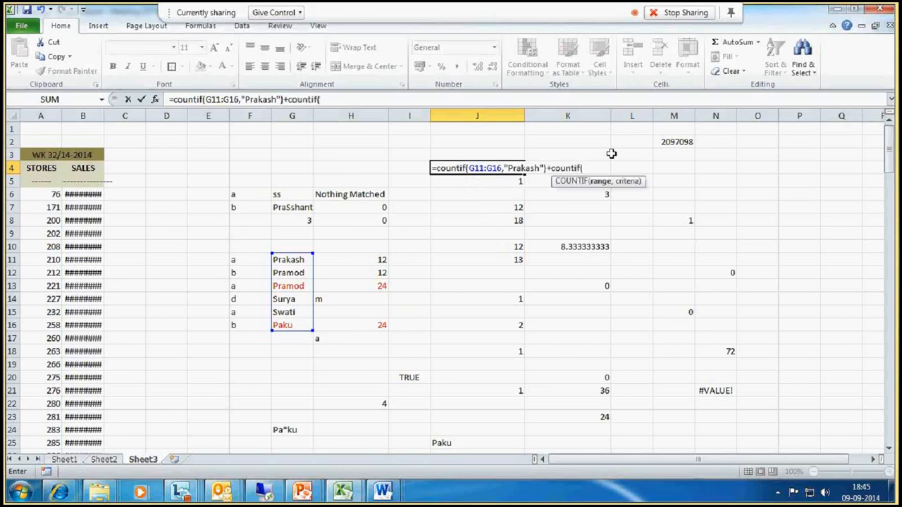
- Add a second COUNTIF counting 24 in H11:H16 to the J4 formula and commit it
{"action": "left_click_drag", "start_coordinate": [332, 262], "coordinate": [345, 328]}
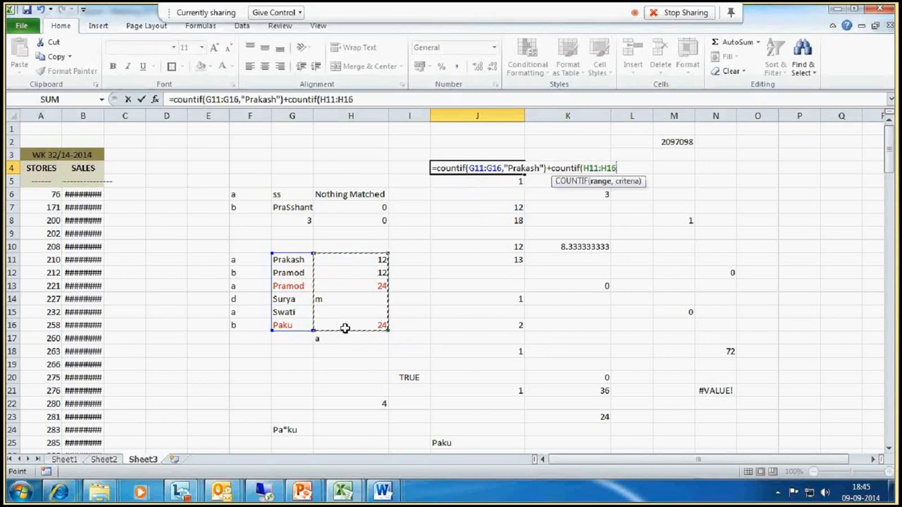
{"action": "type", "text": ",2"}
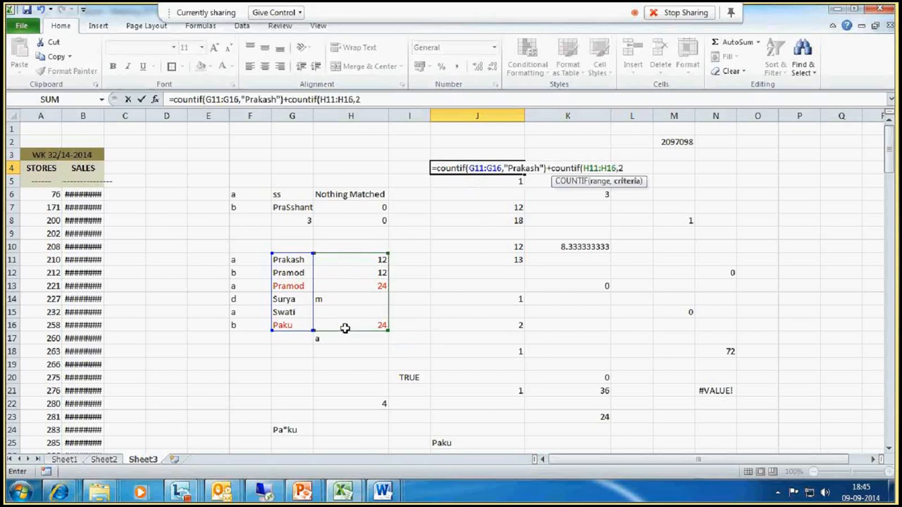
{"action": "type", "text": "4)"}
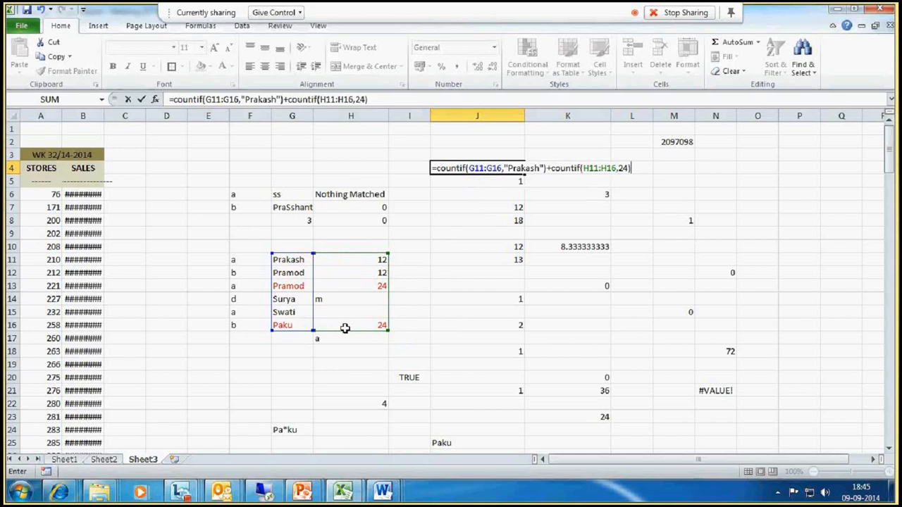
{"action": "left_click", "coordinate": [486, 167]}
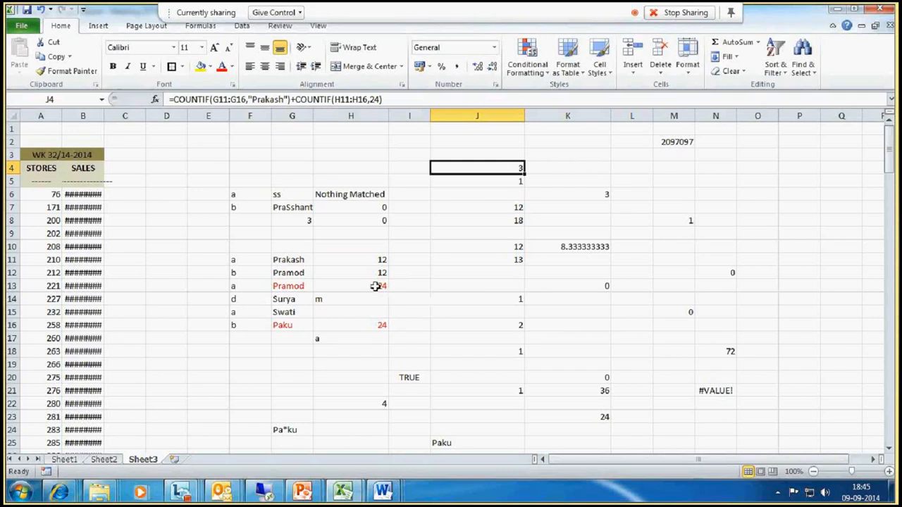
- Review the J4 formula and the name and value ranges it counts
{"action": "left_click_drag", "start_coordinate": [376, 286], "coordinate": [374, 326]}
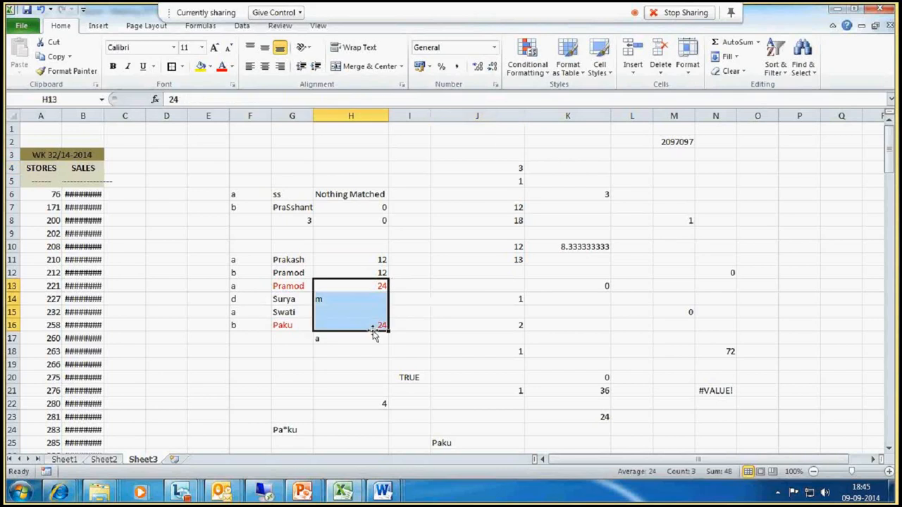
{"action": "left_click", "coordinate": [510, 170]}
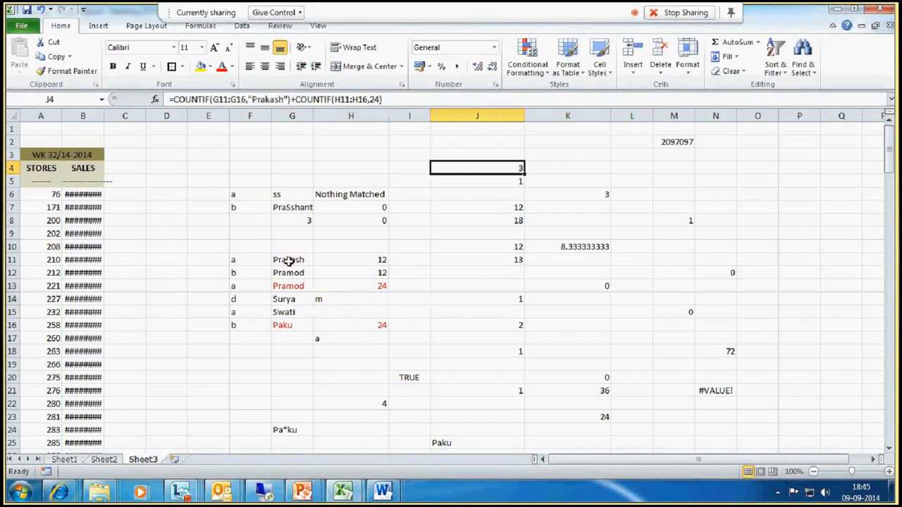
{"action": "left_click_drag", "start_coordinate": [292, 262], "coordinate": [312, 326]}
{"action": "left_click", "coordinate": [362, 324]}
{"action": "left_click", "coordinate": [589, 194]}
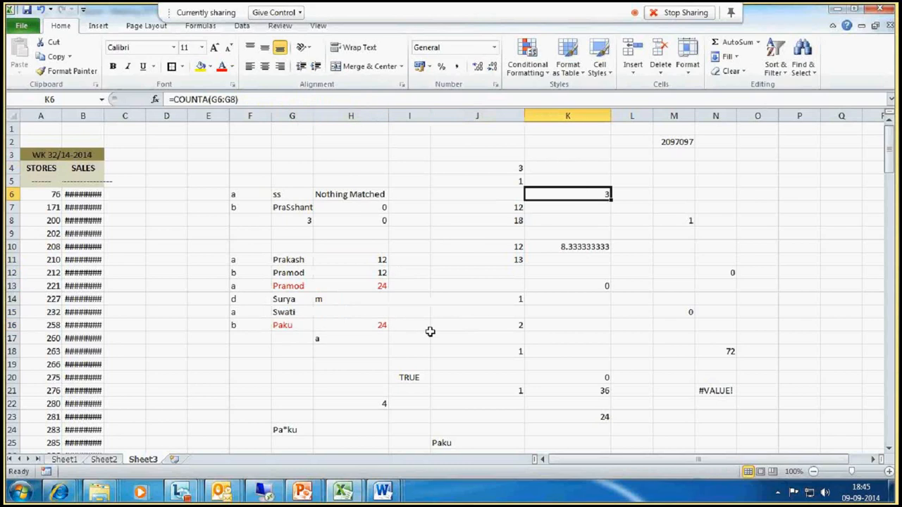
{"action": "left_click", "coordinate": [512, 170]}
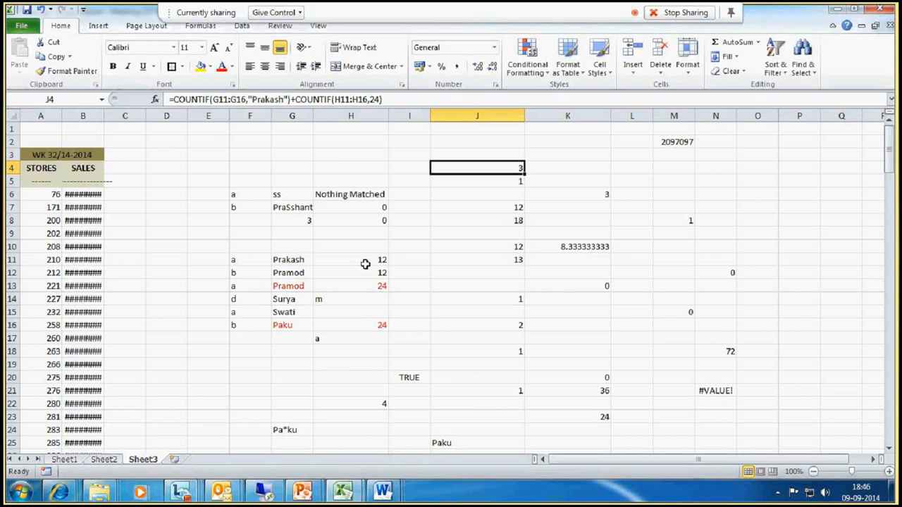
- Rename the entry in G12 to Prakash
{"action": "left_click", "coordinate": [282, 273]}
{"action": "type", "text": "Pra"}
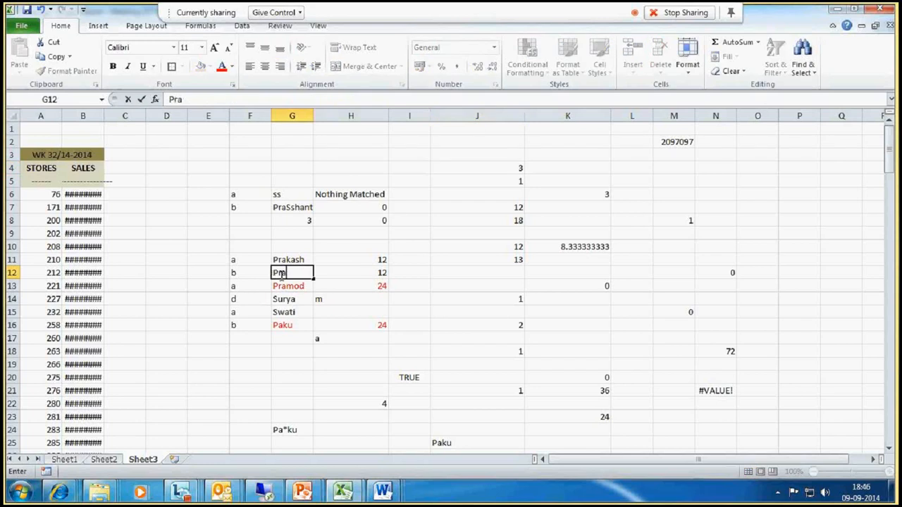
{"action": "type", "text": "kash"}
{"action": "key", "text": "Return"}
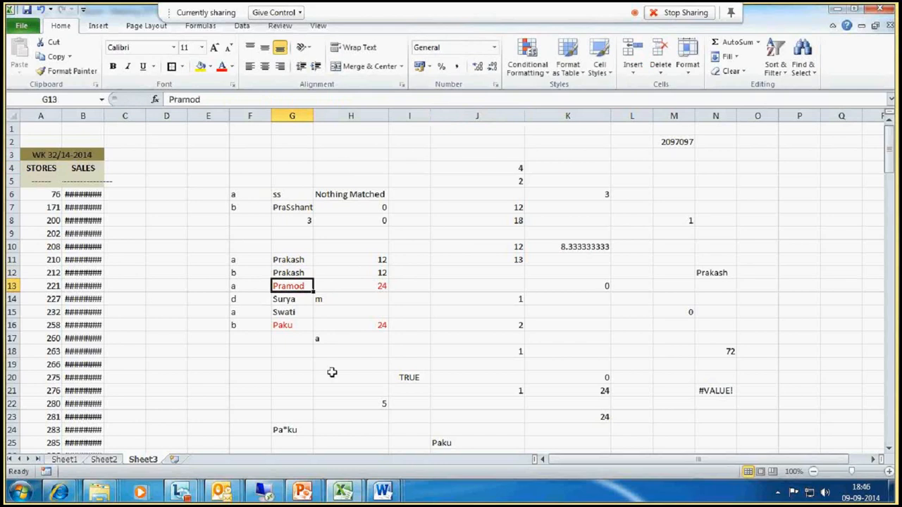
- Undo the rename of the G12 entry
{"action": "left_click", "coordinate": [292, 260]}
{"action": "left_click_drag", "start_coordinate": [291, 260], "coordinate": [361, 260]}
{"action": "left_click", "coordinate": [292, 260]}
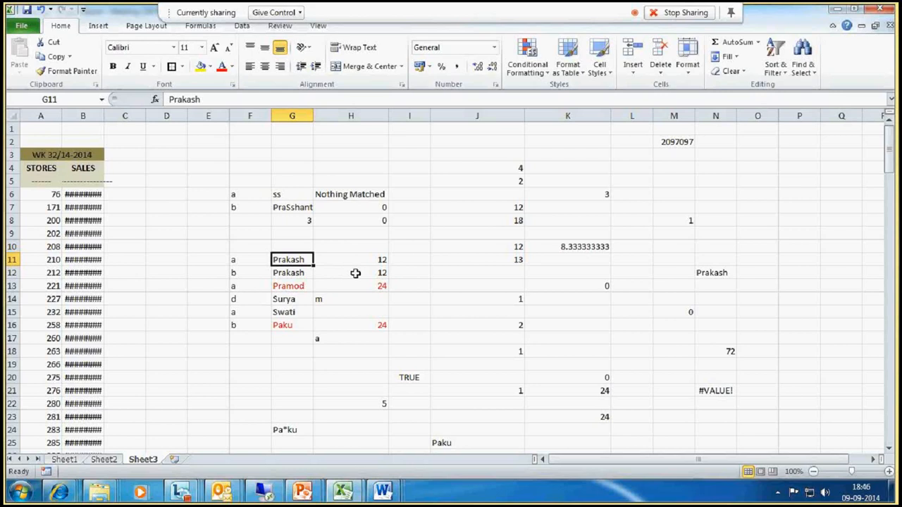
{"action": "key", "text": "ctrl+z"}
{"action": "left_click", "coordinate": [517, 161]}
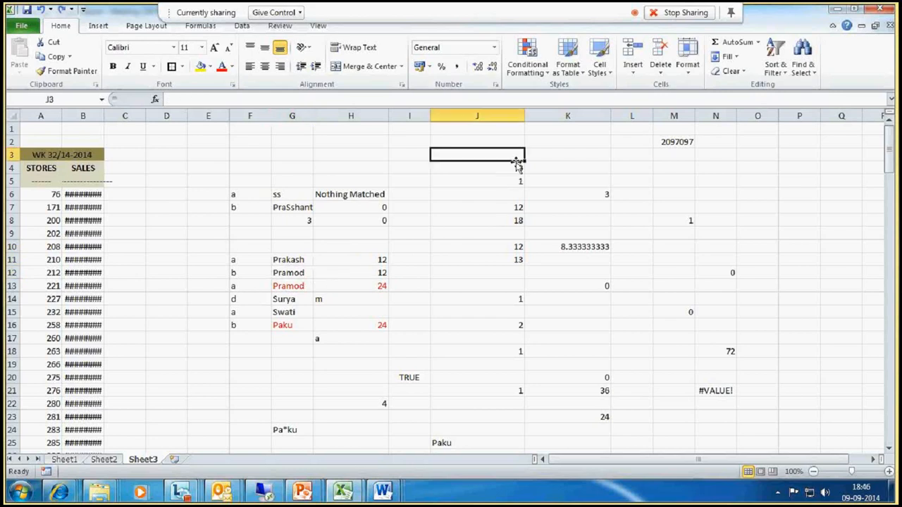
- Set the second COUNTIF criterion in the J4 formula to 12
{"action": "left_click", "coordinate": [516, 166]}
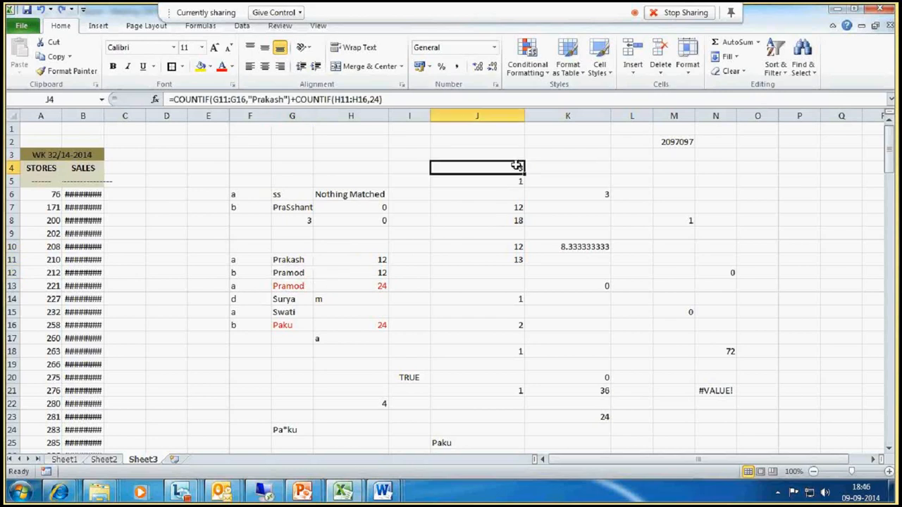
{"action": "double_click", "coordinate": [377, 99]}
{"action": "type", "text": "12"}
{"action": "key", "text": "Return"}
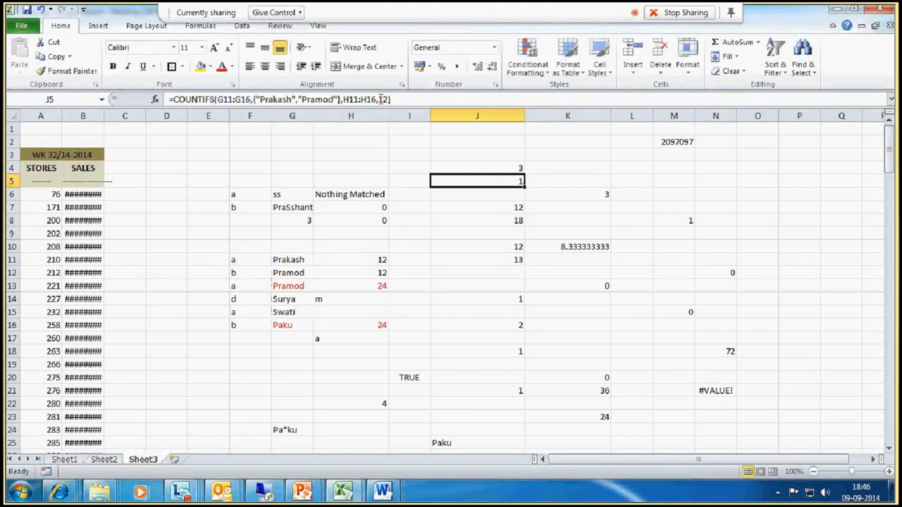
- Review the J4 formula against the names in G11:G16 and the values in H11:H16
{"action": "left_click", "coordinate": [503, 169]}
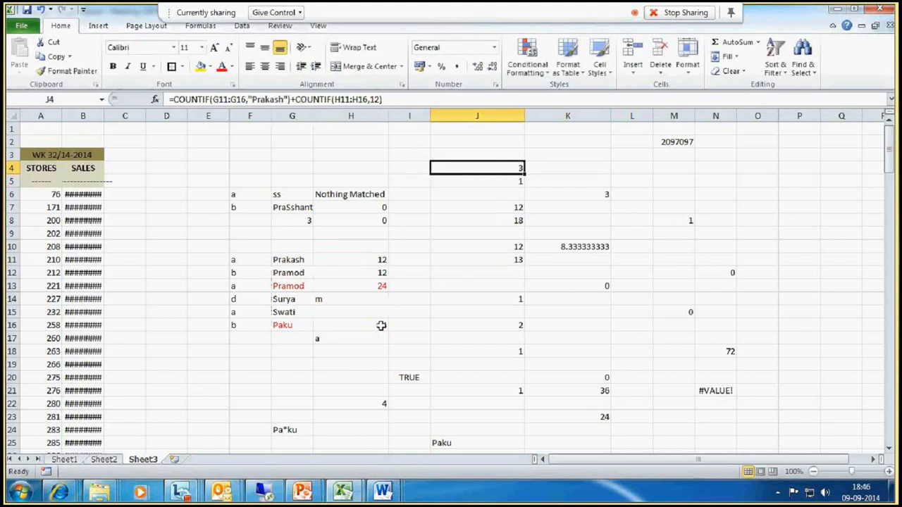
{"action": "left_click", "coordinate": [381, 286]}
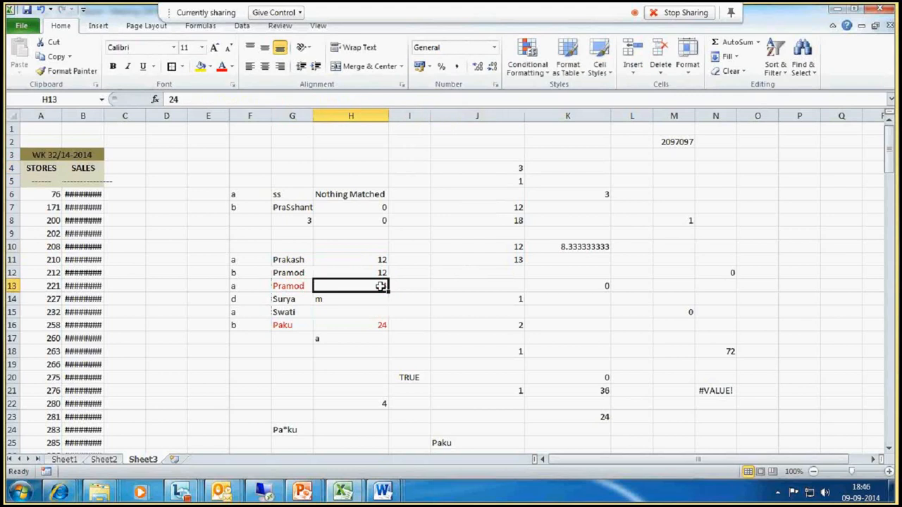
{"action": "left_click_drag", "start_coordinate": [381, 286], "coordinate": [380, 325]}
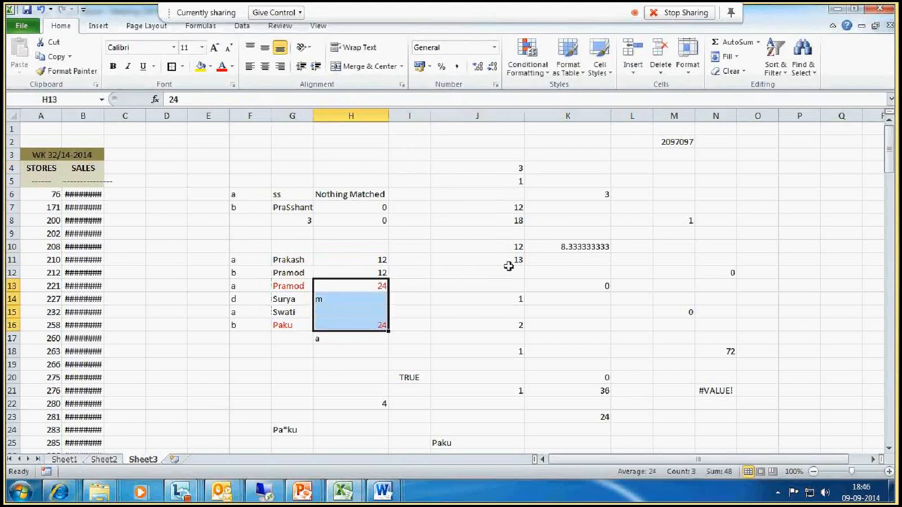
{"action": "left_click", "coordinate": [516, 168]}
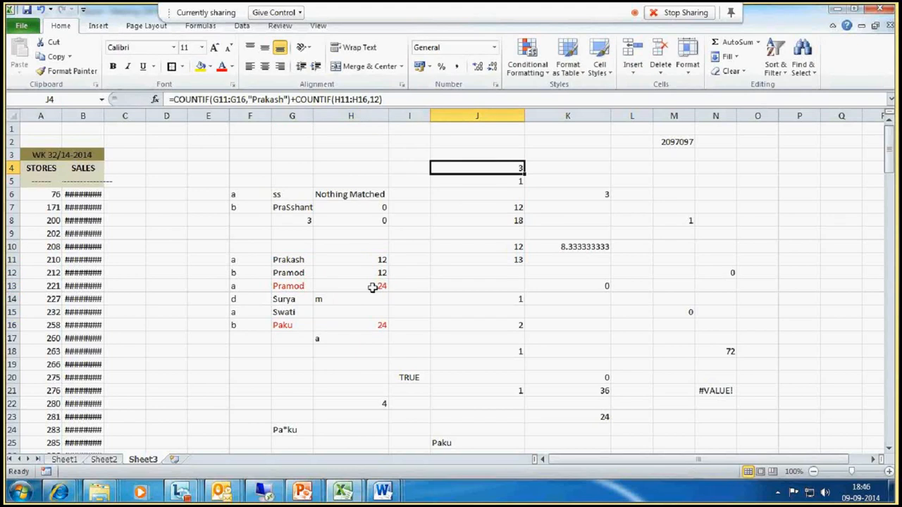
{"action": "left_click", "coordinate": [379, 258]}
{"action": "left_click_drag", "start_coordinate": [379, 259], "coordinate": [379, 272]}
{"action": "left_click", "coordinate": [289, 260]}
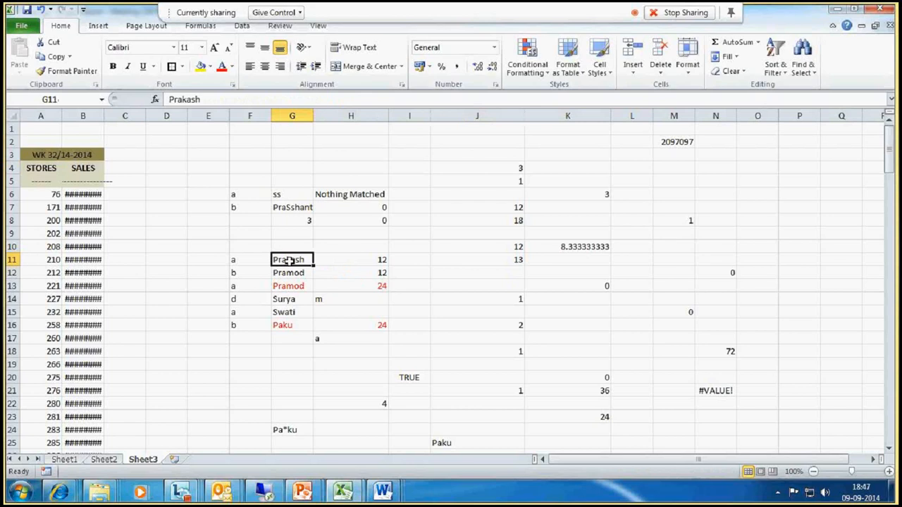
{"action": "left_click_drag", "start_coordinate": [365, 260], "coordinate": [368, 273]}
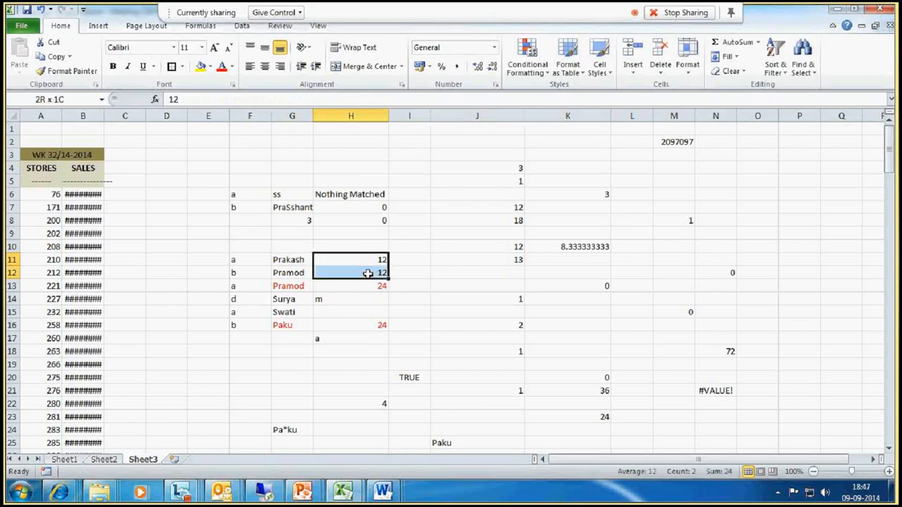
{"action": "left_click", "coordinate": [295, 261]}
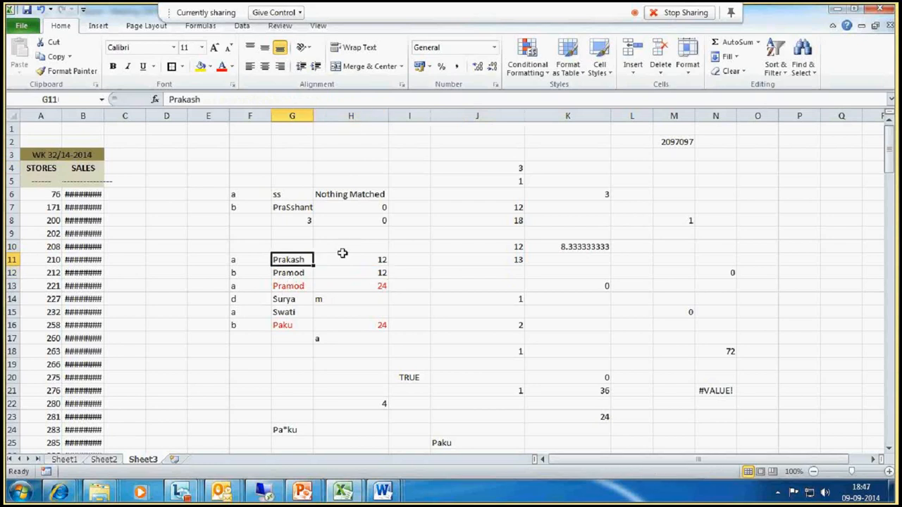
{"action": "left_click", "coordinate": [521, 167]}
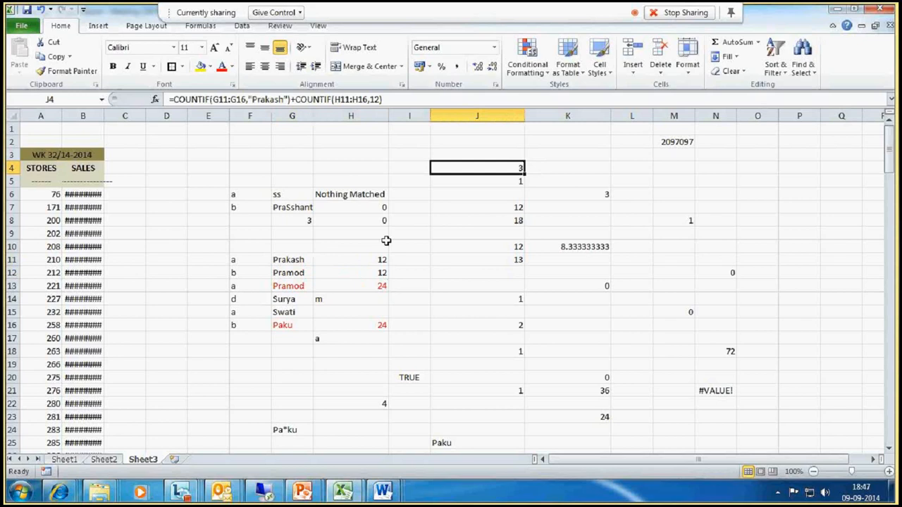
{"action": "left_click_drag", "start_coordinate": [373, 260], "coordinate": [293, 260]}
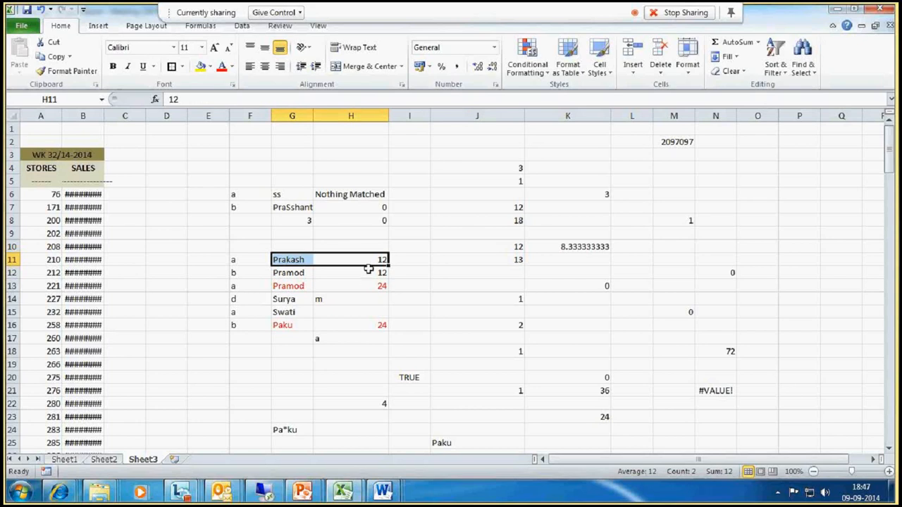
{"action": "left_click_drag", "start_coordinate": [374, 259], "coordinate": [276, 260]}
{"action": "left_click", "coordinate": [350, 299]}
- Type the set note AUB=A+B-AINB into G3
{"action": "left_click", "coordinate": [275, 157]}
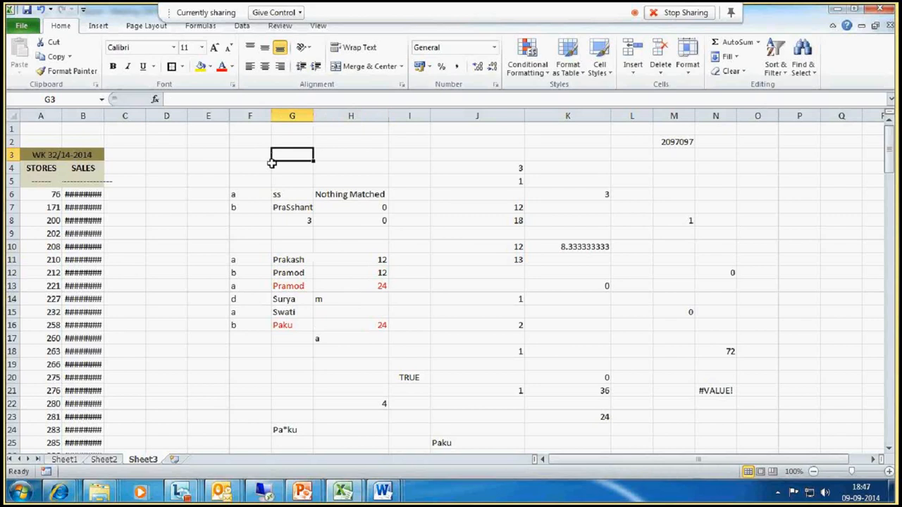
{"action": "type", "text": "aub"}
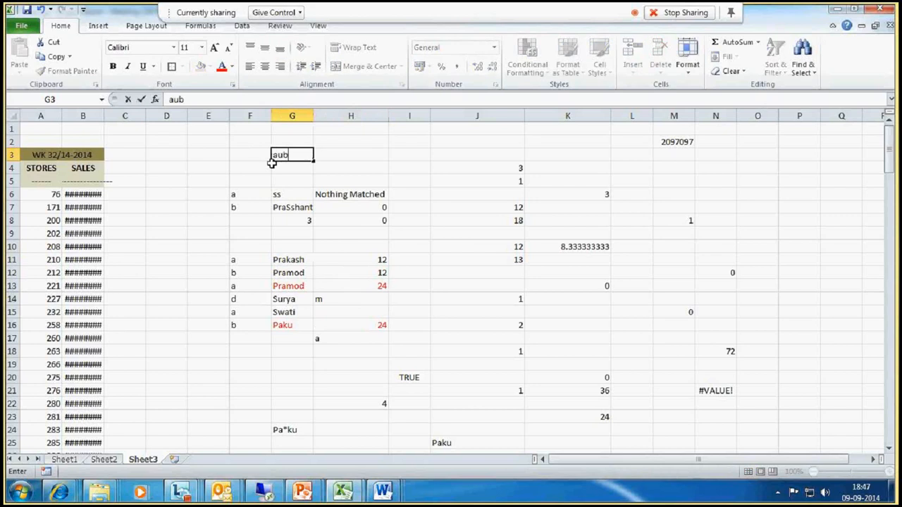
{"action": "key", "text": "BackSpace"}
{"action": "key", "text": "BackSpace"}
{"action": "key", "text": "BackSpace"}
{"action": "type", "text": "AUB="}
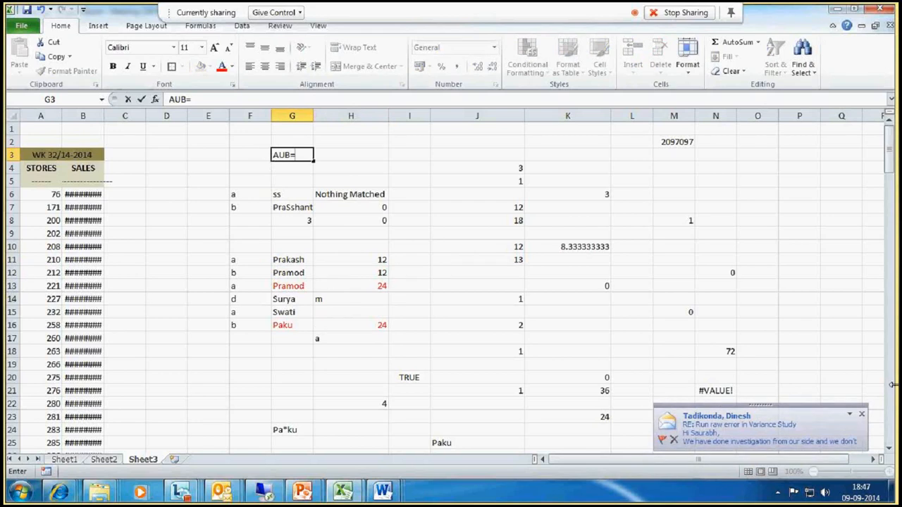
{"action": "type", "text": "A+B"}
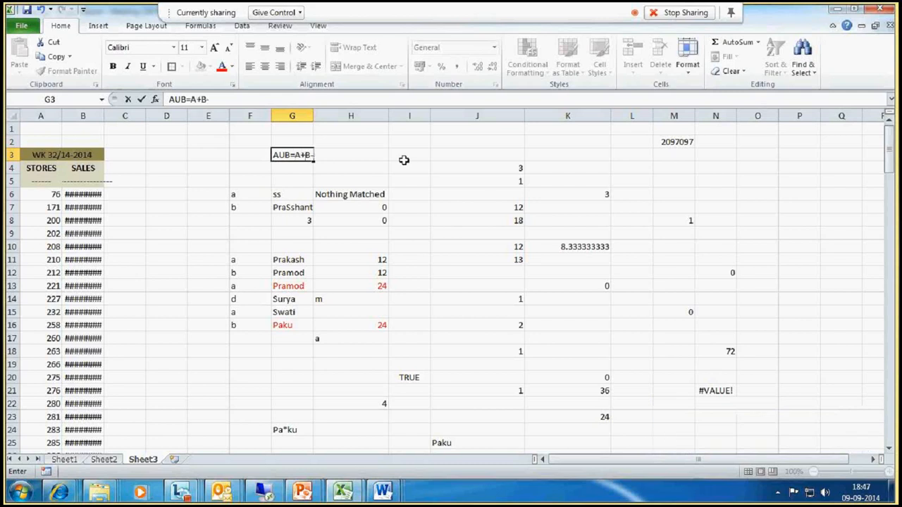
{"action": "type", "text": "-A"}
{"action": "type", "text": "INB"}
{"action": "type", "text": "'"}
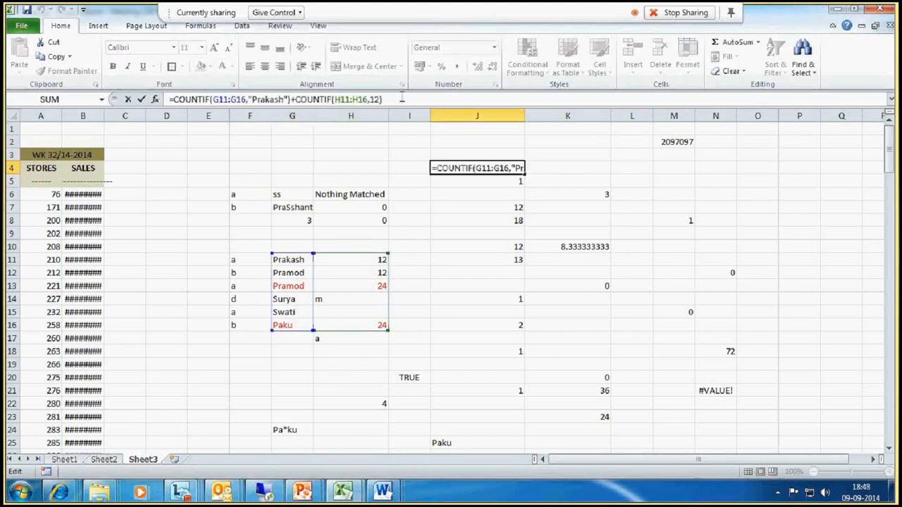
- Append -COUNTIFS(G11:G16,"Prakash",H11:H16,12) to the J4 formula and commit it
{"action": "type", "text": ")-CO"}
{"action": "type", "text": "UNTIF"}
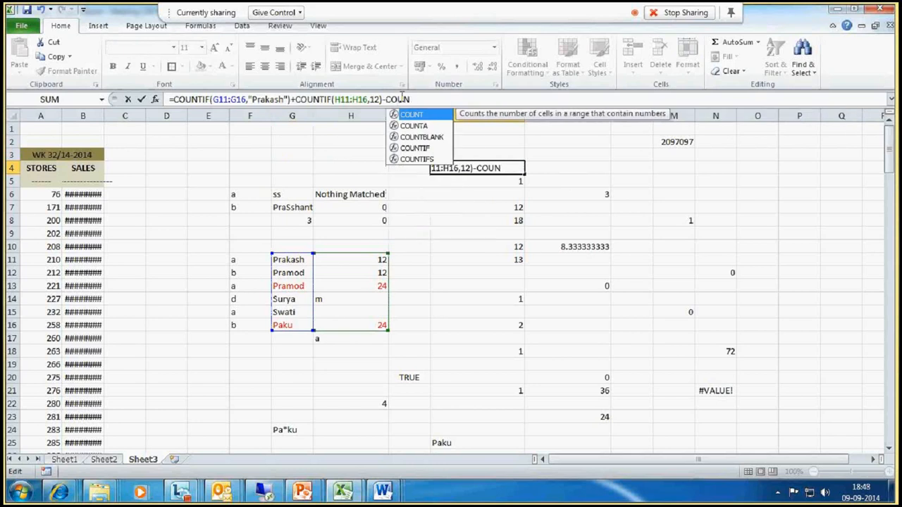
{"action": "type", "text": "S("}
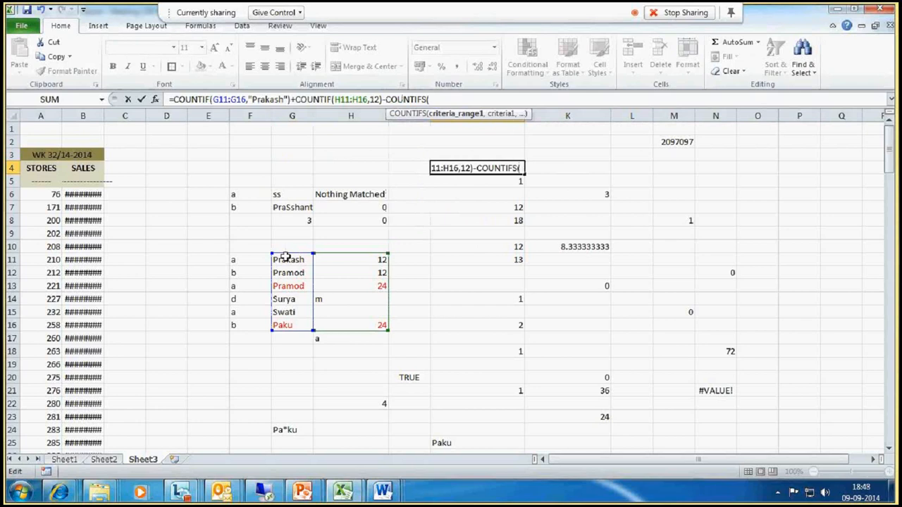
{"action": "left_click_drag", "start_coordinate": [286, 257], "coordinate": [291, 325]}
{"action": "type", "text": ",\"p"}
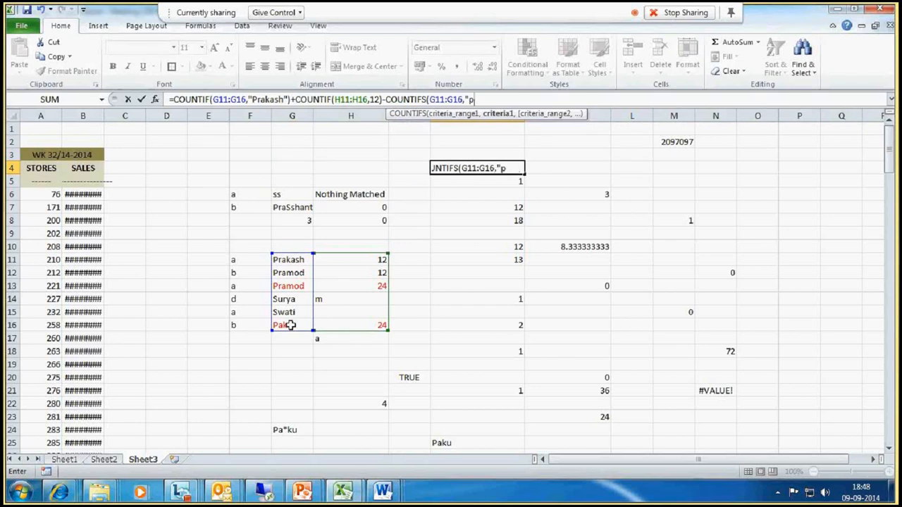
{"action": "type", "text": "RAKASH\""}
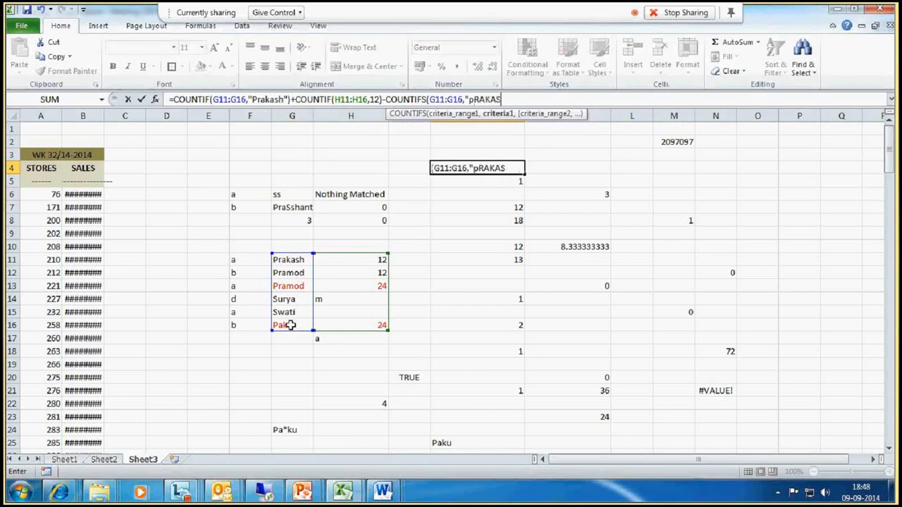
{"action": "key", "text": "BackSpace"}
{"action": "type", "text": "\","}
{"action": "left_click_drag", "start_coordinate": [346, 261], "coordinate": [346, 324]}
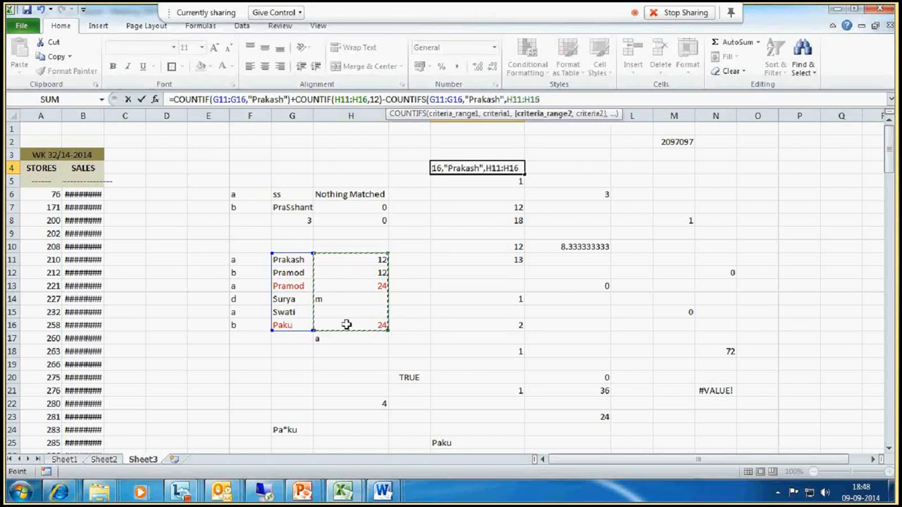
{"action": "type", "text": ",1"}
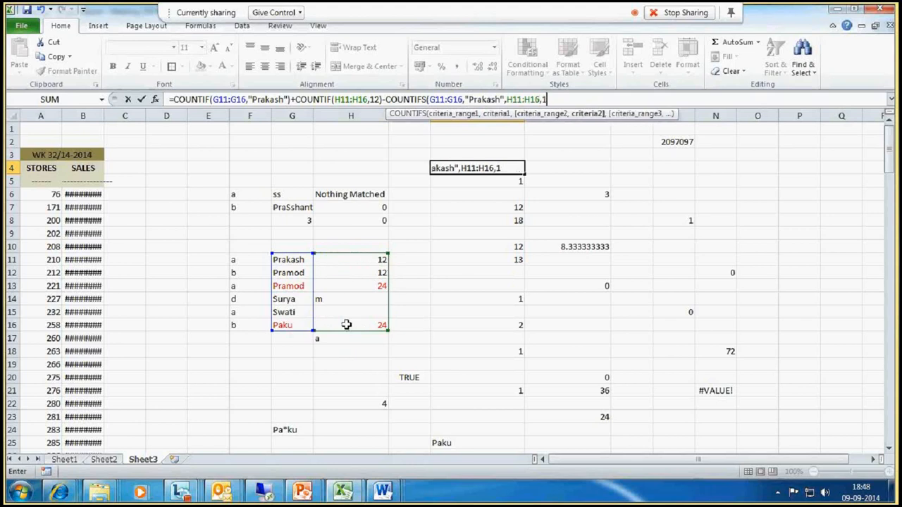
{"action": "type", "text": "2)"}
{"action": "key", "text": "Return"}
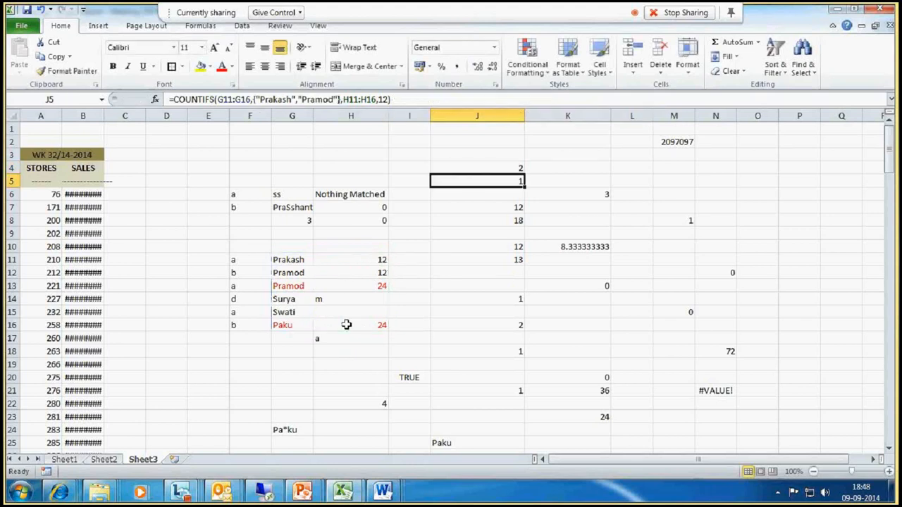
- Review the J4 formula against the Prakash row and the 12 values in H11:H12
{"action": "left_click", "coordinate": [512, 168]}
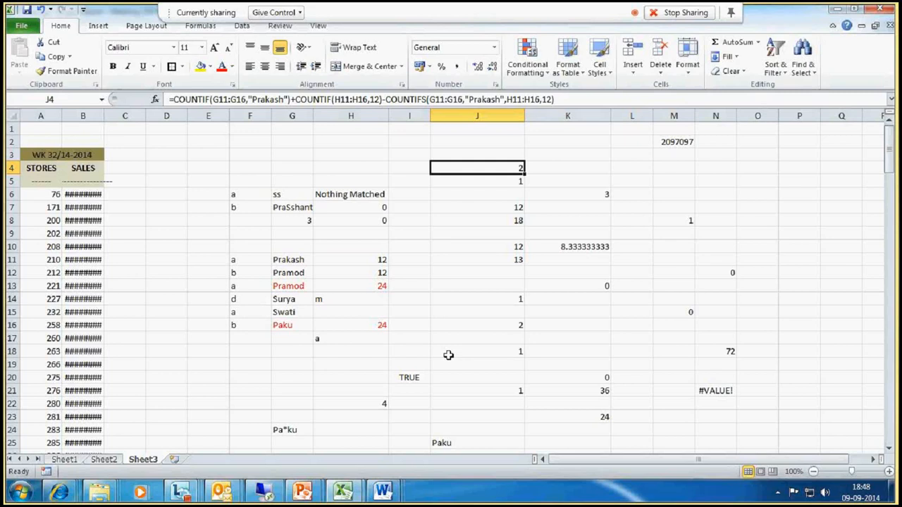
{"action": "left_click", "coordinate": [375, 259]}
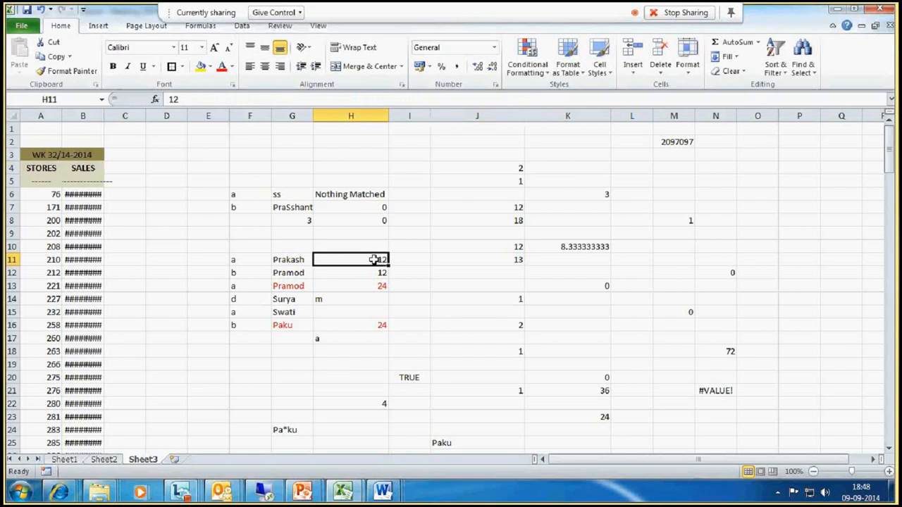
{"action": "left_click_drag", "start_coordinate": [374, 260], "coordinate": [374, 273]}
{"action": "left_click_drag", "start_coordinate": [289, 260], "coordinate": [333, 259]}
{"action": "left_click", "coordinate": [7, 259]}
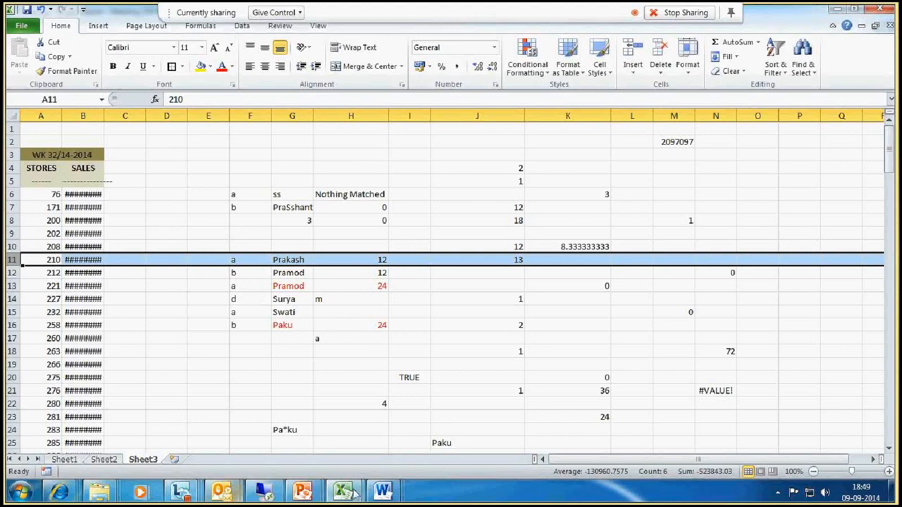
{"action": "left_click", "coordinate": [180, 492]}
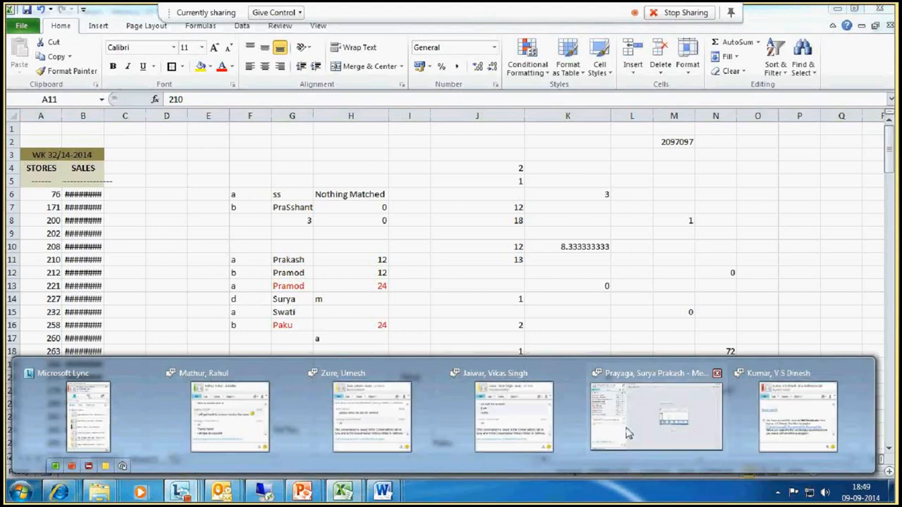
{"action": "left_click", "coordinate": [627, 434]}
{"action": "left_click", "coordinate": [343, 493]}
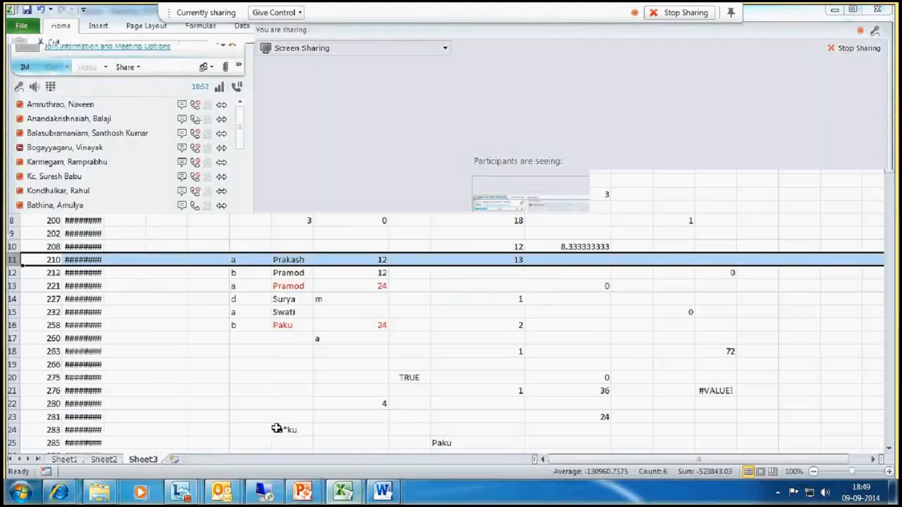
- Examine the J14 and J4 formulas and the names and values they count in G11:H12
{"action": "left_click", "coordinate": [477, 294]}
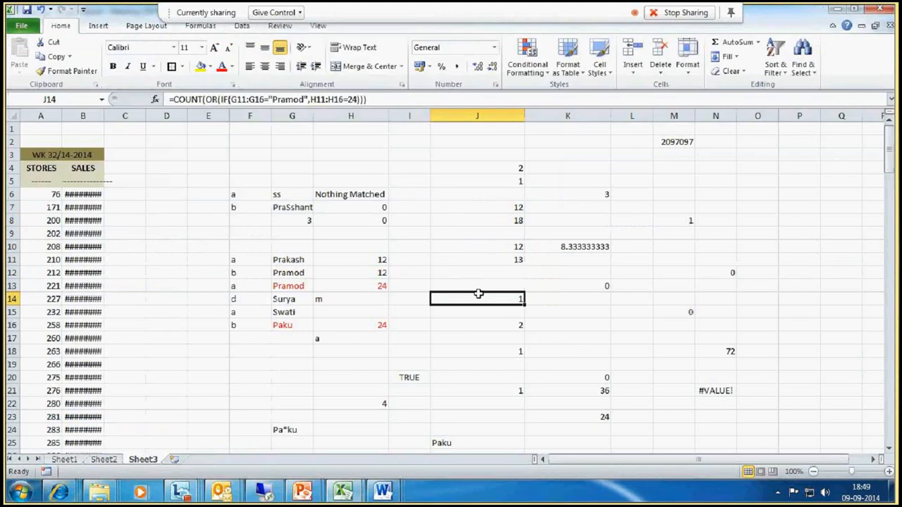
{"action": "left_click", "coordinate": [495, 167]}
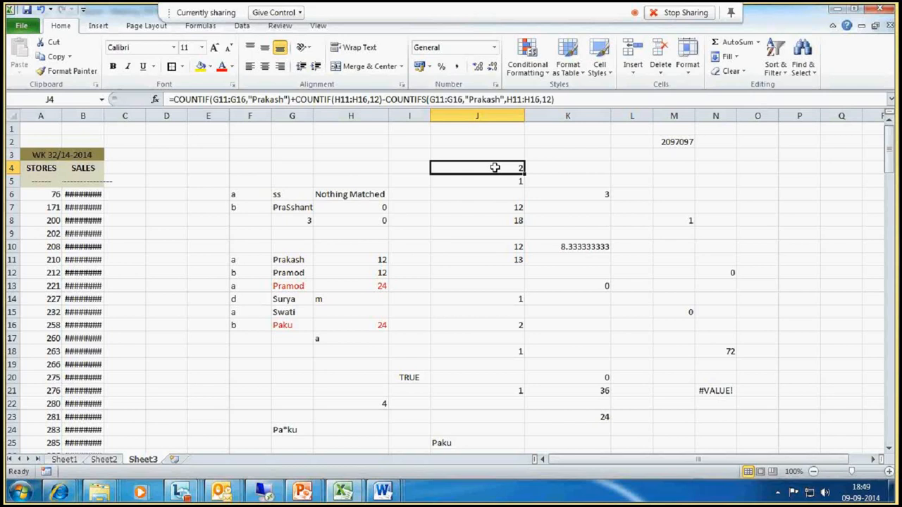
{"action": "left_click", "coordinate": [299, 261]}
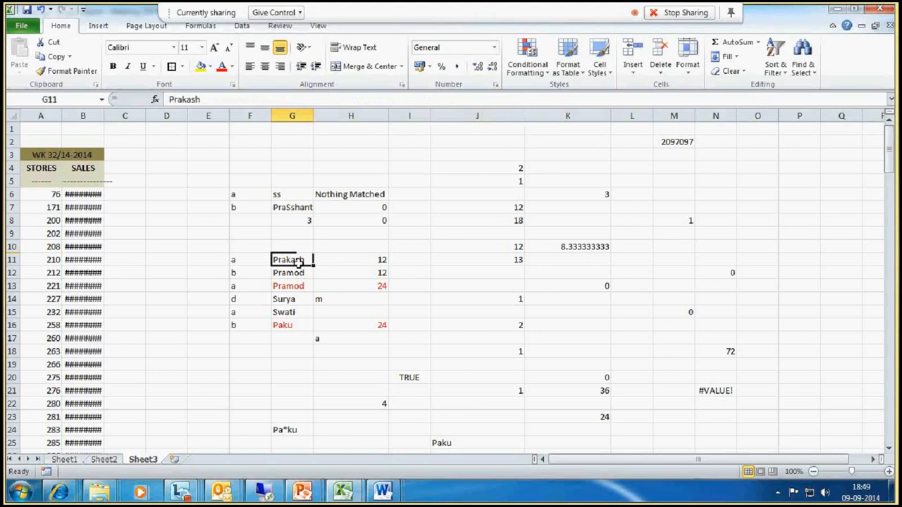
{"action": "key", "text": "Down"}
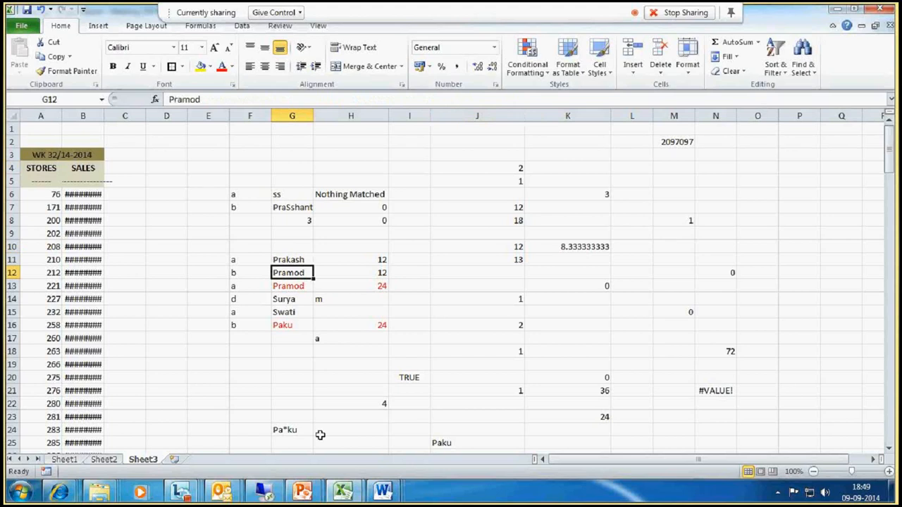
{"action": "left_click", "coordinate": [378, 275]}
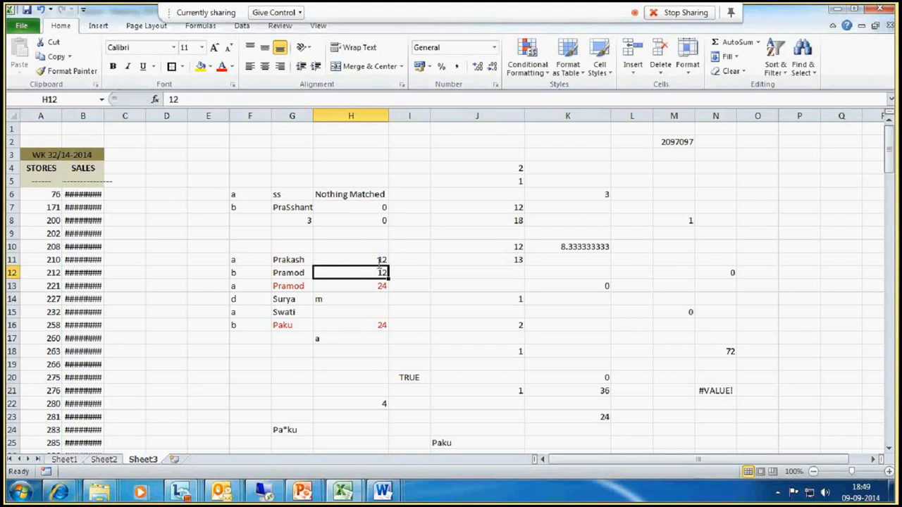
{"action": "left_click", "coordinate": [380, 260]}
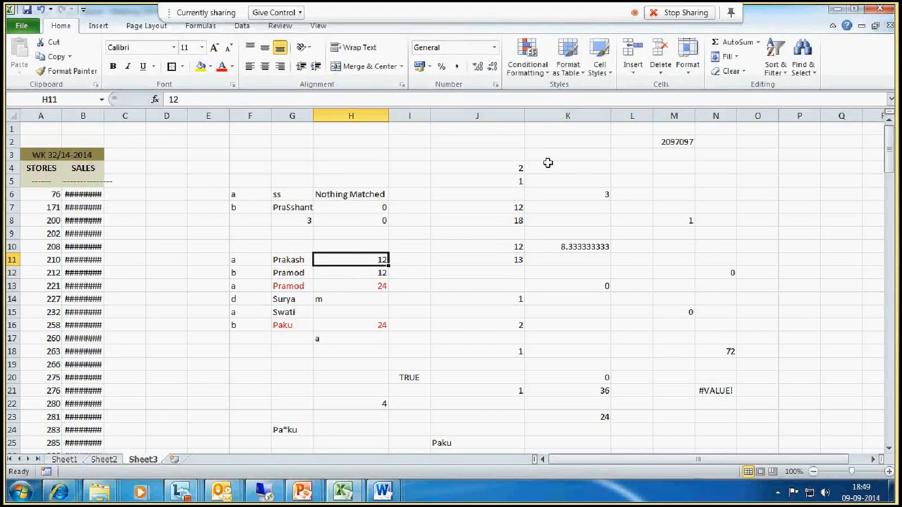
{"action": "left_click", "coordinate": [512, 164]}
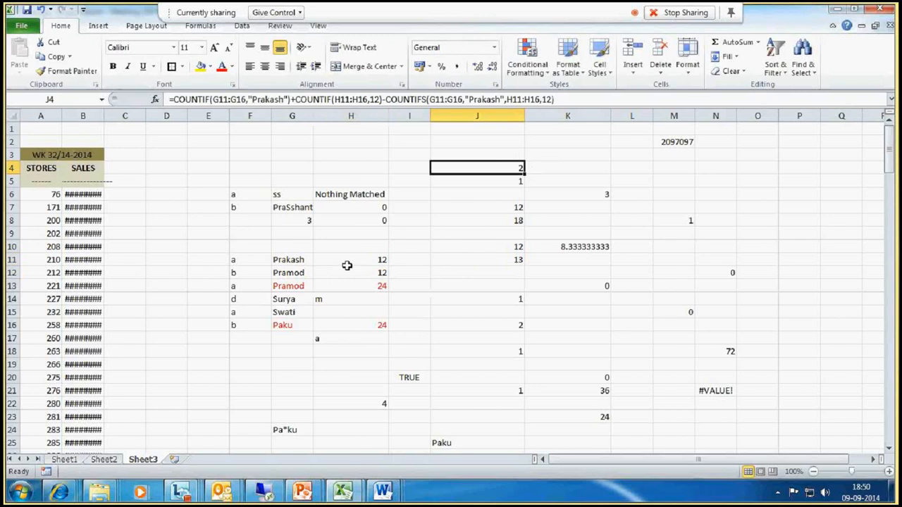
- Examine the Prakash row and the name and value columns G and H that the J4 formula counts
{"action": "left_click", "coordinate": [291, 260]}
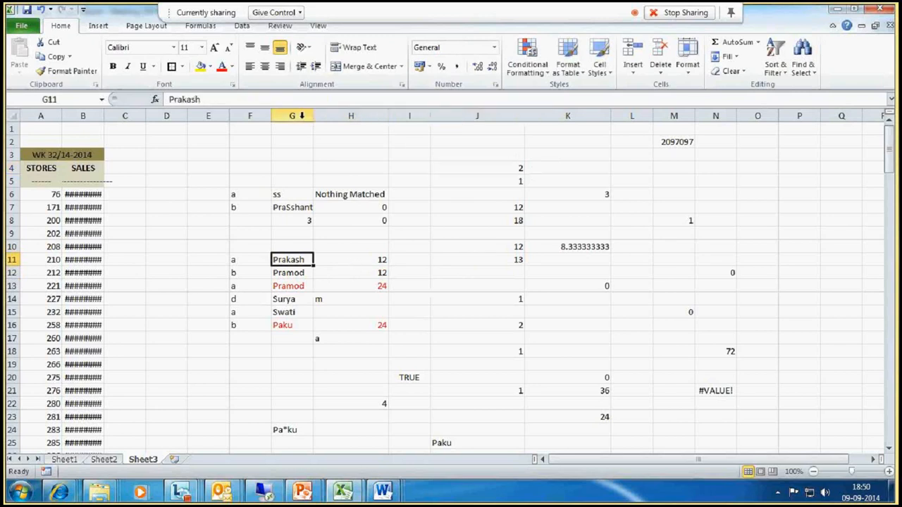
{"action": "left_click_drag", "start_coordinate": [292, 116], "coordinate": [350, 116]}
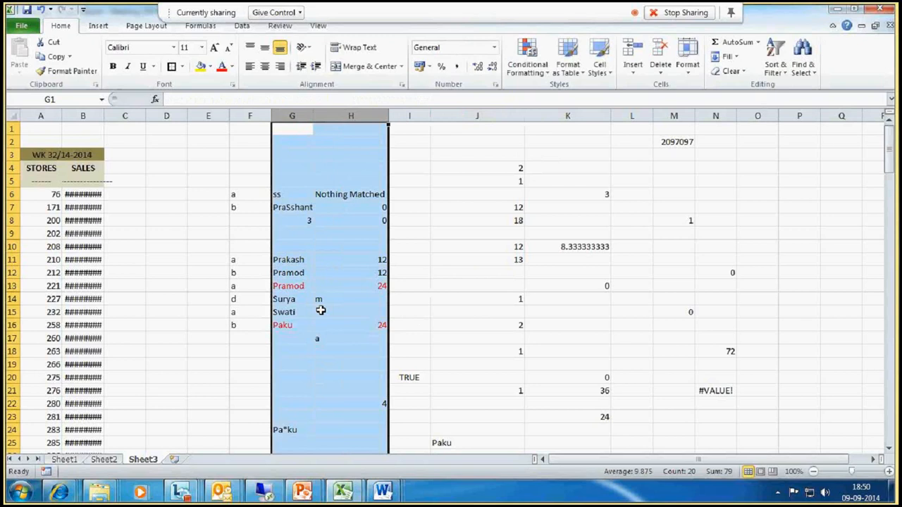
{"action": "left_click", "coordinate": [368, 354]}
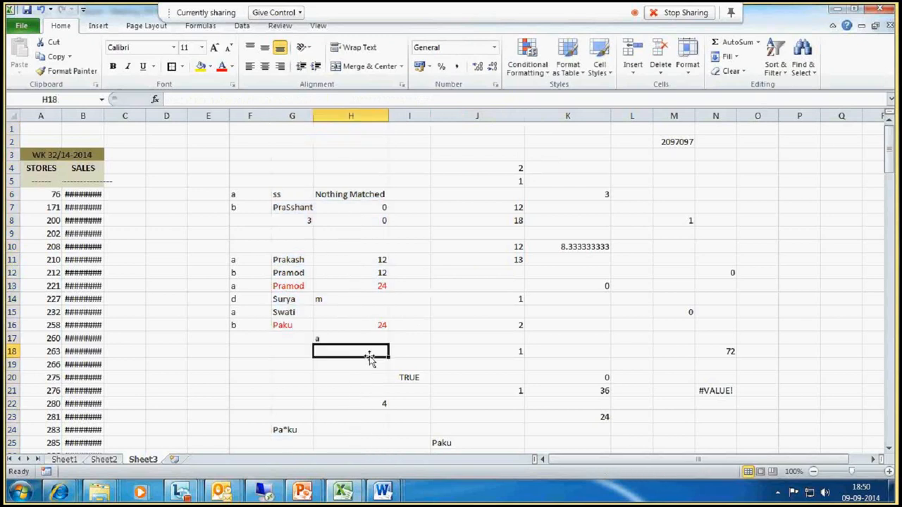
{"action": "left_click", "coordinate": [299, 259]}
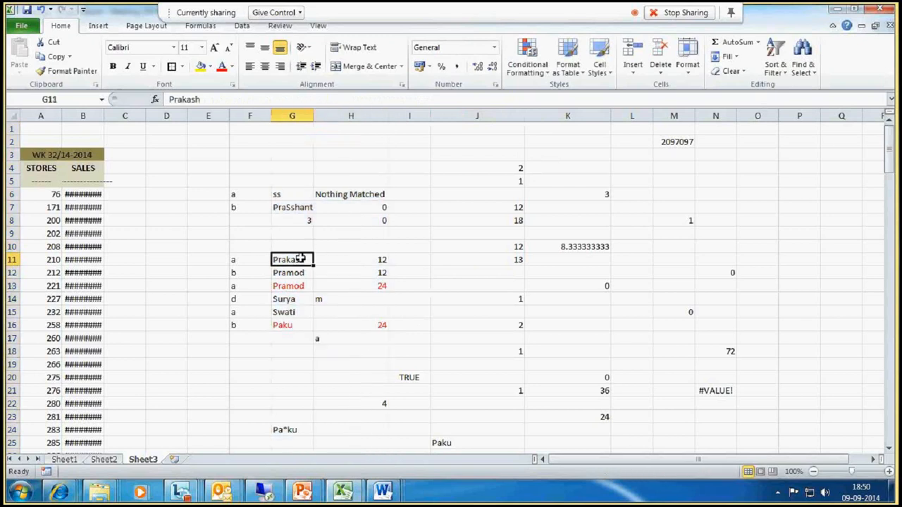
{"action": "left_click", "coordinate": [296, 116]}
{"action": "left_click", "coordinate": [371, 116]}
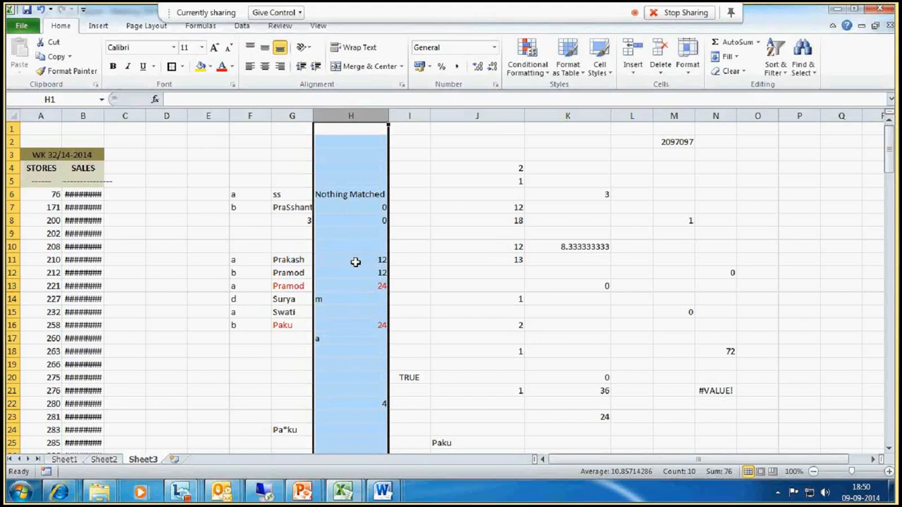
{"action": "left_click_drag", "start_coordinate": [296, 261], "coordinate": [362, 260]}
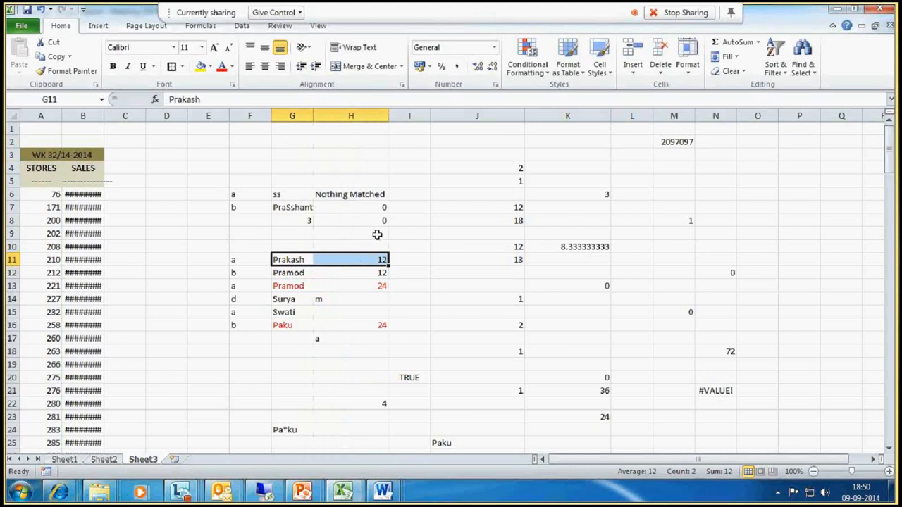
{"action": "left_click", "coordinate": [518, 169]}
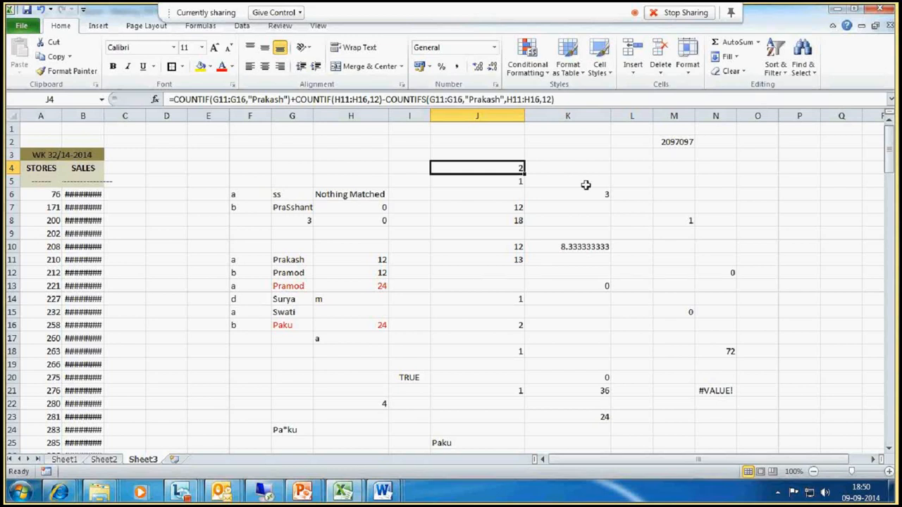
{"action": "left_click", "coordinate": [636, 176]}
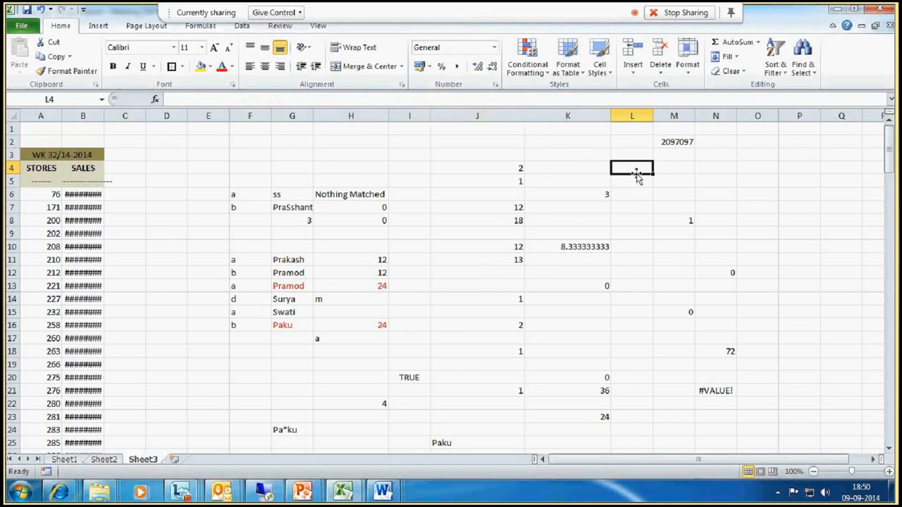
{"action": "type", "text": "=clea"}
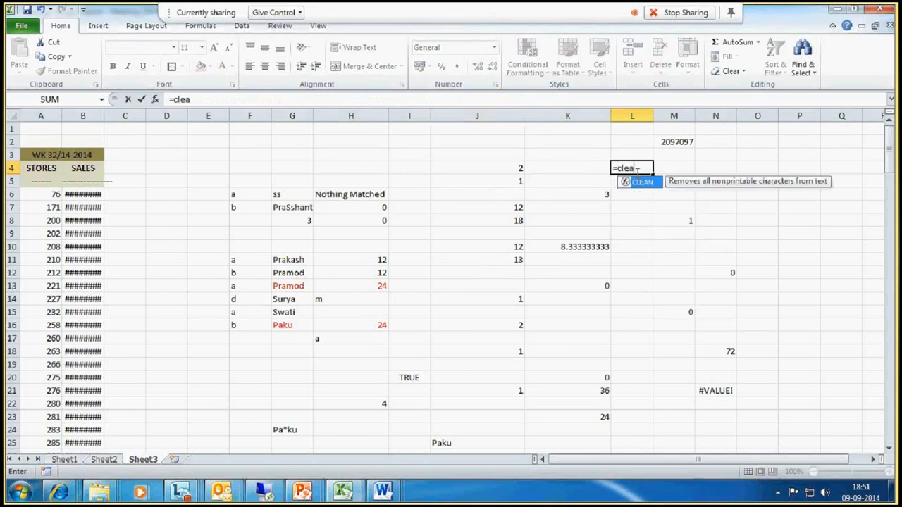
{"action": "type", "text": "n"}
{"action": "key", "text": "BackSpace"}
{"action": "key", "text": "BackSpace"}
{"action": "key", "text": "Escape"}
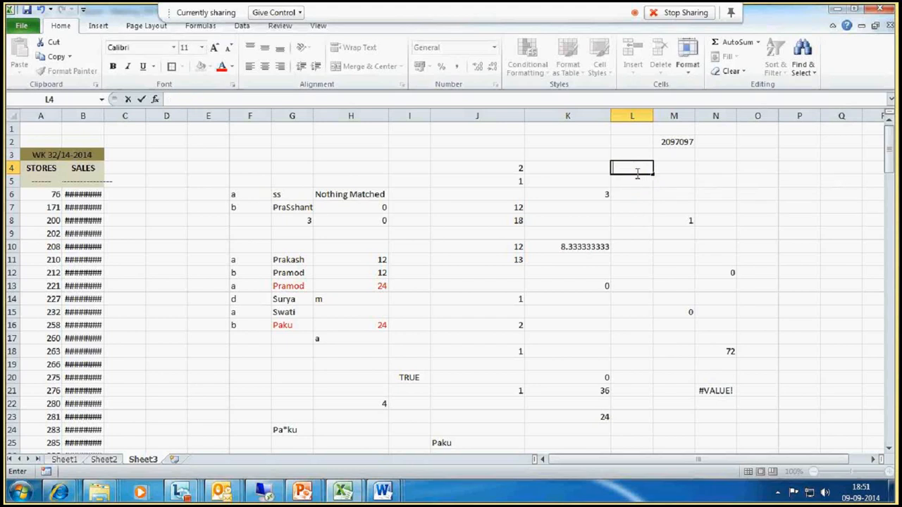
- Enter the formula =char(1) in O6
{"action": "left_click", "coordinate": [720, 182]}
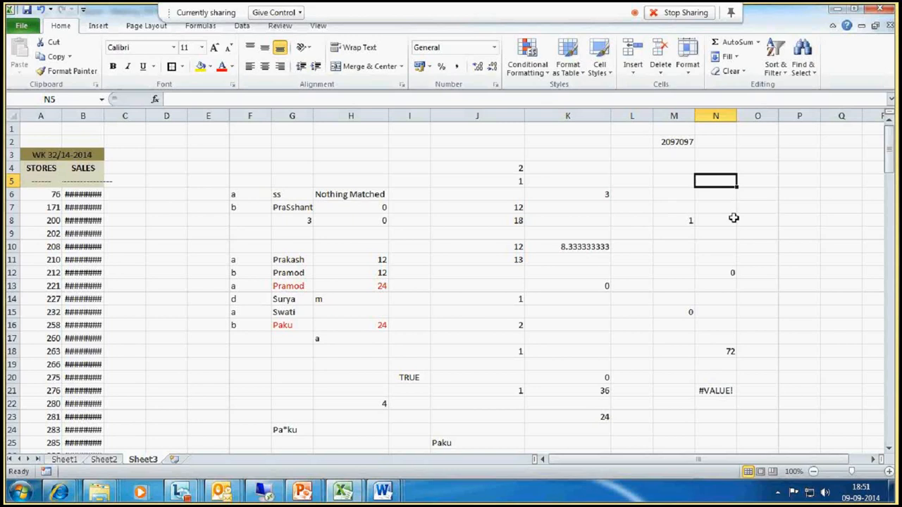
{"action": "left_click", "coordinate": [752, 195]}
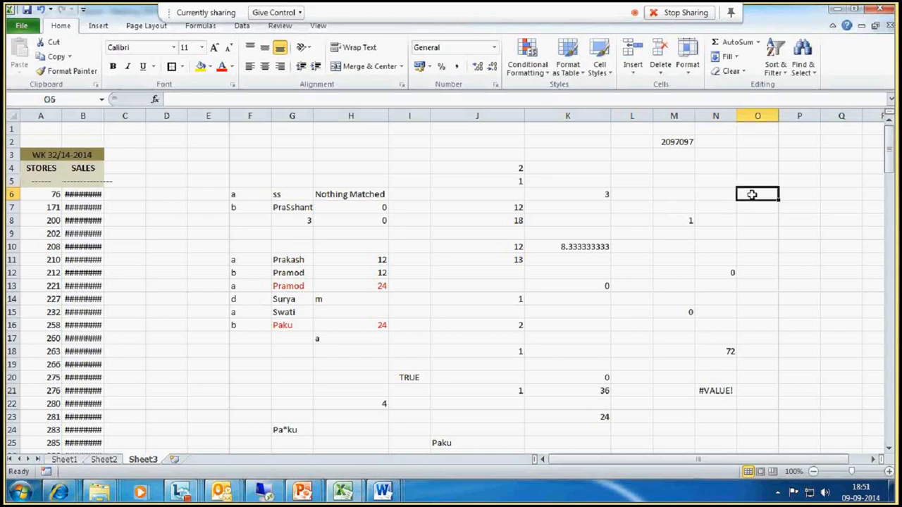
{"action": "type", "text": "=char("}
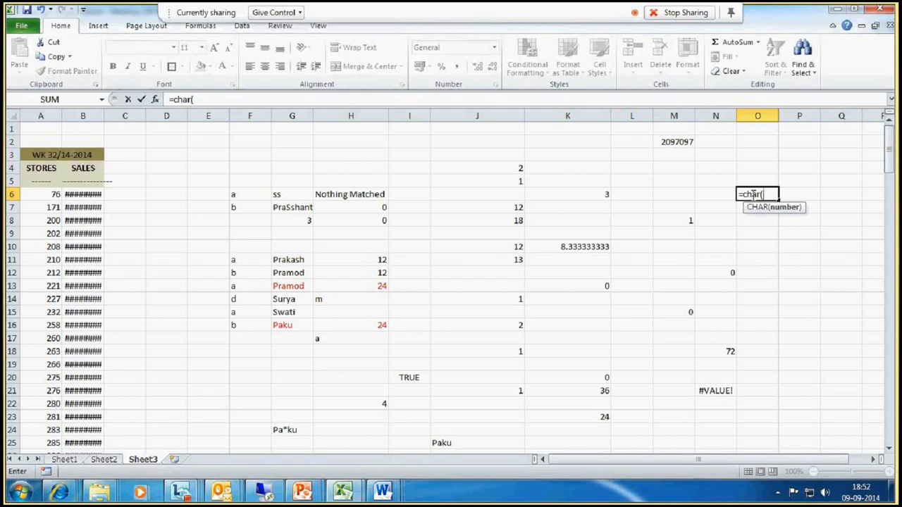
{"action": "type", "text": "1)"}
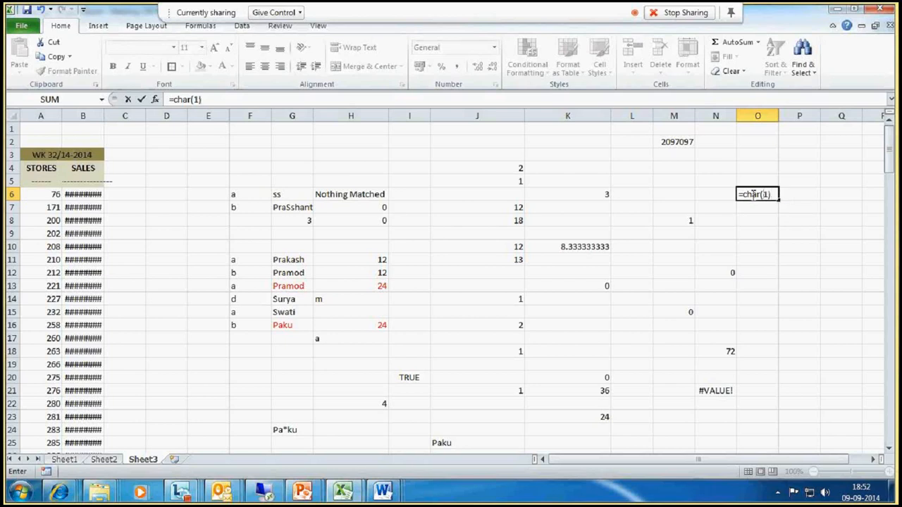
{"action": "key", "text": "Return"}
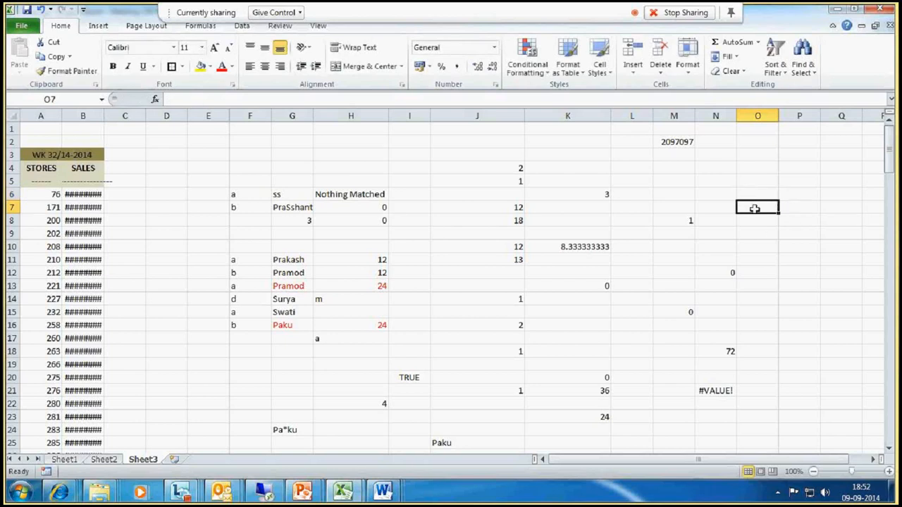
- Enter the formula =char(15) in O7
{"action": "type", "text": "=char"}
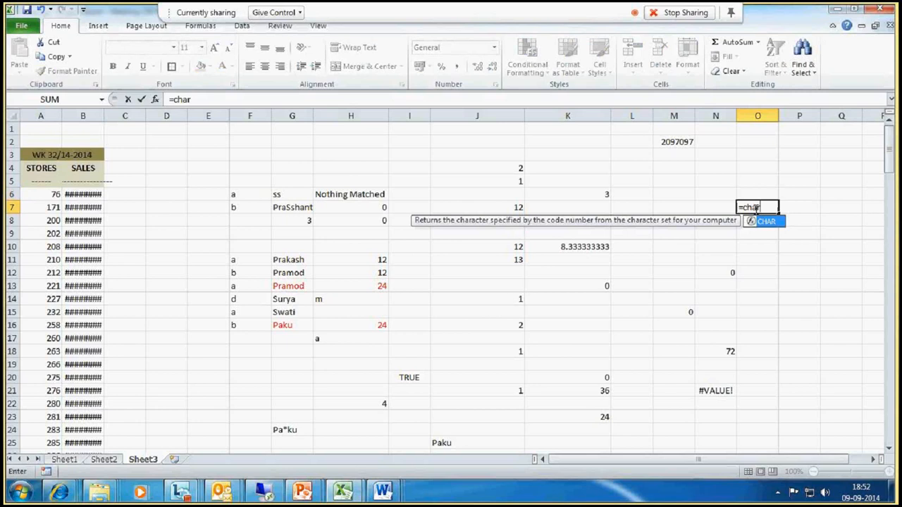
{"action": "type", "text": "("}
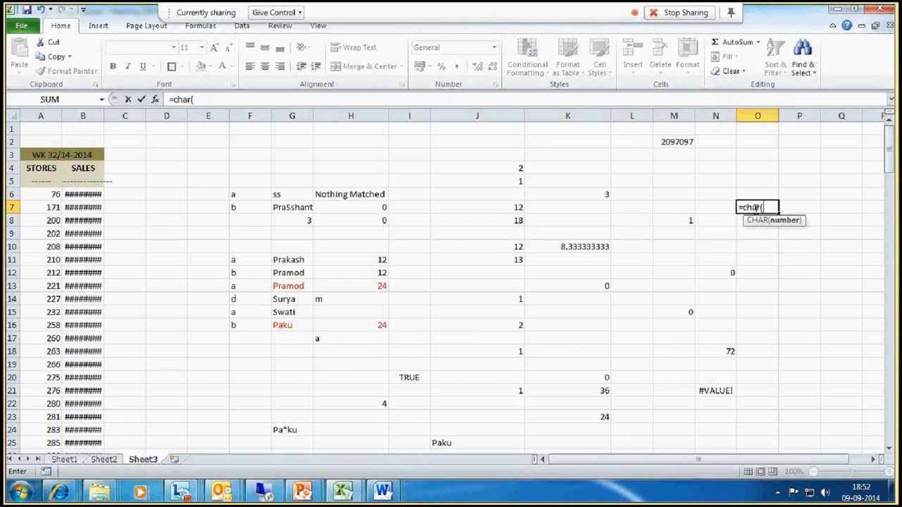
{"action": "type", "text": "15)"}
{"action": "key", "text": "Return"}
{"action": "left_click", "coordinate": [754, 209]}
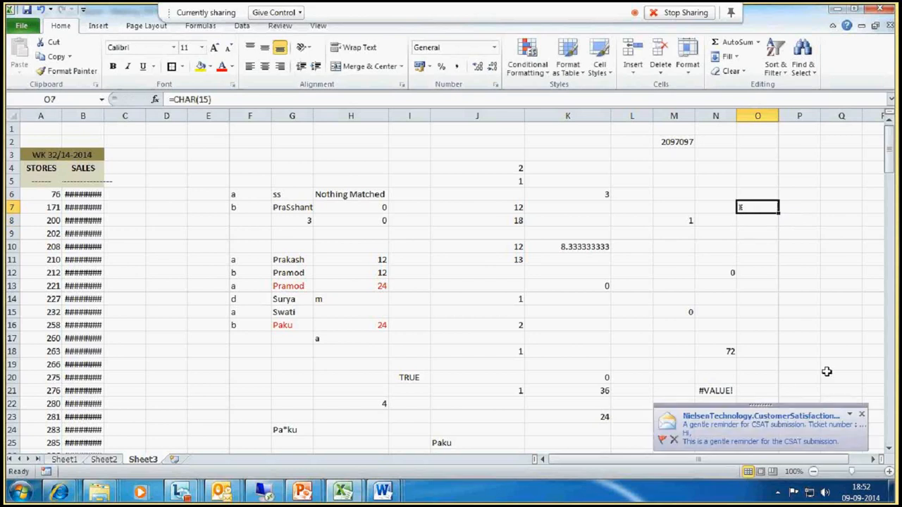
- Enter the formula =char(18) in O8
{"action": "left_click", "coordinate": [752, 224]}
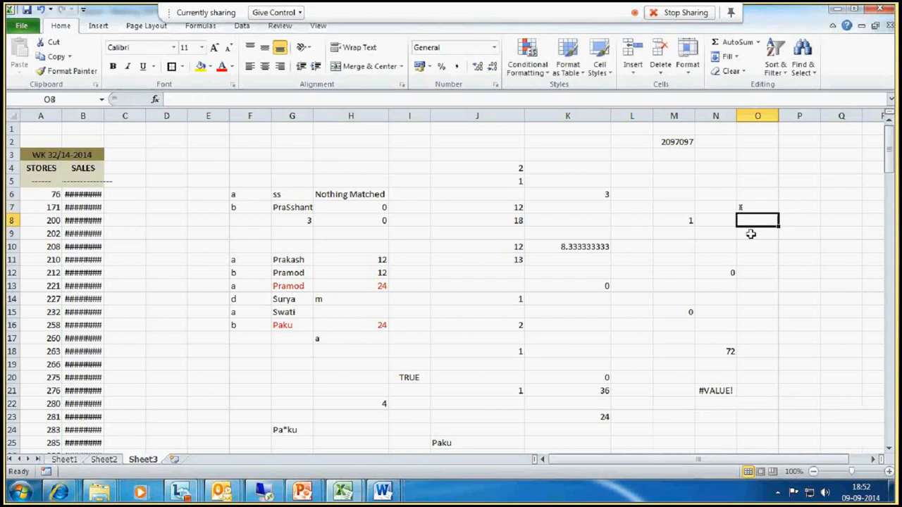
{"action": "type", "text": "="}
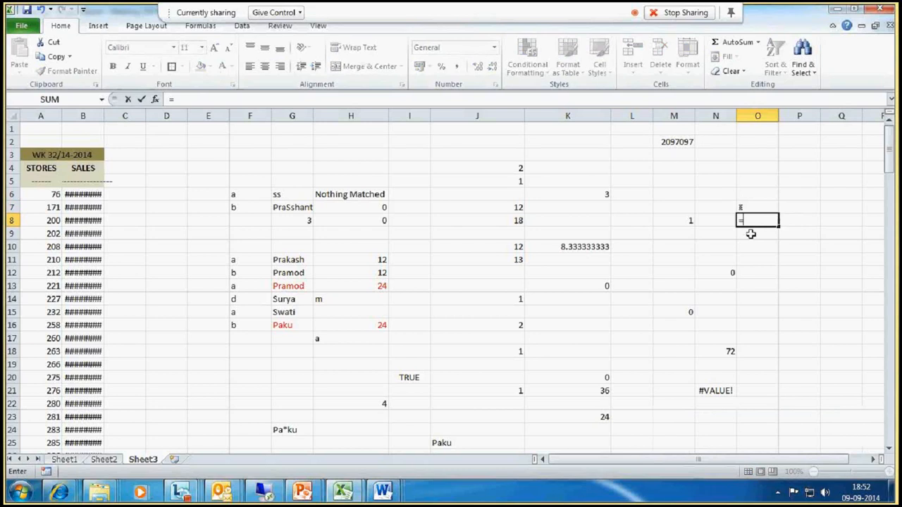
{"action": "type", "text": "char("}
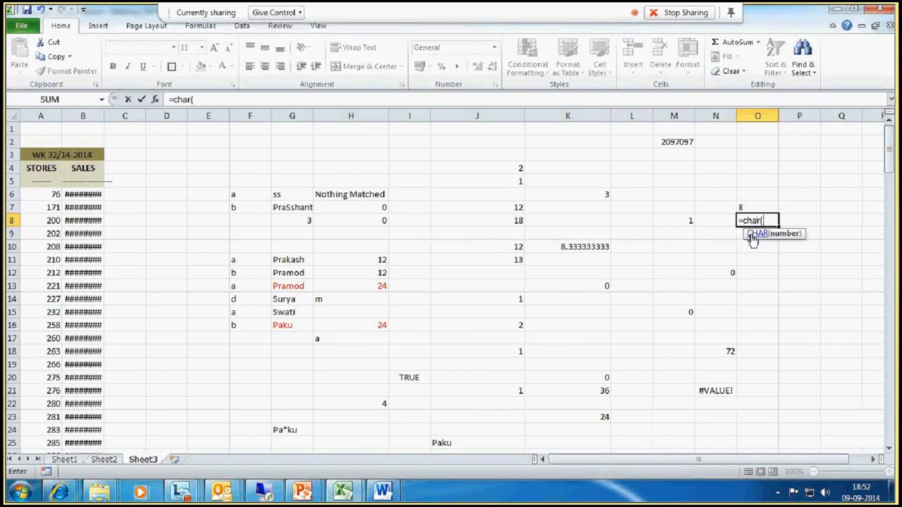
{"action": "type", "text": "18)"}
{"action": "key", "text": "Return"}
{"action": "left_click", "coordinate": [743, 220]}
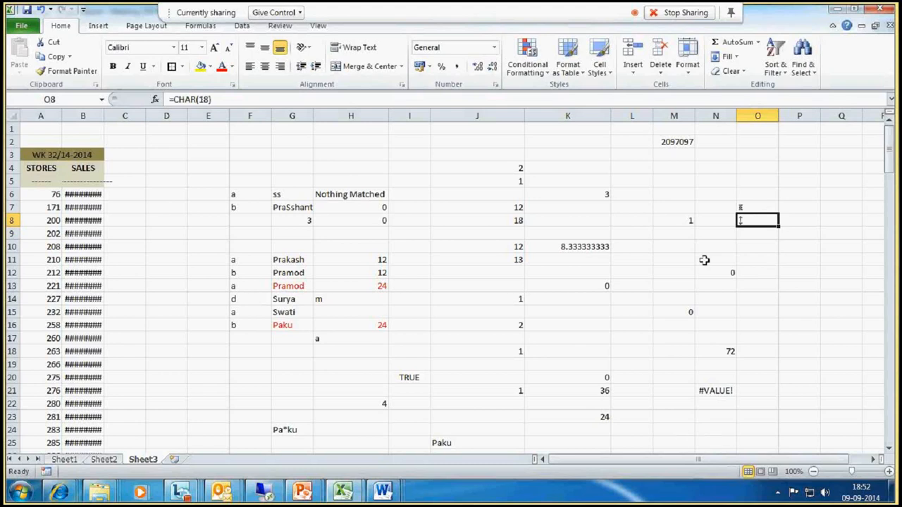
- Enter =char(18)&"text"&char(20) in O9 to wrap the word text in nonprintable characters
{"action": "left_click_drag", "start_coordinate": [749, 208], "coordinate": [749, 219]}
{"action": "left_click", "coordinate": [749, 233]}
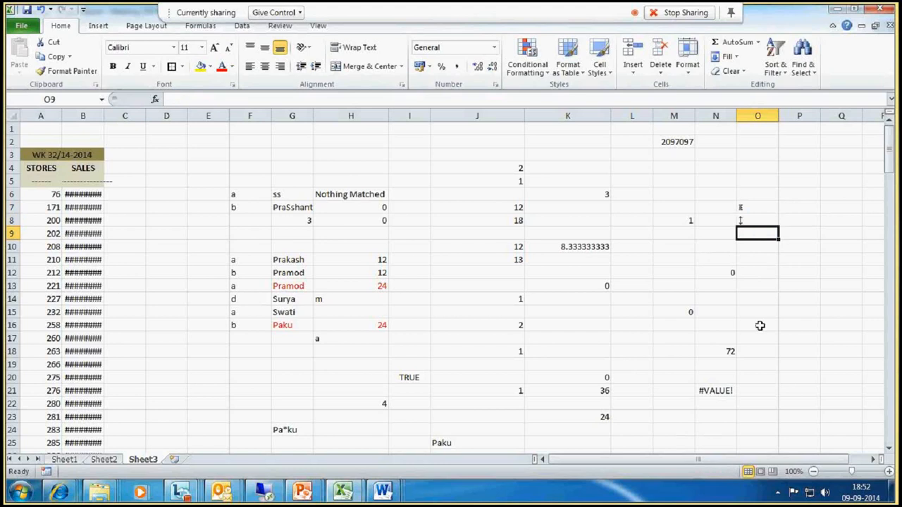
{"action": "type", "text": "="}
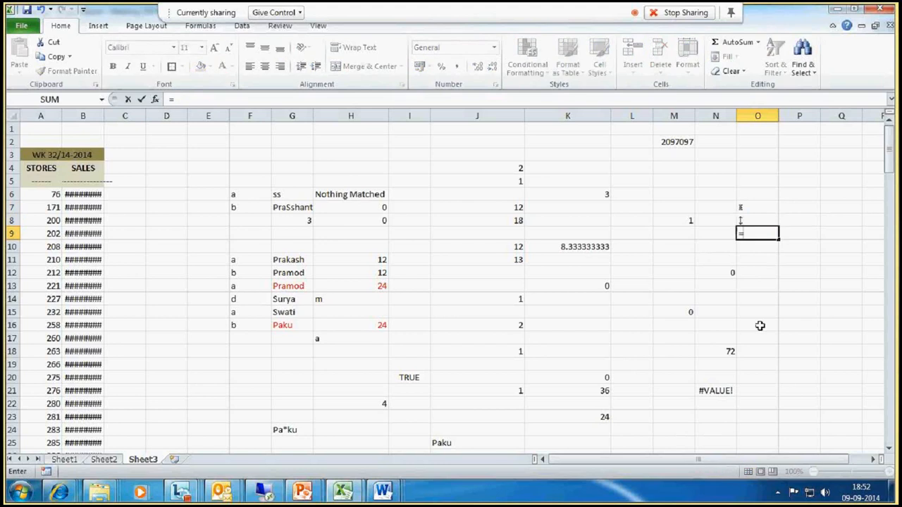
{"action": "type", "text": "char"}
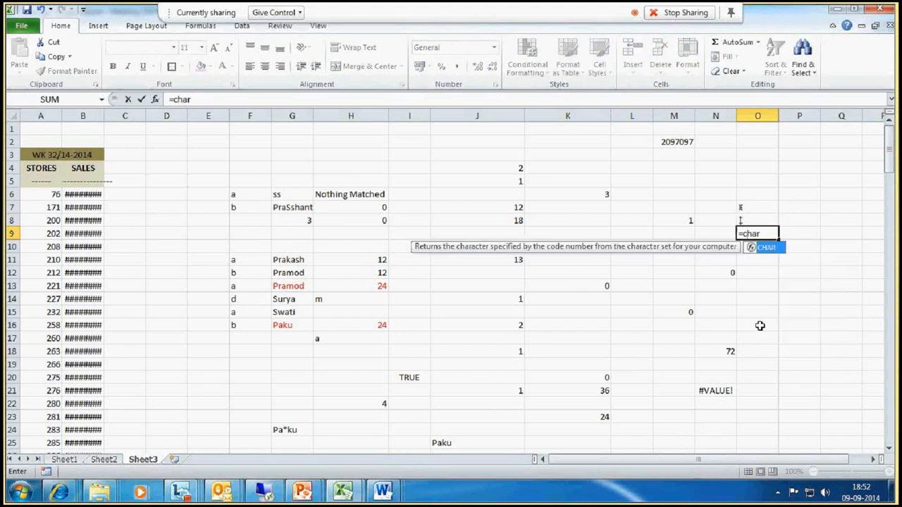
{"action": "type", "text": "(18)"}
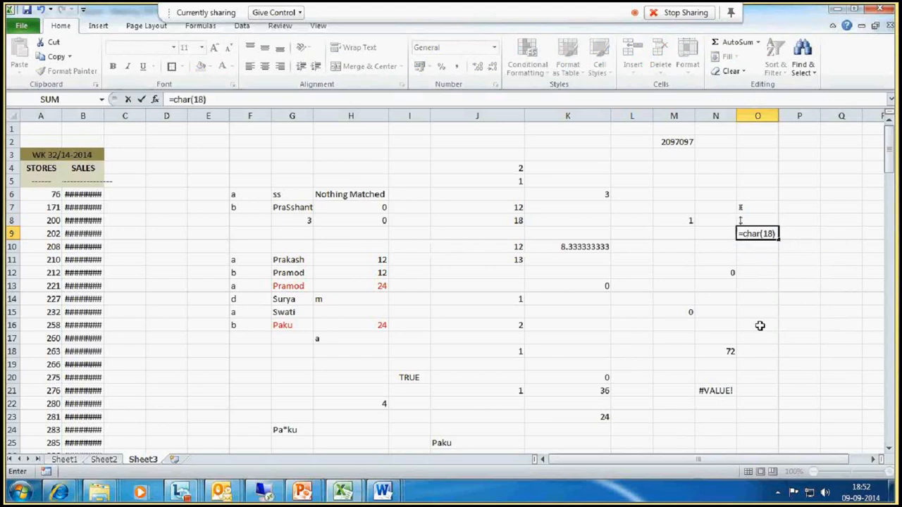
{"action": "type", "text": "&\"text\"&"}
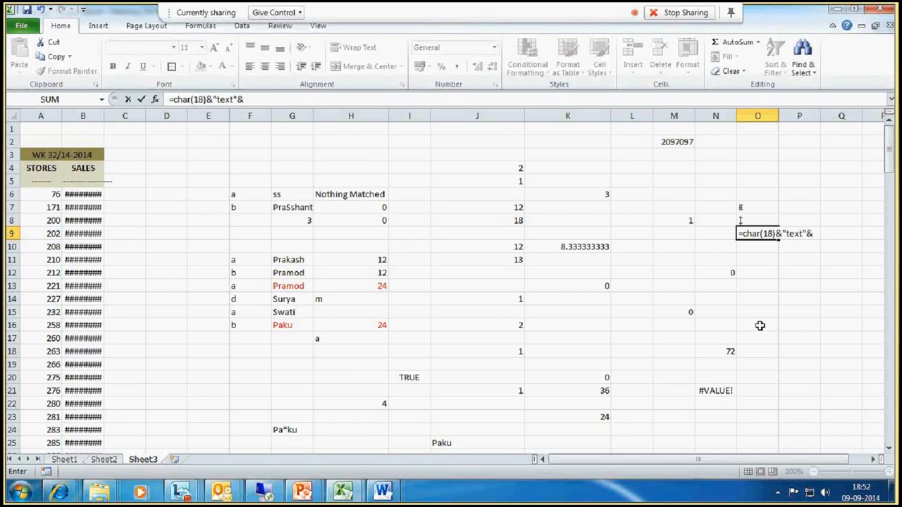
{"action": "type", "text": "char20"}
{"action": "key", "text": "BackSpace"}
{"action": "key", "text": "BackSpace"}
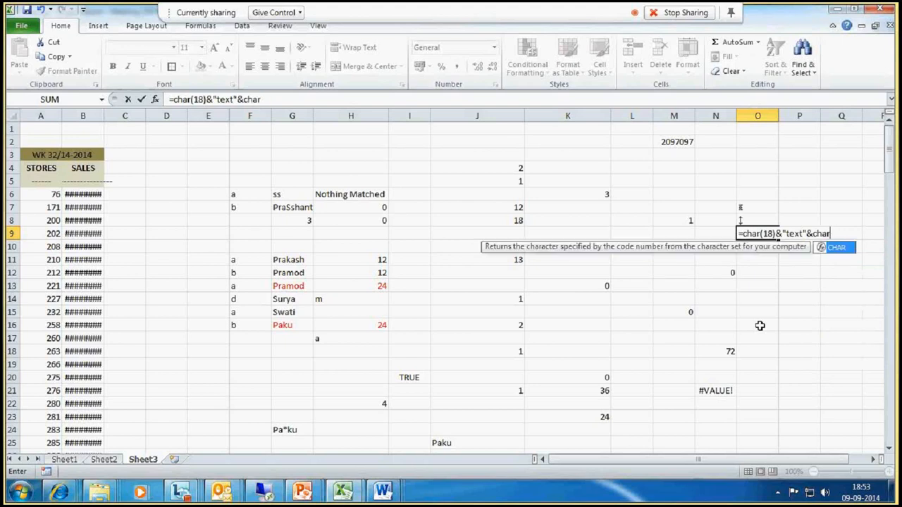
{"action": "type", "text": "(20)"}
{"action": "key", "text": "Return"}
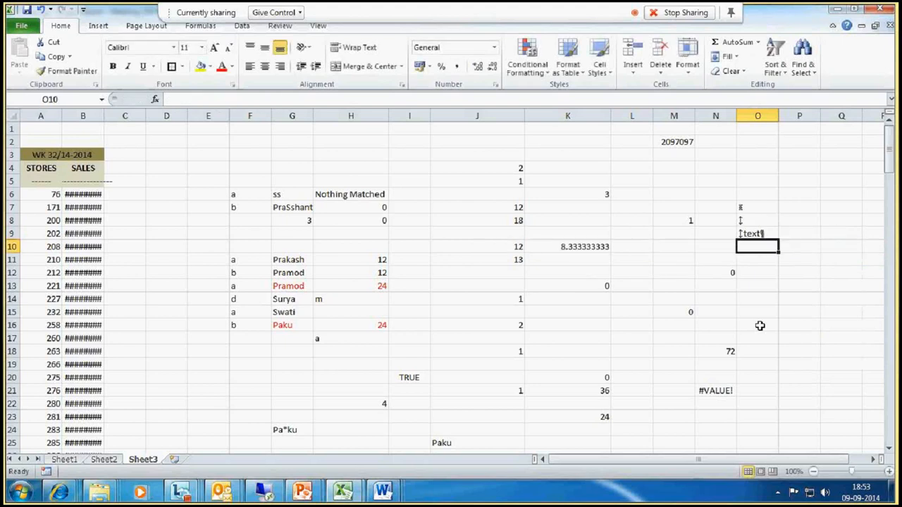
- Enter =clean(O9) in O10 to strip the nonprintable characters from the O9 text
{"action": "left_click", "coordinate": [764, 265]}
{"action": "left_click", "coordinate": [762, 236]}
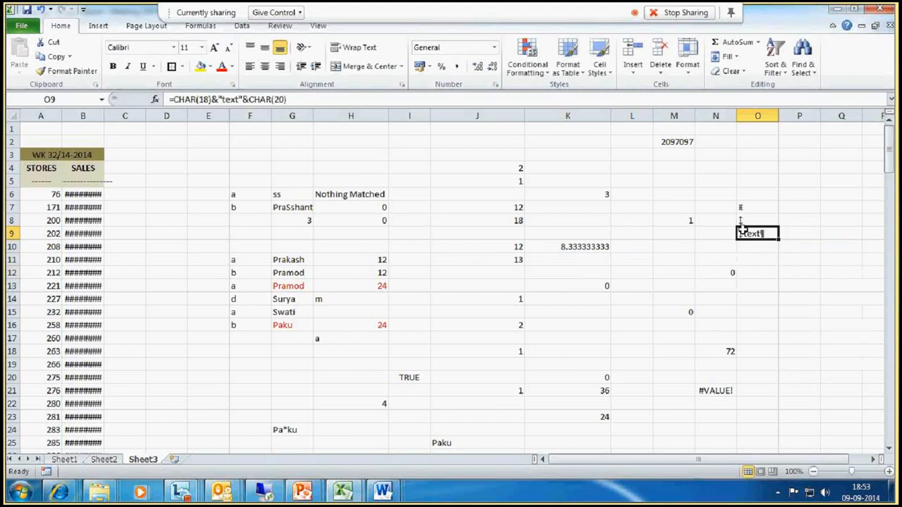
{"action": "double_click", "coordinate": [743, 229]}
{"action": "key", "text": "Return"}
{"action": "left_click_drag", "start_coordinate": [743, 206], "coordinate": [749, 222]}
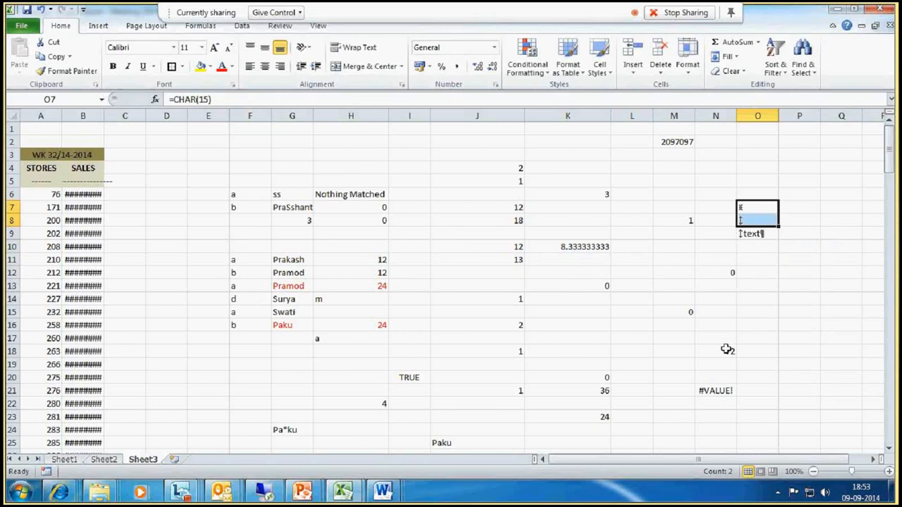
{"action": "left_click", "coordinate": [749, 247]}
{"action": "type", "text": "="}
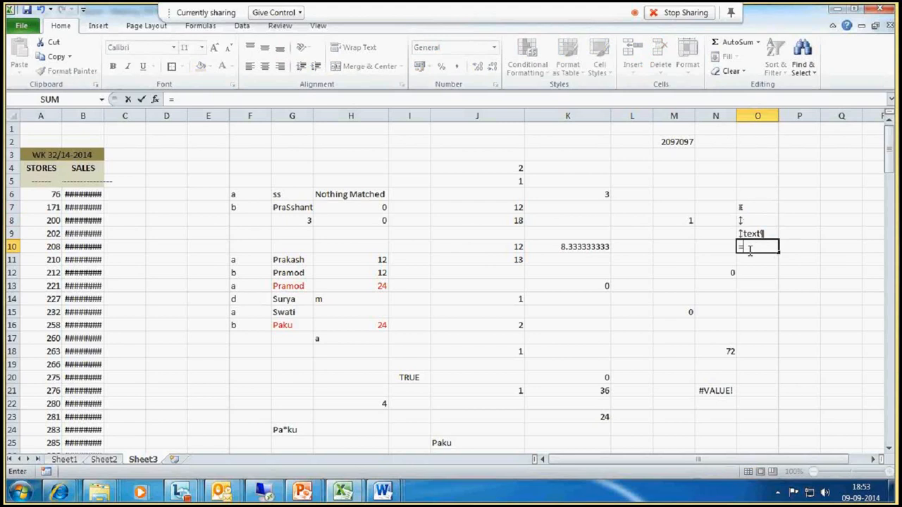
{"action": "type", "text": "clean("}
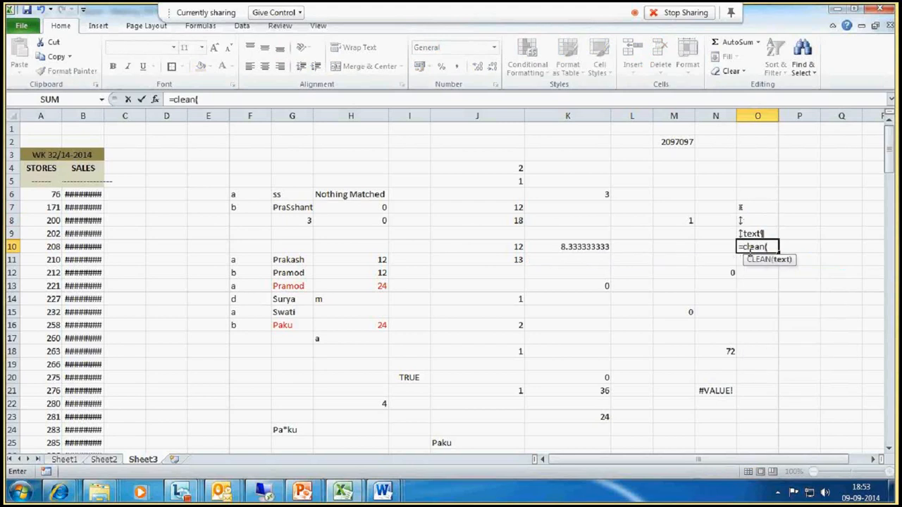
{"action": "left_click", "coordinate": [754, 233]}
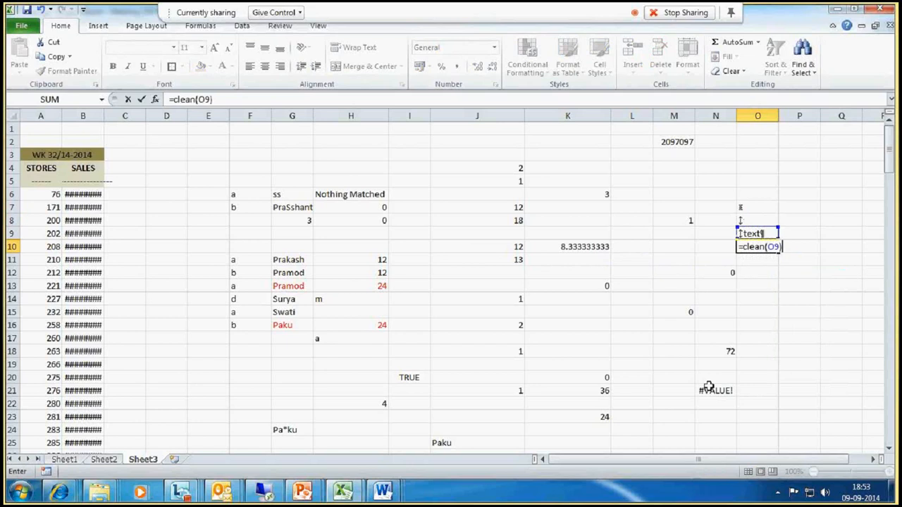
{"action": "key", "text": "Return"}
{"action": "left_click", "coordinate": [760, 247]}
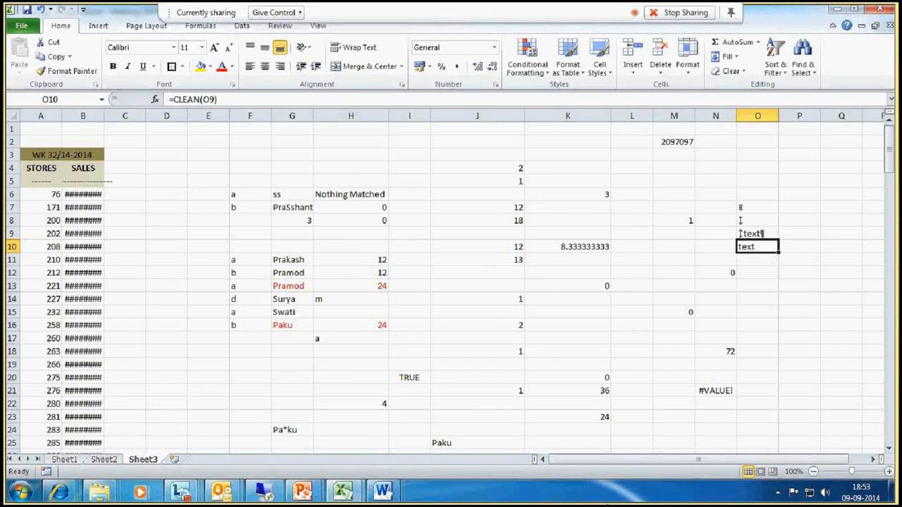
- Enter the formula =char(65) in O14
{"action": "left_click", "coordinate": [787, 316]}
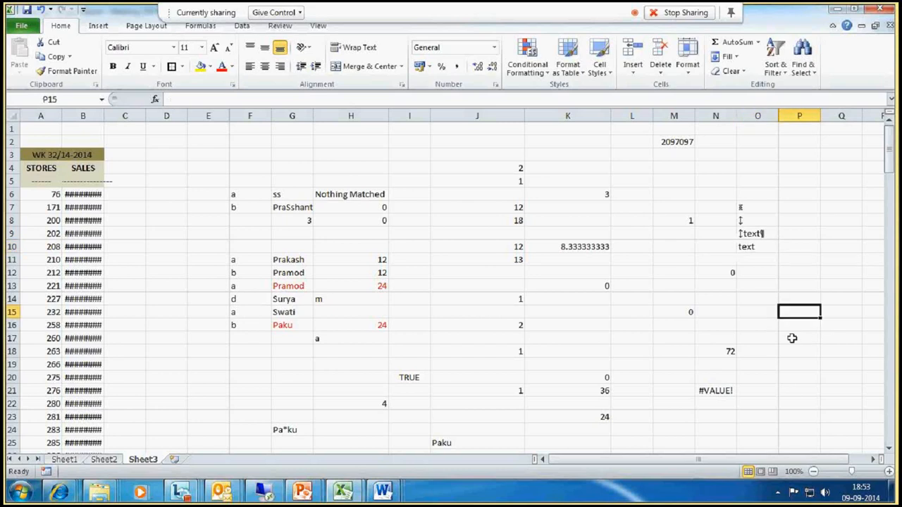
{"action": "left_click", "coordinate": [766, 303]}
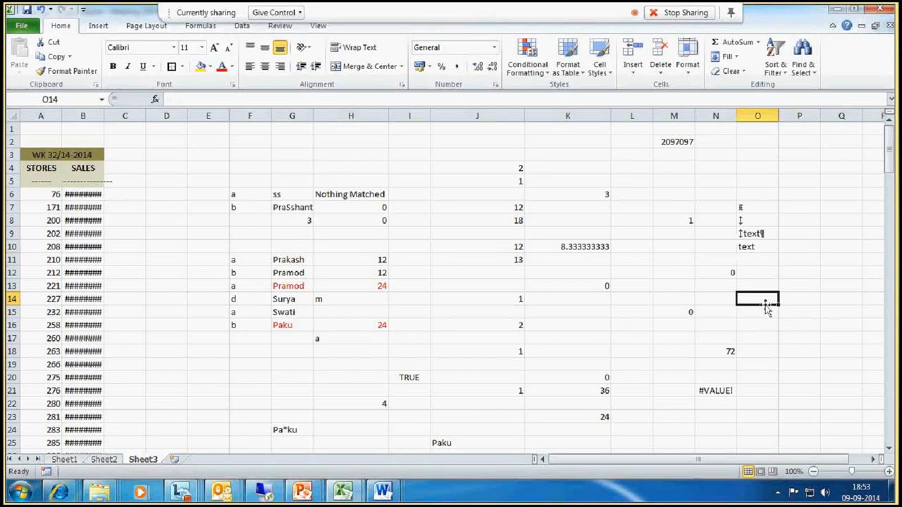
{"action": "type", "text": "="}
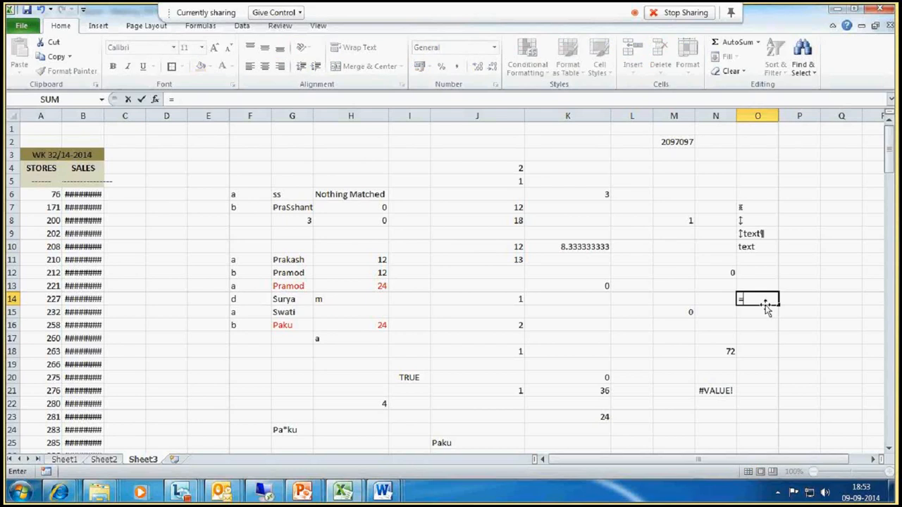
{"action": "type", "text": "char("}
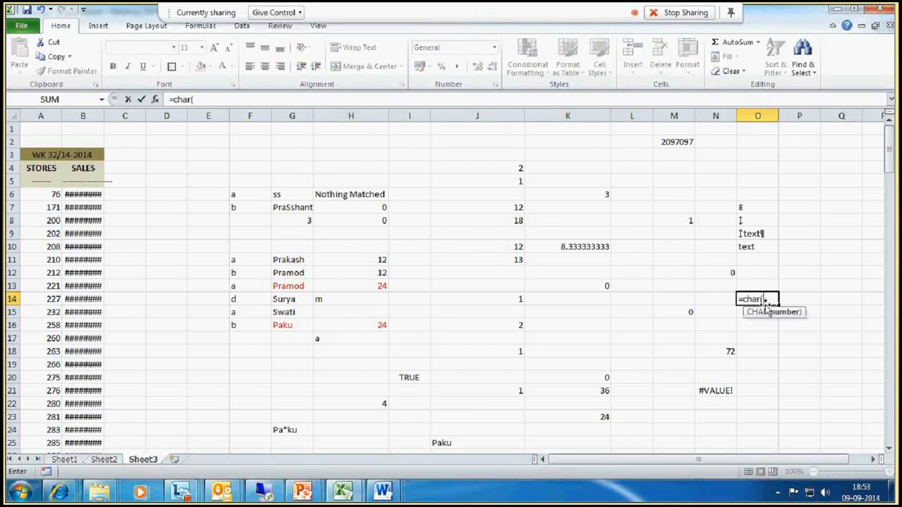
{"action": "type", "text": "65)"}
{"action": "key", "text": "Return"}
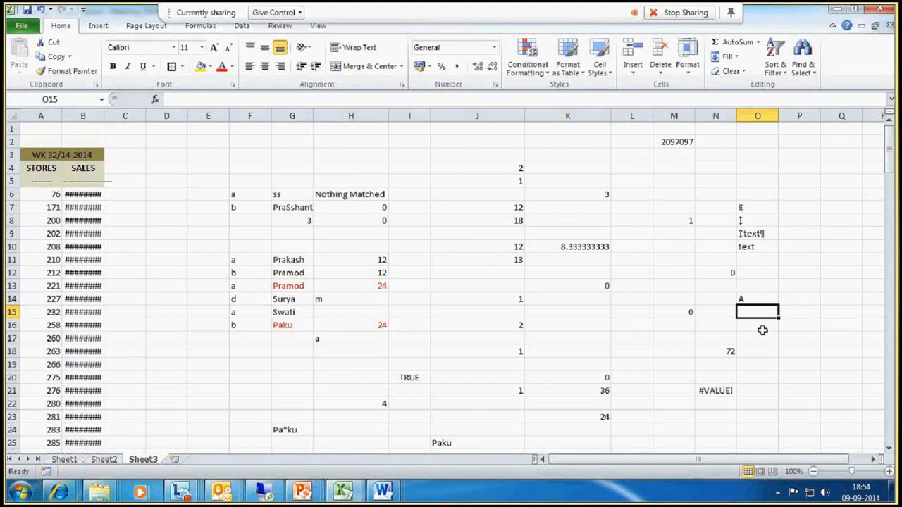
- Enter the formula =char(97) in O15
{"action": "type", "text": "=char"}
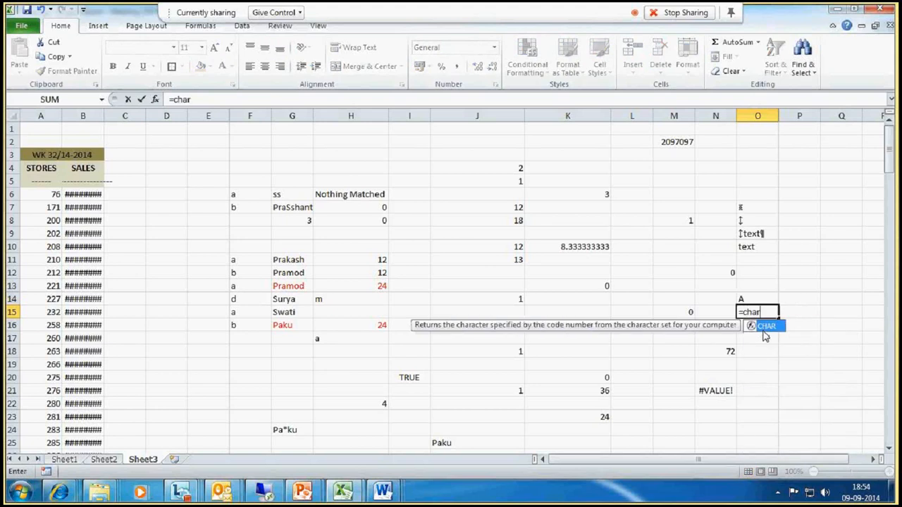
{"action": "type", "text": "(97"}
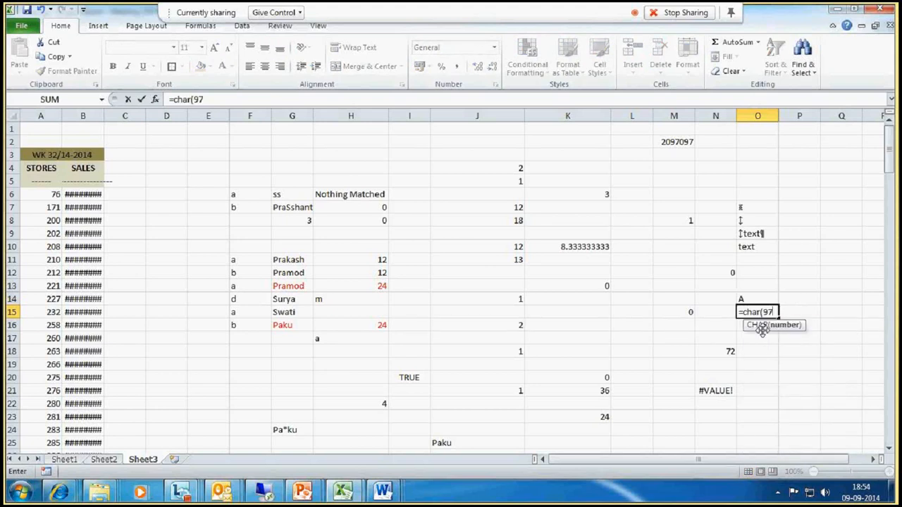
{"action": "key", "text": "Return"}
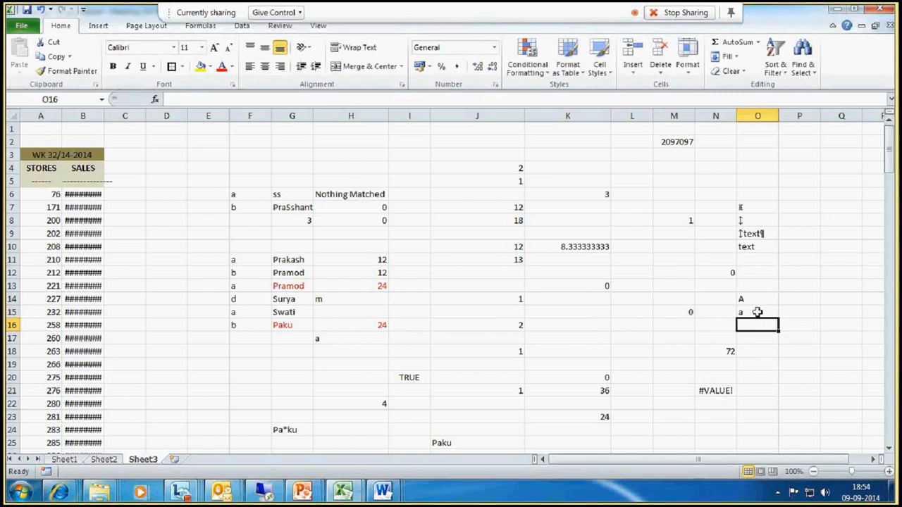
- Enter the formula =char(32) in O16
{"action": "type", "text": "="}
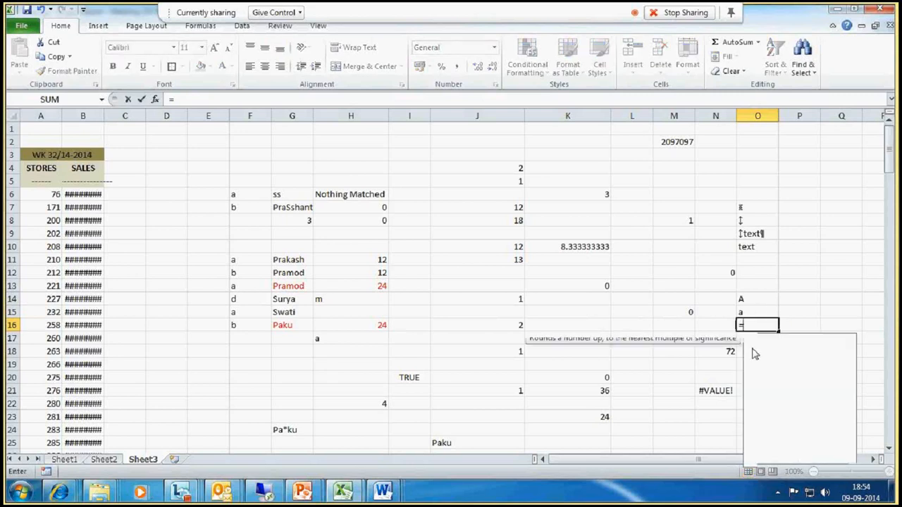
{"action": "type", "text": "char(32)"}
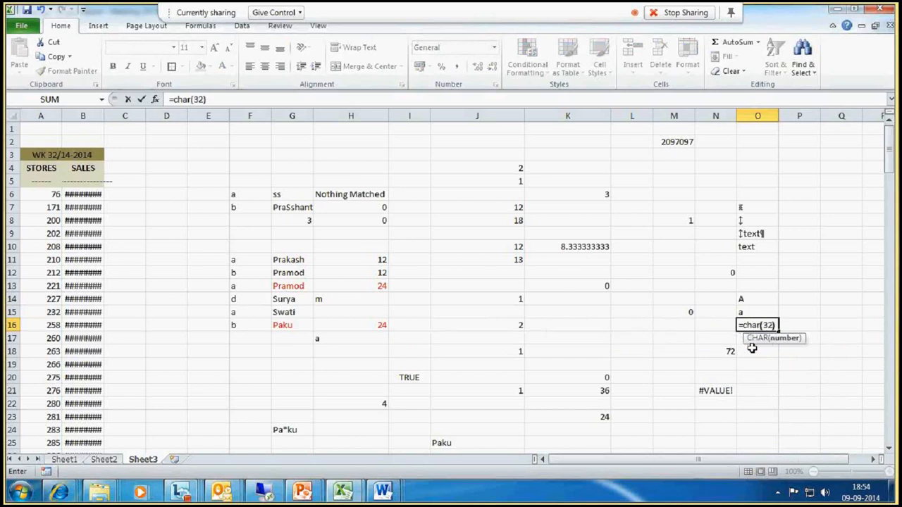
{"action": "key", "text": "Return"}
- Review the CHAR and CLEAN formulas in column O, cells O7 through O17
{"action": "left_click", "coordinate": [758, 326]}
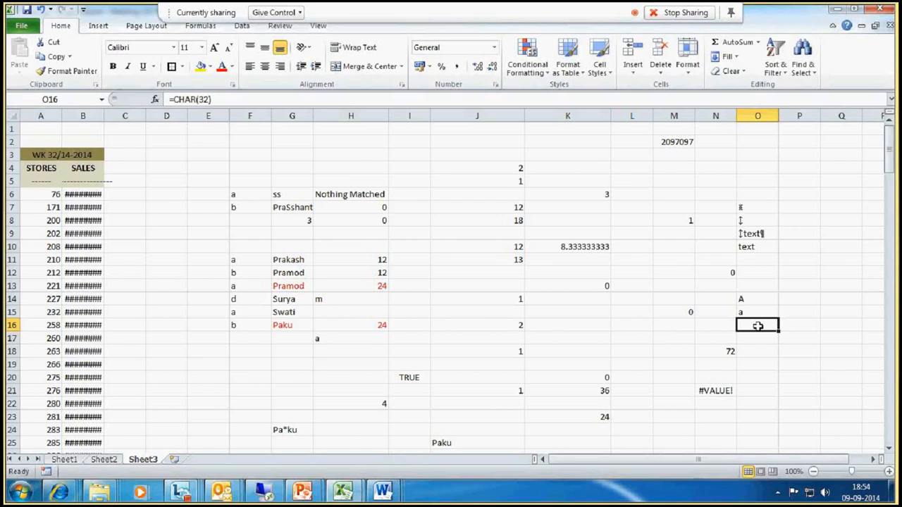
{"action": "left_click", "coordinate": [755, 342]}
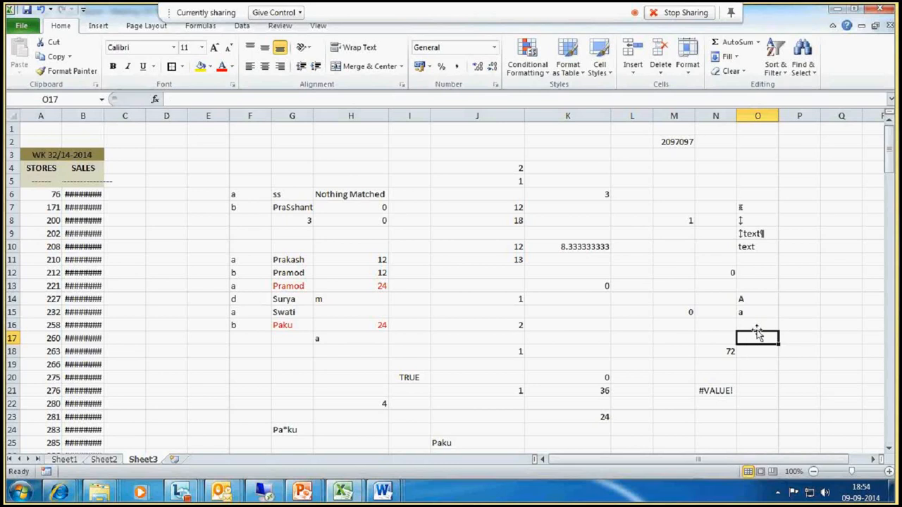
{"action": "left_click", "coordinate": [759, 326]}
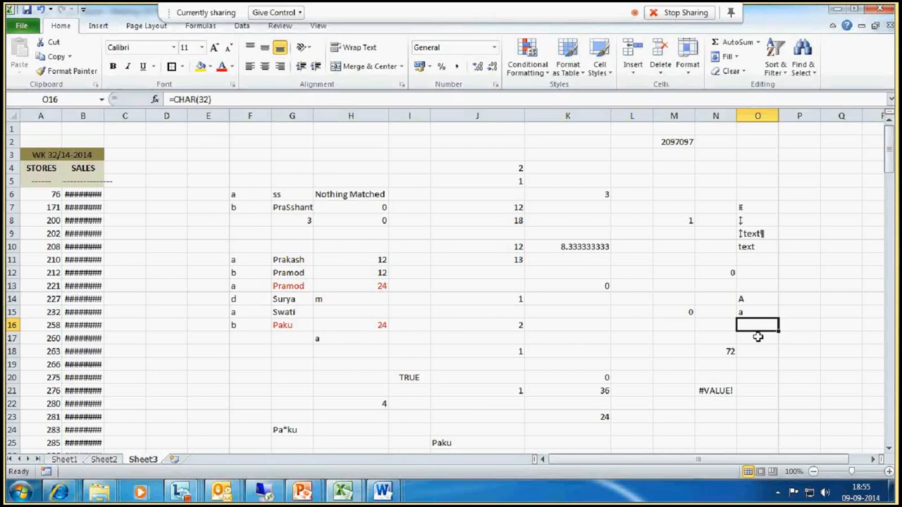
{"action": "left_click", "coordinate": [758, 337]}
{"action": "left_click_drag", "start_coordinate": [757, 326], "coordinate": [758, 340]}
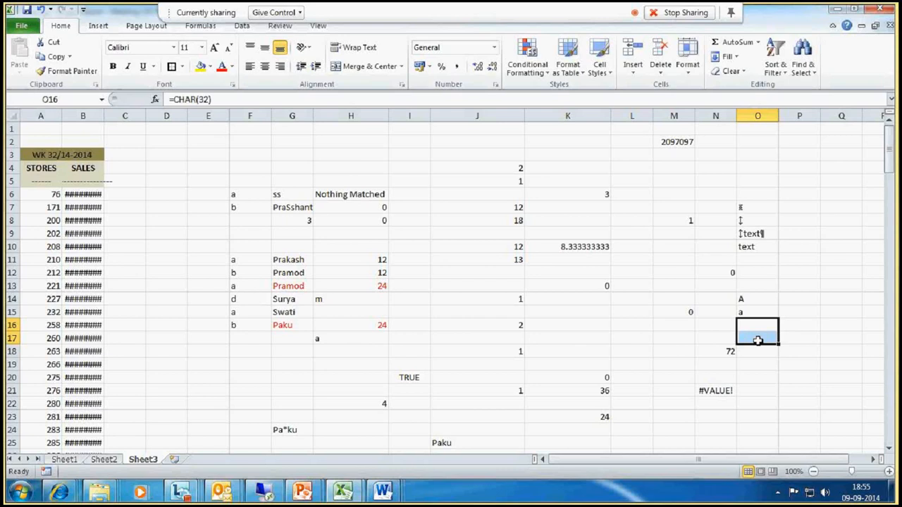
{"action": "left_click", "coordinate": [757, 328]}
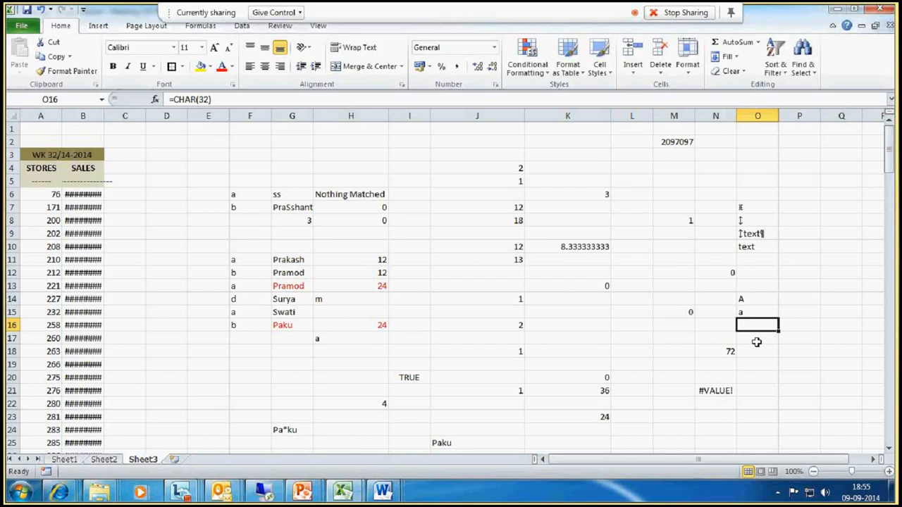
{"action": "left_click", "coordinate": [758, 218]}
{"action": "left_click", "coordinate": [758, 209]}
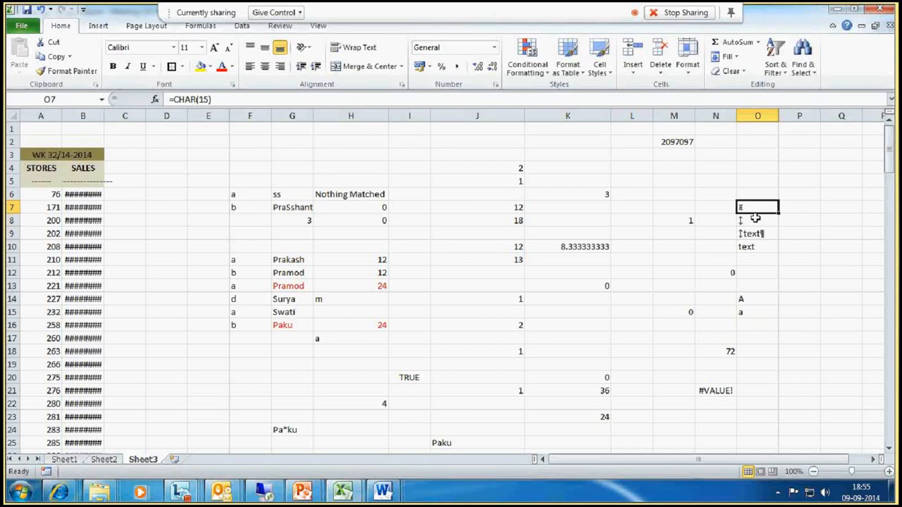
{"action": "left_click", "coordinate": [756, 219]}
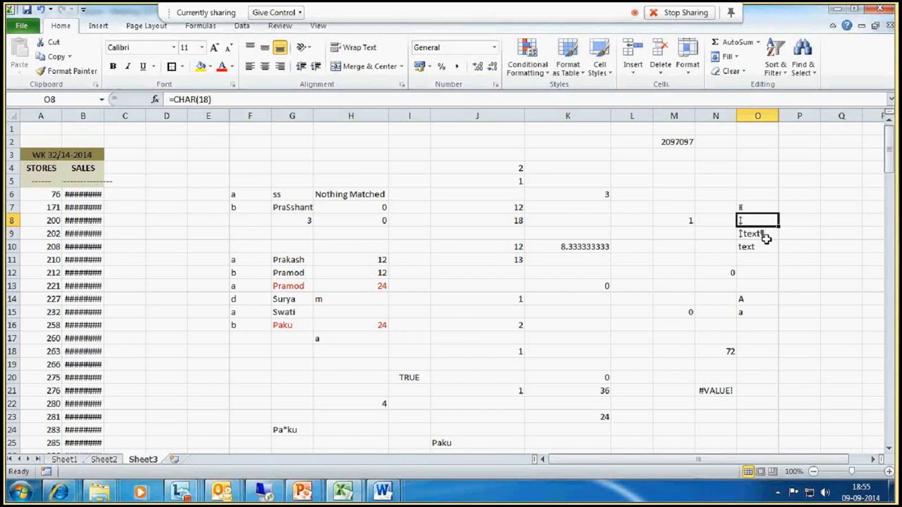
{"action": "left_click", "coordinate": [768, 235]}
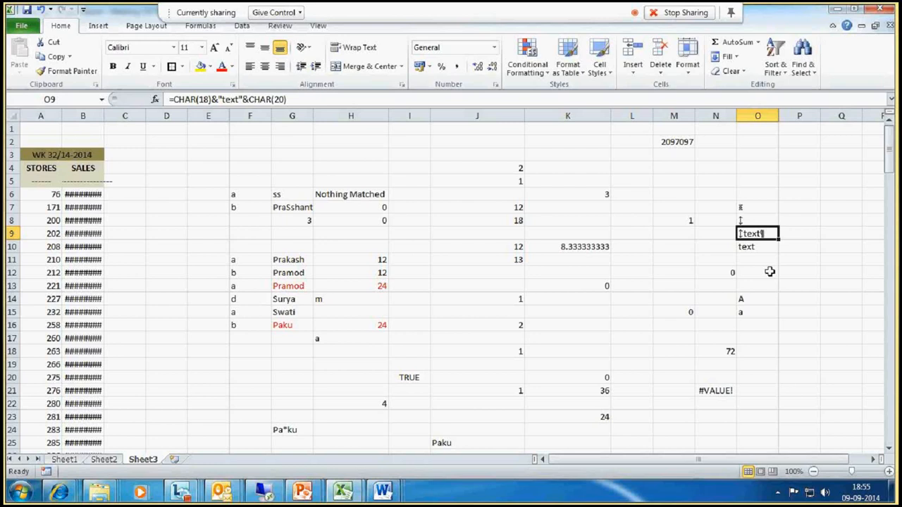
{"action": "left_click", "coordinate": [751, 246]}
{"action": "left_click", "coordinate": [755, 236]}
{"action": "left_click", "coordinate": [754, 298]}
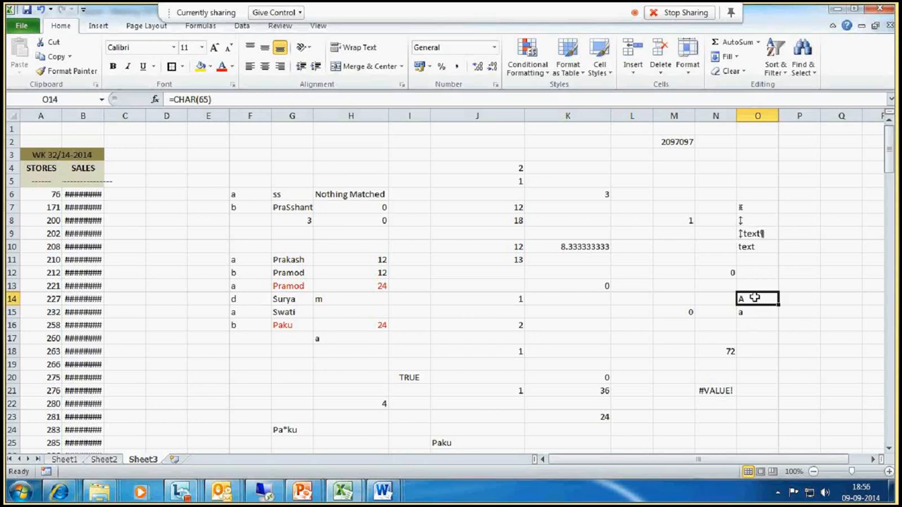
{"action": "left_click_drag", "start_coordinate": [754, 298], "coordinate": [754, 308]}
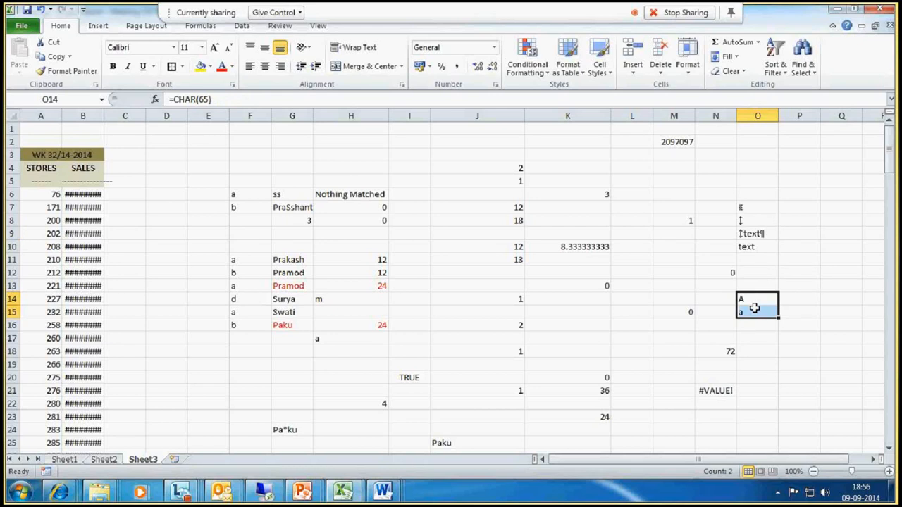
{"action": "left_click", "coordinate": [756, 339]}
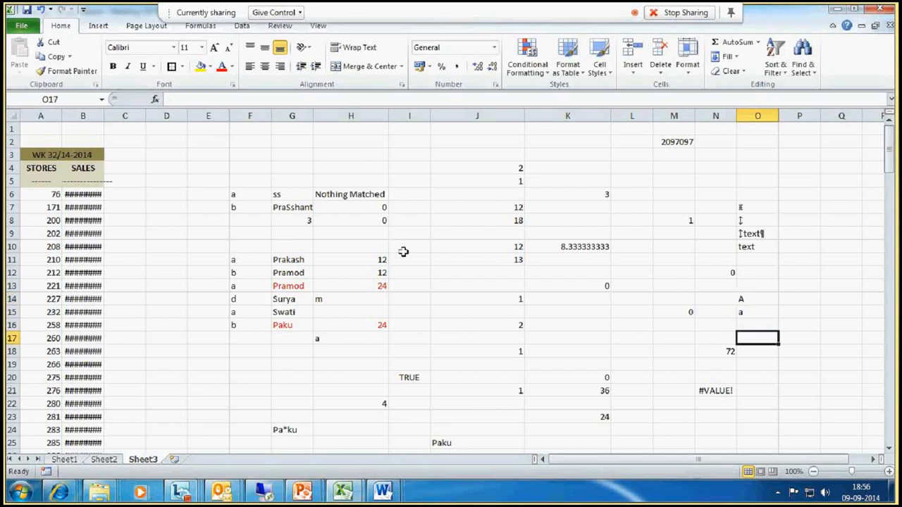
{"action": "left_click", "coordinate": [823, 238]}
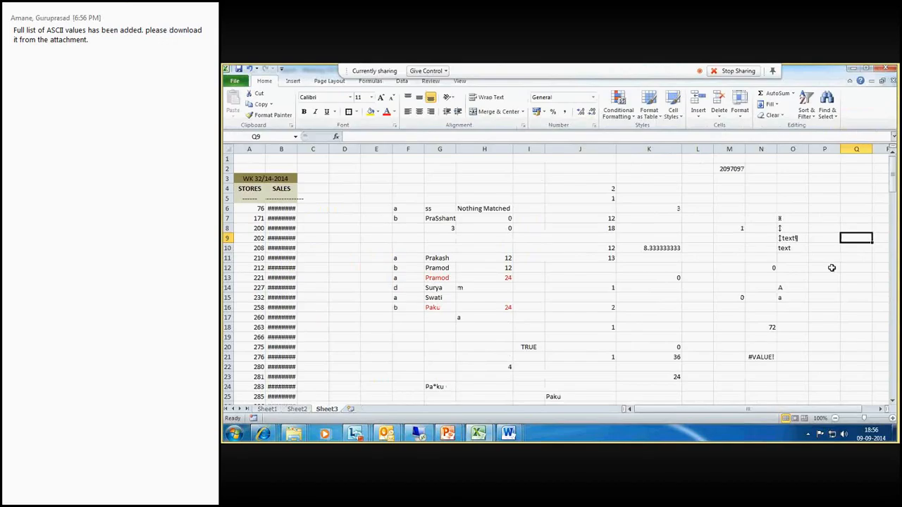
- Search the sheet for Prakash and close the Find dialog
{"action": "key", "text": "ctrl+f"}
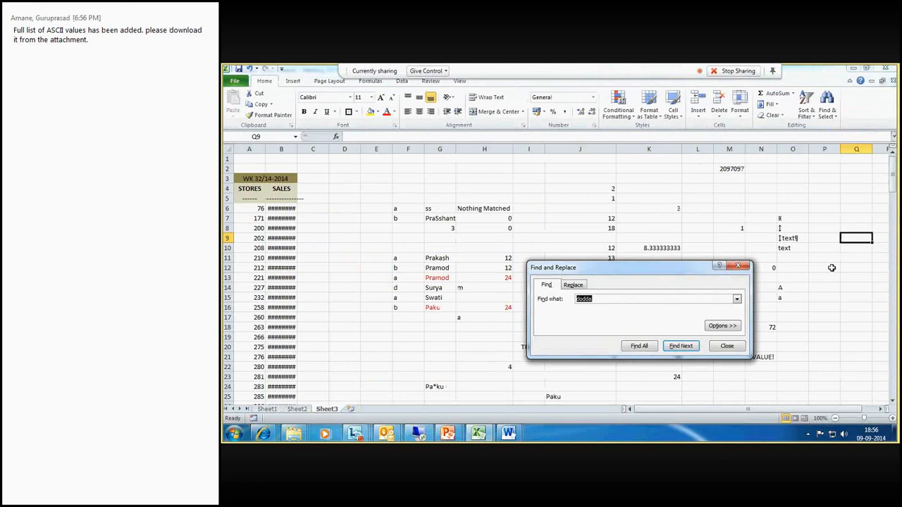
{"action": "type", "text": "Prakash"}
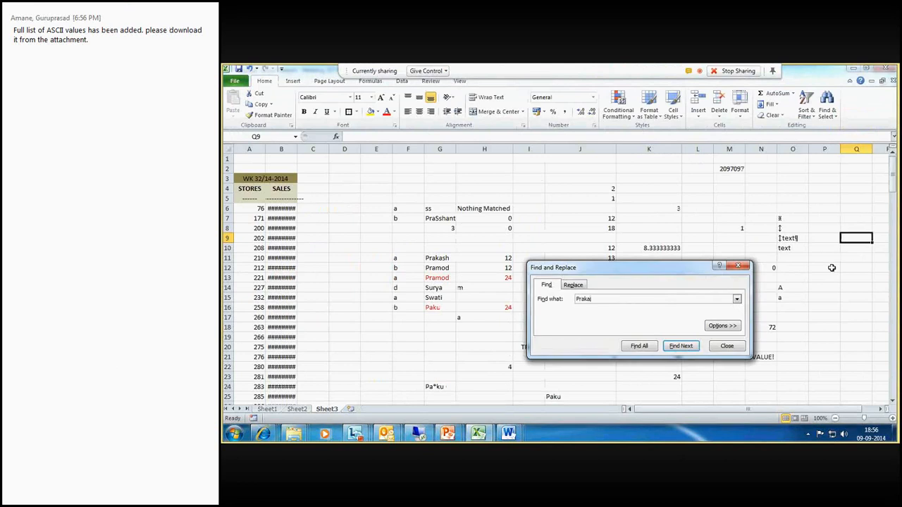
{"action": "key", "text": "Return"}
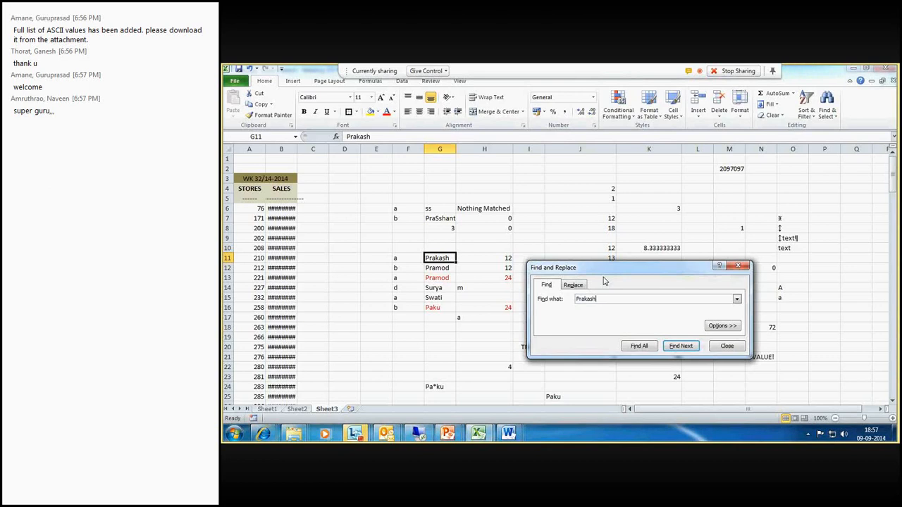
{"action": "left_click", "coordinate": [738, 265]}
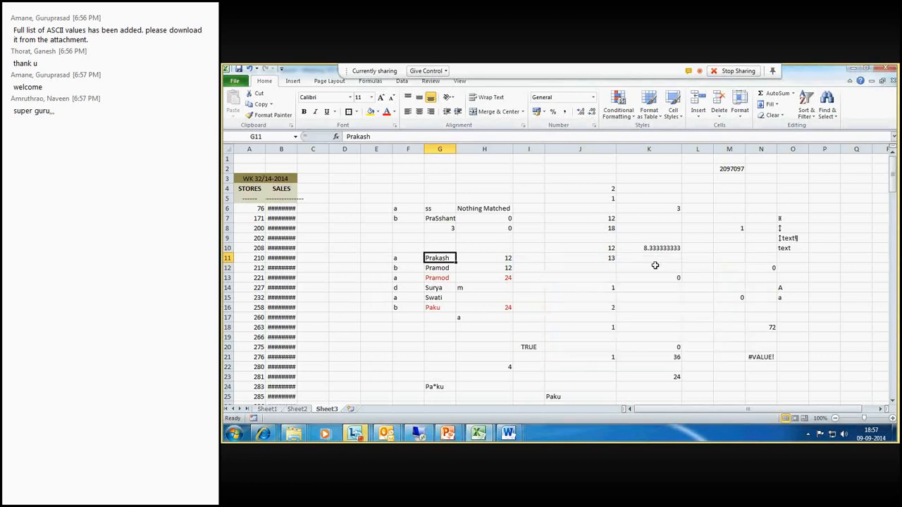
- Select columns G:H and rows 11 to 16 to point out the lookup data
{"action": "left_click", "coordinate": [441, 148]}
{"action": "left_click_drag", "start_coordinate": [449, 148], "coordinate": [484, 149]}
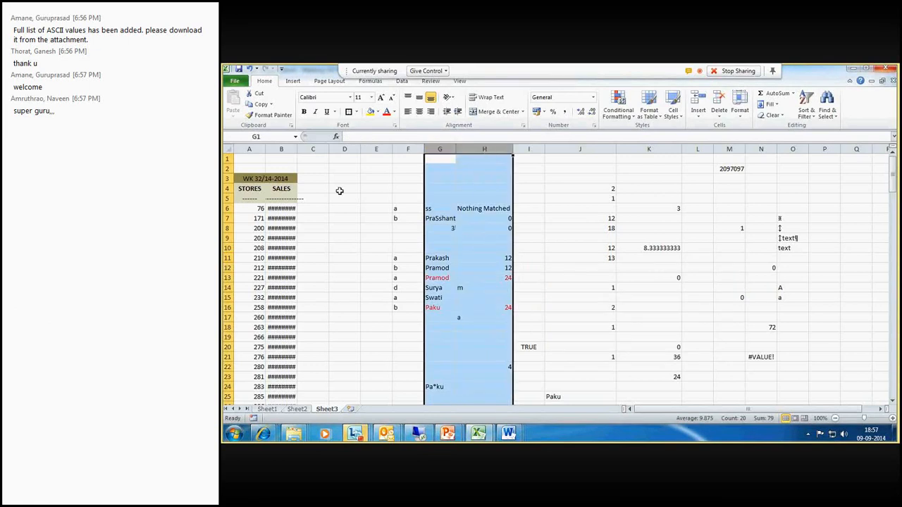
{"action": "left_click", "coordinate": [225, 258]}
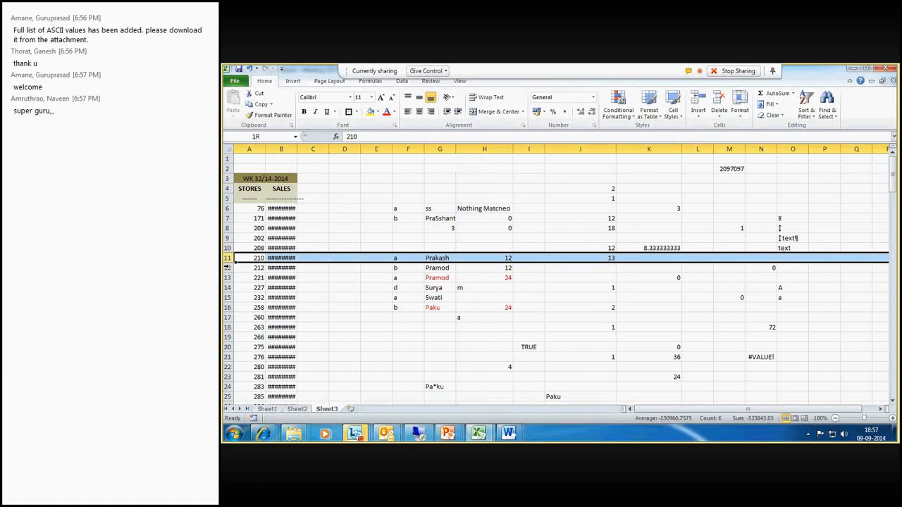
{"action": "left_click_drag", "start_coordinate": [227, 268], "coordinate": [235, 308]}
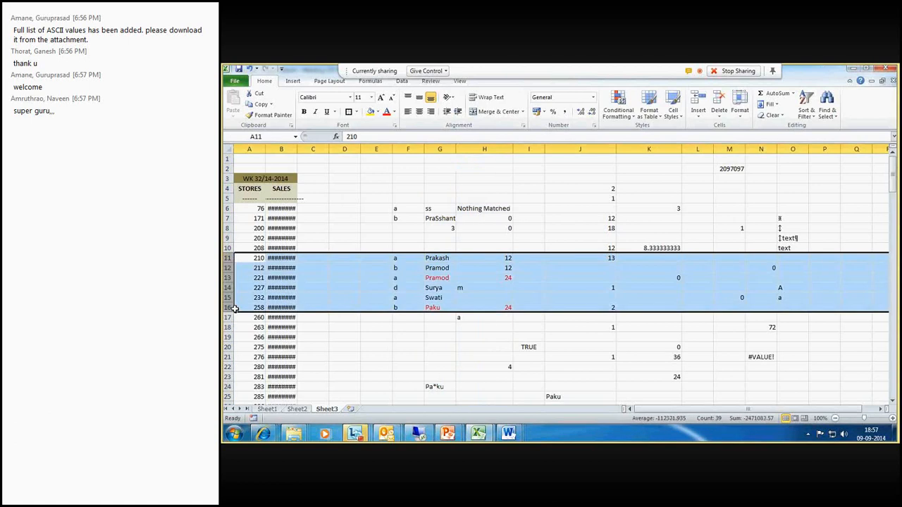
- Enter =vlookup(G11,G11:h16,2,0) in P19 for an exact-match lookup of G11's value
{"action": "left_click", "coordinate": [826, 336]}
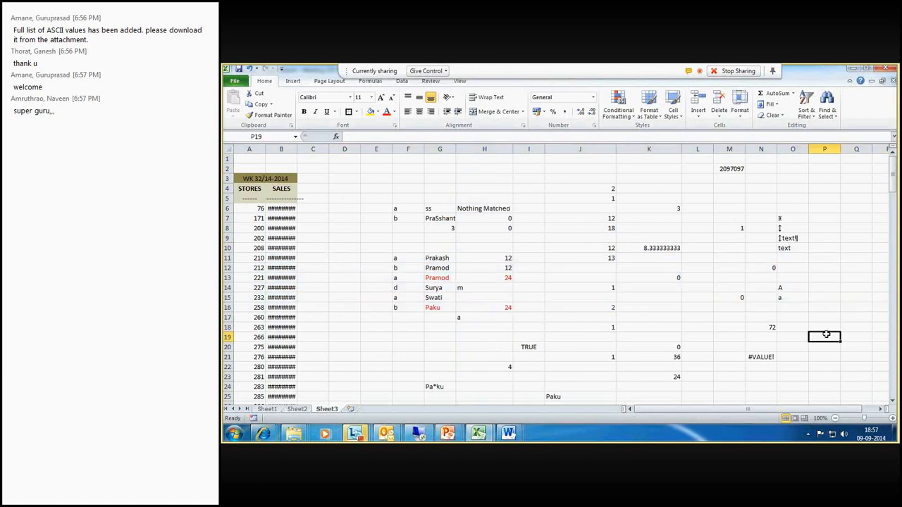
{"action": "type", "text": "=v"}
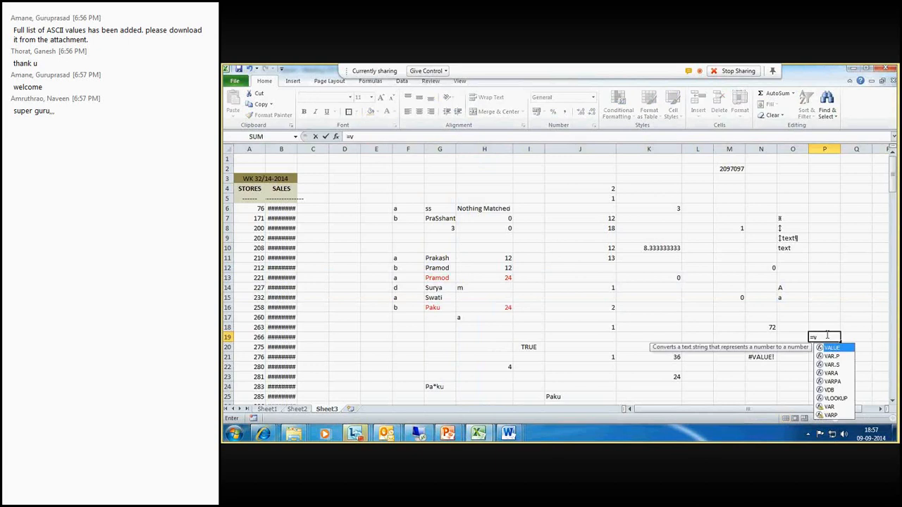
{"action": "type", "text": "l"}
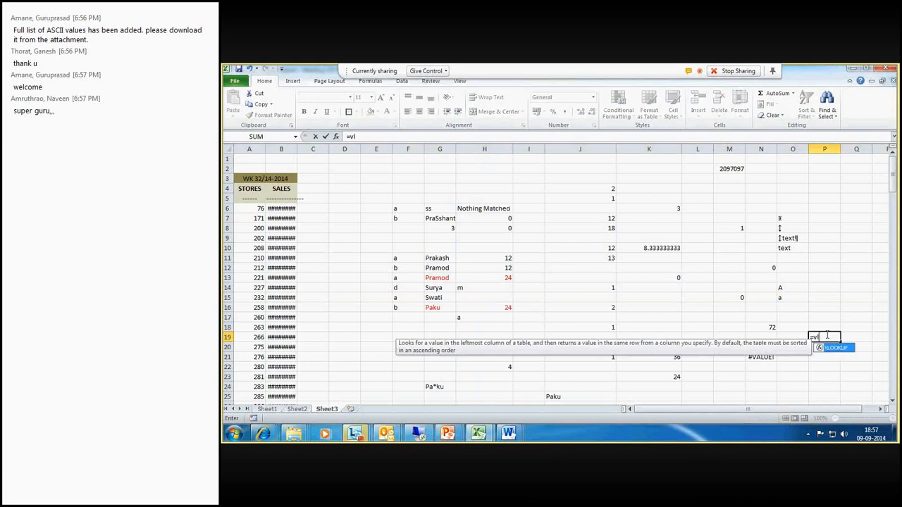
{"action": "type", "text": "ookup"}
{"action": "type", "text": "("}
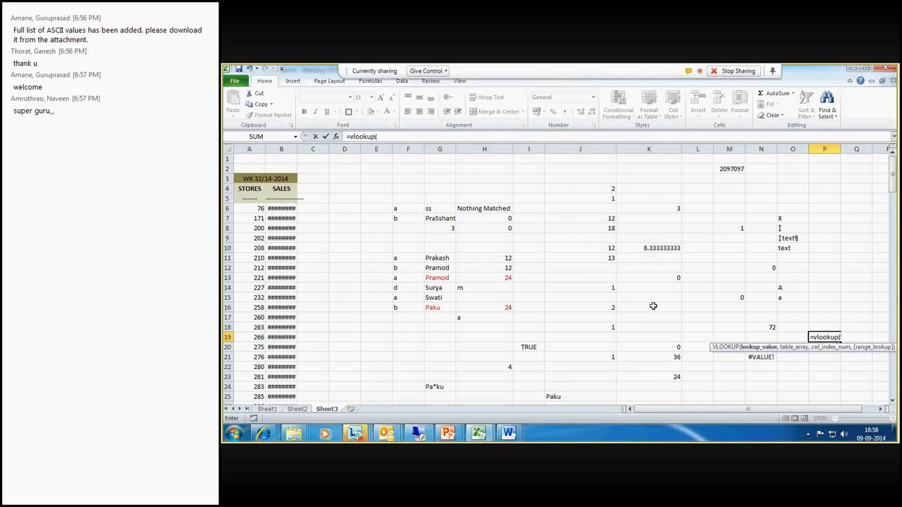
{"action": "left_click", "coordinate": [445, 259]}
{"action": "type", "text": ","}
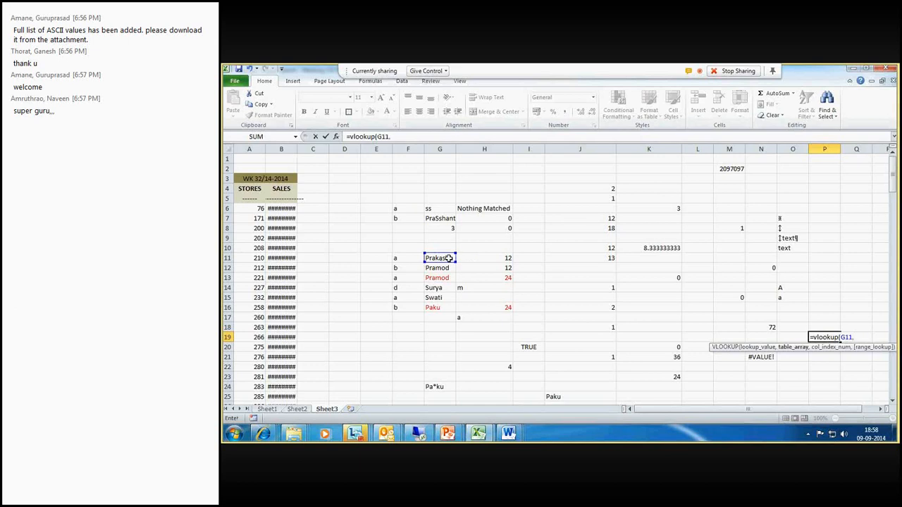
{"action": "left_click_drag", "start_coordinate": [448, 258], "coordinate": [444, 308]}
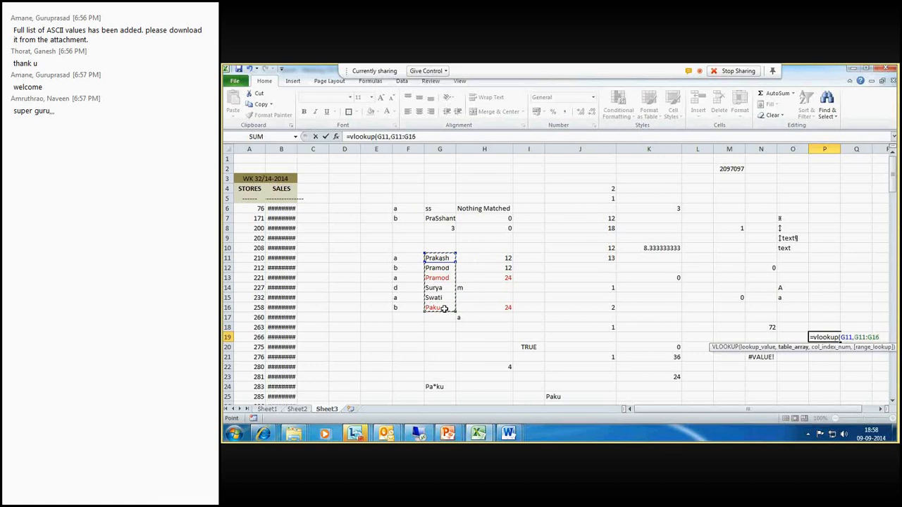
{"action": "type", "text": ","}
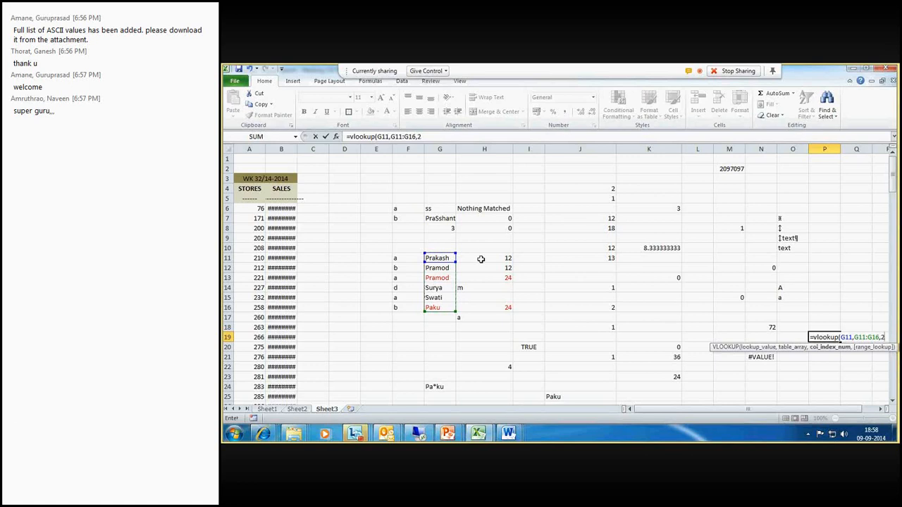
{"action": "type", "text": "2,"}
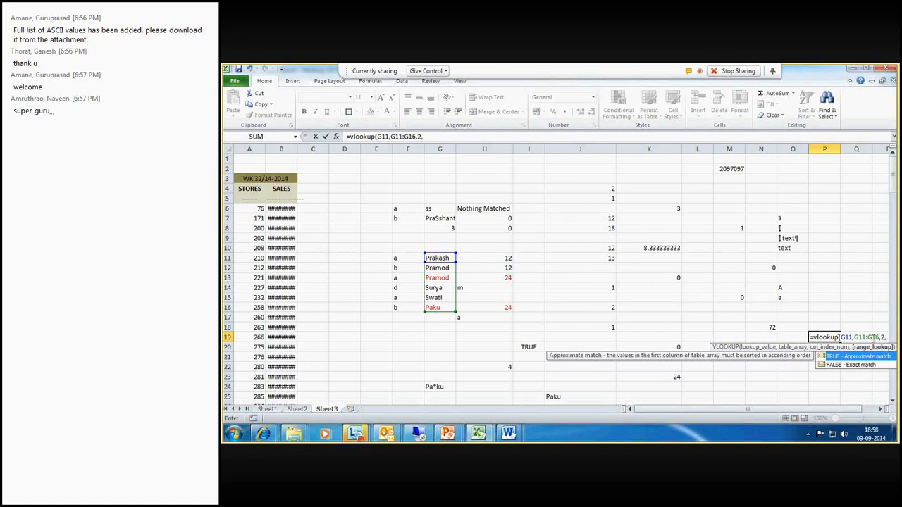
{"action": "left_click", "coordinate": [872, 338]}
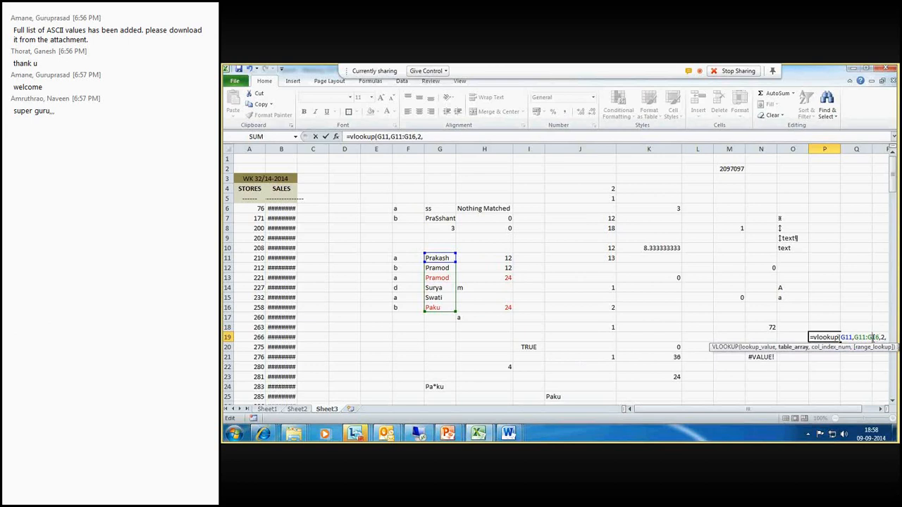
{"action": "key", "text": "BackSpace"}
{"action": "type", "text": "h"}
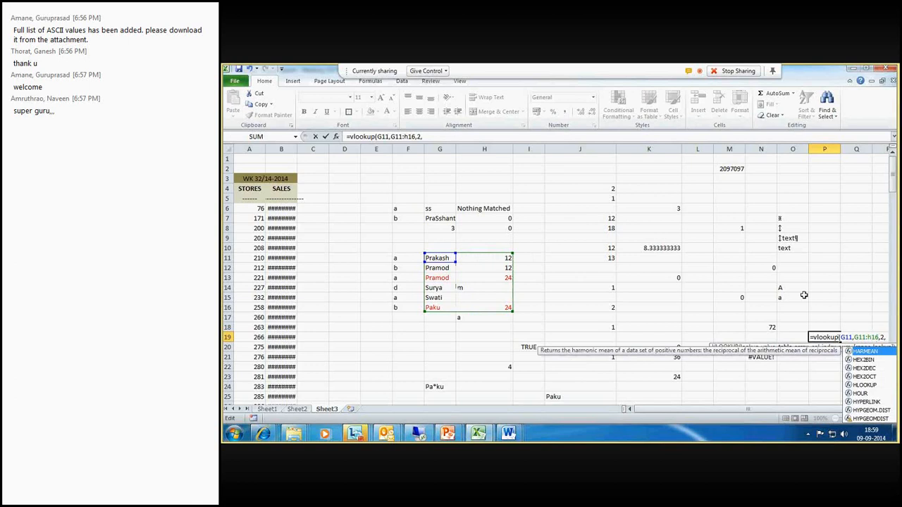
{"action": "left_click", "coordinate": [887, 337]}
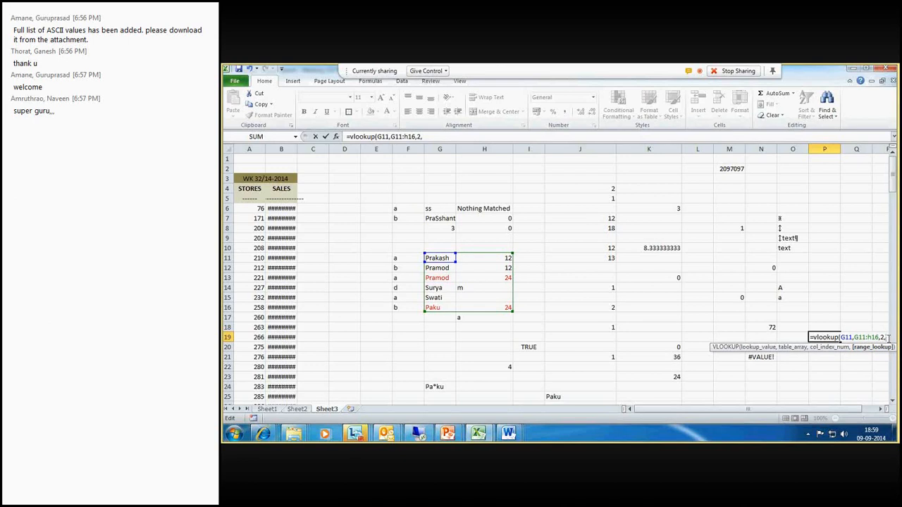
{"action": "type", "text": "1"}
{"action": "key", "text": "BackSpace"}
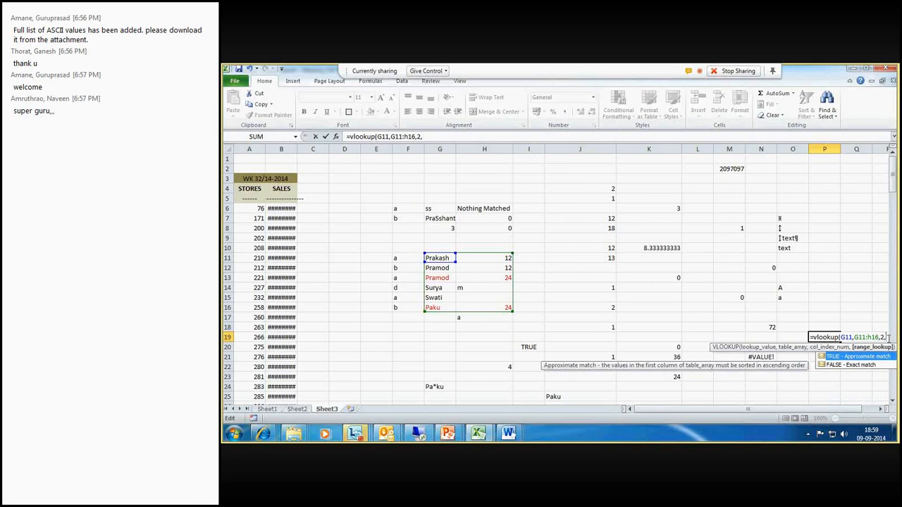
{"action": "type", "text": "0"}
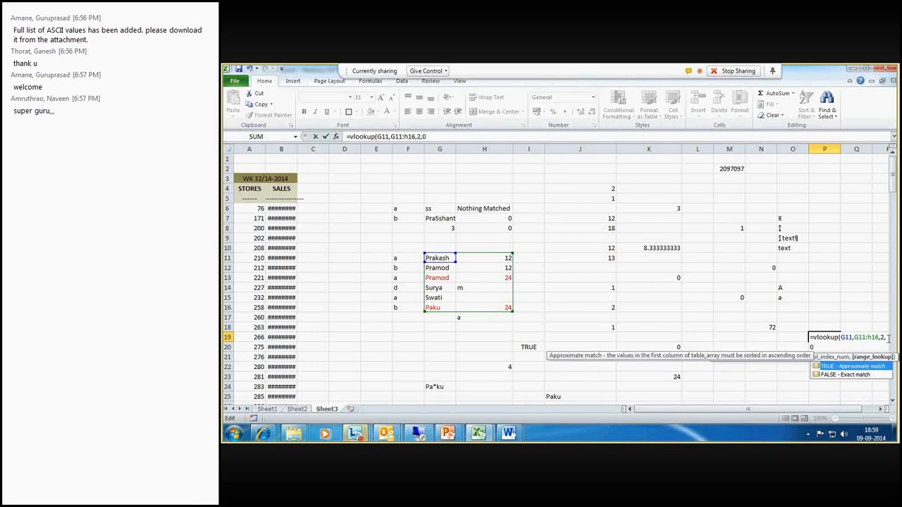
{"action": "type", "text": ")"}
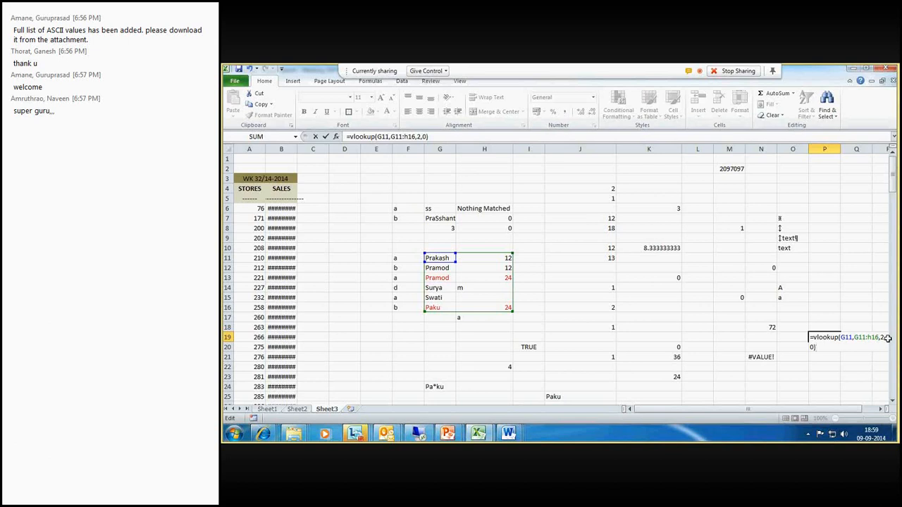
{"action": "key", "text": "Return"}
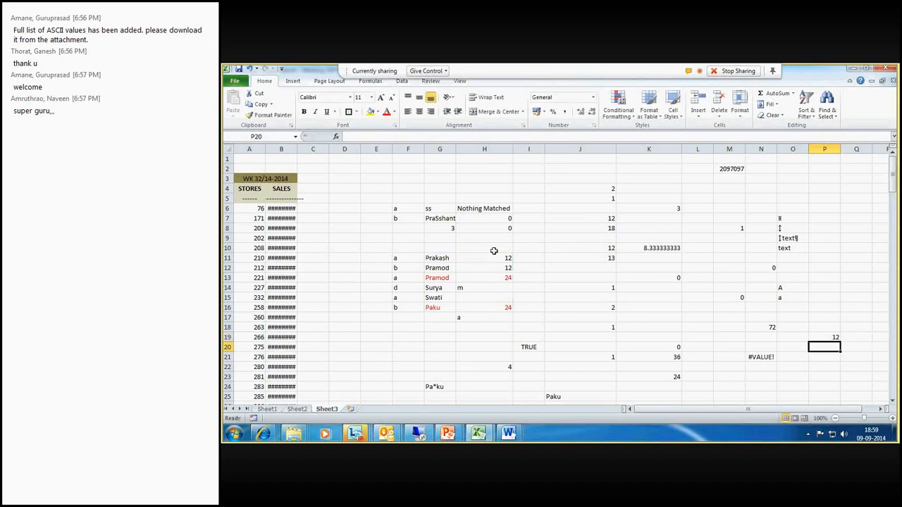
- Compare the P19 result with the values in row 11 of columns G and H
{"action": "left_click_drag", "start_coordinate": [435, 258], "coordinate": [498, 258]}
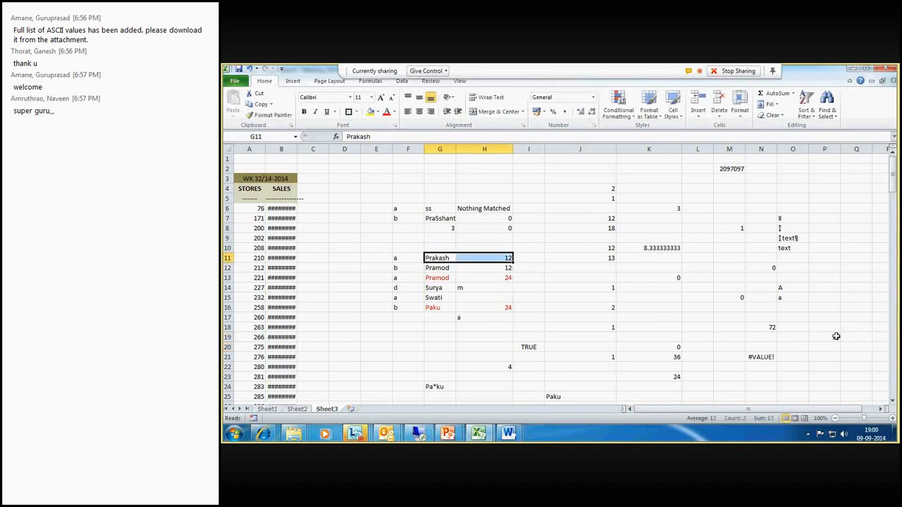
{"action": "left_click", "coordinate": [824, 337]}
{"action": "left_click", "coordinate": [498, 259]}
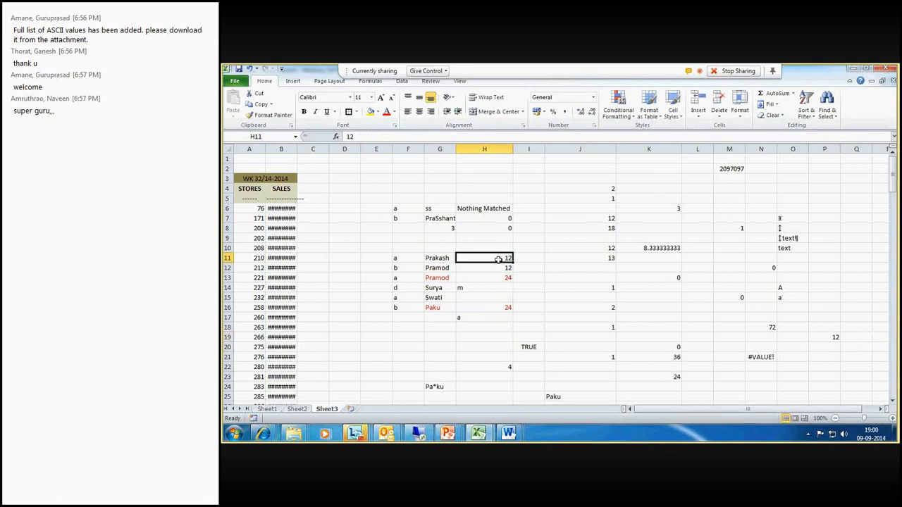
{"action": "double_click", "coordinate": [835, 336]}
{"action": "key", "text": "Return"}
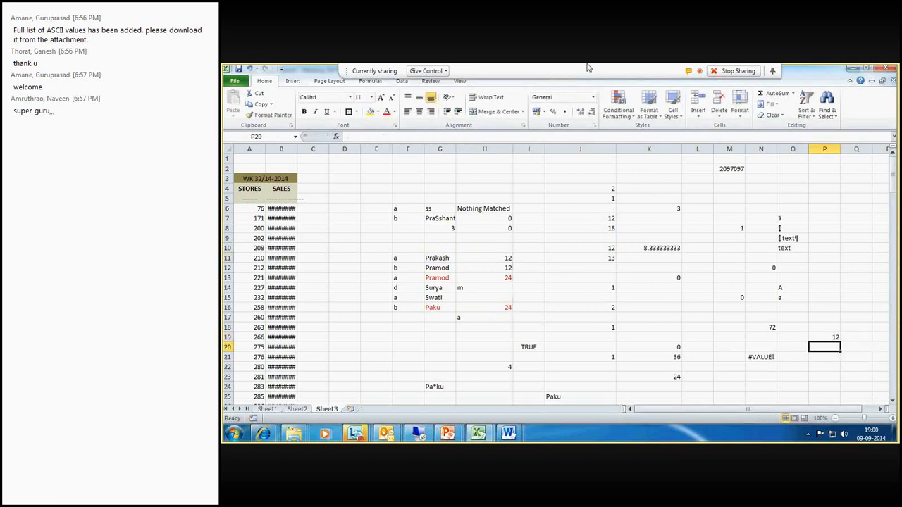
- Enter =vlookup(G13,G:H,2 in P20, looking up G13 in whole columns G:H
{"action": "type", "text": "="}
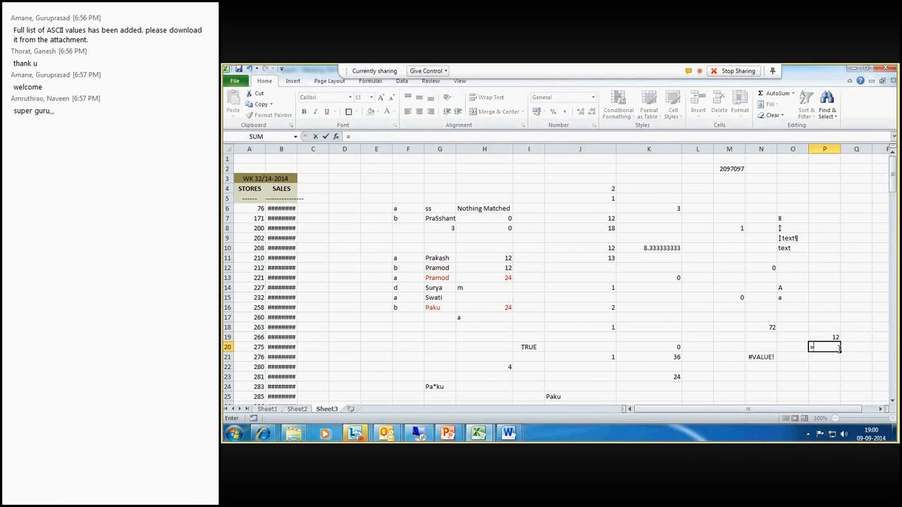
{"action": "type", "text": "vlookup"}
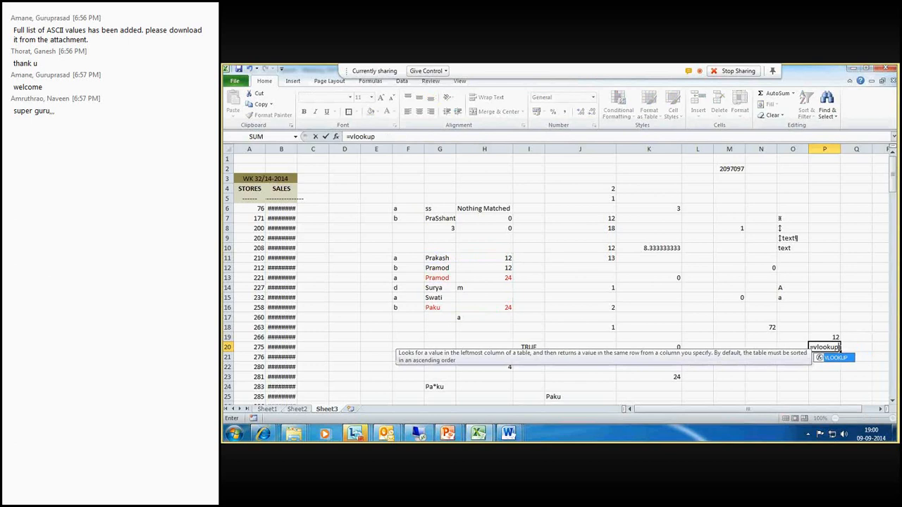
{"action": "type", "text": "("}
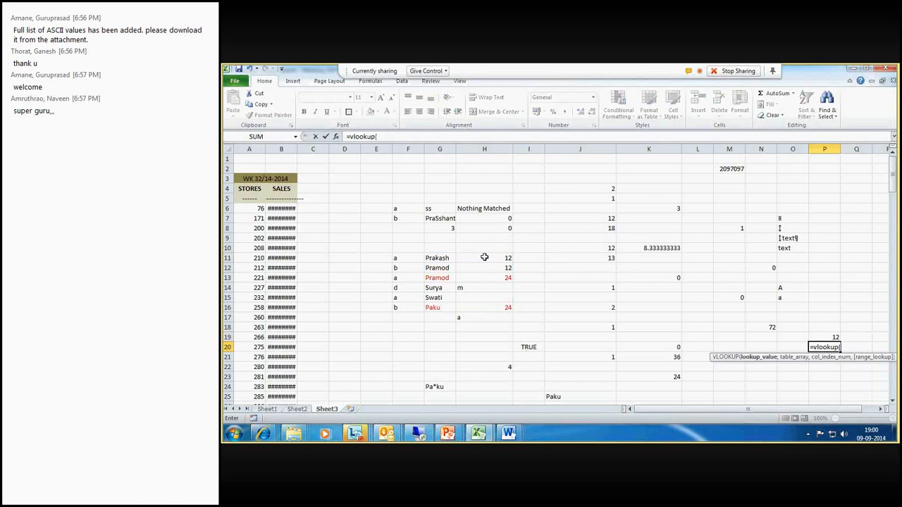
{"action": "left_click", "coordinate": [446, 282]}
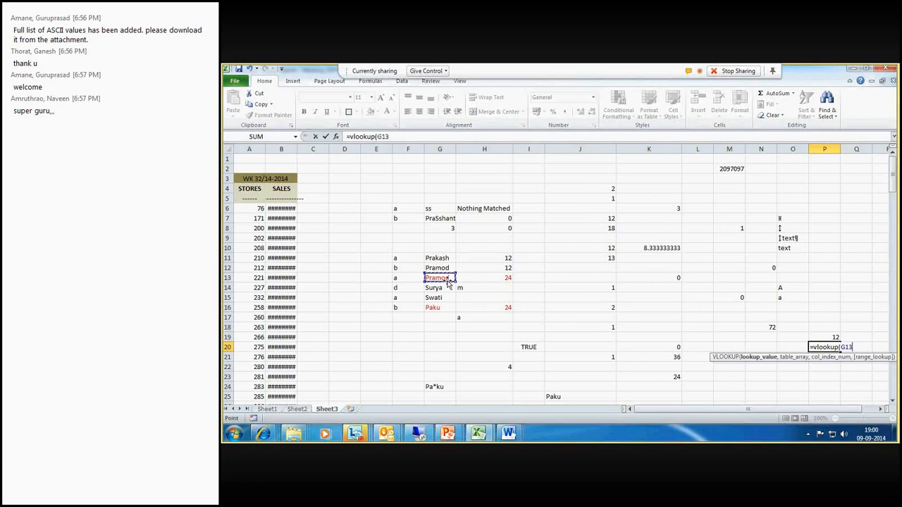
{"action": "type", "text": ","}
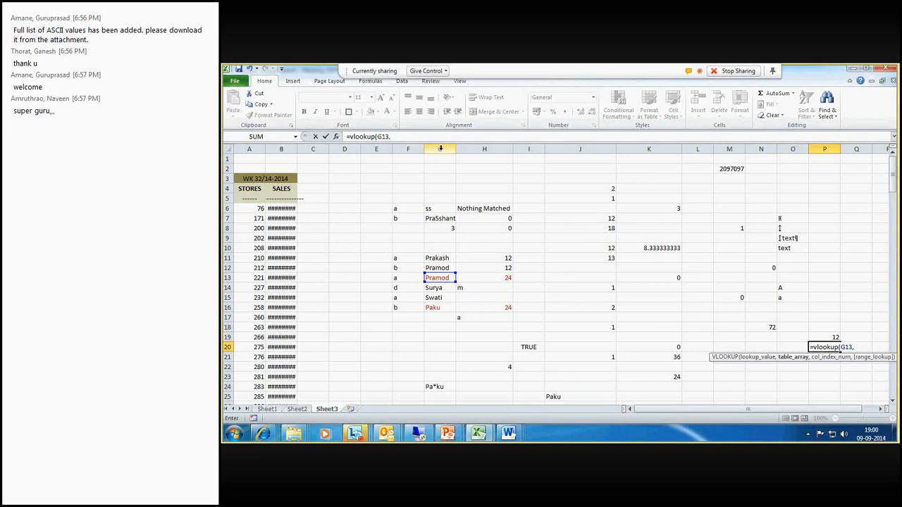
{"action": "left_click_drag", "start_coordinate": [441, 149], "coordinate": [467, 150]}
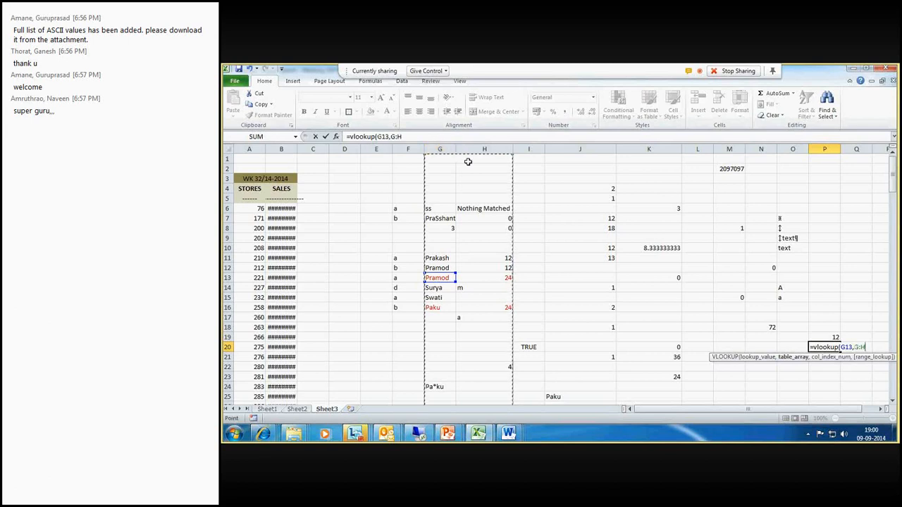
{"action": "type", "text": ","}
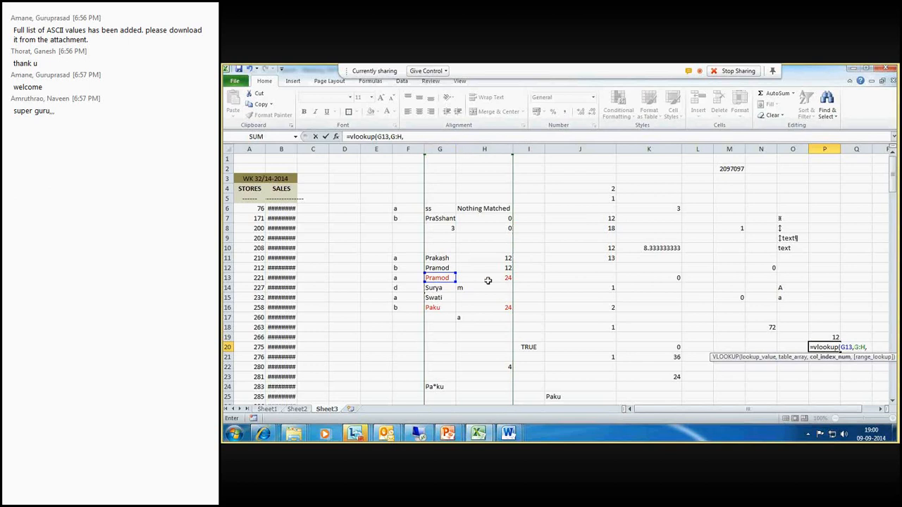
{"action": "type", "text": "2"}
{"action": "key", "text": "Return"}
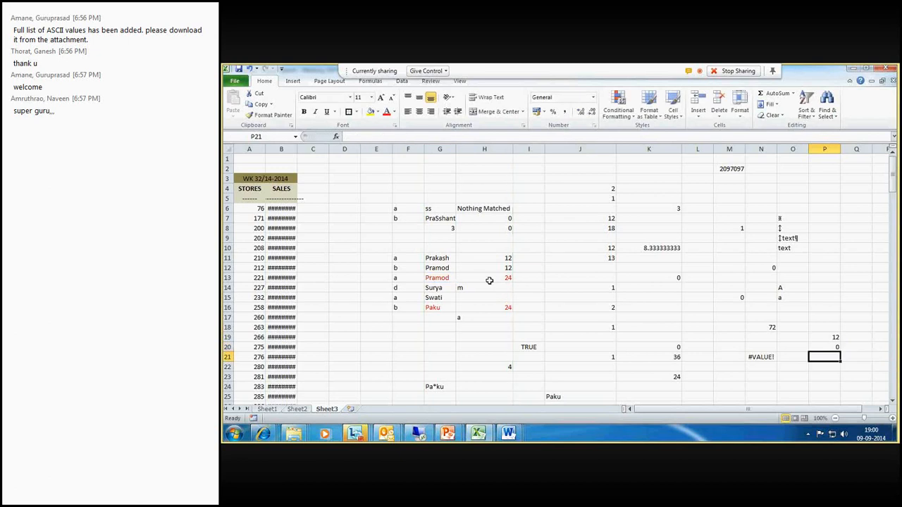
- Add an empty range_lookup argument to P20's formula, making it =VLOOKUP(G13,G:H,2,)
{"action": "left_click", "coordinate": [826, 349]}
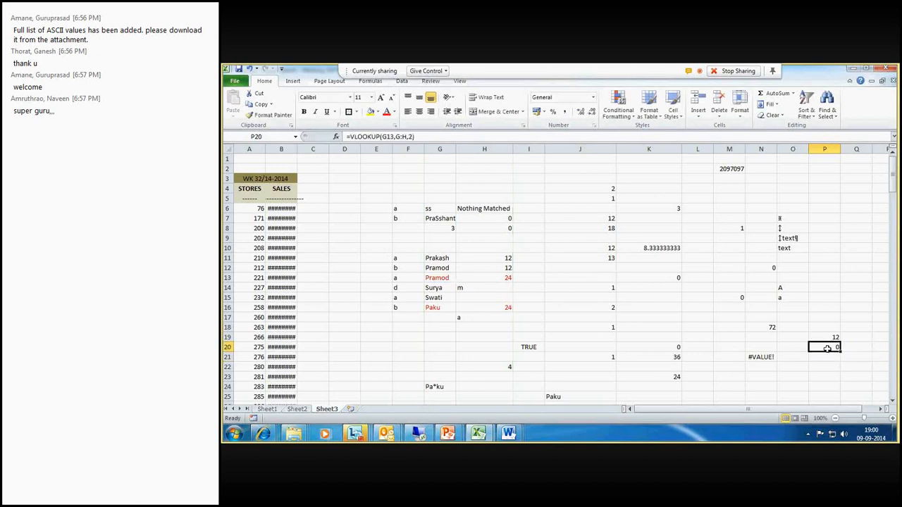
{"action": "left_click", "coordinate": [412, 137]}
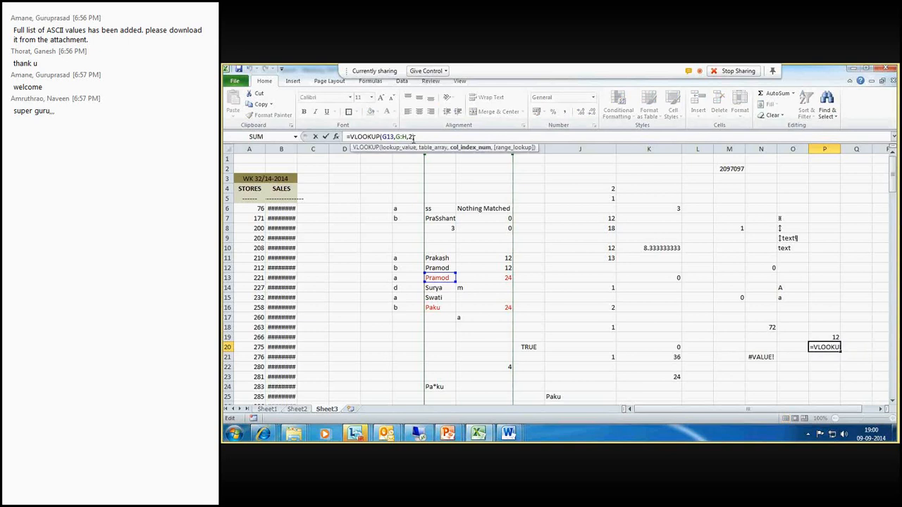
{"action": "type", "text": ","}
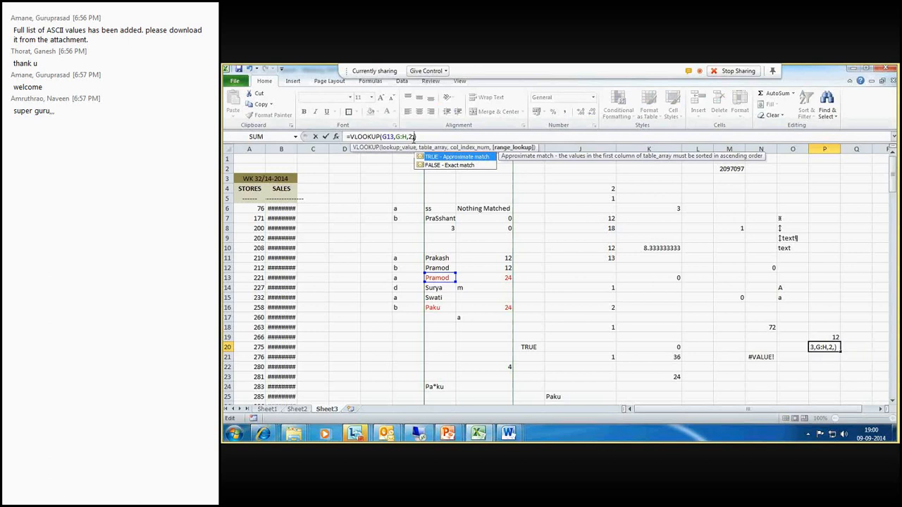
{"action": "key", "text": "Return"}
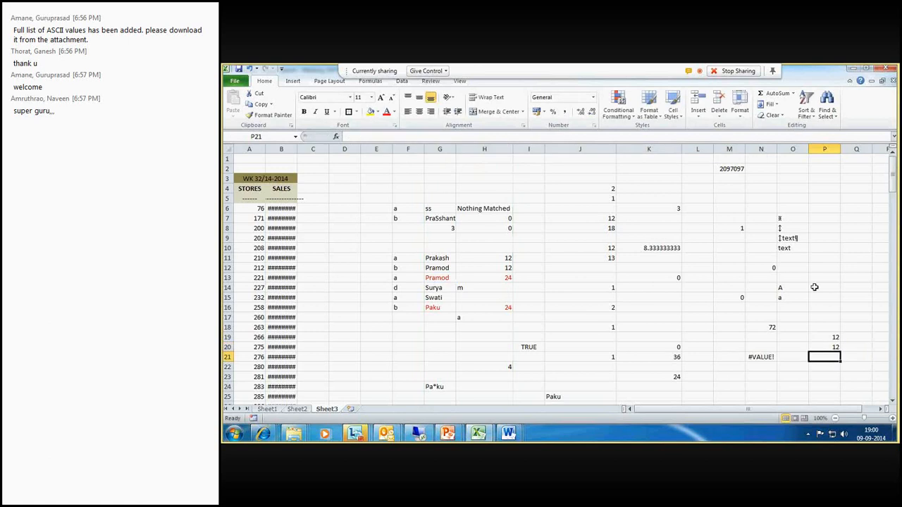
- Remove the empty range_lookup argument from P20's formula, making it =VLOOKUP(G13,G:H,2)
{"action": "key", "text": "Up"}
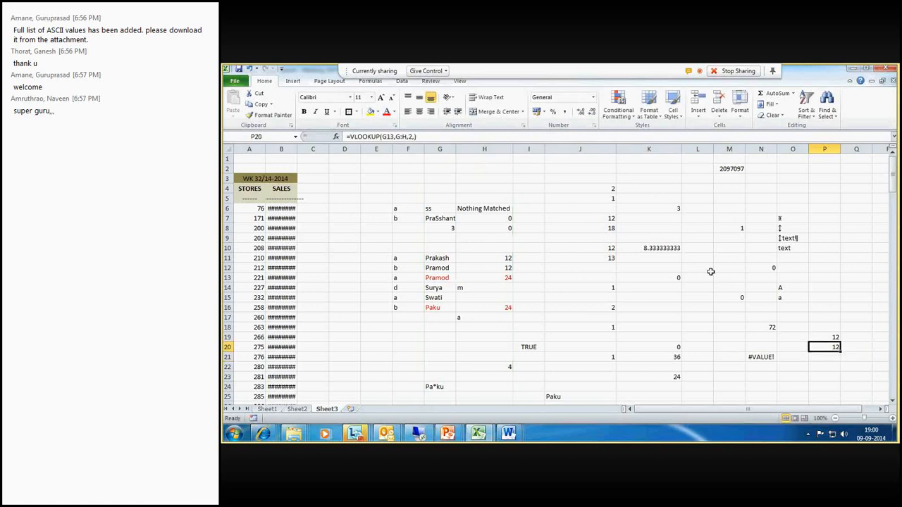
{"action": "left_click", "coordinate": [415, 136]}
{"action": "key", "text": "BackSpace"}
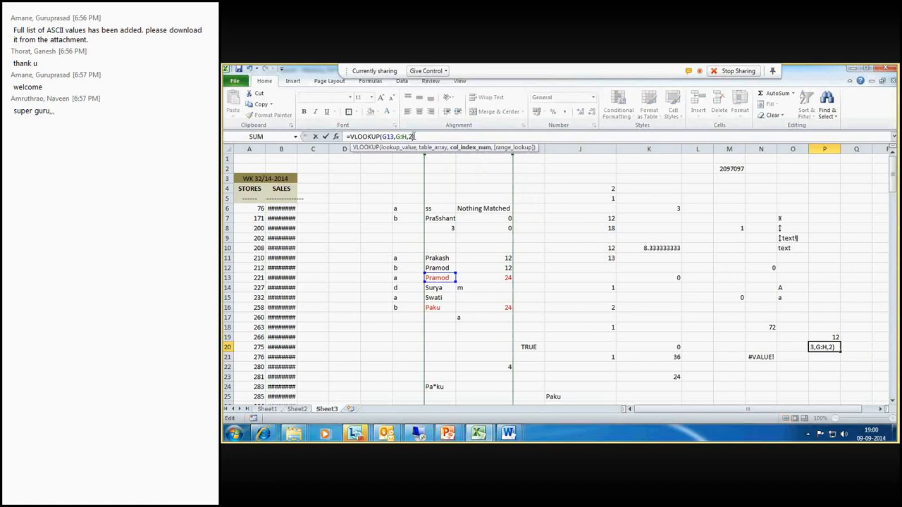
{"action": "key", "text": "Return"}
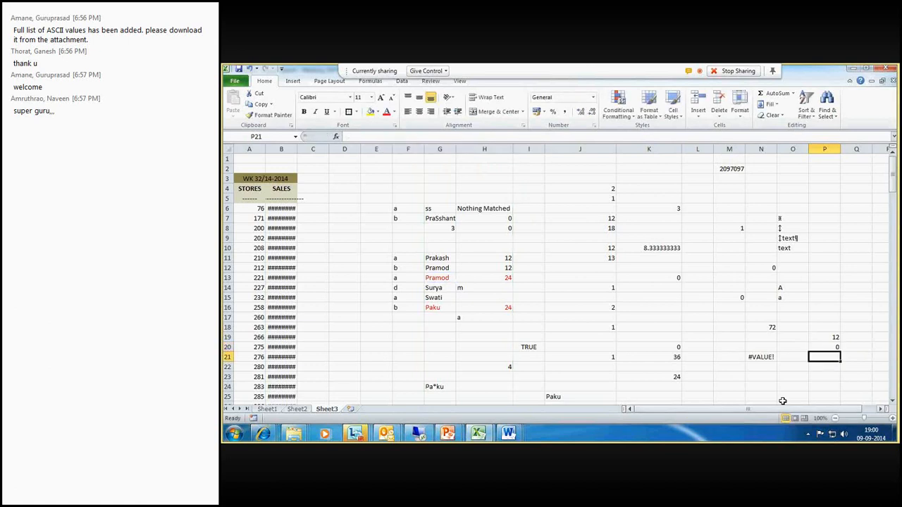
- Change P20's formula to =VLOOKUP(G13,G:H,2,0) for an exact match
{"action": "key", "text": "Up"}
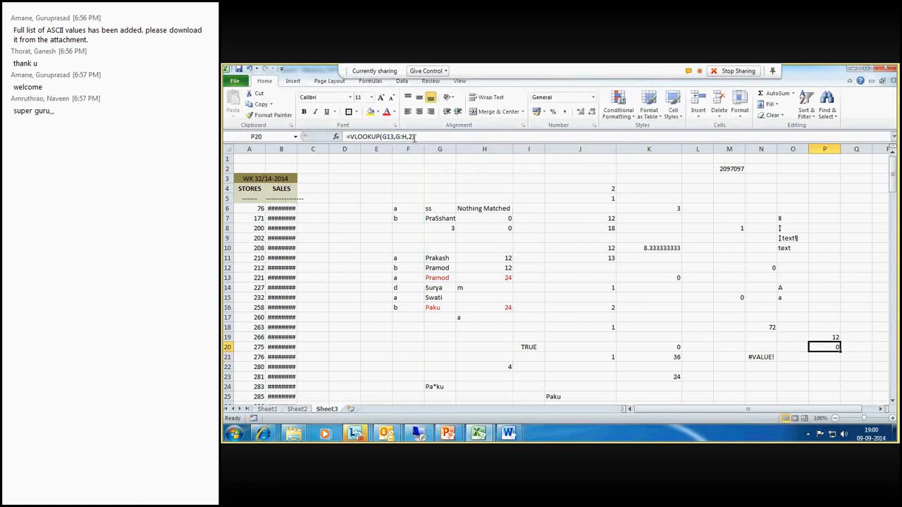
{"action": "left_click", "coordinate": [414, 136]}
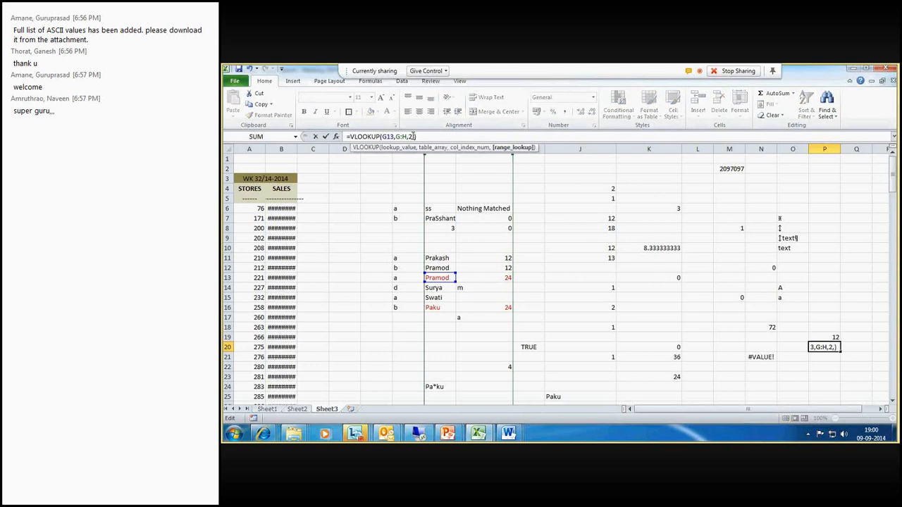
{"action": "type", "text": ",0"}
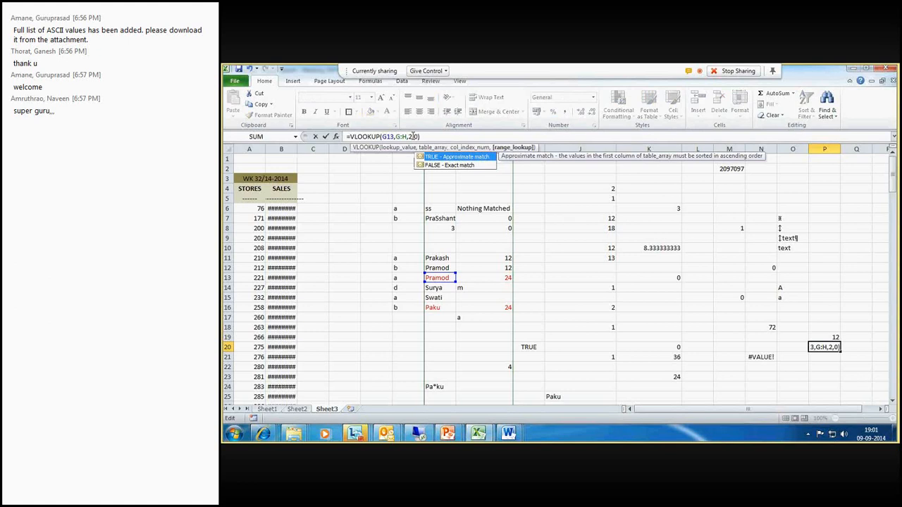
{"action": "key", "text": "Return"}
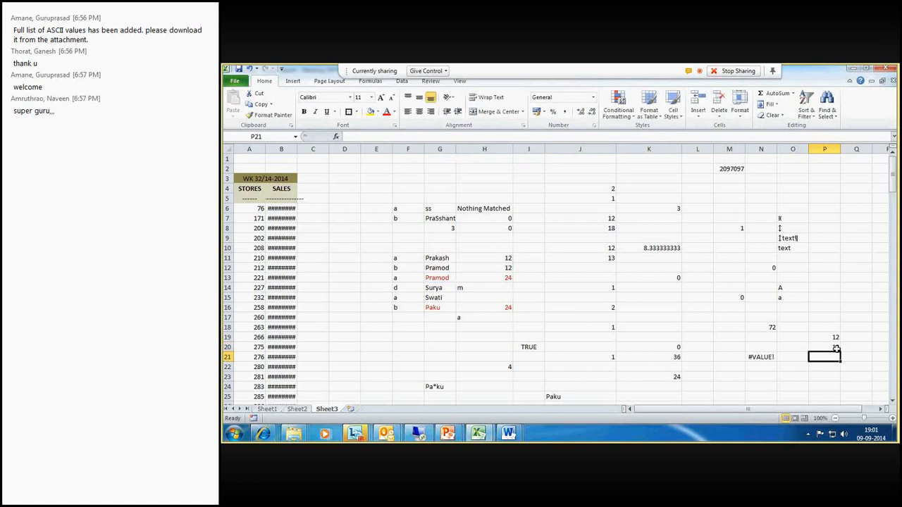
- Compare the P20 lookup result with the names and scores in rows 11 to 13 of columns G and H
{"action": "left_click", "coordinate": [836, 349]}
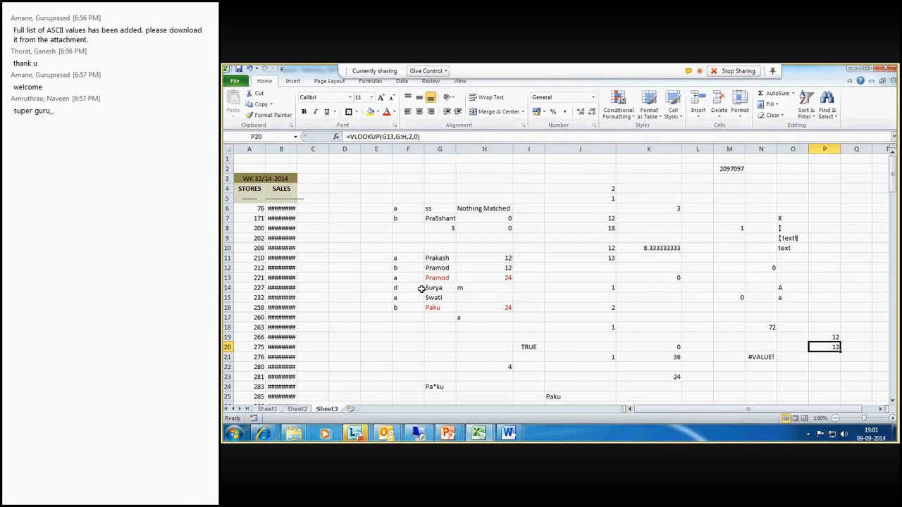
{"action": "left_click_drag", "start_coordinate": [435, 269], "coordinate": [496, 274]}
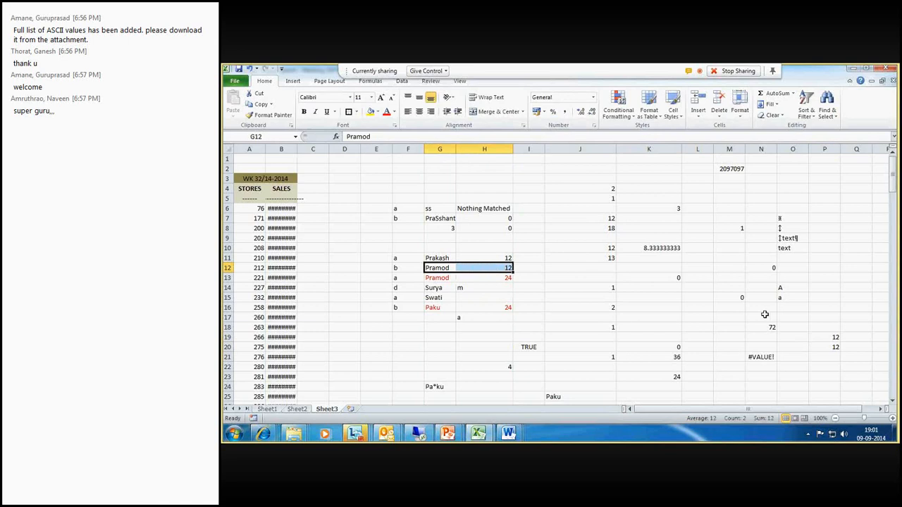
{"action": "key", "text": "Right"}
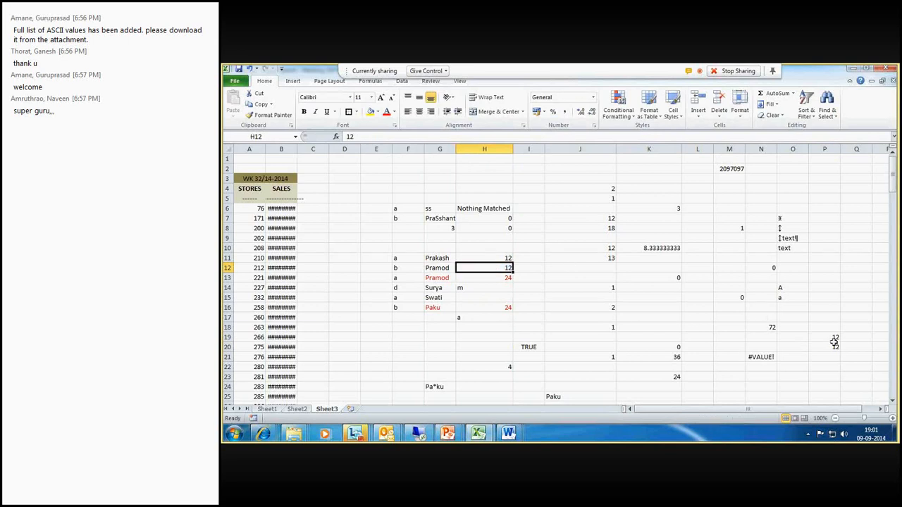
{"action": "left_click", "coordinate": [834, 345]}
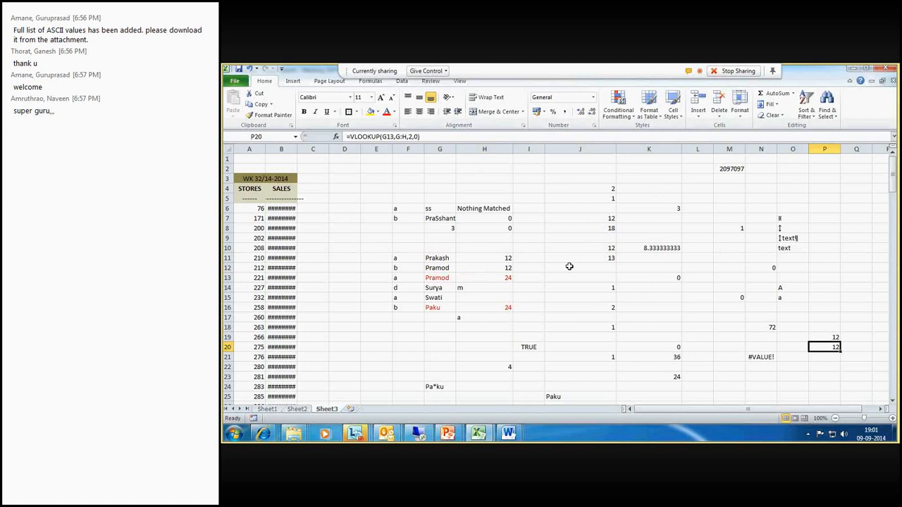
{"action": "left_click", "coordinate": [446, 268]}
{"action": "left_click_drag", "start_coordinate": [446, 268], "coordinate": [507, 269]}
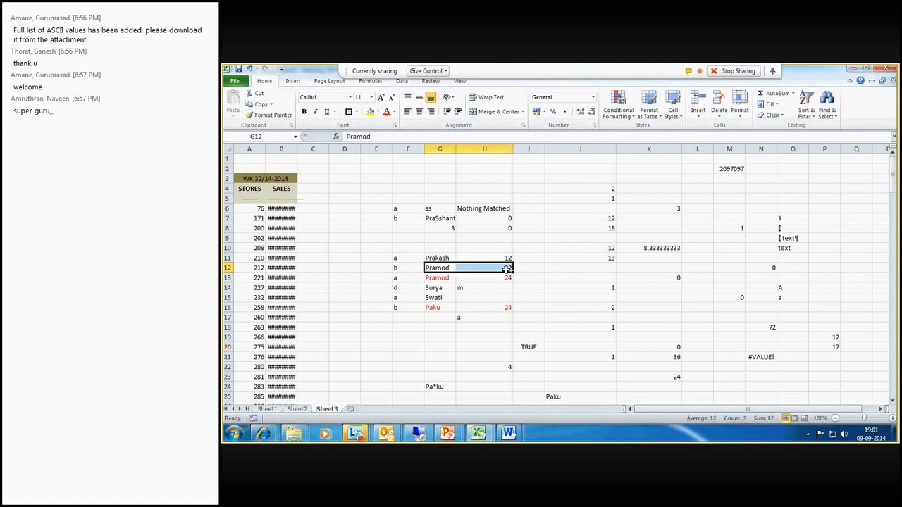
{"action": "left_click_drag", "start_coordinate": [441, 278], "coordinate": [486, 279]}
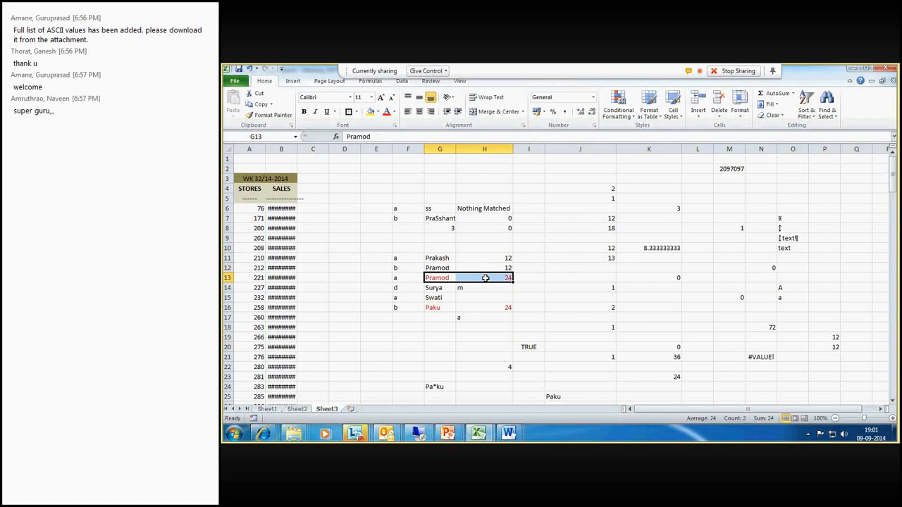
{"action": "left_click", "coordinate": [486, 279]}
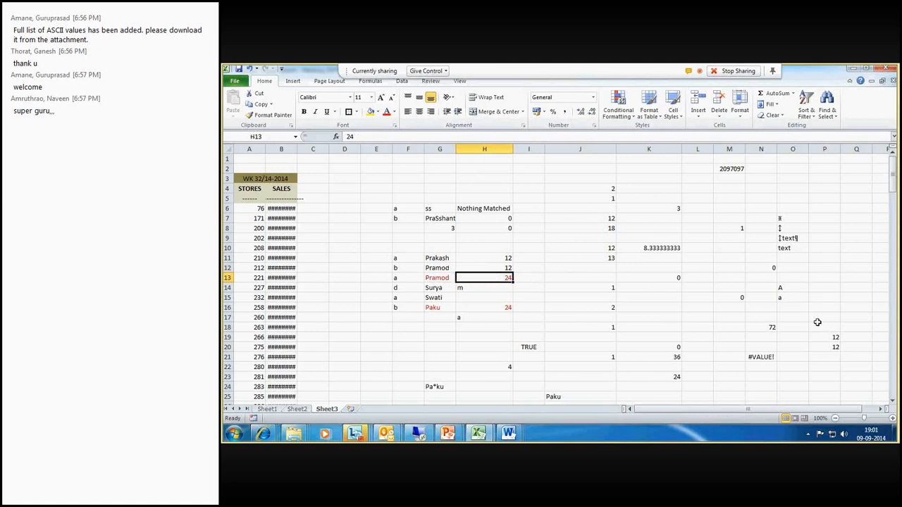
{"action": "left_click_drag", "start_coordinate": [444, 268], "coordinate": [486, 269]}
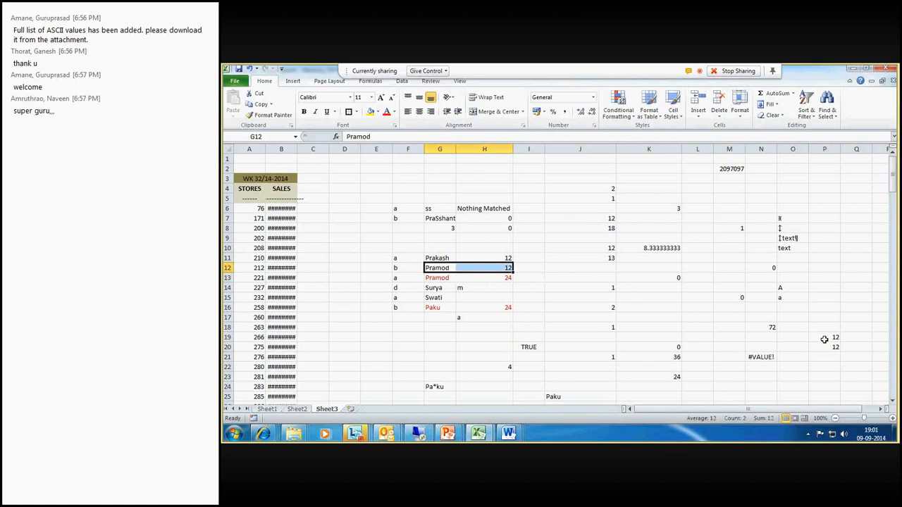
{"action": "left_click", "coordinate": [445, 269]}
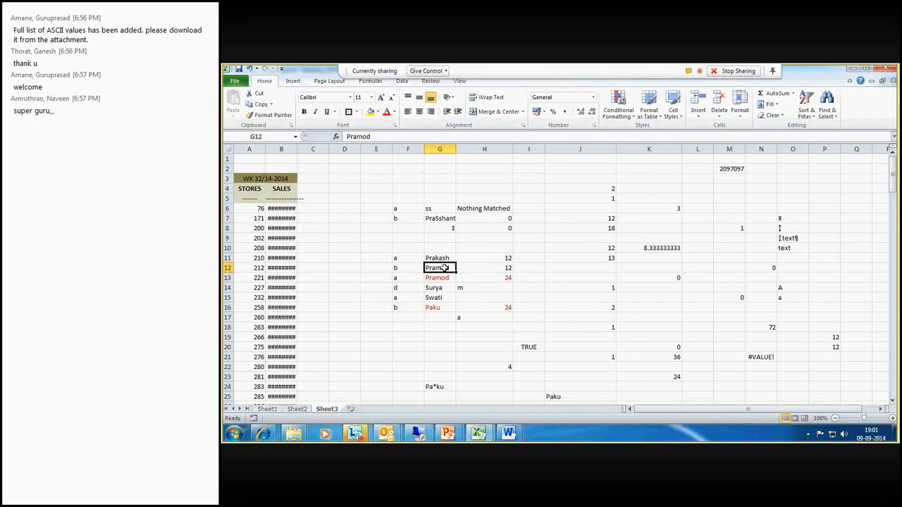
{"action": "left_click_drag", "start_coordinate": [443, 268], "coordinate": [445, 278]}
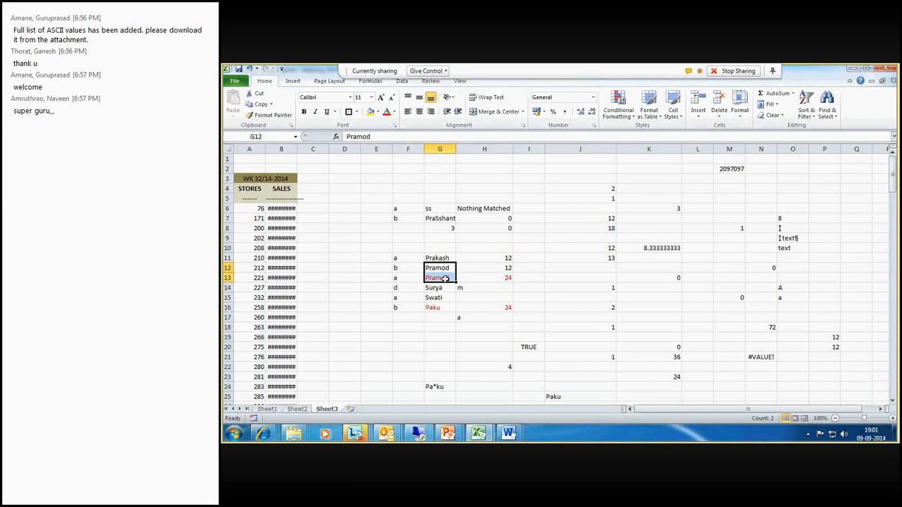
{"action": "left_click", "coordinate": [497, 268]}
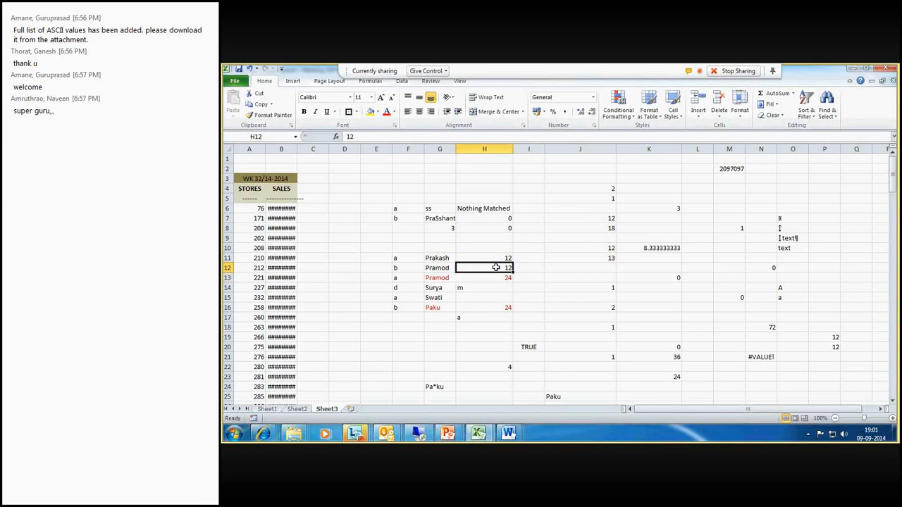
{"action": "left_click_drag", "start_coordinate": [496, 267], "coordinate": [442, 267]}
{"action": "left_click", "coordinate": [871, 378]}
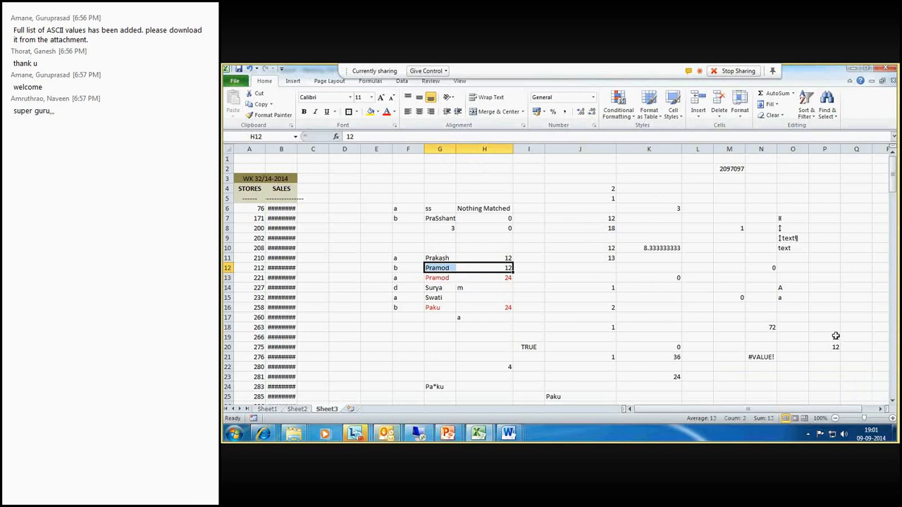
{"action": "left_click", "coordinate": [834, 346]}
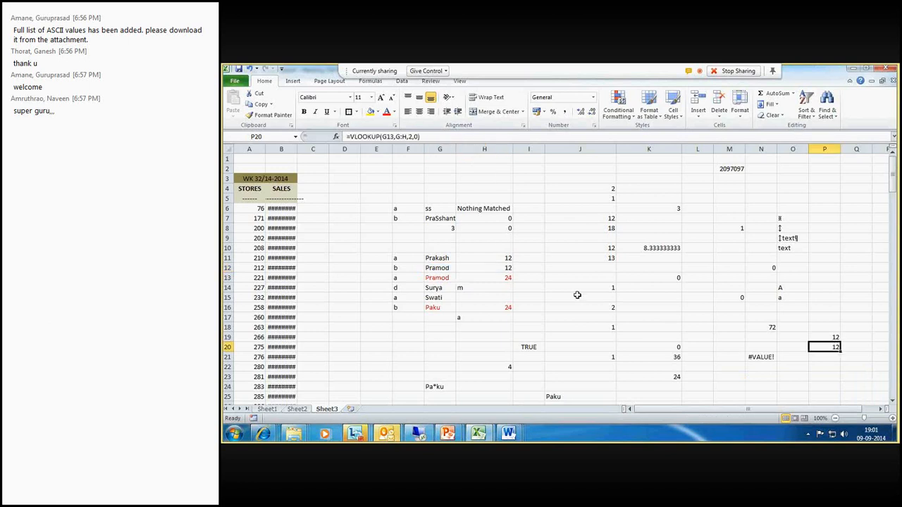
{"action": "left_click_drag", "start_coordinate": [439, 258], "coordinate": [499, 258]}
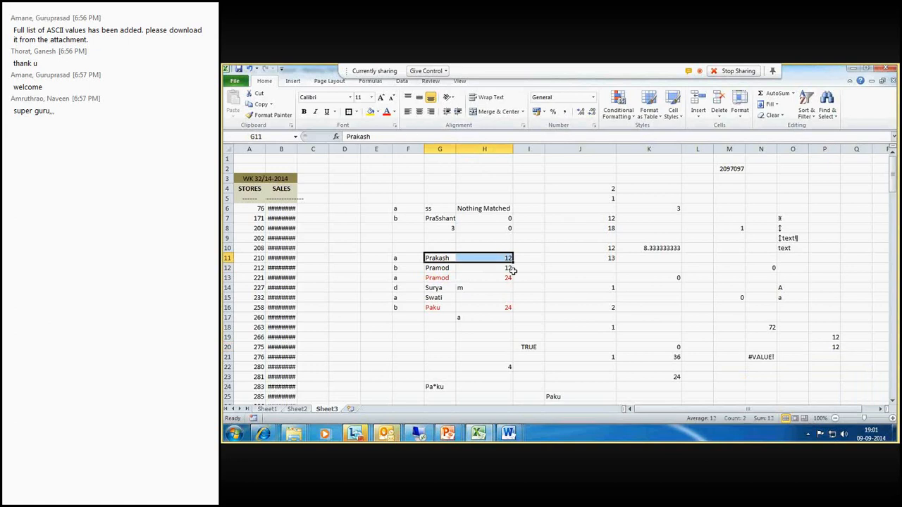
- Set the score in H12 to 36 and recheck the P20 lookup result
{"action": "left_click", "coordinate": [502, 269]}
{"action": "type", "text": "36"}
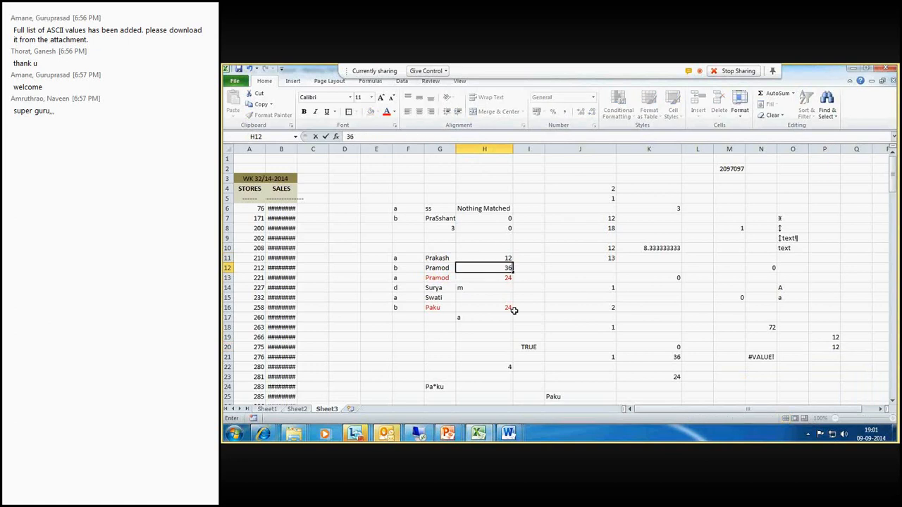
{"action": "key", "text": "Return"}
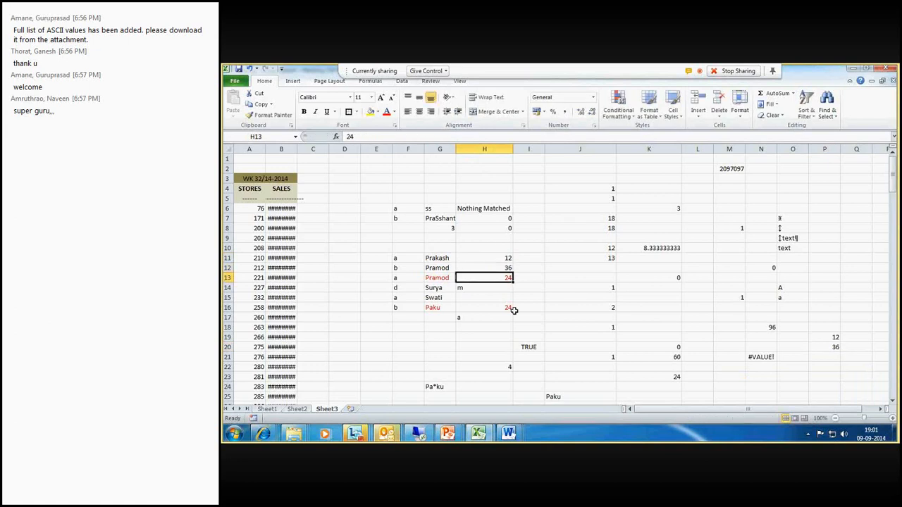
{"action": "left_click", "coordinate": [844, 347]}
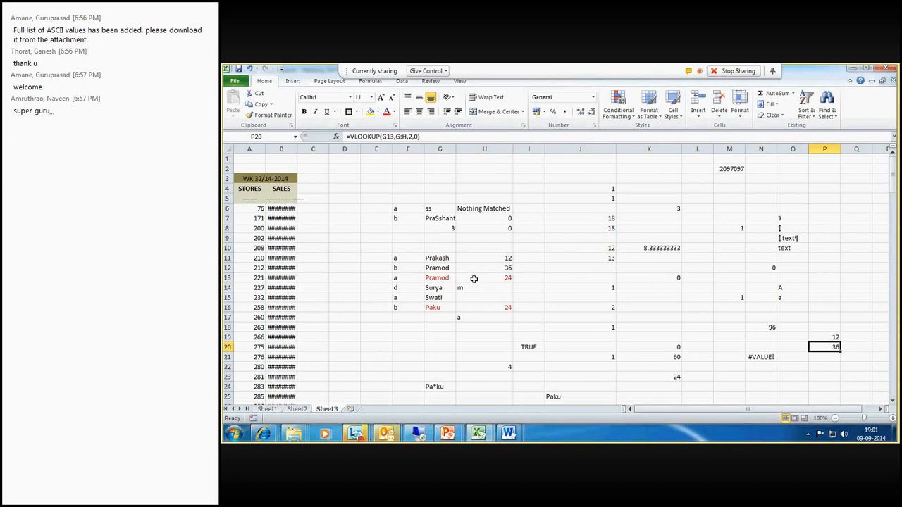
{"action": "left_click", "coordinate": [474, 279]}
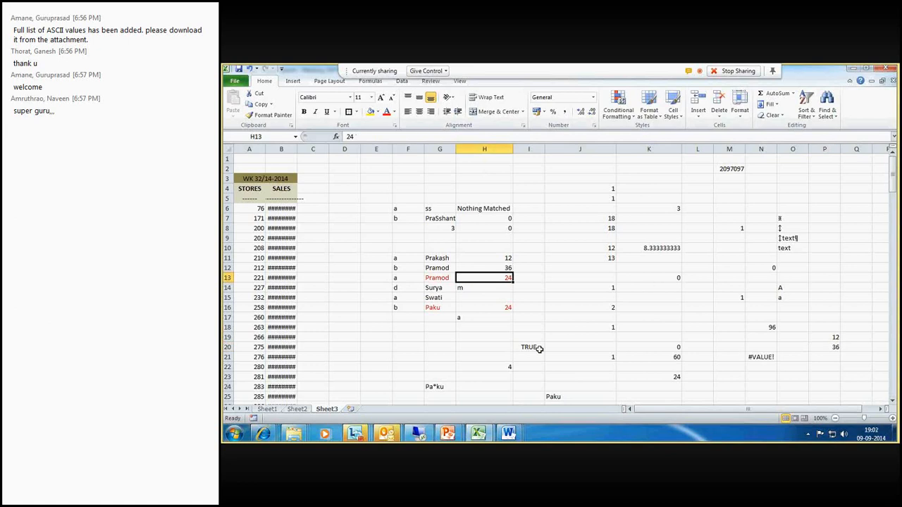
{"action": "left_click", "coordinate": [830, 368]}
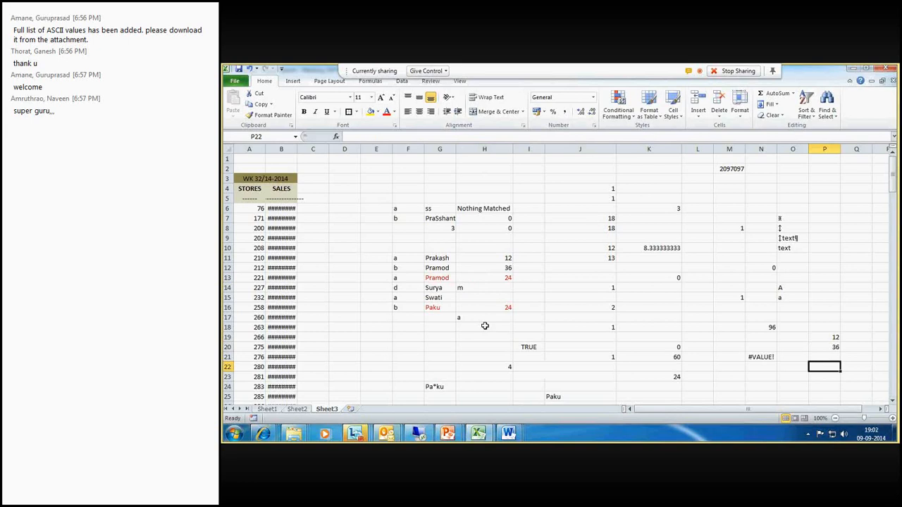
- Add the column headers Score, Name and Grade in H10, G10 and F10
{"action": "left_click", "coordinate": [479, 248]}
{"action": "type", "text": "Score"}
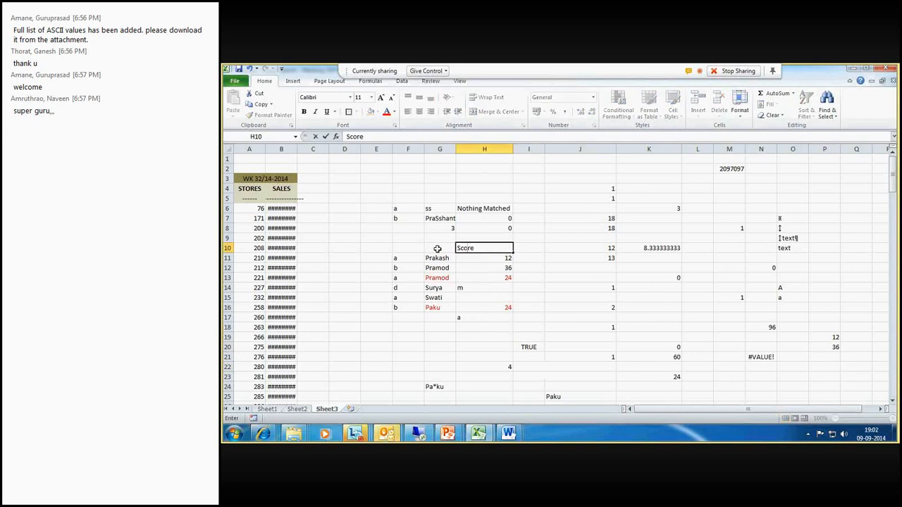
{"action": "left_click", "coordinate": [437, 248]}
{"action": "type", "text": "Name"}
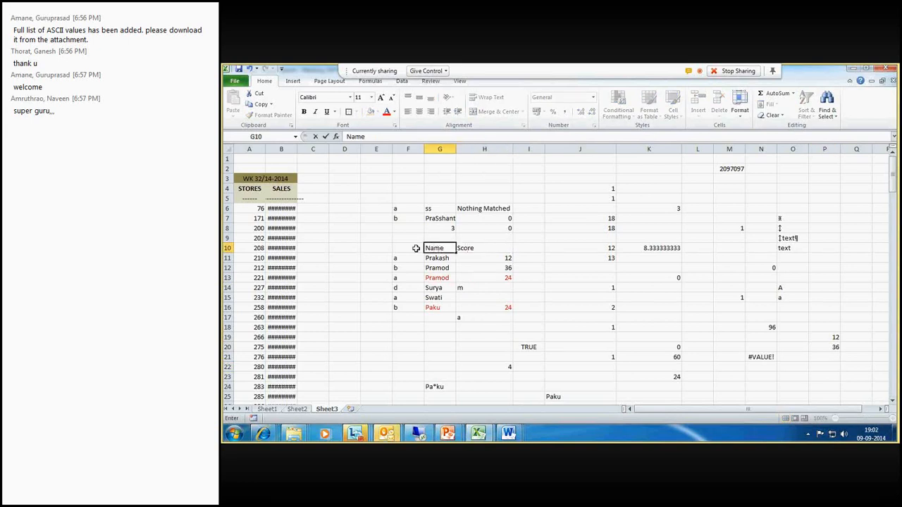
{"action": "left_click", "coordinate": [416, 248]}
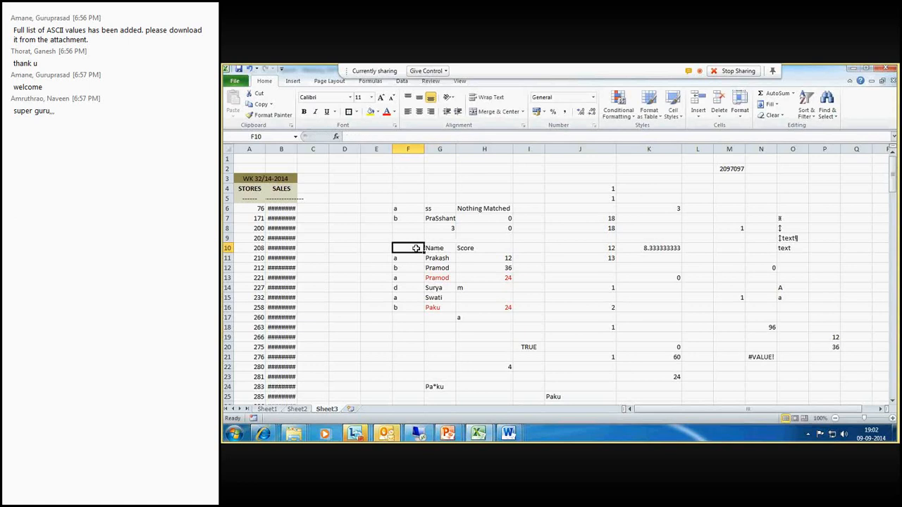
{"action": "type", "text": "Grade"}
{"action": "key", "text": "Return"}
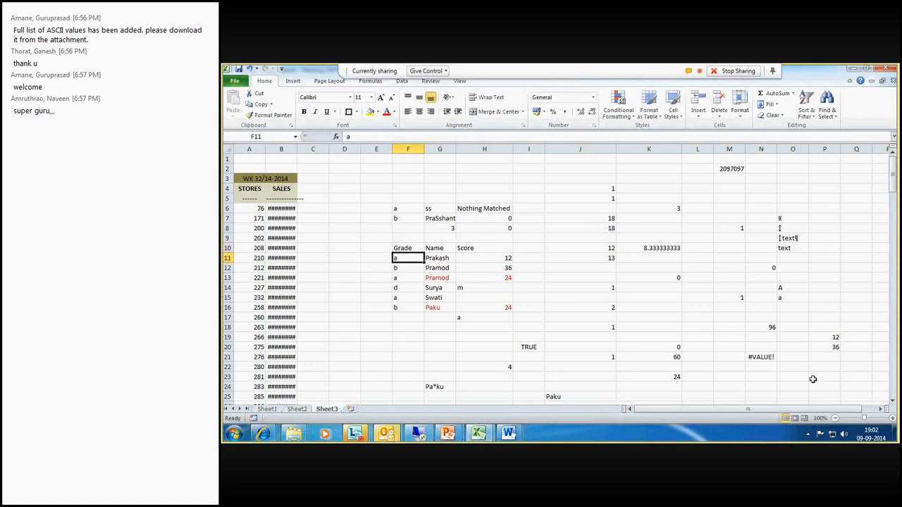
- Build the formula =vlookup(G11,F10:G16,1,0) in N23, looking up G11 within the Grade and Name range
{"action": "left_click", "coordinate": [813, 379]}
{"action": "left_click", "coordinate": [772, 377]}
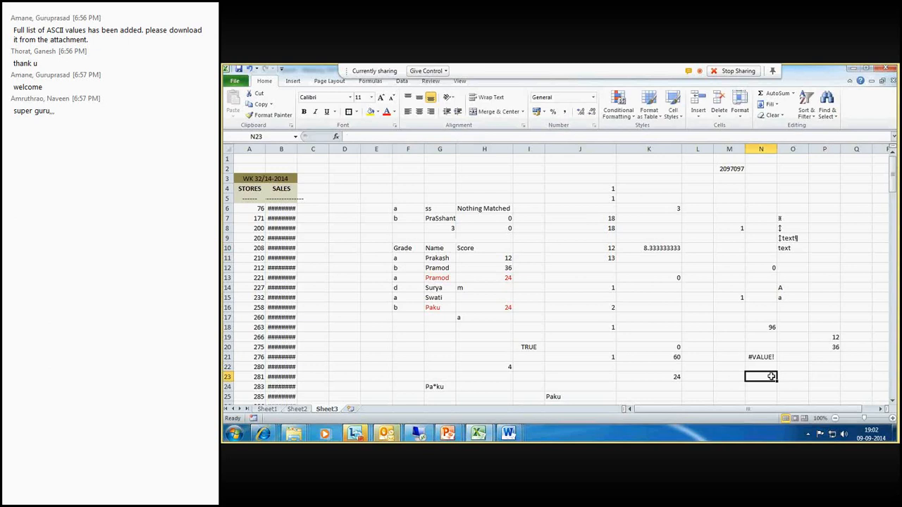
{"action": "type", "text": "="}
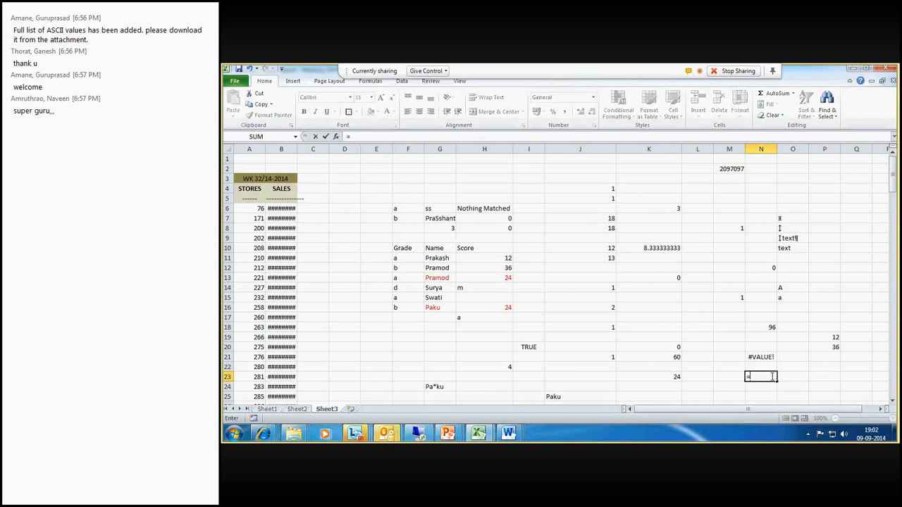
{"action": "type", "text": "vlook"}
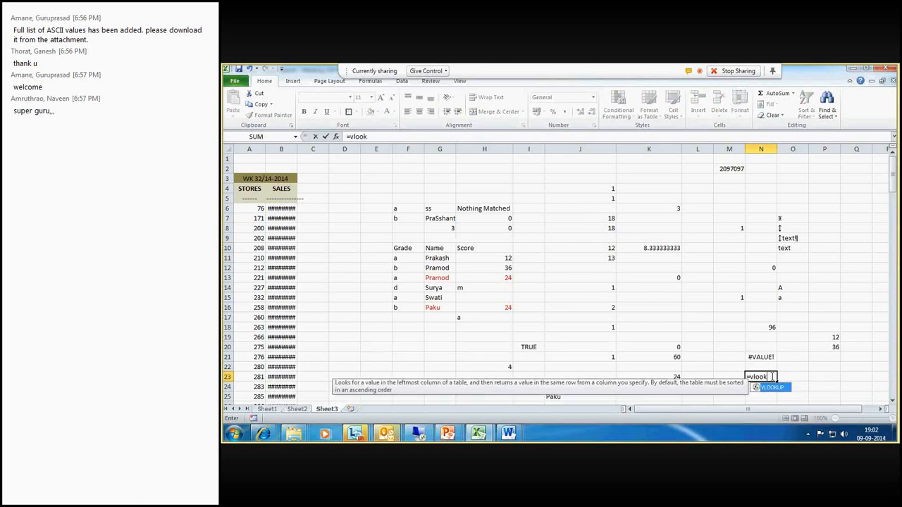
{"action": "type", "text": "up("}
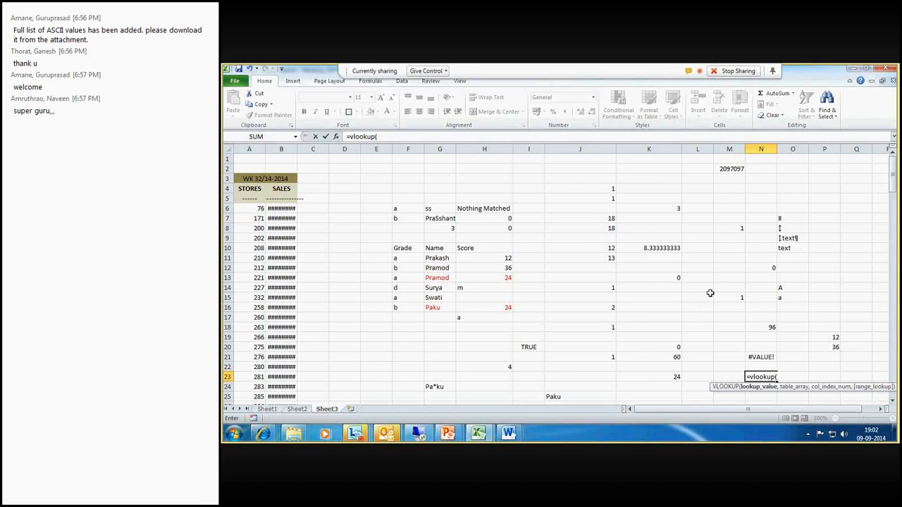
{"action": "left_click", "coordinate": [440, 248]}
{"action": "left_click_drag", "start_coordinate": [420, 249], "coordinate": [414, 310]}
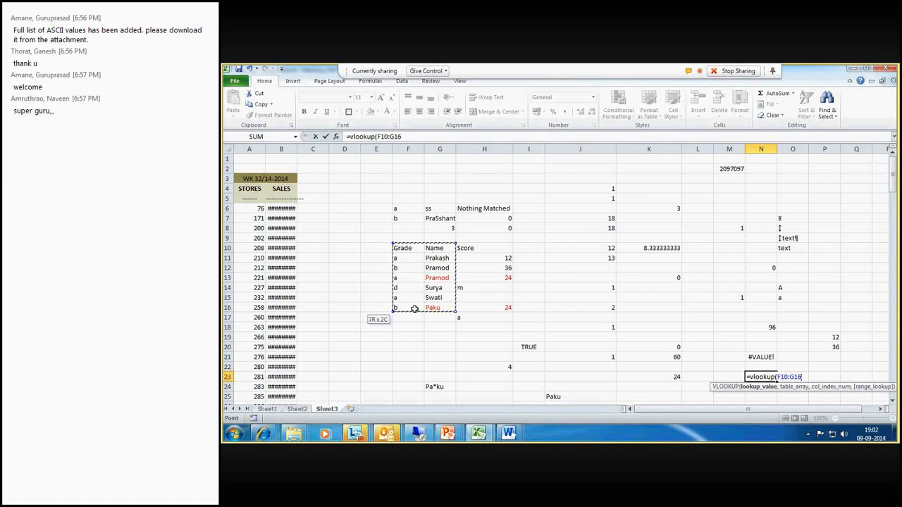
{"action": "left_click", "coordinate": [439, 258]}
{"action": "type", "text": ","}
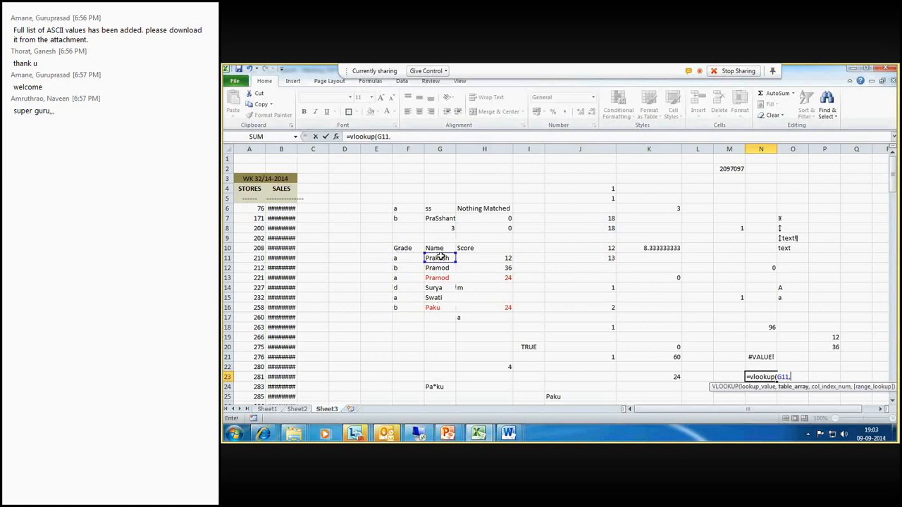
{"action": "left_click_drag", "start_coordinate": [448, 248], "coordinate": [406, 308]}
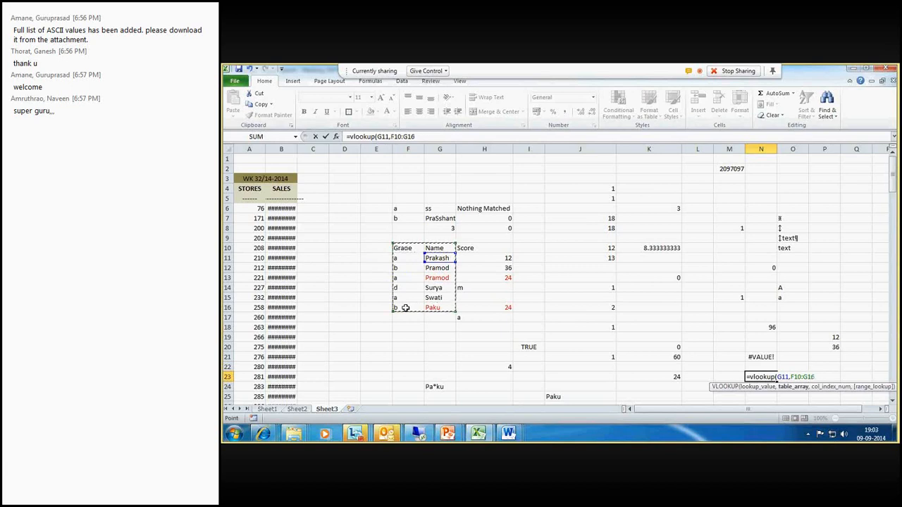
{"action": "type", "text": ","}
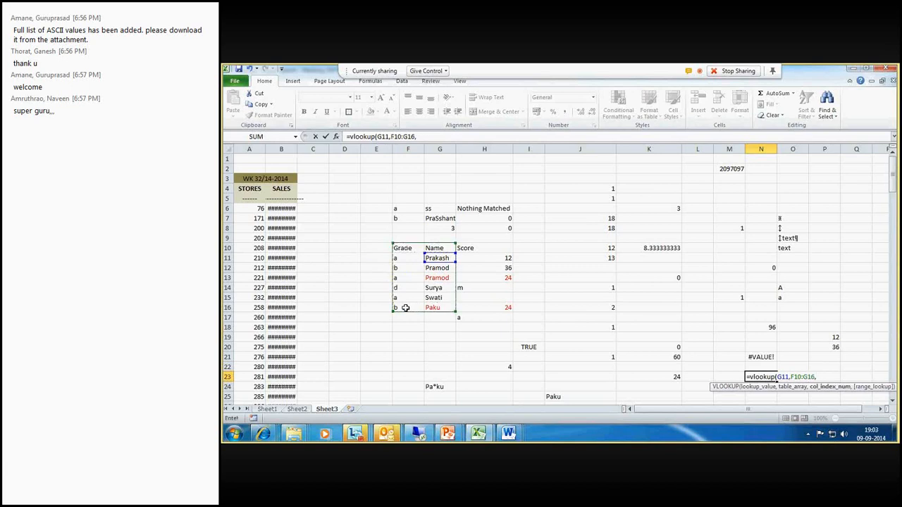
{"action": "type", "text": "1,"}
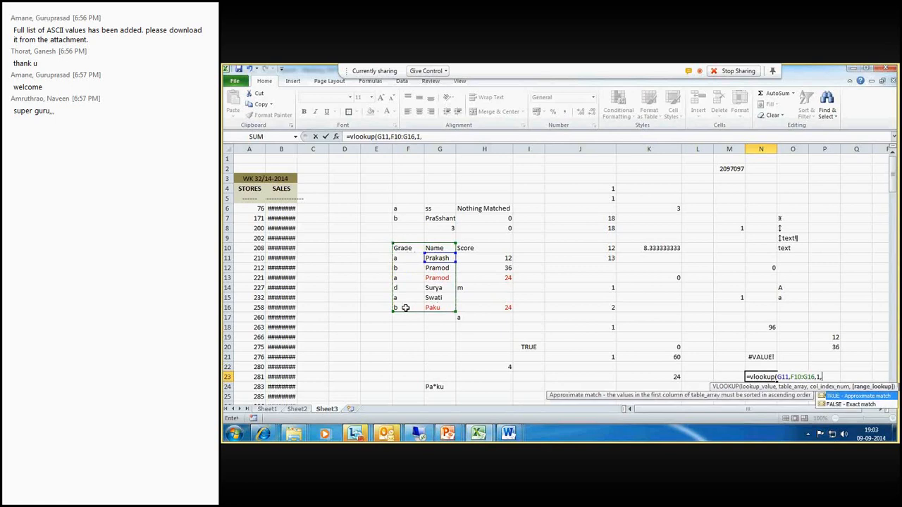
{"action": "type", "text": "0)"}
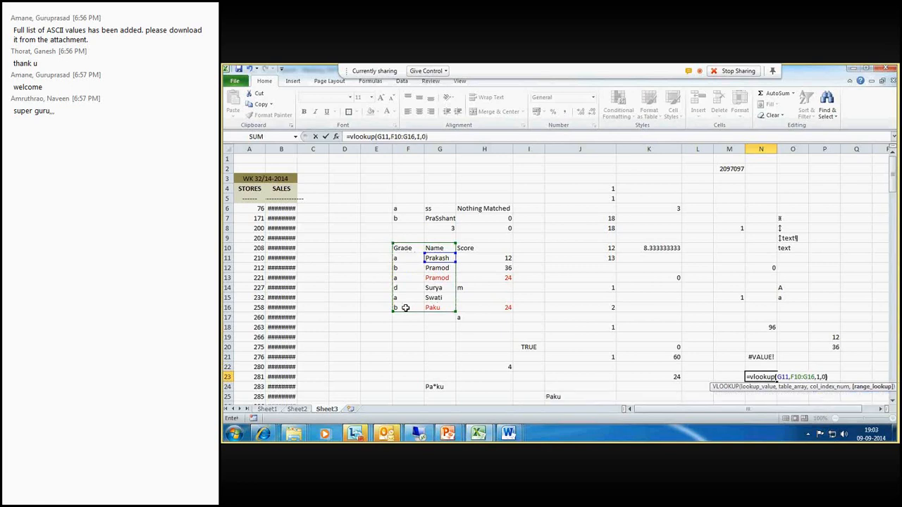
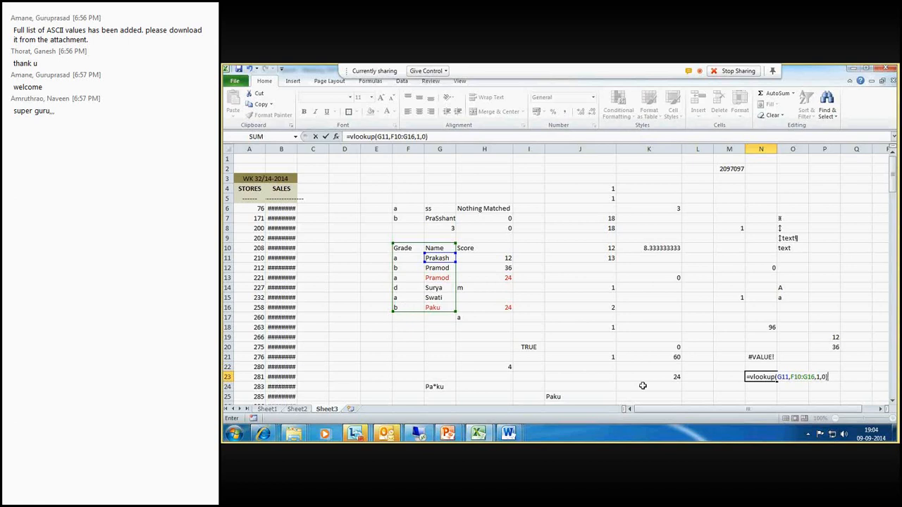
- Change the column index in N23's VLOOKUP formula to -1
{"action": "left_click", "coordinate": [819, 377]}
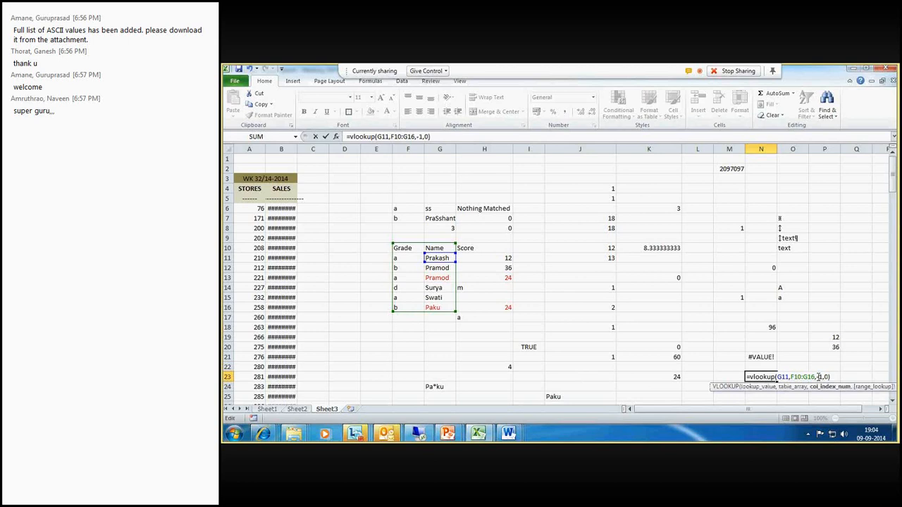
{"action": "type", "text": "-"}
{"action": "key", "text": "Return"}
- Try to replace the column index in N23's formula with the range G11:H16
{"action": "left_click", "coordinate": [763, 377]}
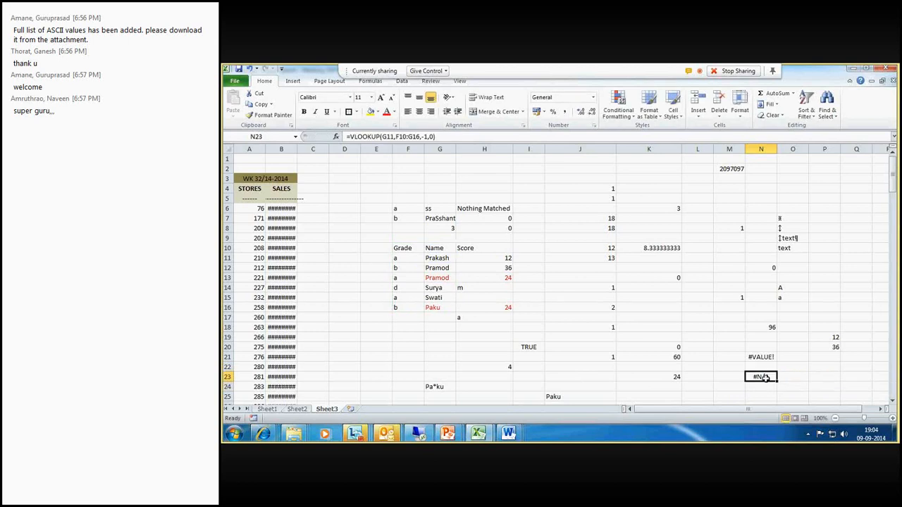
{"action": "left_click", "coordinate": [425, 136]}
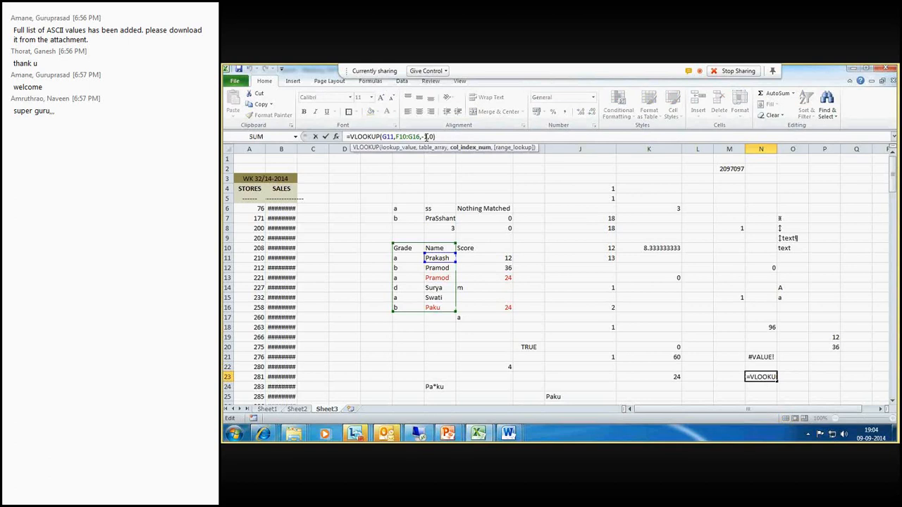
{"action": "key", "text": "BackSpace"}
{"action": "left_click", "coordinate": [445, 257]}
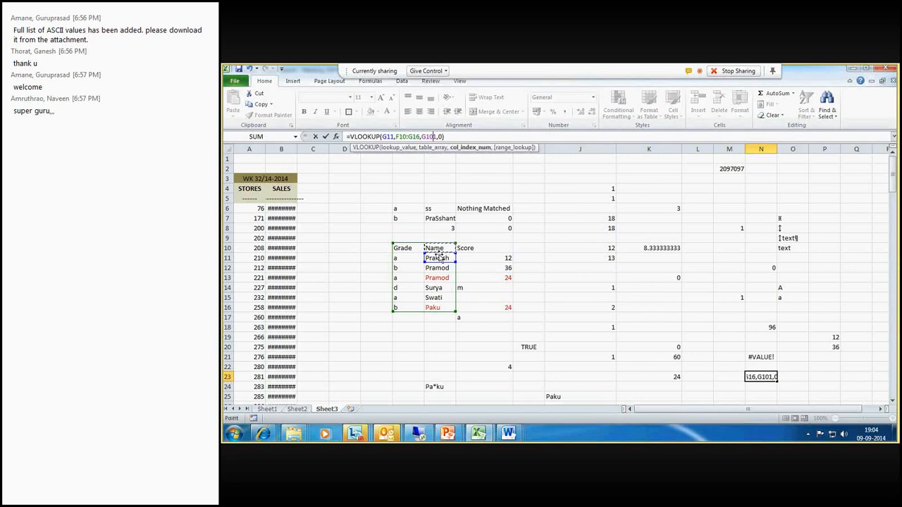
{"action": "left_click_drag", "start_coordinate": [449, 257], "coordinate": [486, 303]}
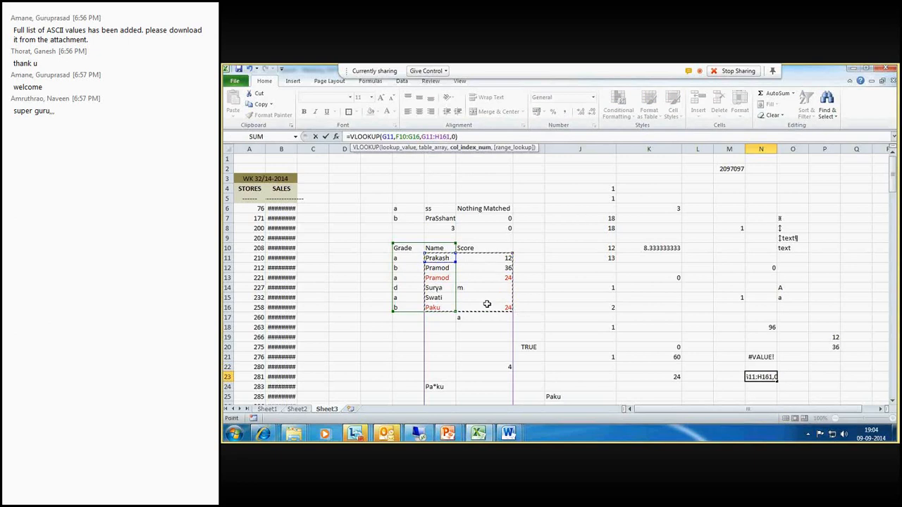
{"action": "key", "text": "Return"}
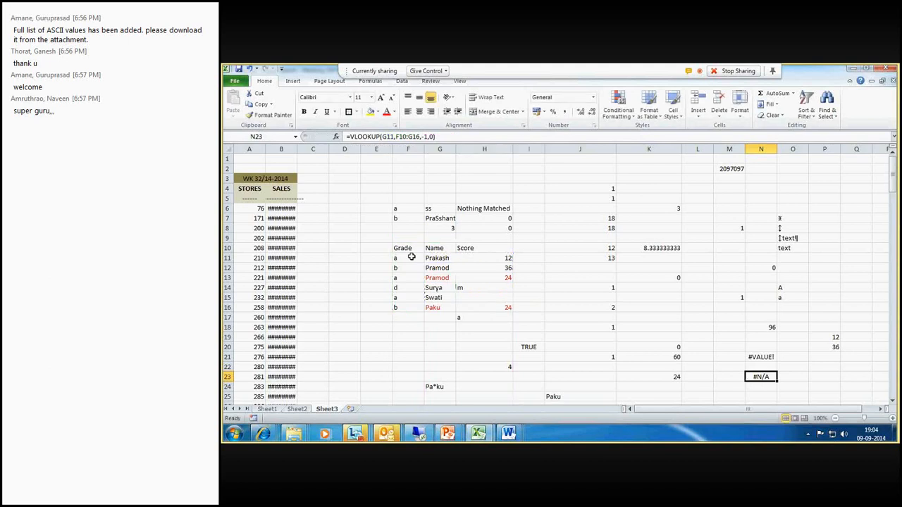
- Copy the Grade column F10:F16 into I10:I16
{"action": "left_click_drag", "start_coordinate": [405, 249], "coordinate": [409, 306]}
{"action": "key", "text": "ctrl+c"}
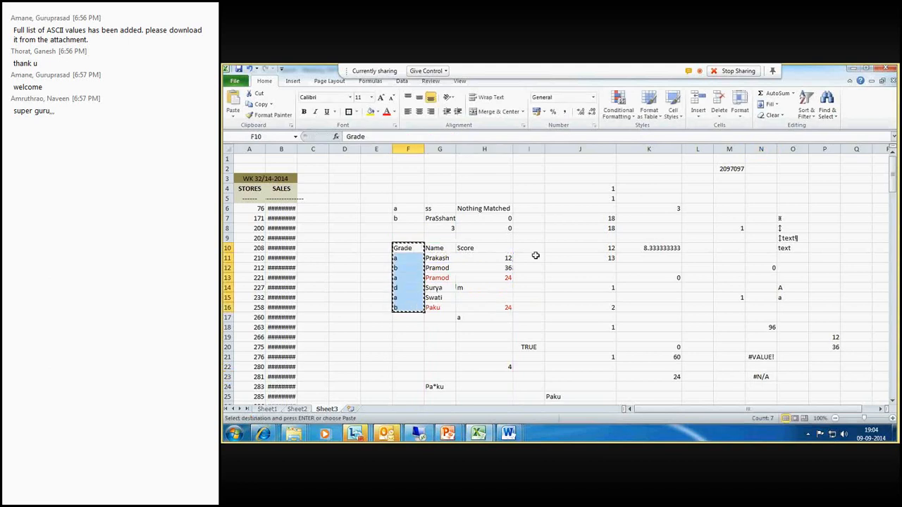
{"action": "left_click", "coordinate": [533, 249]}
{"action": "key", "text": "ctrl+v"}
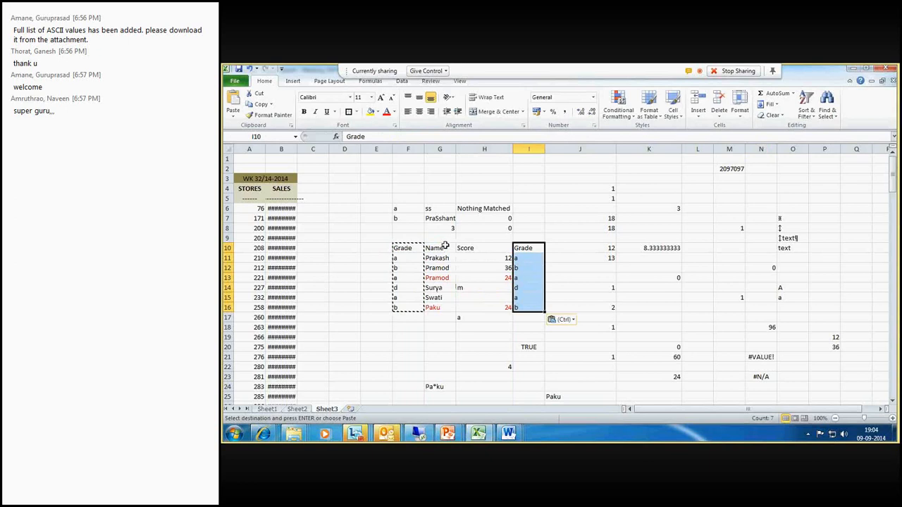
- Enter =VLOOKUP(G11,G10:I16,3,0) in N24 to return the grade for the name in G11
{"action": "left_click", "coordinate": [756, 387]}
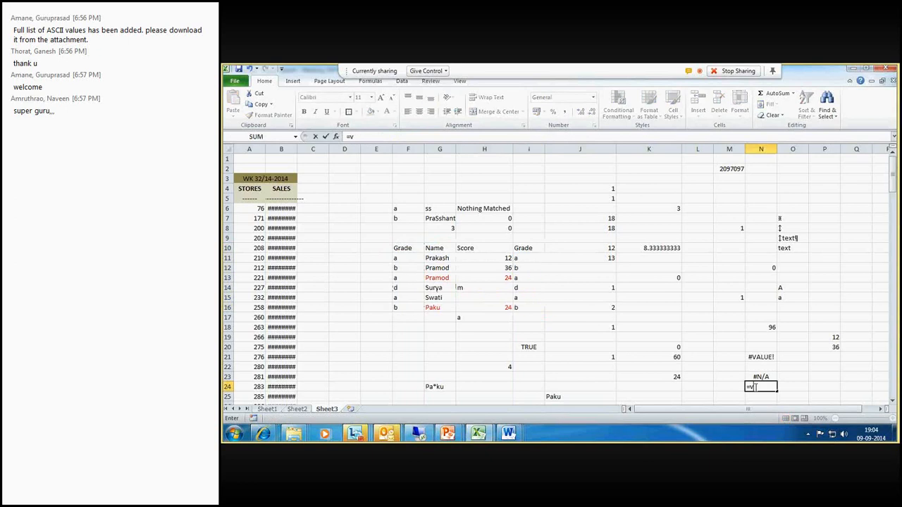
{"action": "type", "text": "=vlookup("}
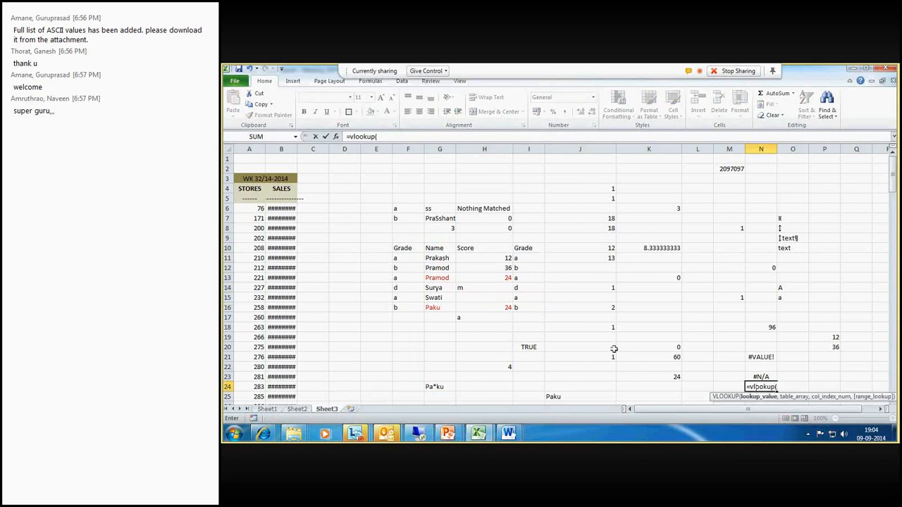
{"action": "left_click", "coordinate": [440, 258]}
{"action": "type", "text": ","}
{"action": "left_click_drag", "start_coordinate": [434, 249], "coordinate": [525, 309]}
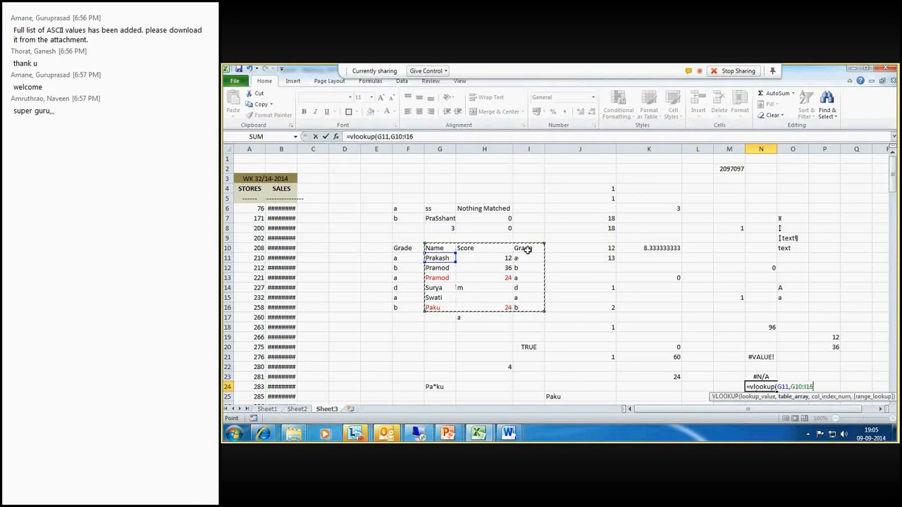
{"action": "type", "text": ","}
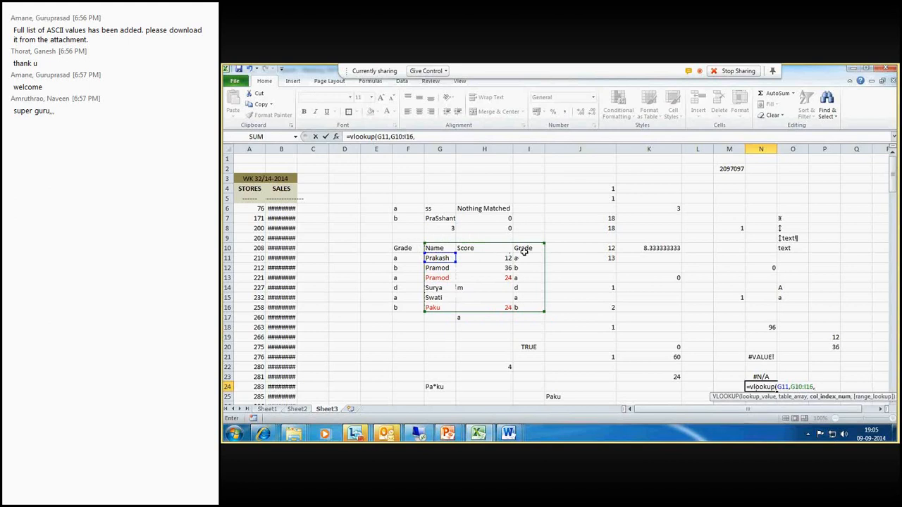
{"action": "type", "text": "3,0"}
{"action": "key", "text": "Return"}
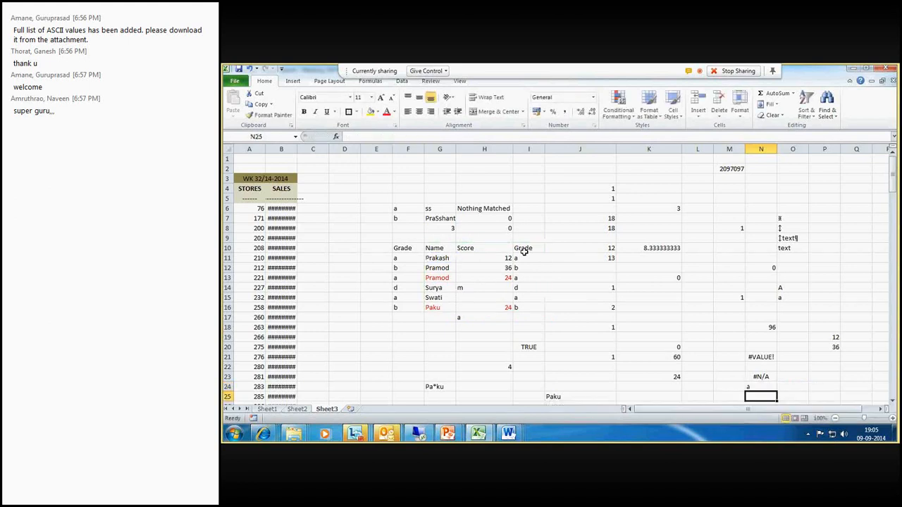
{"action": "left_click", "coordinate": [765, 388]}
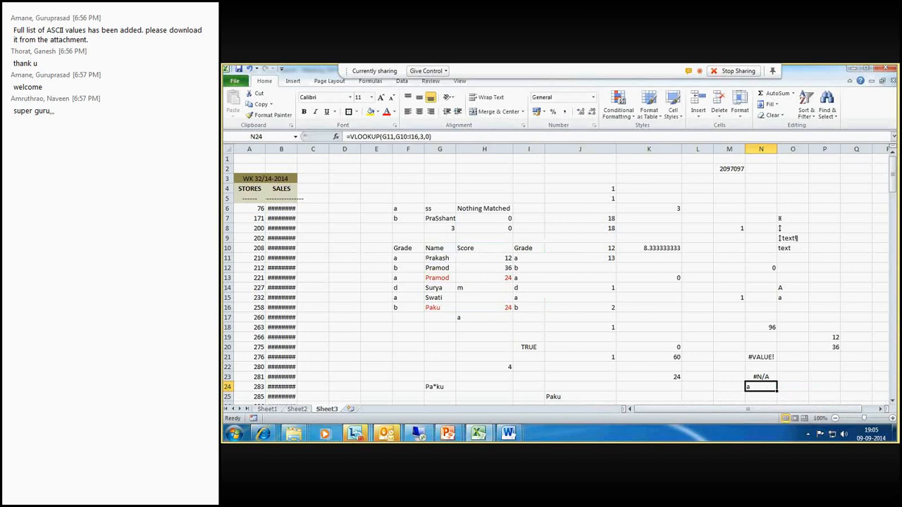
{"action": "mouse_move", "coordinate": [355, 433]}
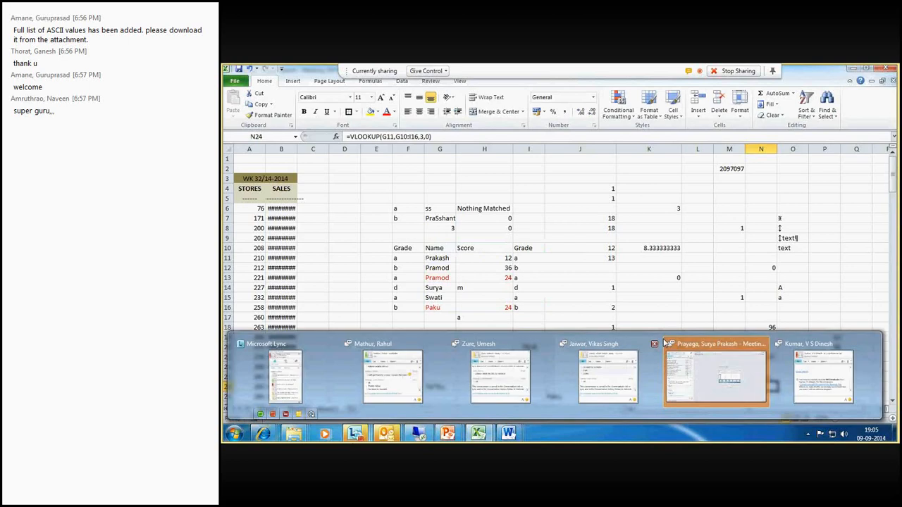
{"action": "left_click", "coordinate": [705, 373]}
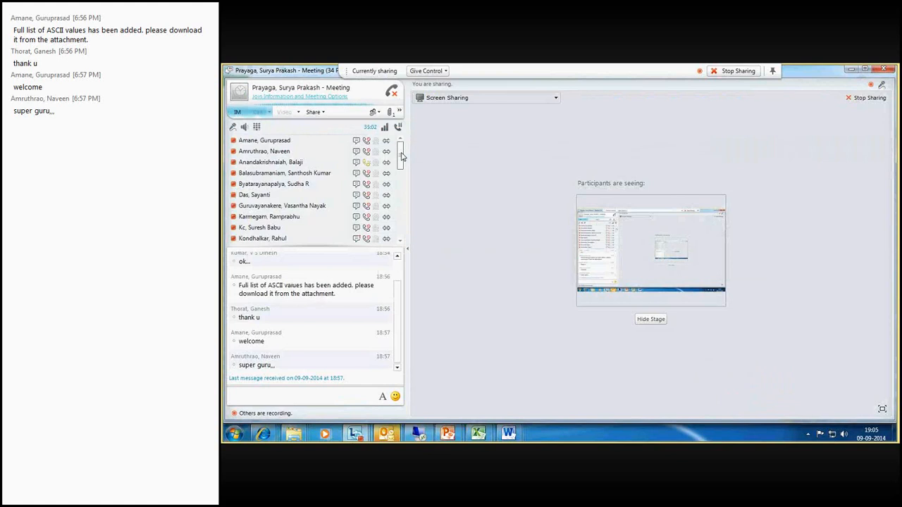
{"action": "left_click_drag", "start_coordinate": [401, 156], "coordinate": [399, 229]}
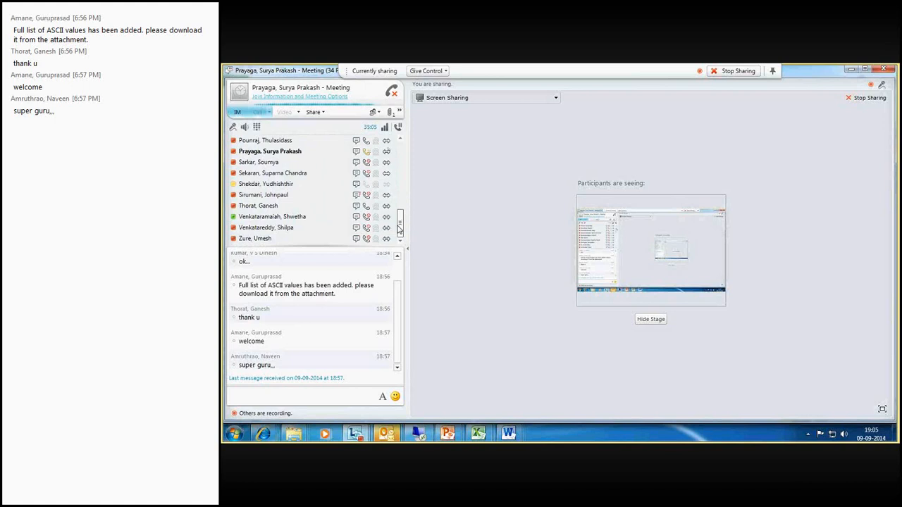
{"action": "left_click_drag", "start_coordinate": [400, 229], "coordinate": [401, 206]}
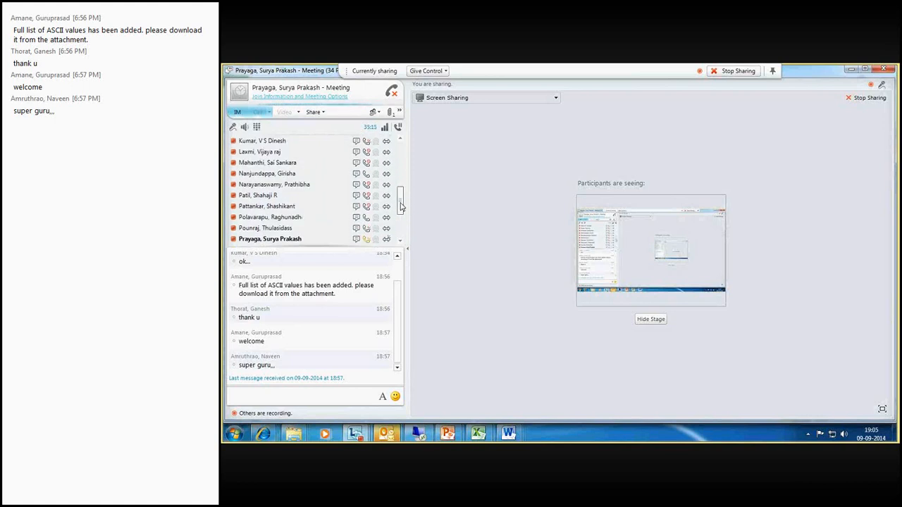
{"action": "left_click_drag", "start_coordinate": [400, 206], "coordinate": [402, 183]}
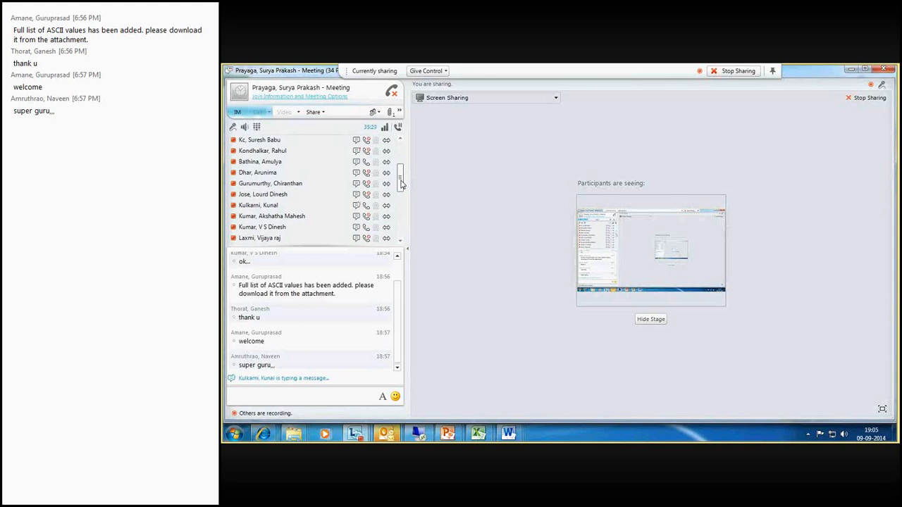
{"action": "left_click_drag", "start_coordinate": [401, 183], "coordinate": [401, 217]}
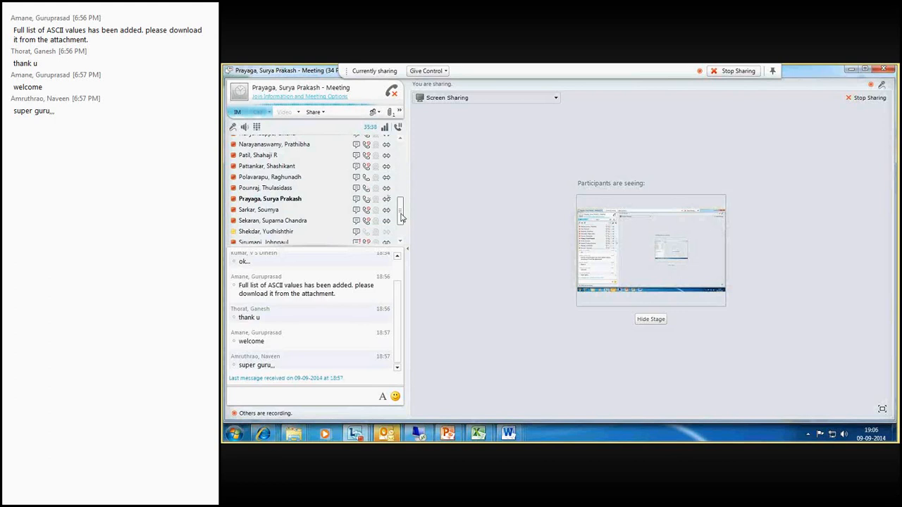
{"action": "left_click_drag", "start_coordinate": [400, 217], "coordinate": [399, 237]}
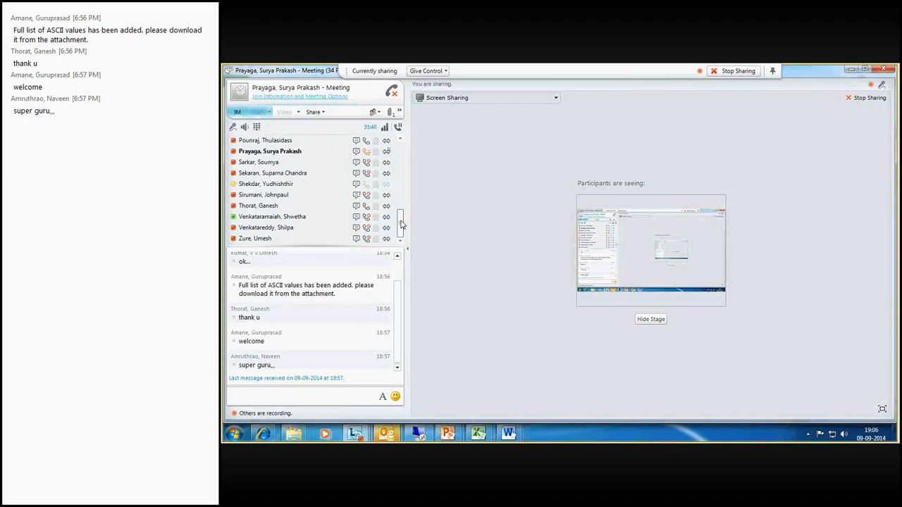
{"action": "mouse_move", "coordinate": [479, 432]}
{"action": "left_click", "coordinate": [404, 386]}
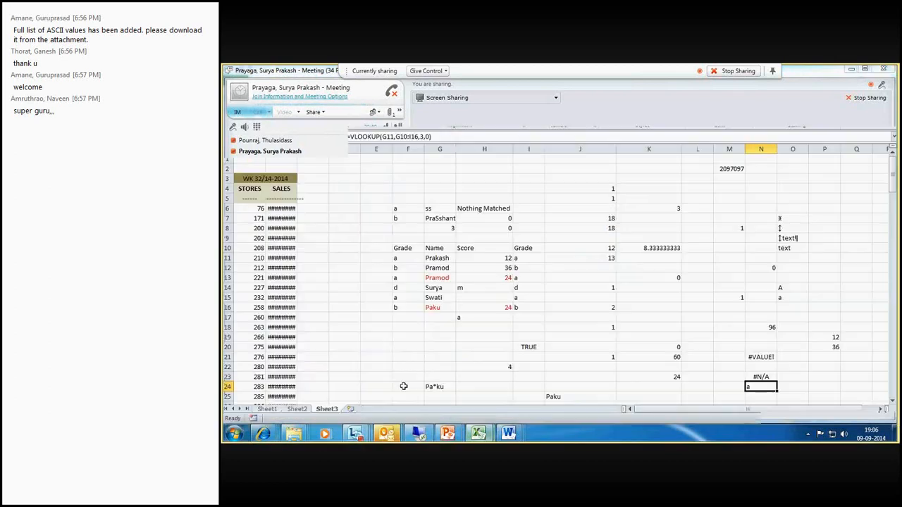
{"action": "left_click", "coordinate": [703, 345]}
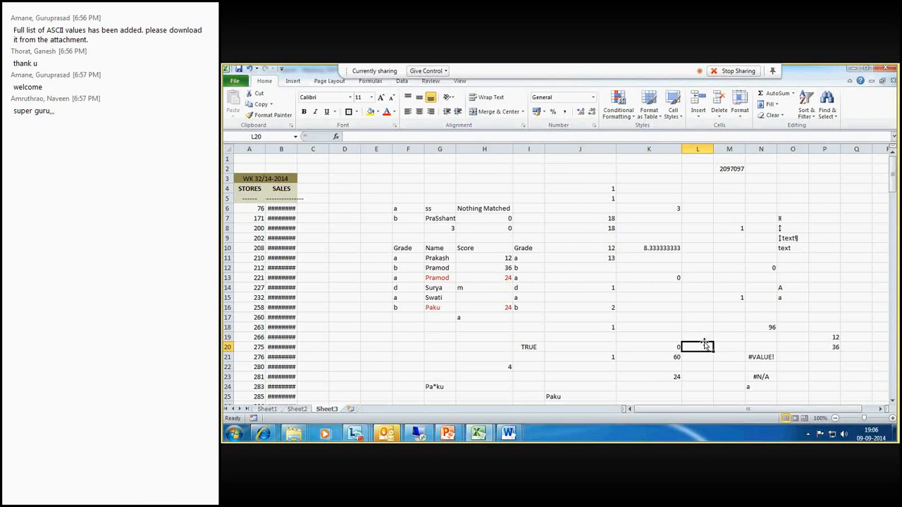
- Replace the name in G12 with Prakash and check the lookup formula in P19
{"action": "left_click", "coordinate": [444, 268]}
{"action": "type", "text": "P"}
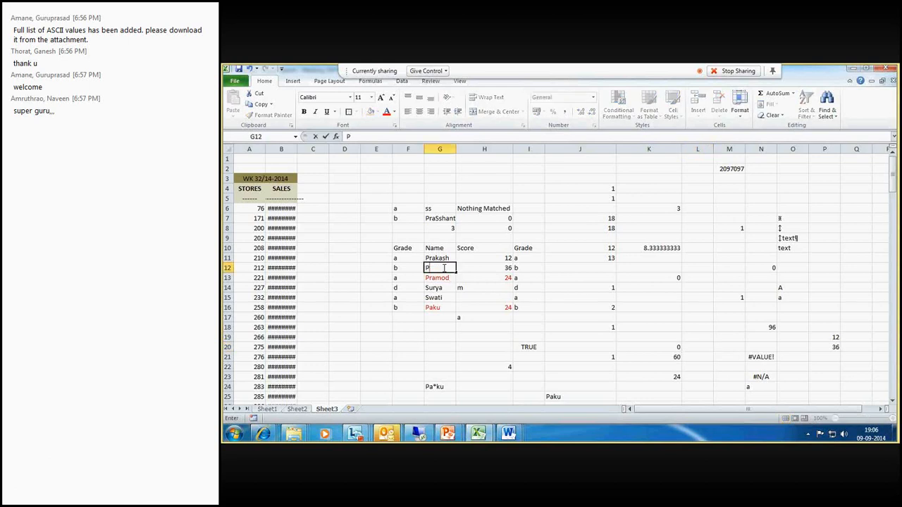
{"action": "type", "text": "rakash"}
{"action": "key", "text": "Return"}
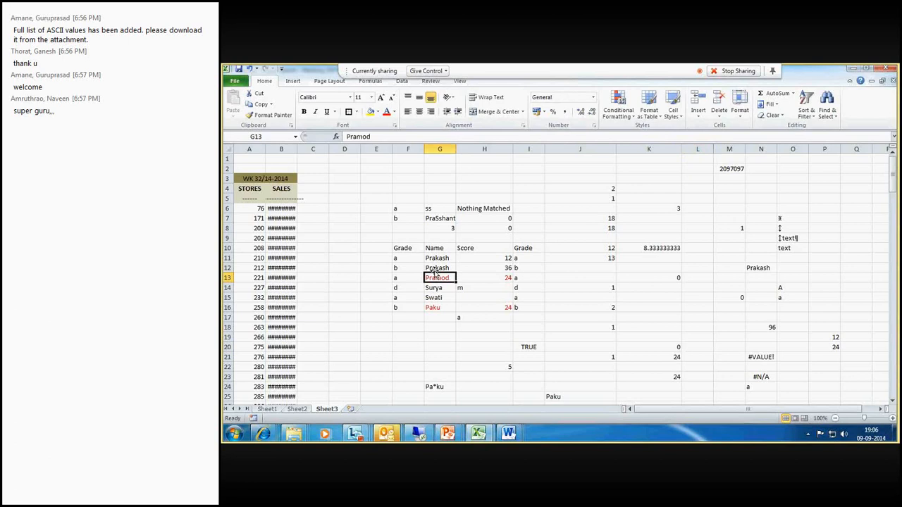
{"action": "left_click_drag", "start_coordinate": [436, 271], "coordinate": [493, 258]}
{"action": "left_click", "coordinate": [832, 337]}
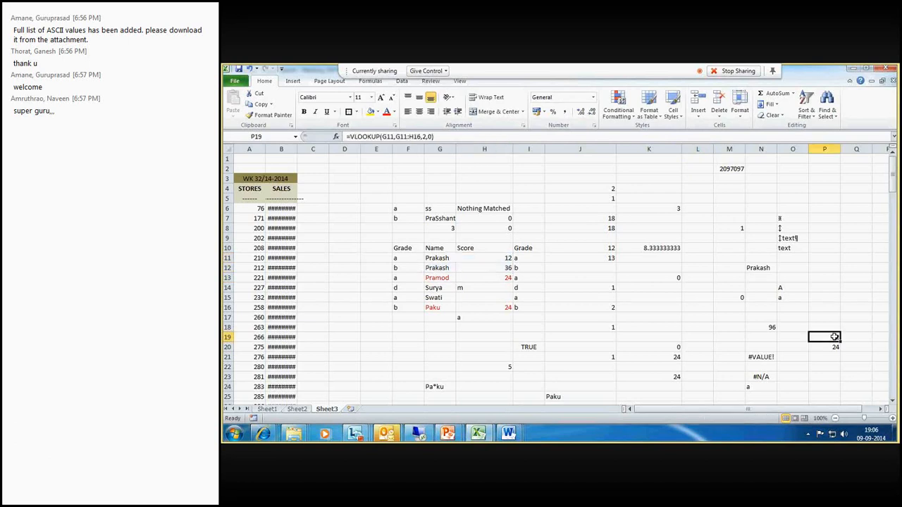
- Enter =VLOOKUP(G12,G11:I16,2,0) in P22 and compare its result with the scores in H11 and H12
{"action": "left_click", "coordinate": [838, 363]}
{"action": "type", "text": "="}
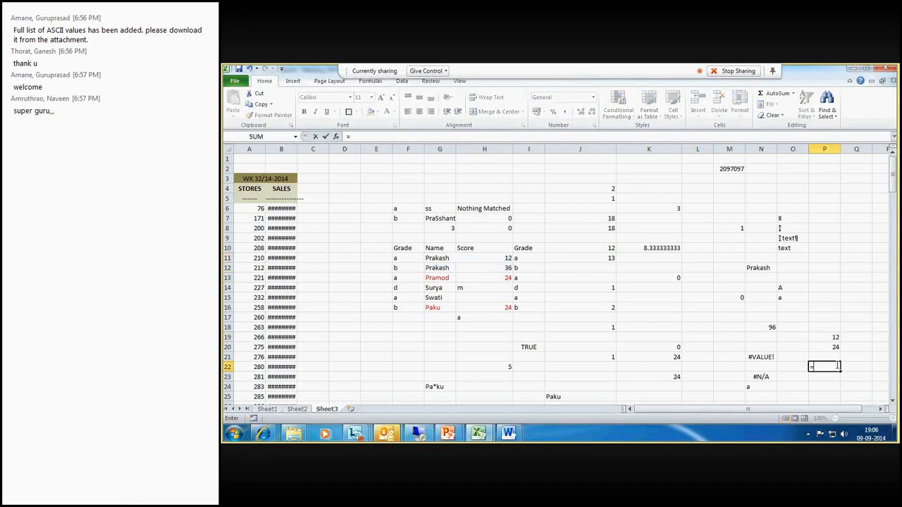
{"action": "type", "text": "vlook"}
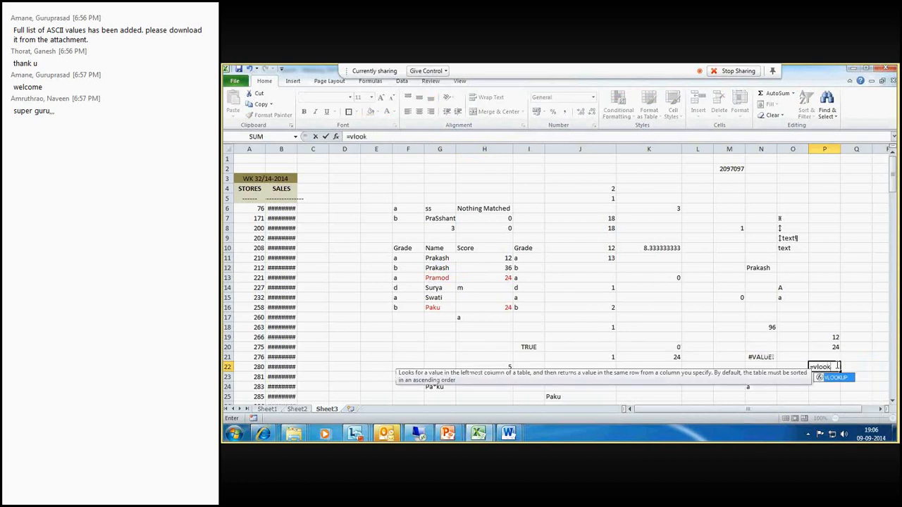
{"action": "type", "text": "up("}
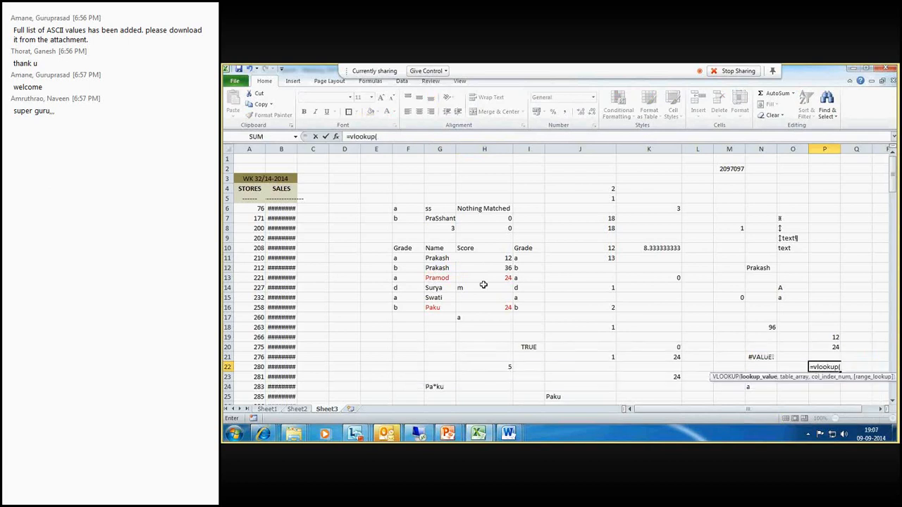
{"action": "left_click", "coordinate": [447, 269]}
{"action": "type", "text": ","}
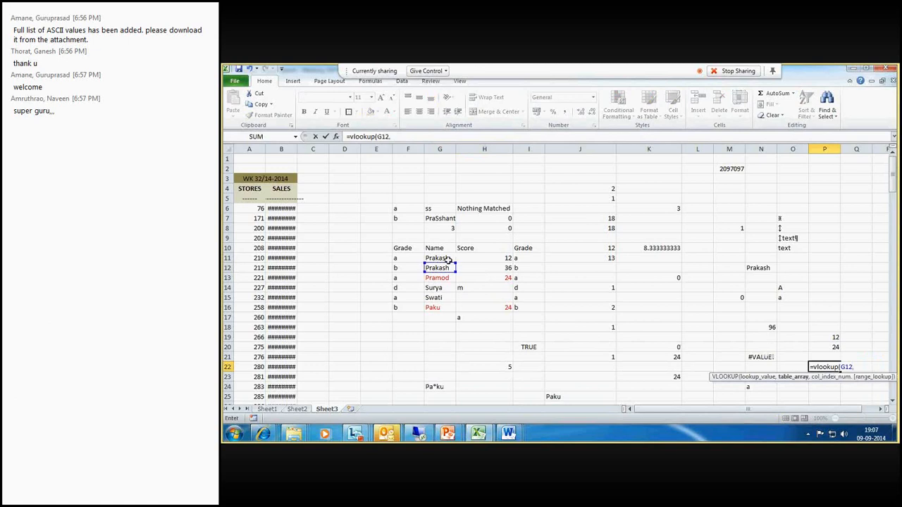
{"action": "left_click_drag", "start_coordinate": [447, 260], "coordinate": [522, 314]}
{"action": "type", "text": ",2,"}
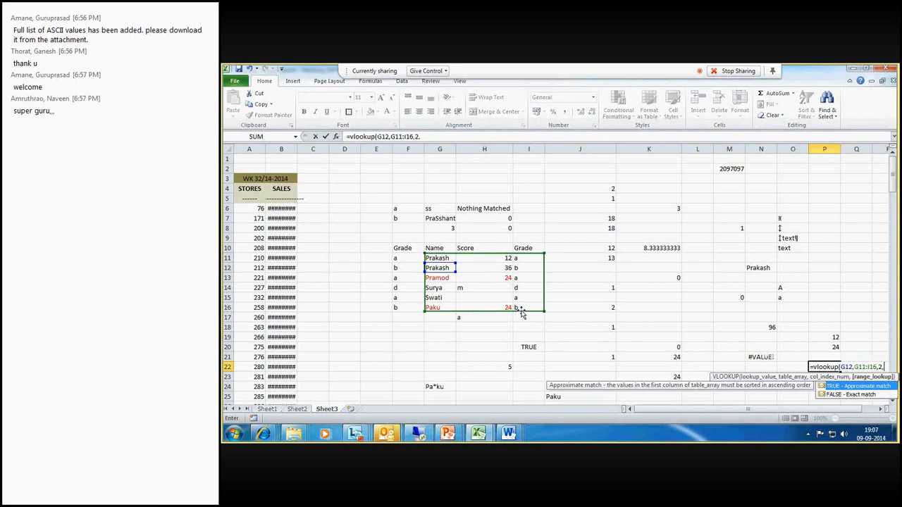
{"action": "key", "text": "Return"}
{"action": "left_click", "coordinate": [511, 256]}
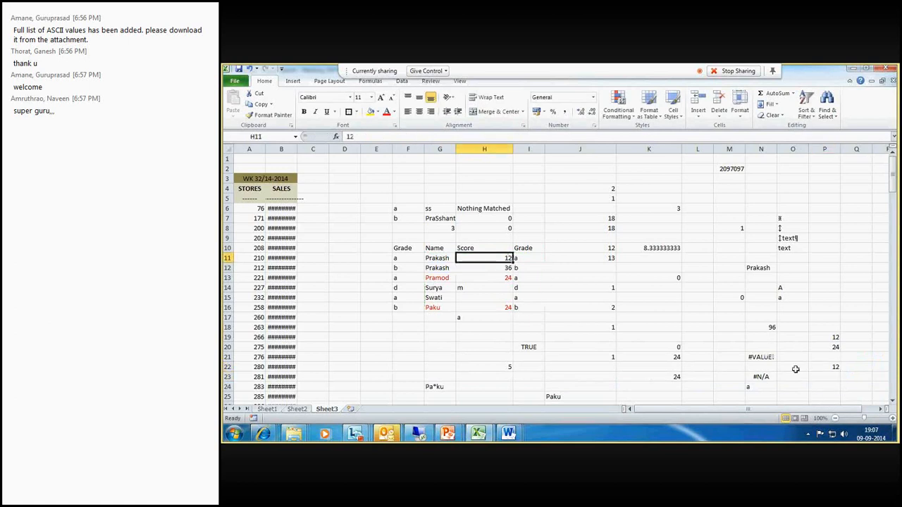
{"action": "left_click", "coordinate": [826, 367]}
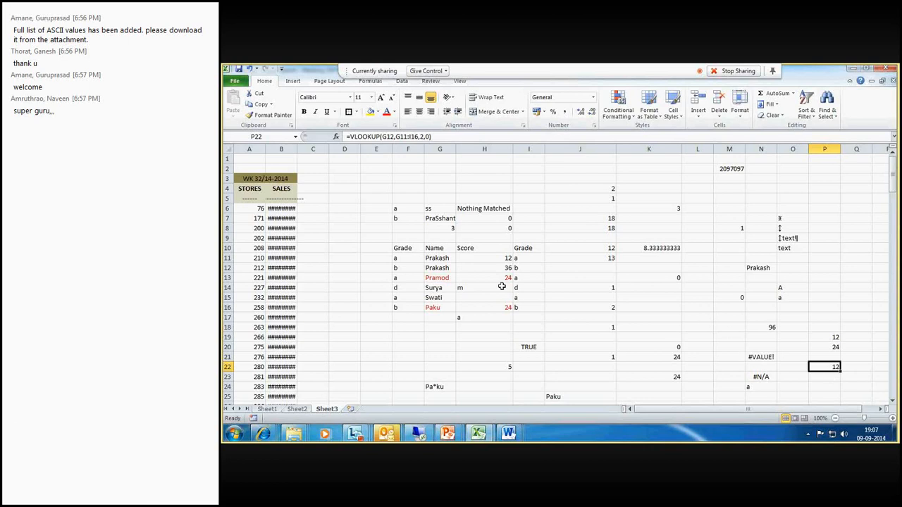
{"action": "left_click", "coordinate": [432, 259]}
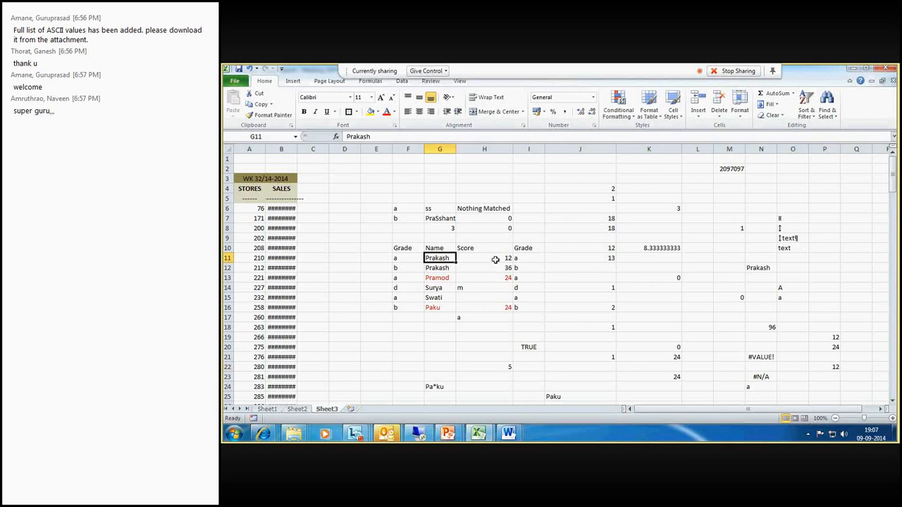
{"action": "left_click_drag", "start_coordinate": [496, 260], "coordinate": [496, 269]}
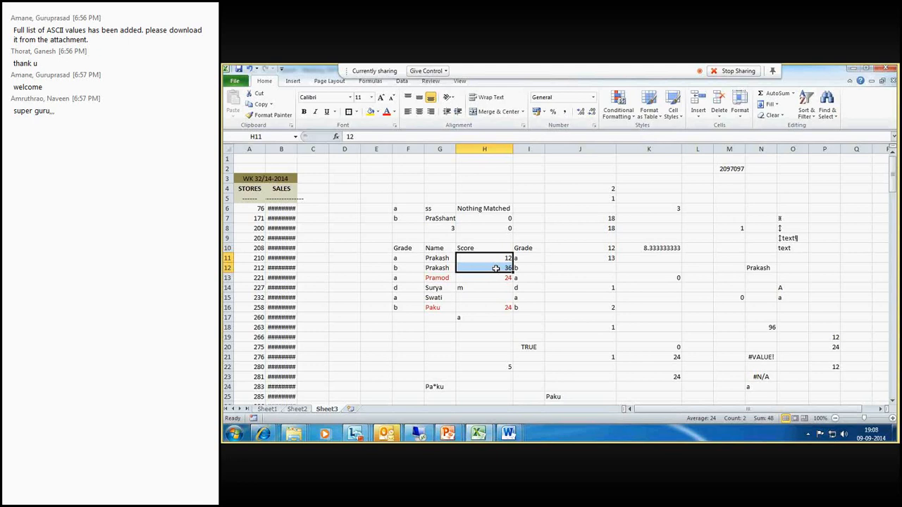
- Examine the Name column G11:G16, the first data row, and the Grade column I11:I16 of the table
{"action": "left_click", "coordinate": [437, 258]}
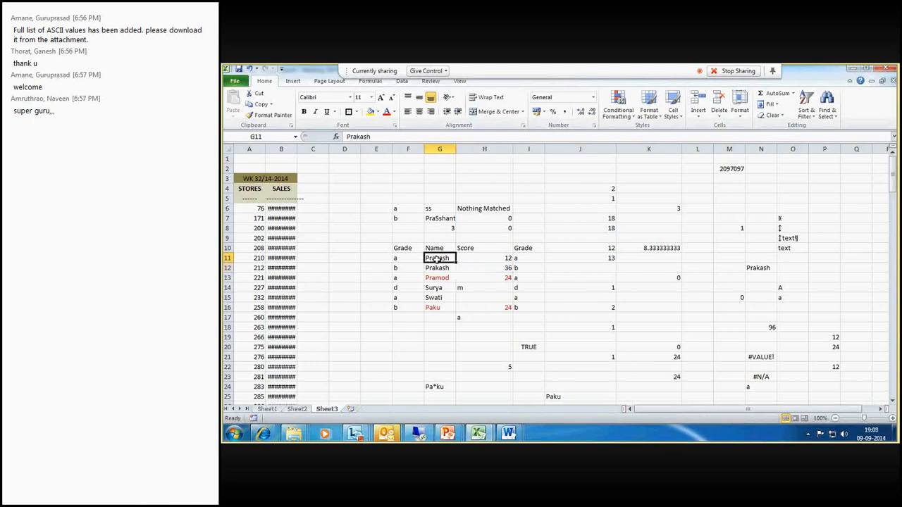
{"action": "left_click_drag", "start_coordinate": [437, 259], "coordinate": [437, 308]}
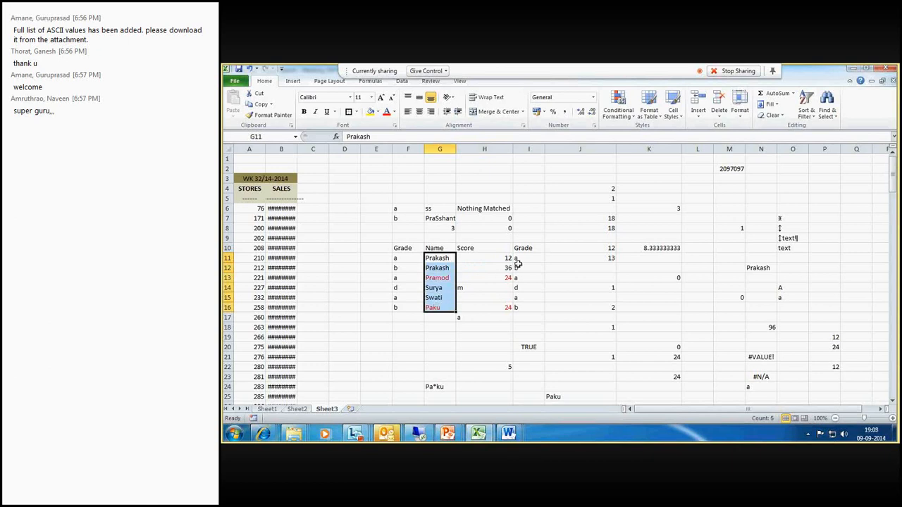
{"action": "left_click", "coordinate": [436, 258]}
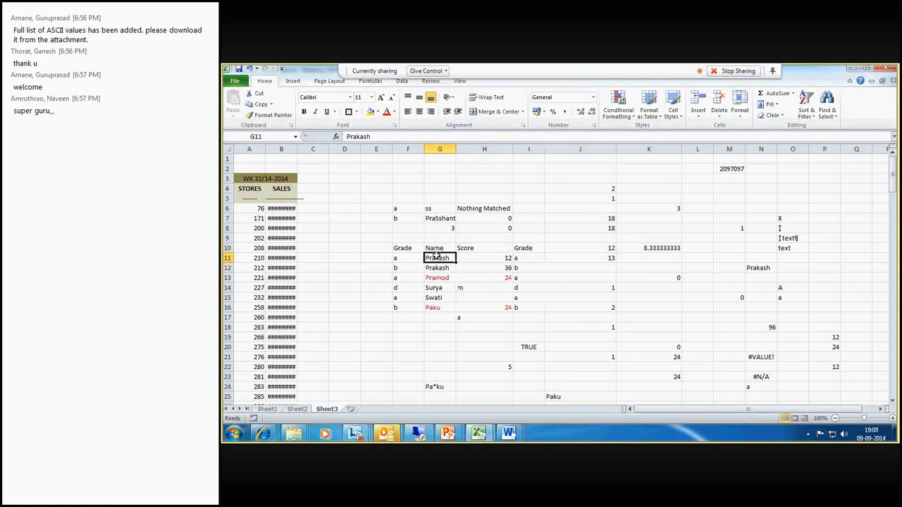
{"action": "left_click_drag", "start_coordinate": [437, 258], "coordinate": [439, 307]}
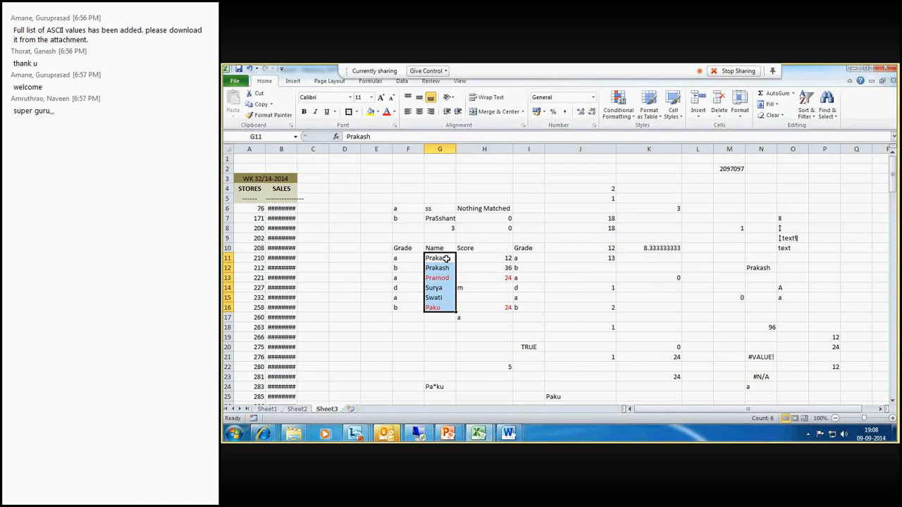
{"action": "left_click_drag", "start_coordinate": [446, 260], "coordinate": [528, 258]}
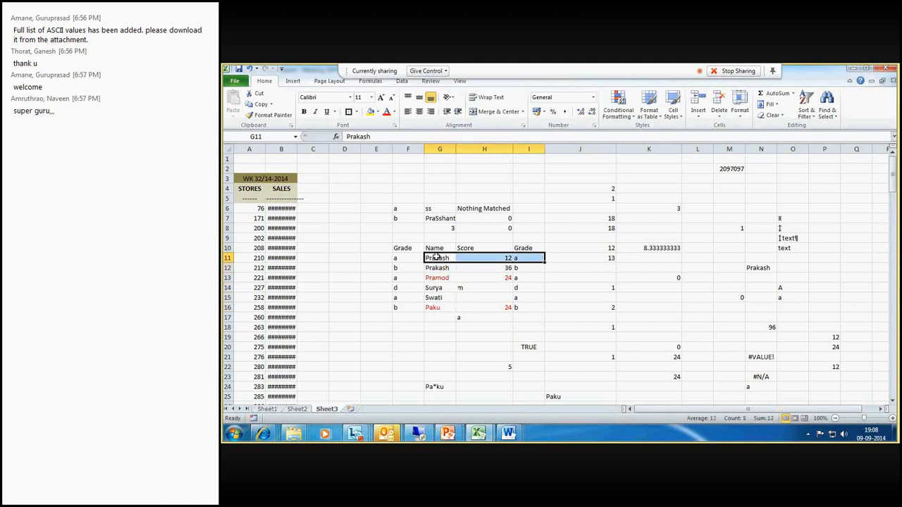
{"action": "left_click_drag", "start_coordinate": [437, 258], "coordinate": [438, 314]}
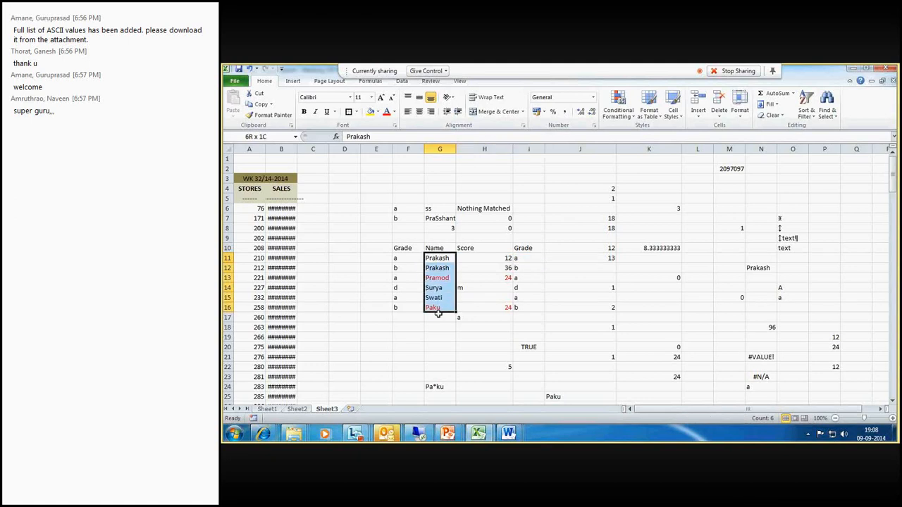
{"action": "left_click_drag", "start_coordinate": [529, 258], "coordinate": [530, 308]}
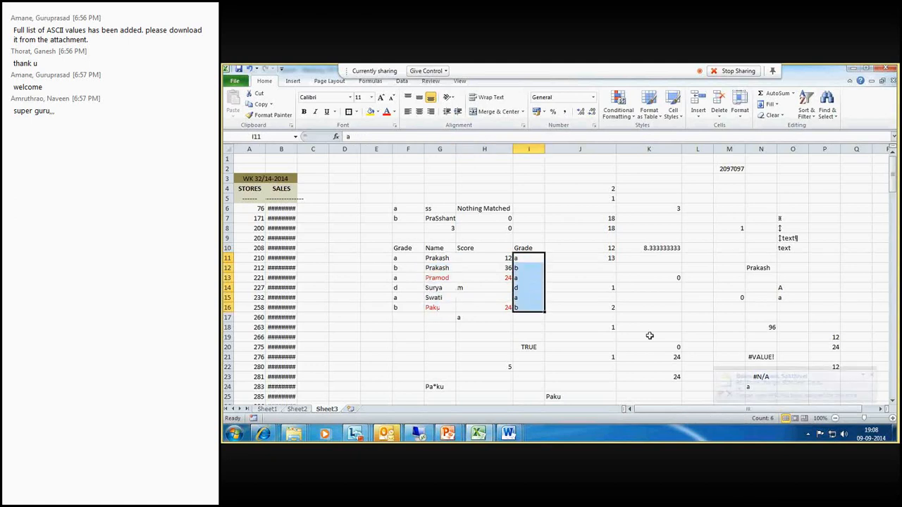
{"action": "left_click", "coordinate": [869, 375]}
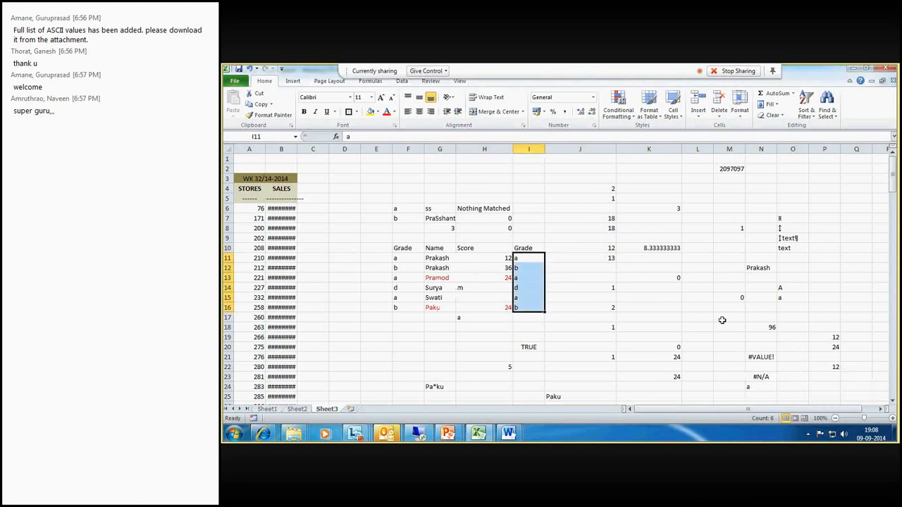
{"action": "left_click", "coordinate": [728, 310]}
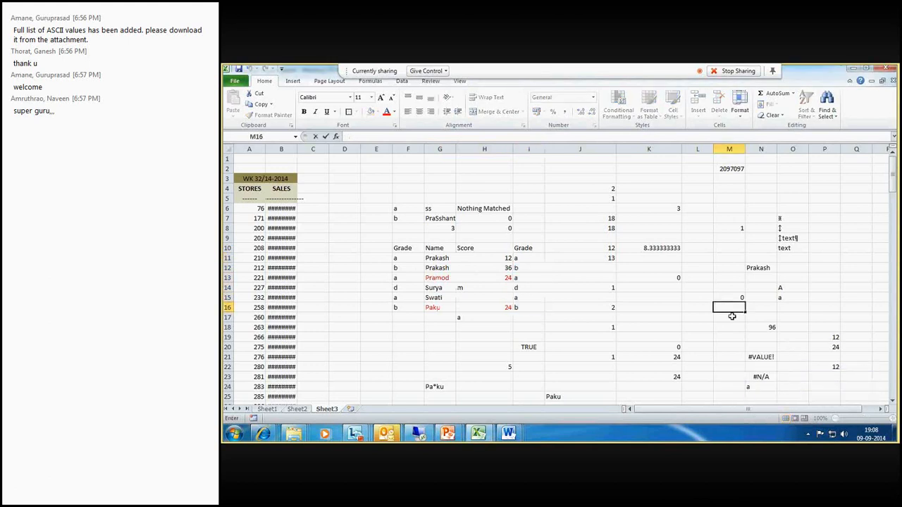
- Copy the table F10:I16 and paste its values transposed at H5 on Sheet4
{"action": "left_click_drag", "start_coordinate": [402, 248], "coordinate": [516, 310]}
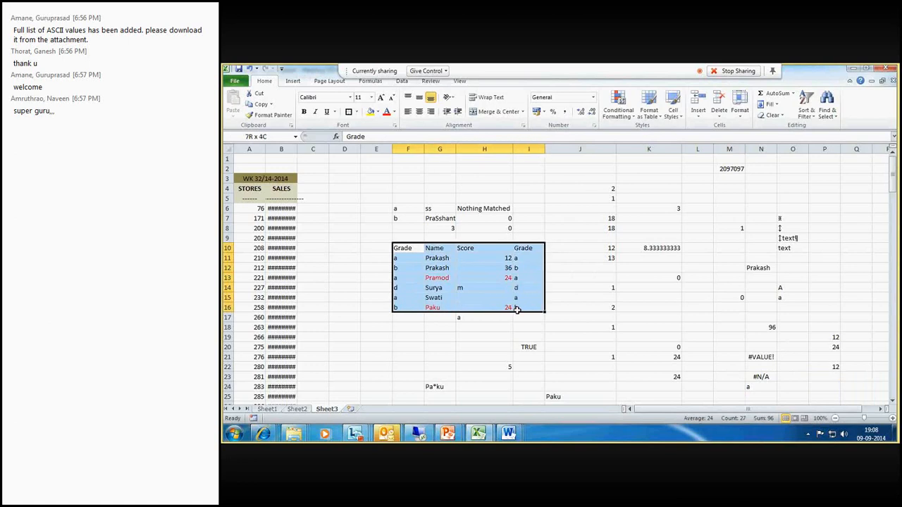
{"action": "key", "text": "ctrl+c"}
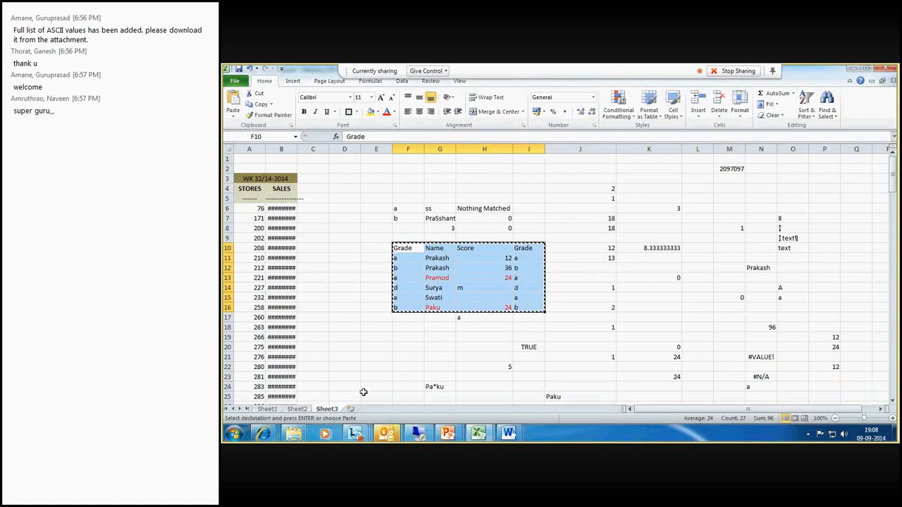
{"action": "left_click", "coordinate": [350, 408]}
{"action": "right_click", "coordinate": [478, 199]}
{"action": "left_click", "coordinate": [513, 251]}
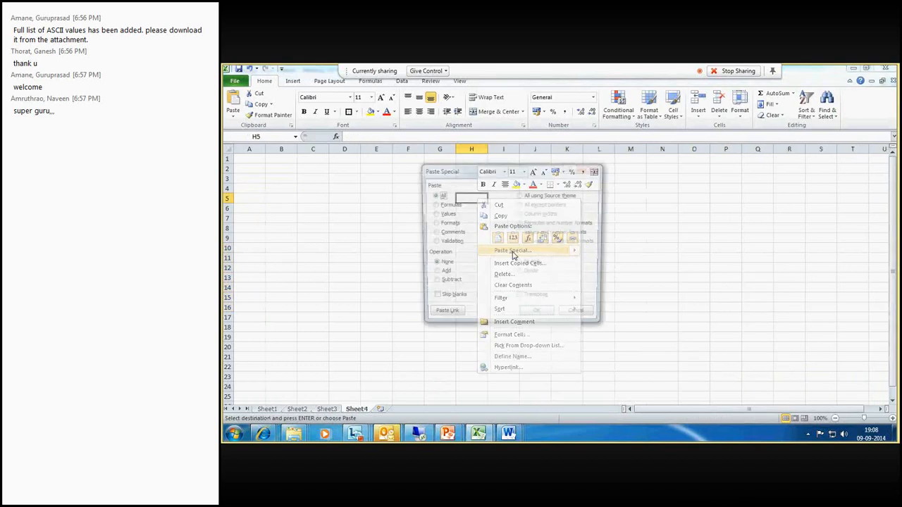
{"action": "left_click", "coordinate": [432, 214]}
{"action": "left_click", "coordinate": [520, 299]}
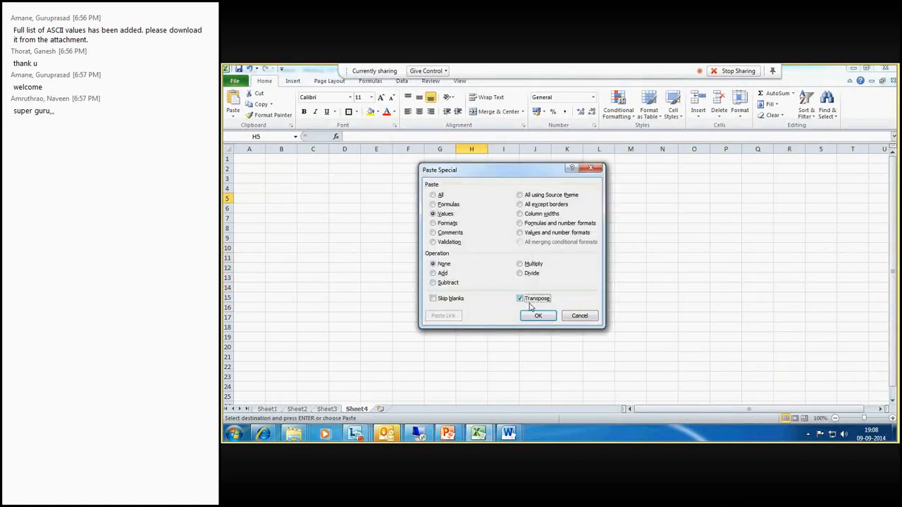
{"action": "left_click", "coordinate": [537, 317]}
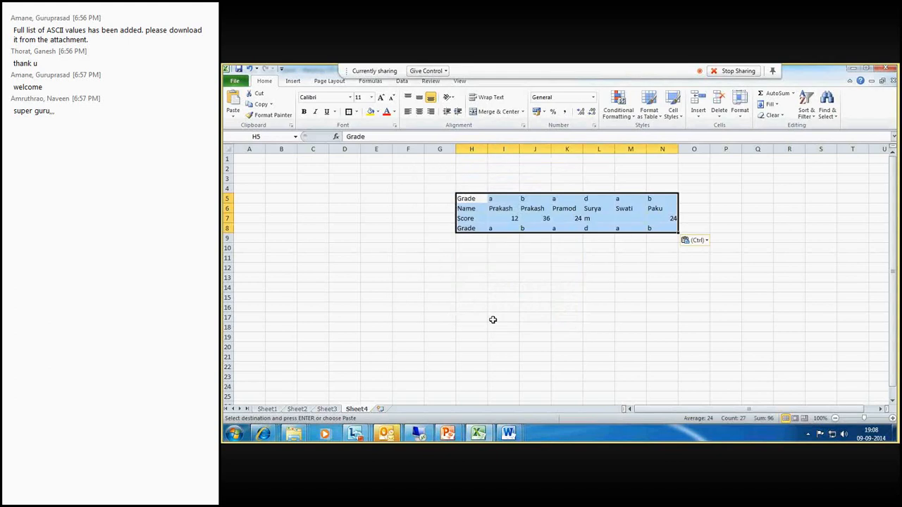
- Enter =VLOOKUP(M6,6:8,3,0) in L14 to look up Swati's grade in the transposed table
{"action": "left_click", "coordinate": [492, 320]}
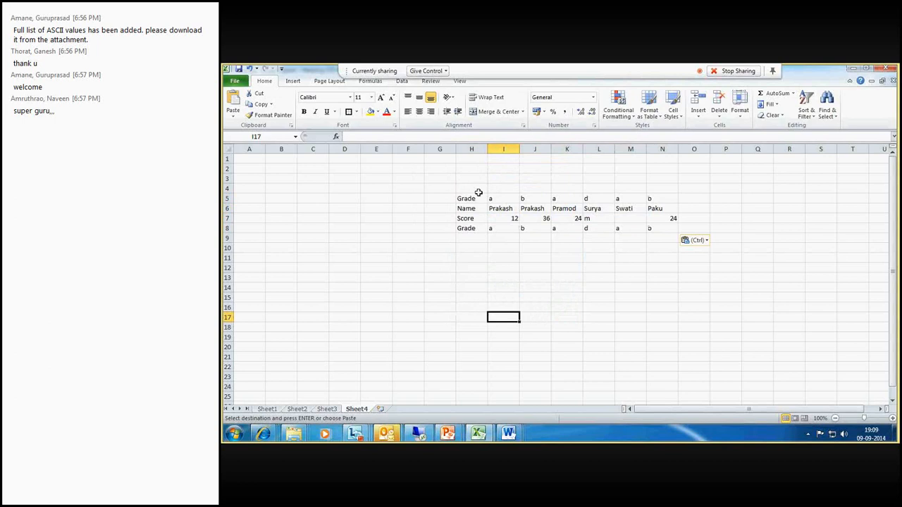
{"action": "left_click_drag", "start_coordinate": [505, 148], "coordinate": [663, 150]}
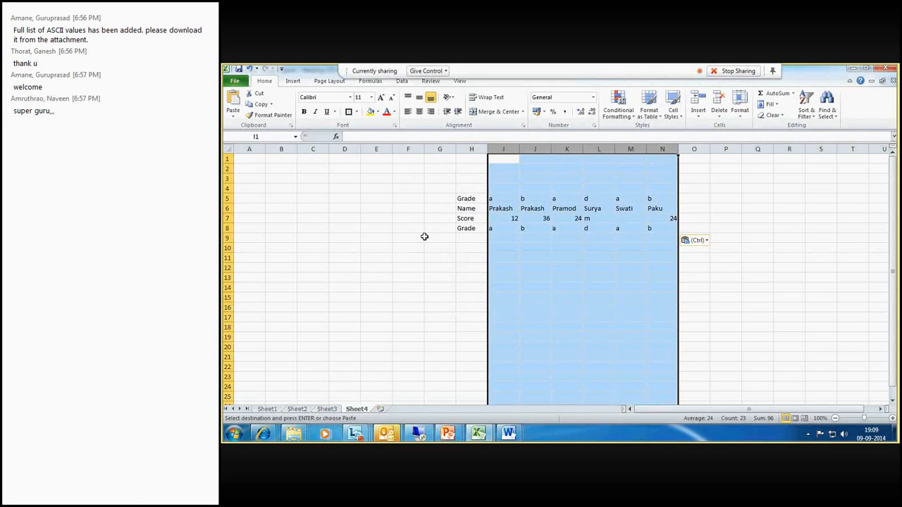
{"action": "left_click_drag", "start_coordinate": [227, 188], "coordinate": [227, 228]}
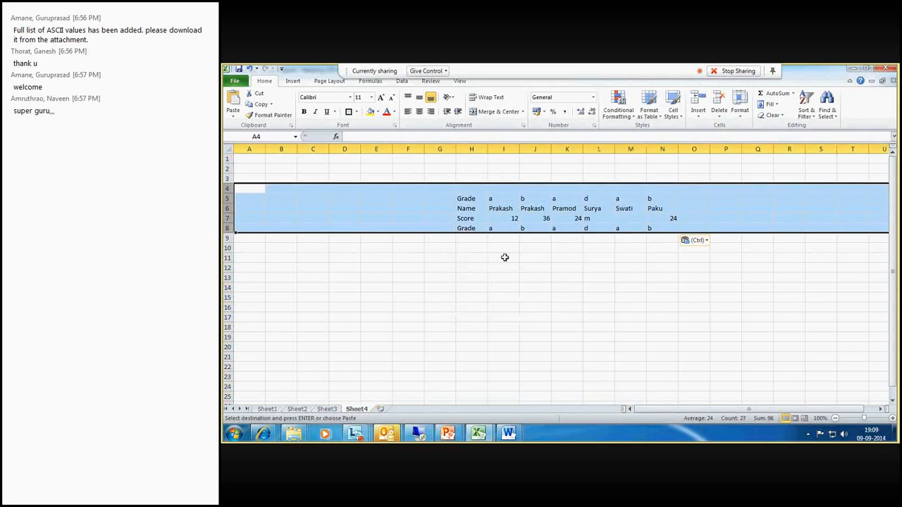
{"action": "left_click", "coordinate": [587, 284]}
{"action": "type", "text": "="}
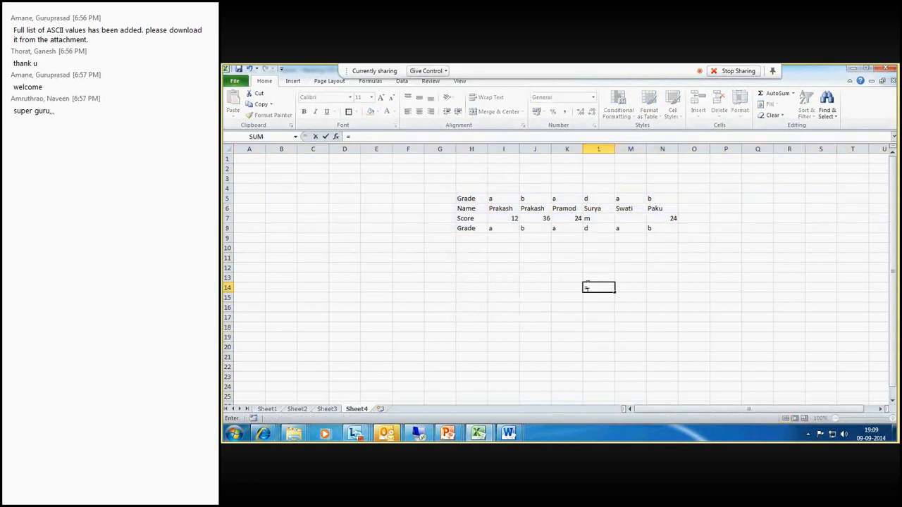
{"action": "type", "text": "vloo"}
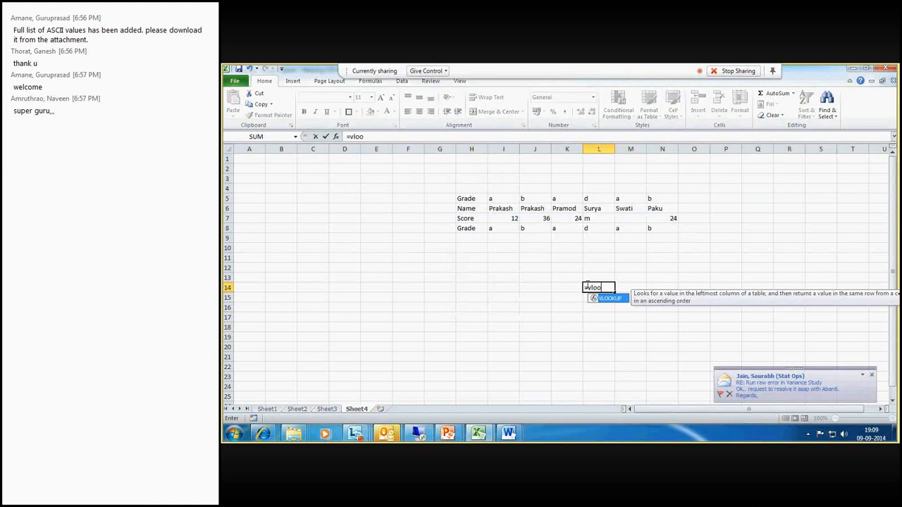
{"action": "type", "text": "kup("}
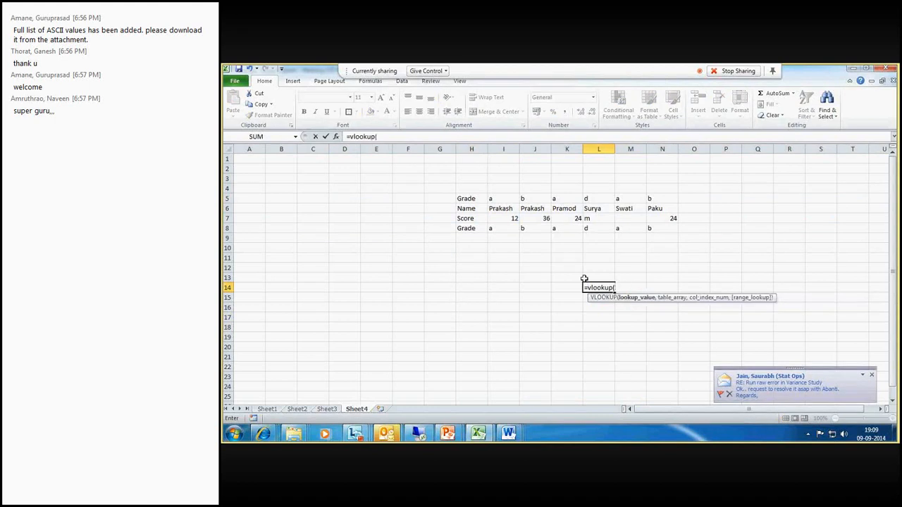
{"action": "left_click", "coordinate": [630, 209]}
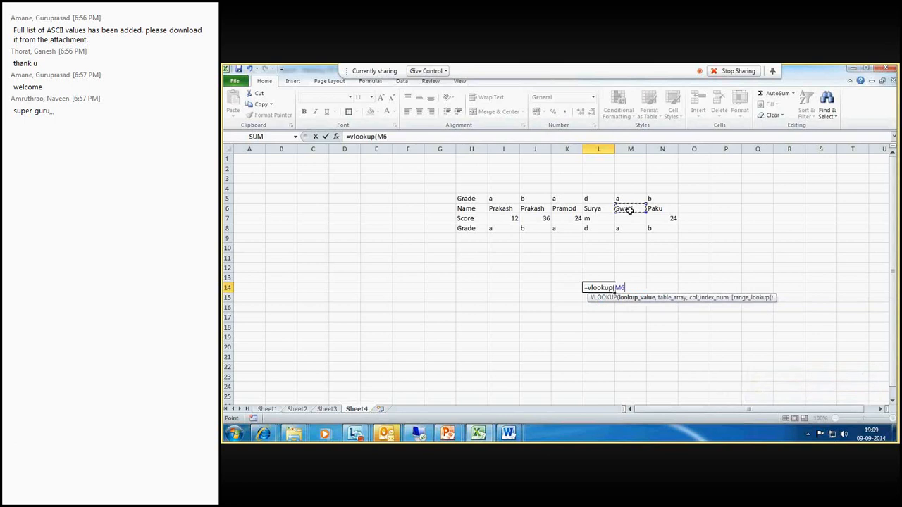
{"action": "type", "text": ","}
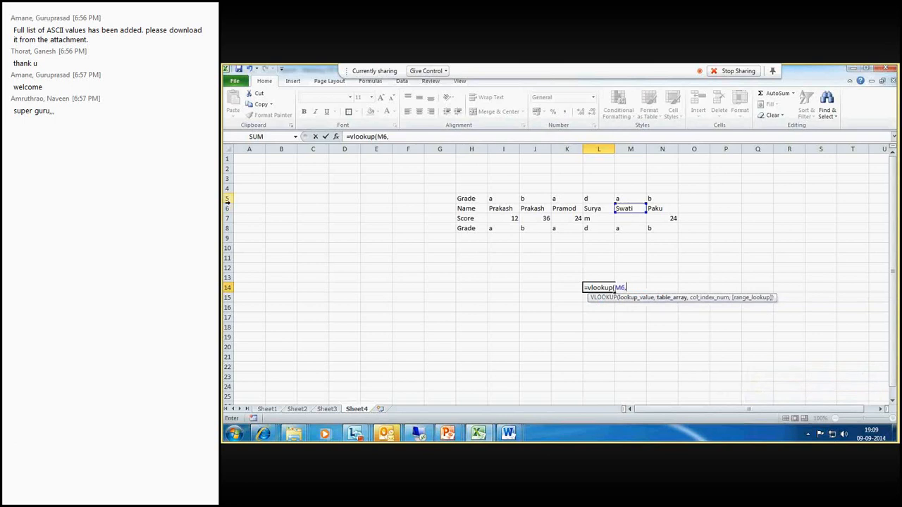
{"action": "left_click_drag", "start_coordinate": [227, 208], "coordinate": [227, 228]}
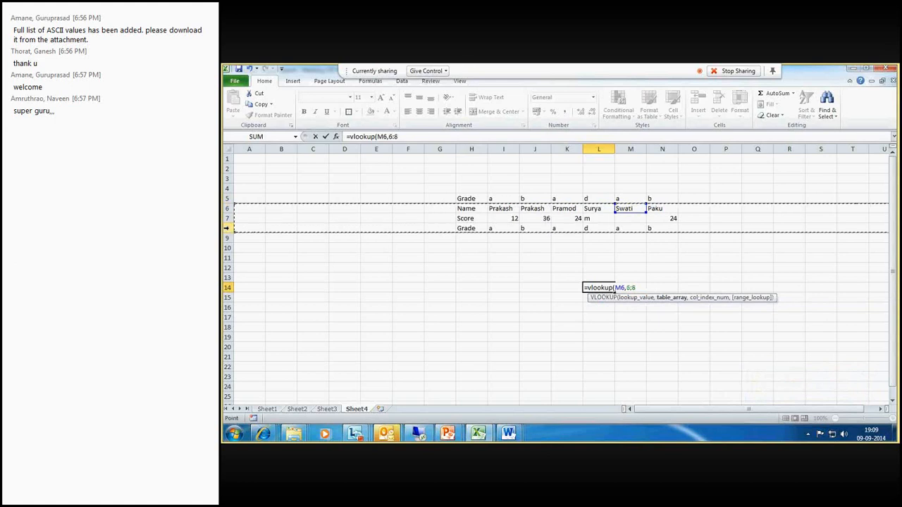
{"action": "type", "text": ","}
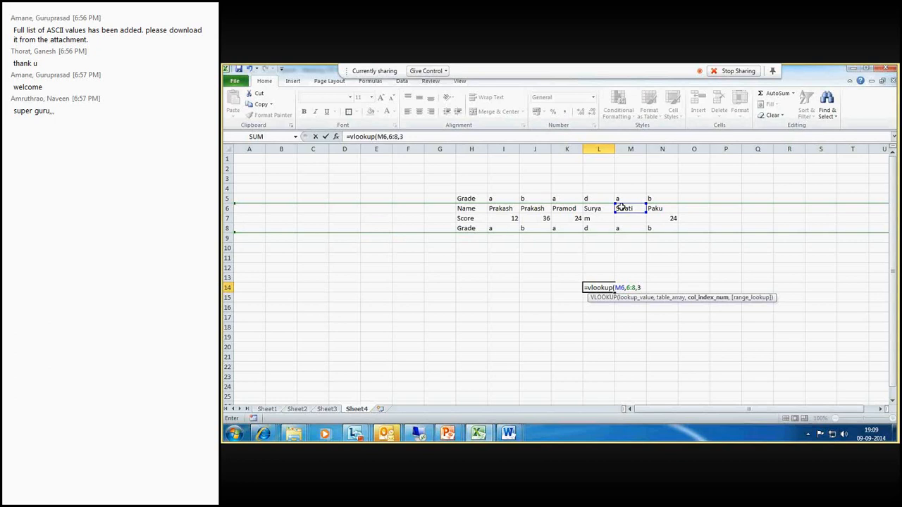
{"action": "type", "text": "3"}
{"action": "type", "text": ",0)"}
{"action": "key", "text": "Return"}
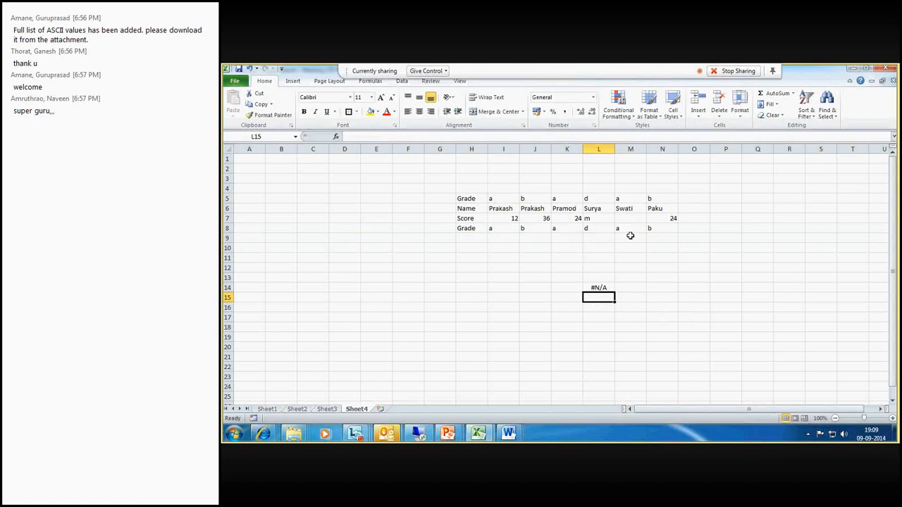
- Change the formula in L14 from VLOOKUP to HLOOKUP, giving =HLOOKUP(M6,6:8,3,0)
{"action": "left_click", "coordinate": [602, 289]}
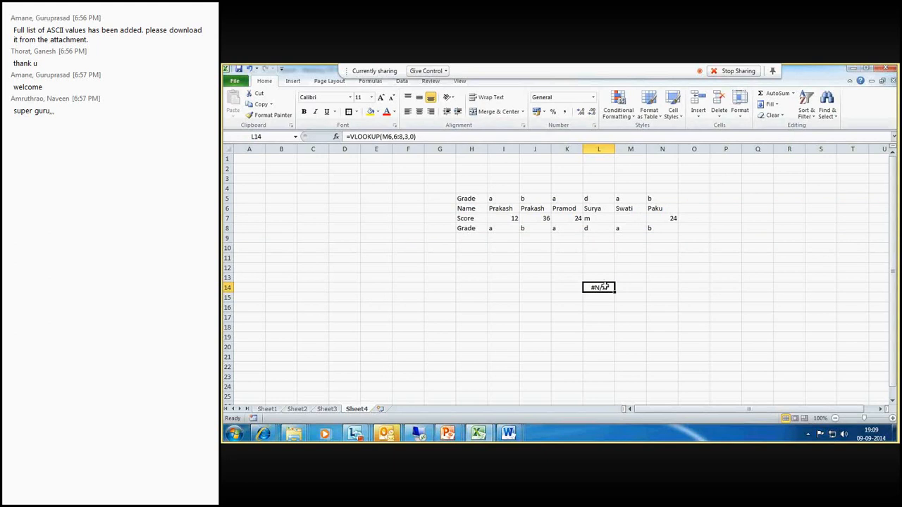
{"action": "left_click", "coordinate": [354, 137]}
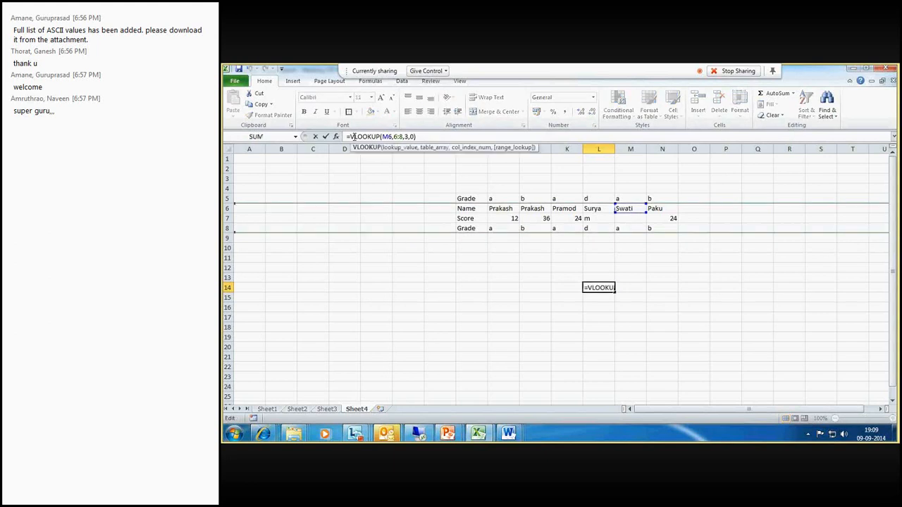
{"action": "key", "text": "BackSpace"}
{"action": "type", "text": "h"}
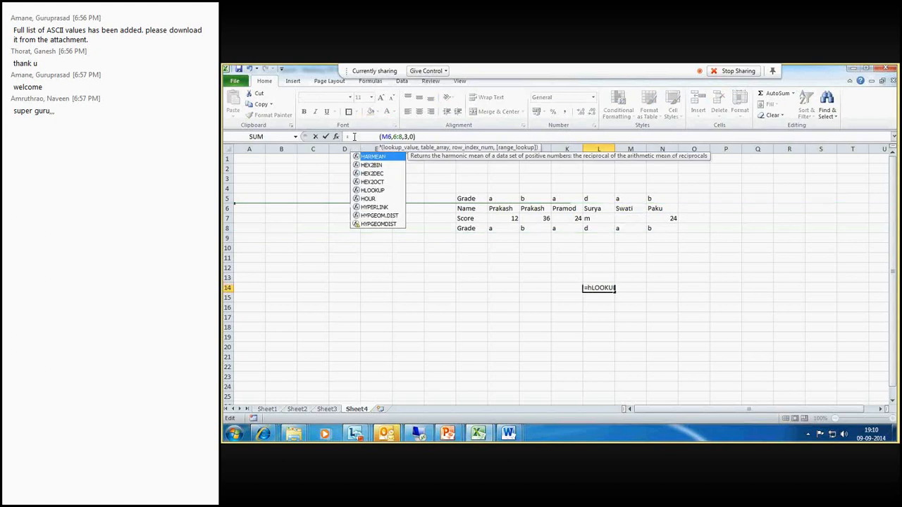
{"action": "key", "text": "Return"}
{"action": "left_click", "coordinate": [599, 287]}
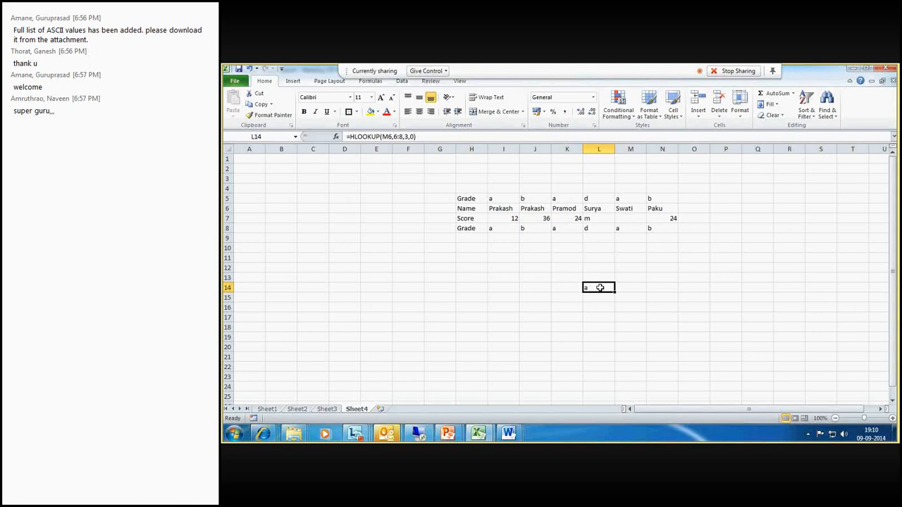
- Switch to the Lync meeting window, scroll its participant list, and return to the Excel workbook
{"action": "left_click", "coordinate": [591, 308]}
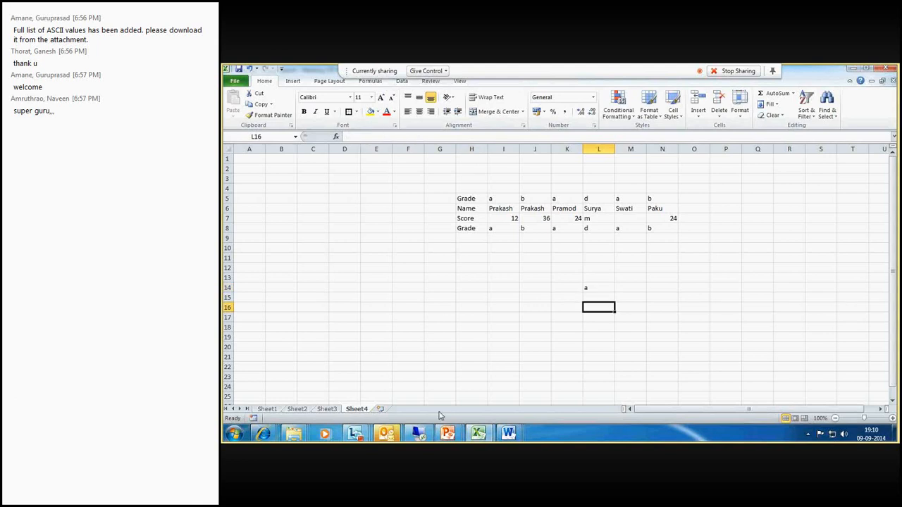
{"action": "left_click", "coordinate": [358, 435]}
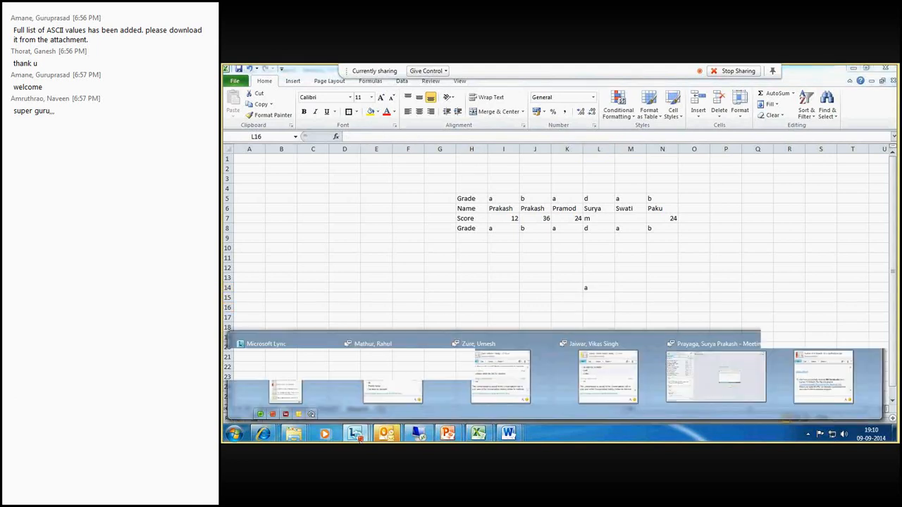
{"action": "mouse_move", "coordinate": [745, 403]}
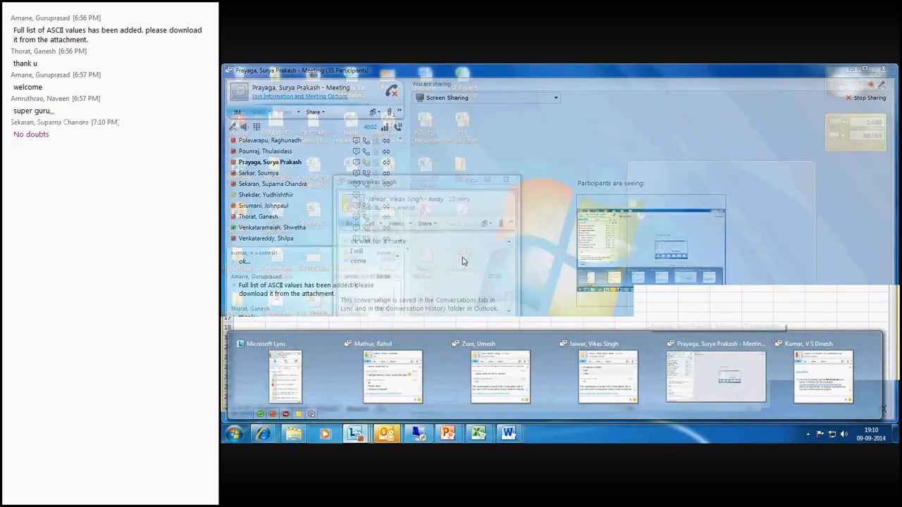
{"action": "left_click", "coordinate": [694, 370]}
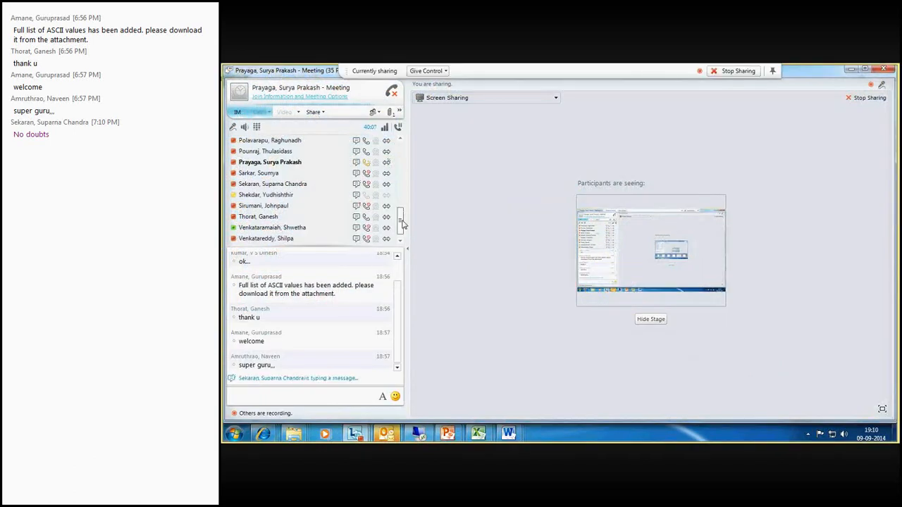
{"action": "left_click_drag", "start_coordinate": [402, 221], "coordinate": [402, 228]}
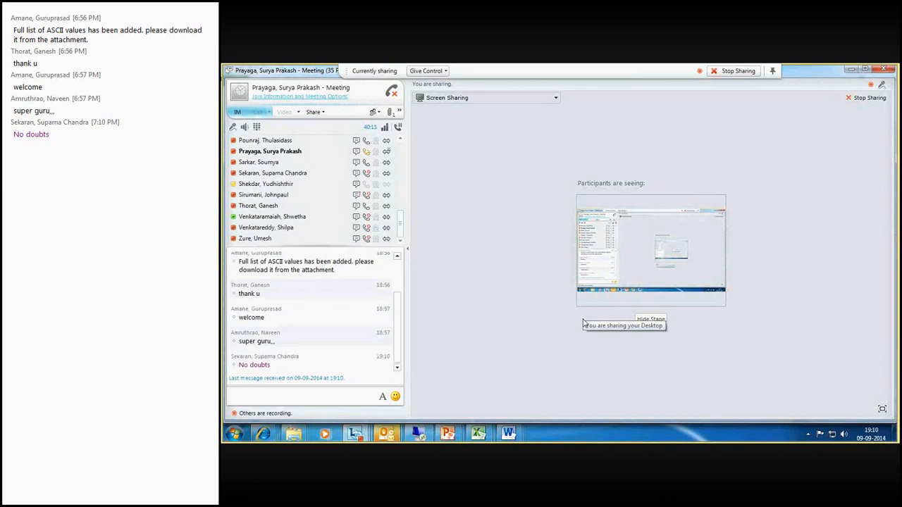
{"action": "left_click", "coordinate": [486, 435]}
{"action": "left_click", "coordinate": [444, 406]}
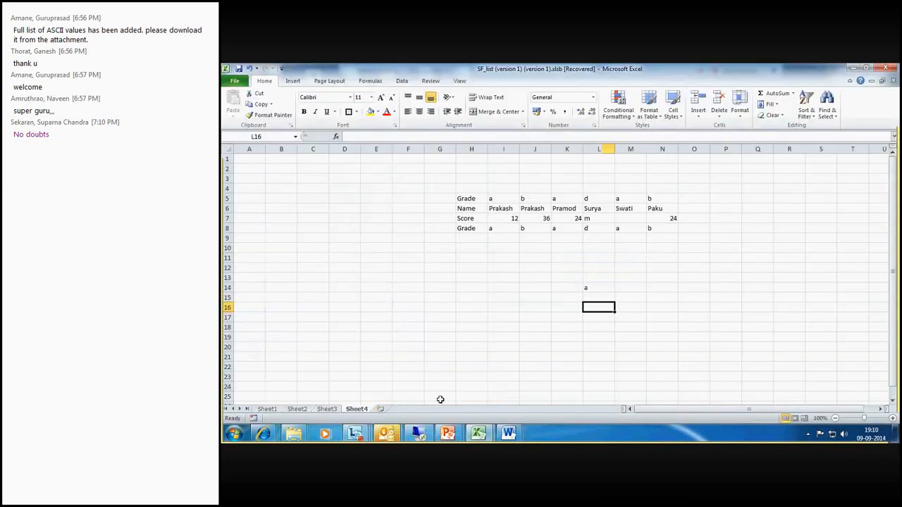
- Review the transposed table rows and the HLOOKUP formula in L14
{"action": "left_click_drag", "start_coordinate": [465, 199], "coordinate": [657, 229]}
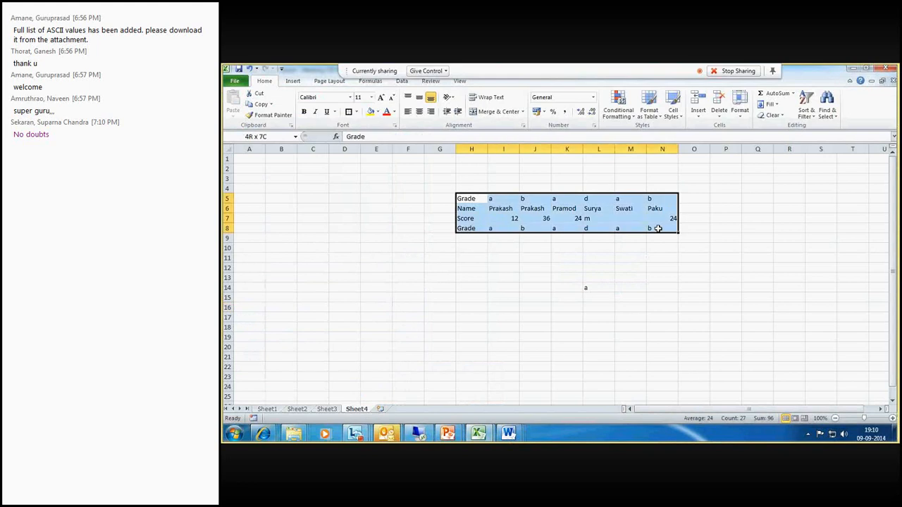
{"action": "left_click", "coordinate": [585, 288]}
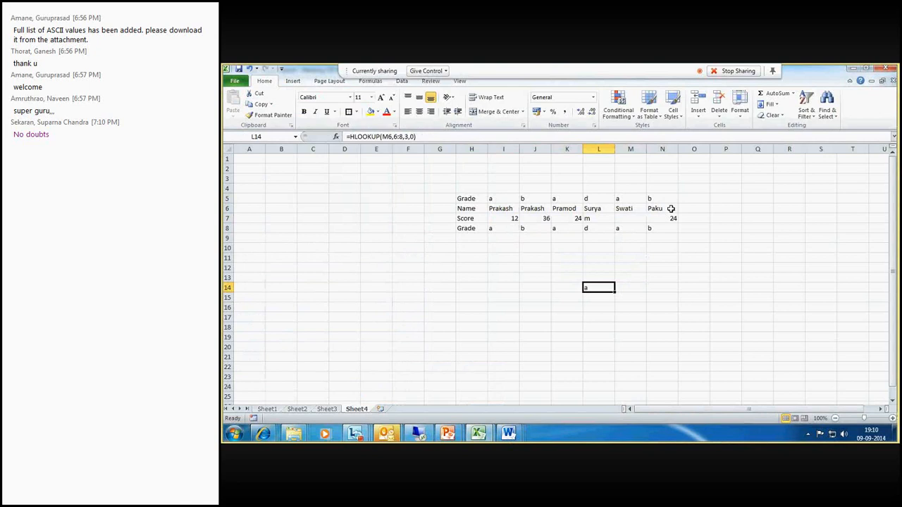
{"action": "mouse_move", "coordinate": [670, 209]}
{"action": "left_mouse_down"}
{"action": "mouse_move", "coordinate": [467, 208]}
{"action": "mouse_move", "coordinate": [662, 209]}
{"action": "left_mouse_up"}
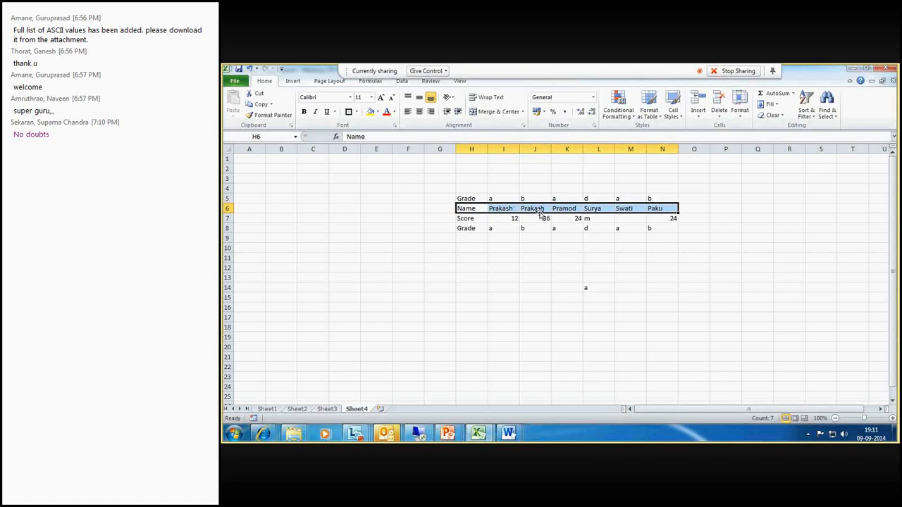
{"action": "left_click", "coordinate": [478, 249]}
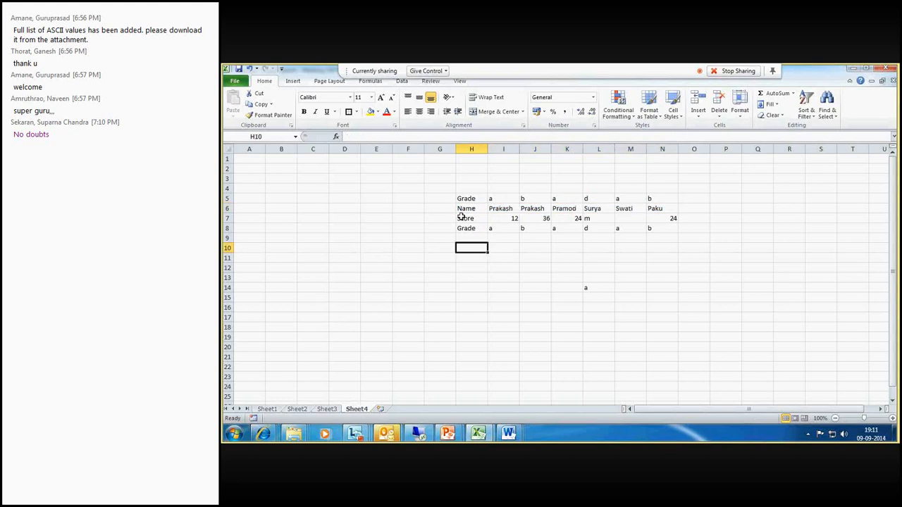
- Copy the Score row H7:N7 and paste it into row 9 starting at H9
{"action": "left_click_drag", "start_coordinate": [461, 216], "coordinate": [666, 219]}
{"action": "key", "text": "ctrl+c"}
{"action": "left_click", "coordinate": [473, 239]}
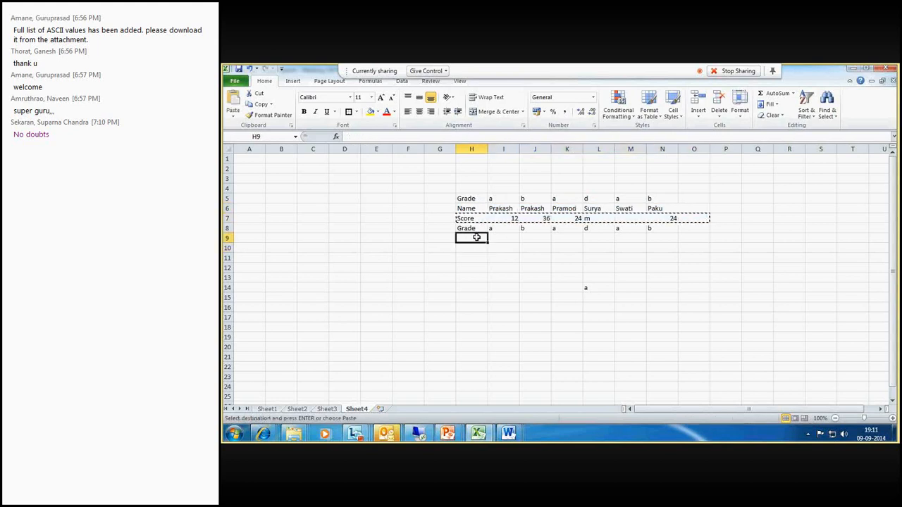
{"action": "key", "text": "ctrl+v"}
- Extend the table range in L14's formula to rows 6:9, giving =HLOOKUP(M6,6:9,3,0)
{"action": "left_click", "coordinate": [603, 296]}
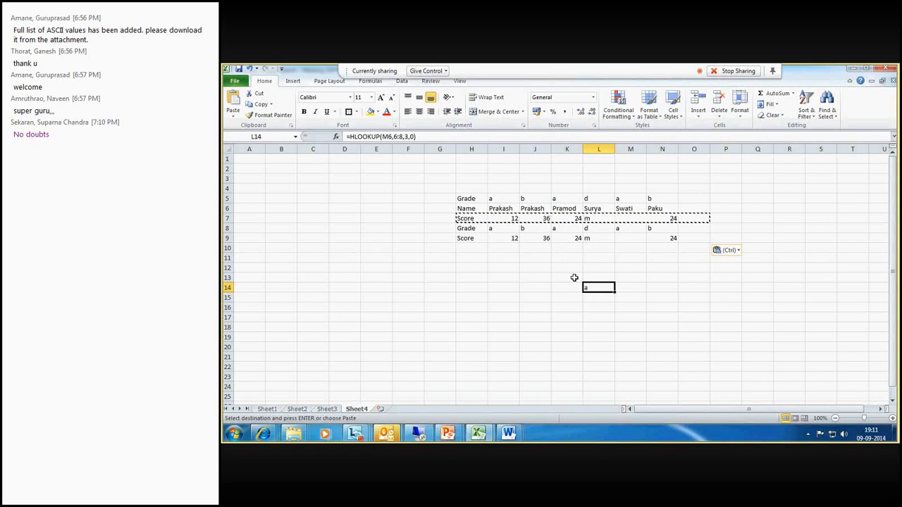
{"action": "left_click", "coordinate": [398, 137]}
{"action": "key", "text": "BackSpace"}
{"action": "type", "text": "9"}
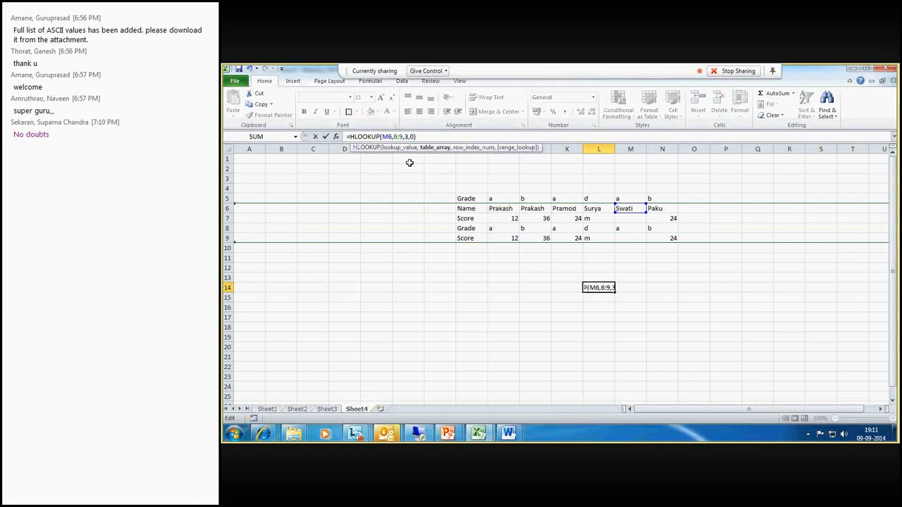
{"action": "key", "text": "Return"}
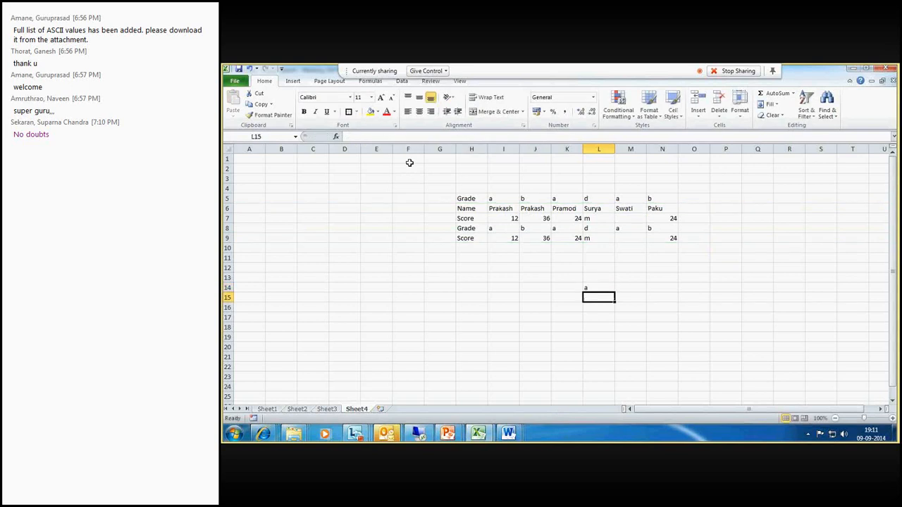
- Examine the table rows and the lookup formula in L14
{"action": "left_click", "coordinate": [594, 285]}
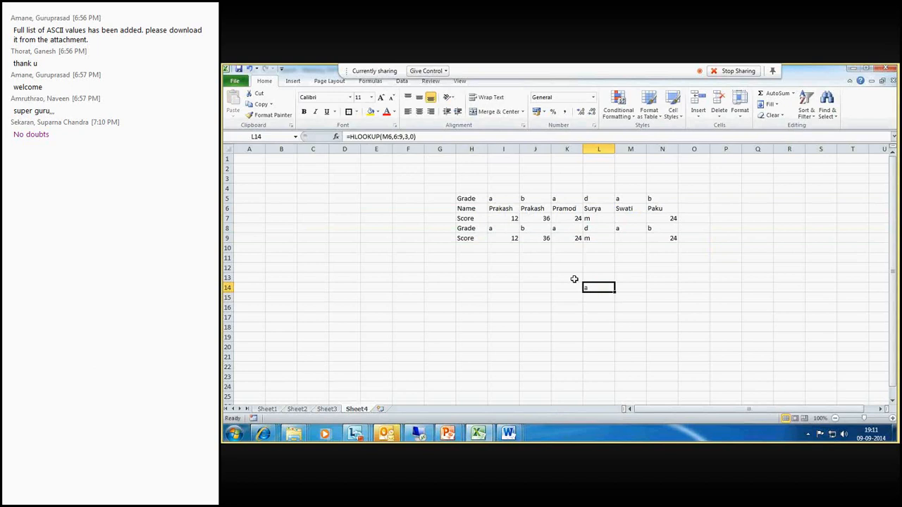
{"action": "left_click_drag", "start_coordinate": [465, 228], "coordinate": [665, 227]}
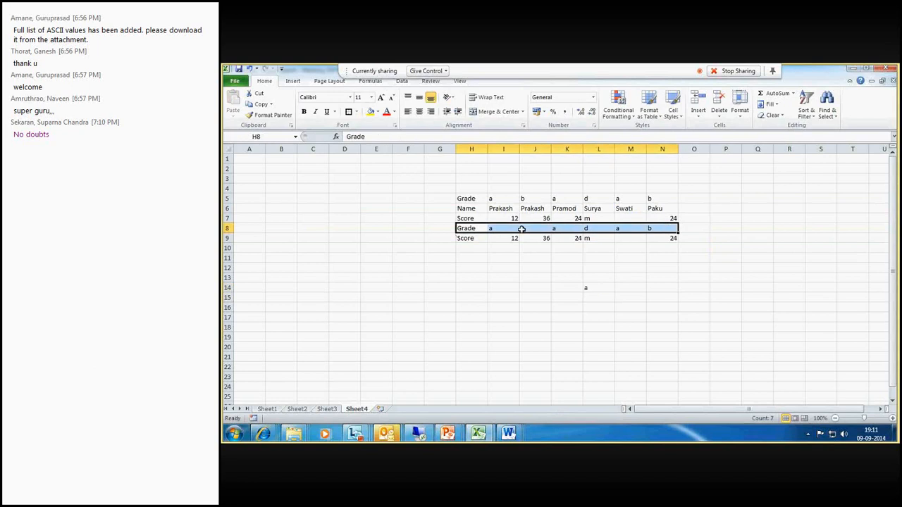
{"action": "left_click", "coordinate": [594, 288]}
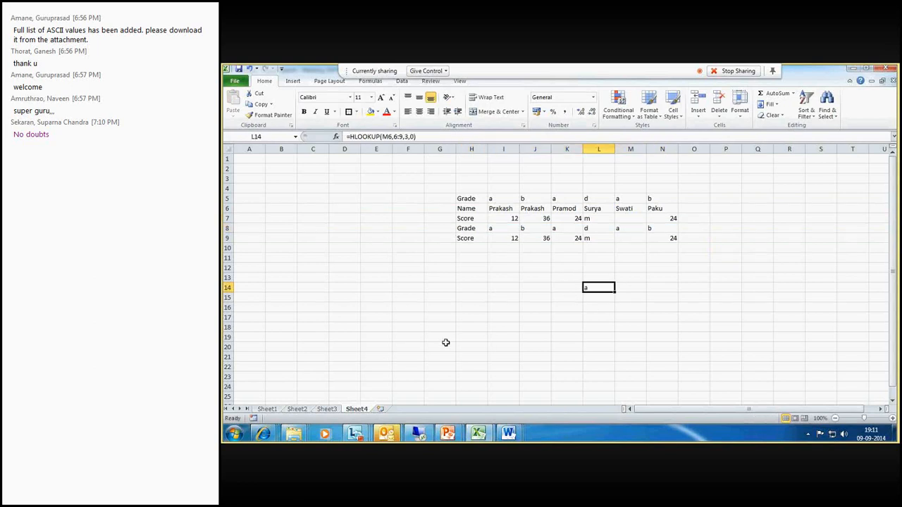
{"action": "left_click", "coordinate": [566, 285]}
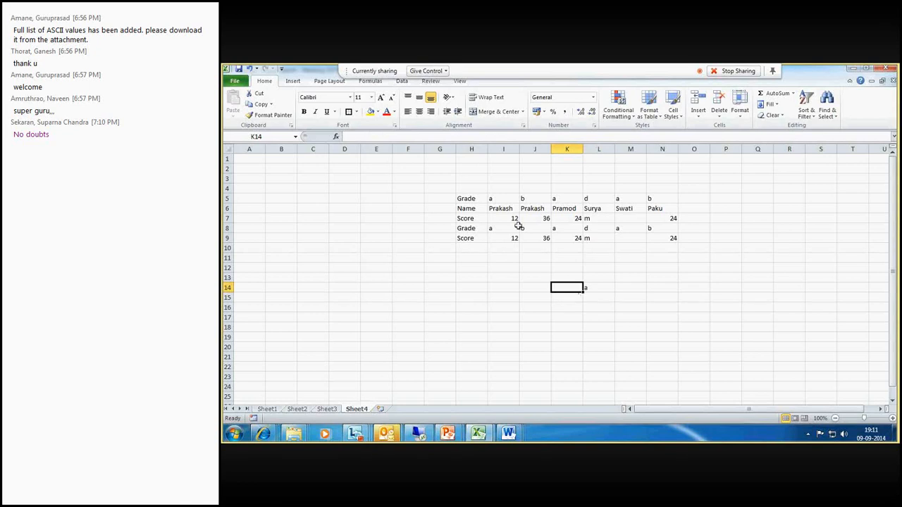
{"action": "left_click_drag", "start_coordinate": [466, 199], "coordinate": [666, 239]}
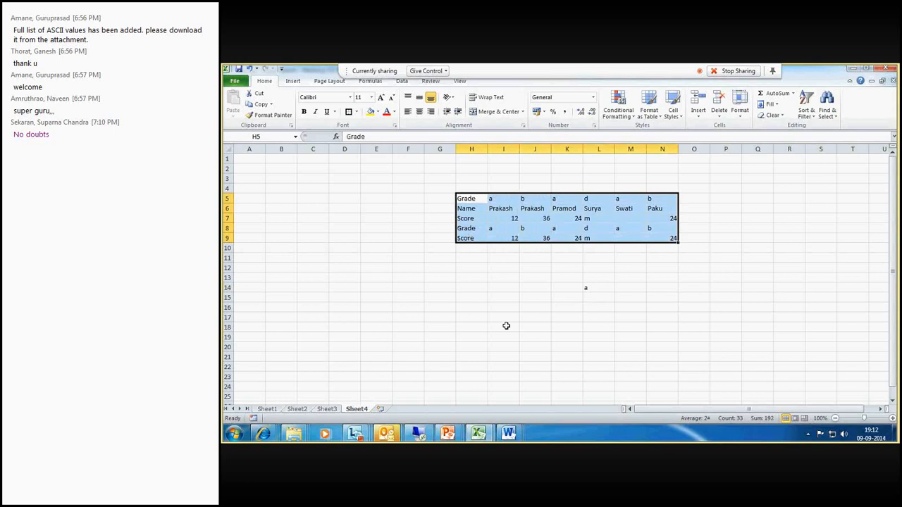
{"action": "left_click", "coordinate": [590, 280]}
{"action": "left_click", "coordinate": [601, 298]}
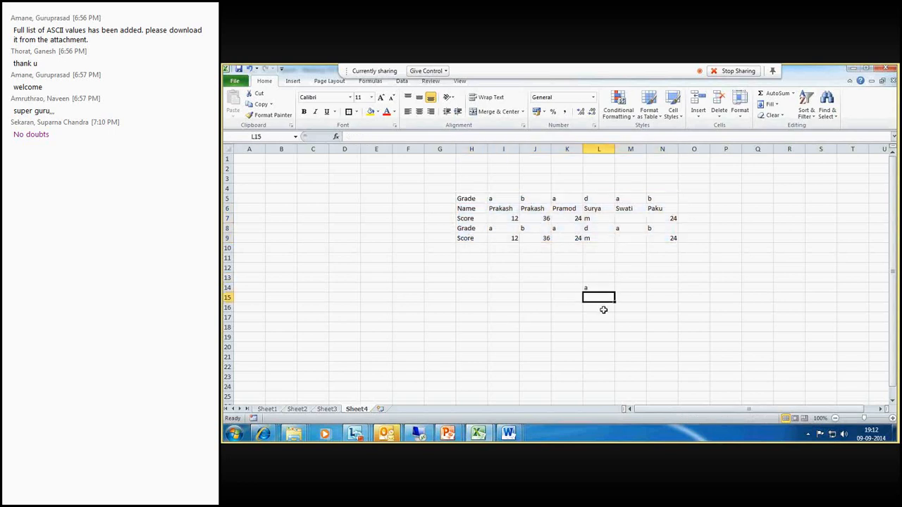
{"action": "left_click", "coordinate": [667, 309]}
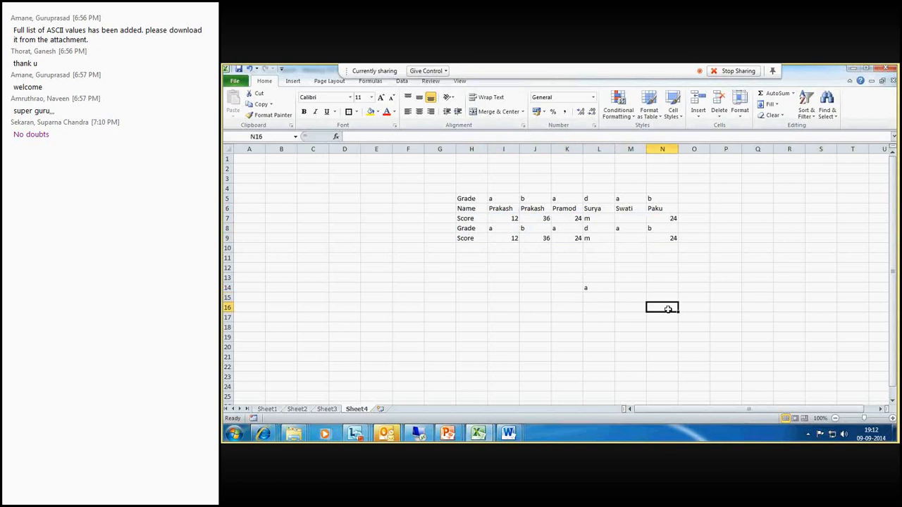
{"action": "type", "text": "="}
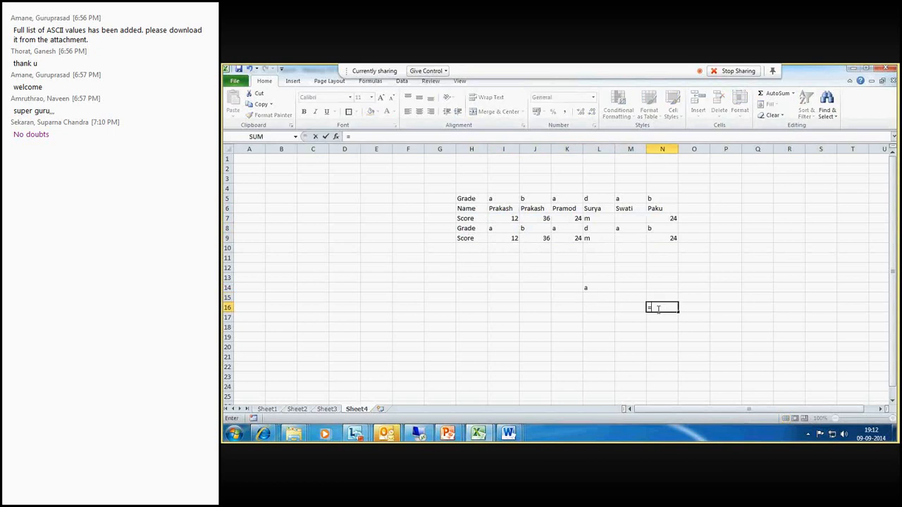
{"action": "left_click", "coordinate": [599, 289]}
{"action": "key", "text": "Escape"}
- Change L14's formula to VLOOKUP, giving =VLOOKUP(M6,6:9,3,0)
{"action": "left_click", "coordinate": [600, 288]}
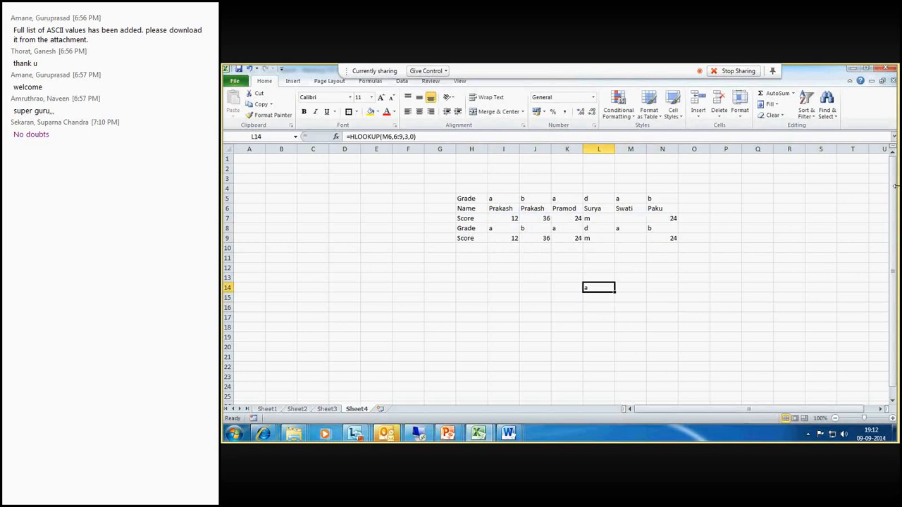
{"action": "left_click", "coordinate": [355, 136]}
{"action": "key", "text": "BackSpace"}
{"action": "type", "text": "v"}
{"action": "key", "text": "ctrl+Return"}
- Wrap L14's formula in IFERROR returning 0: =IFERROR(VLOOKUP(M6,6:9,3,0),0)
{"action": "left_click", "coordinate": [349, 136]}
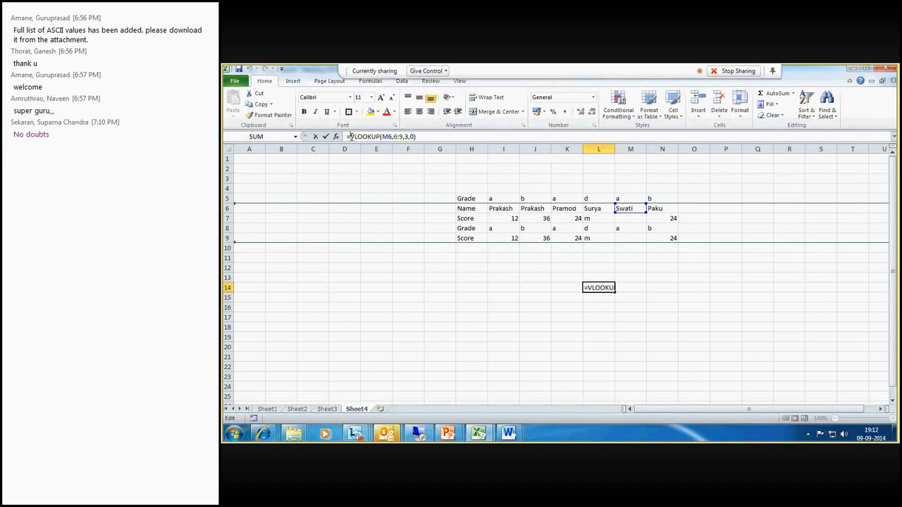
{"action": "type", "text": "If"}
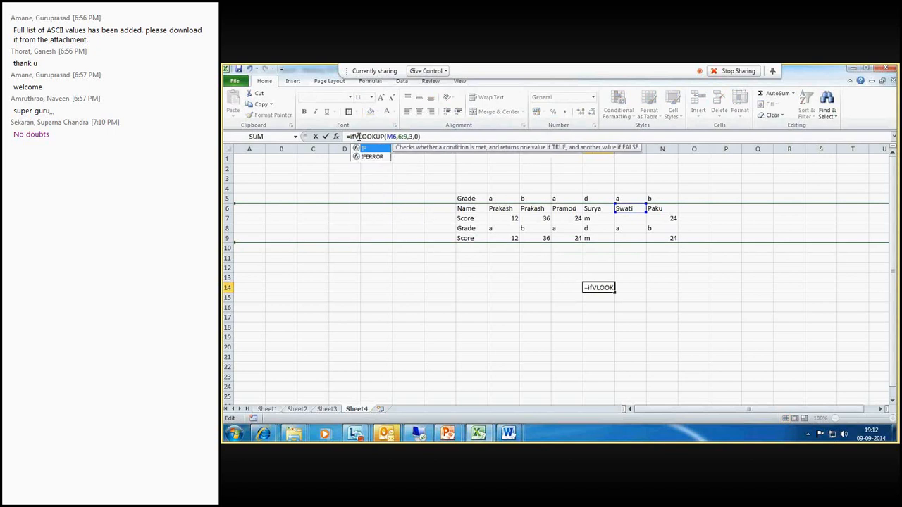
{"action": "type", "text": "error"}
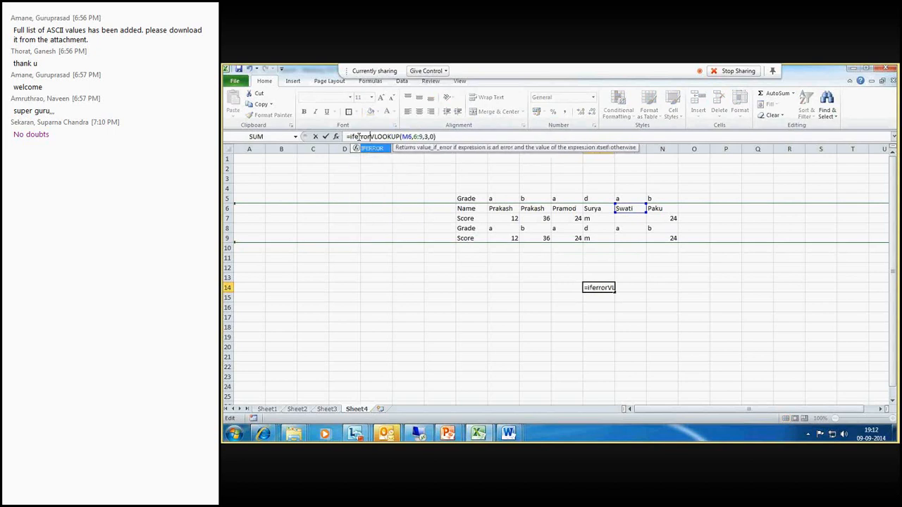
{"action": "type", "text": "("}
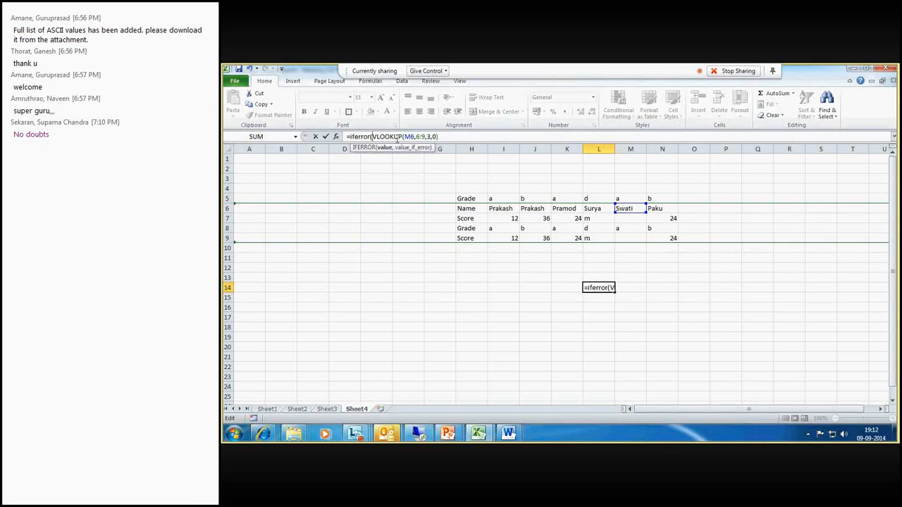
{"action": "left_click", "coordinate": [446, 136]}
{"action": "type", "text": ","}
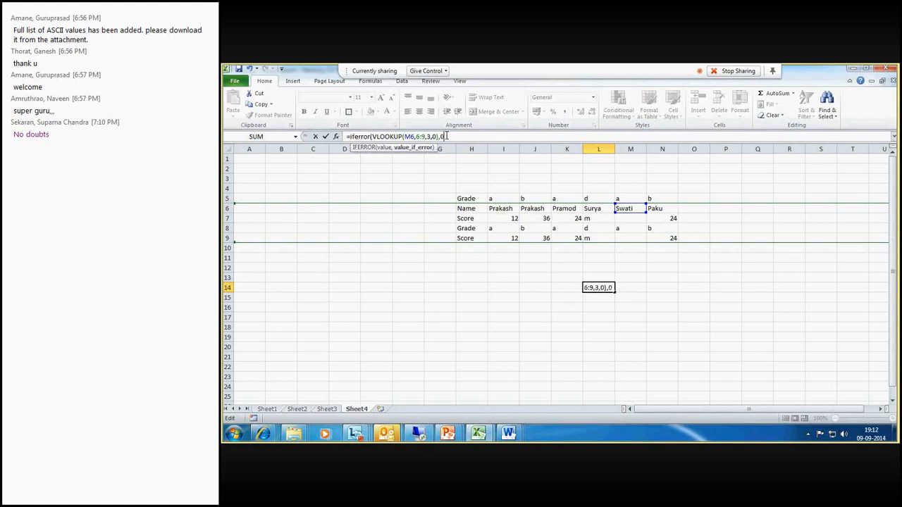
{"action": "type", "text": "0)"}
{"action": "key", "text": "Return"}
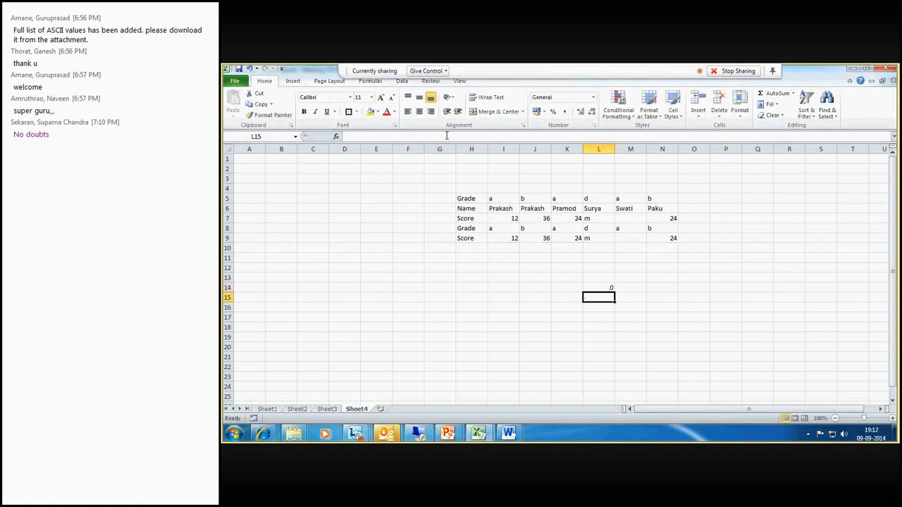
{"action": "key", "text": "Up"}
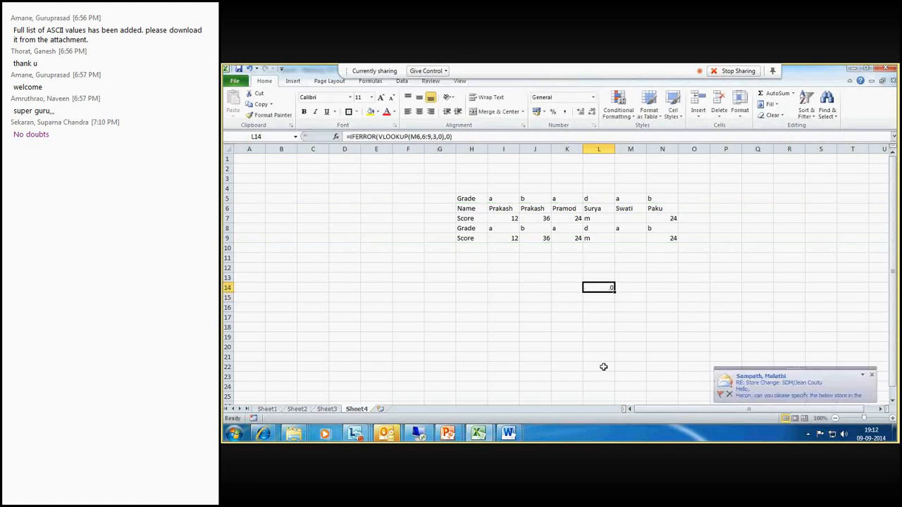
{"action": "left_click", "coordinate": [872, 377]}
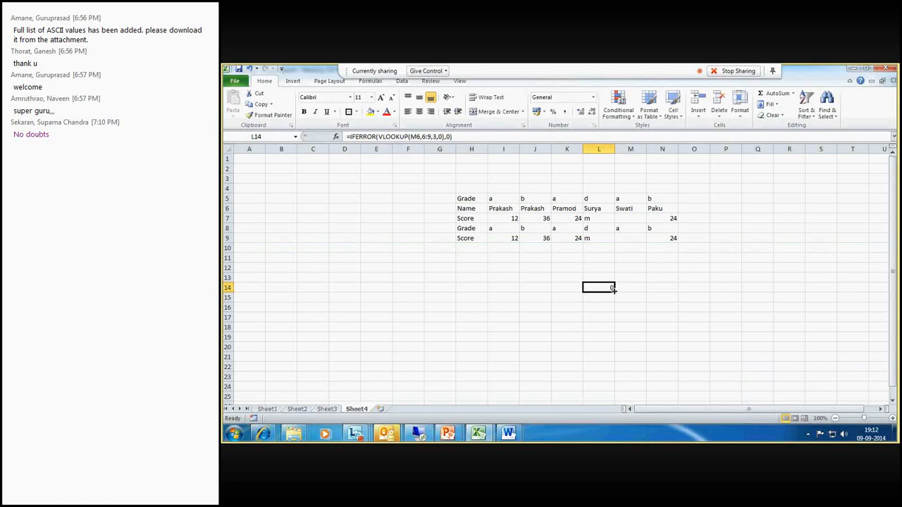
{"action": "left_click", "coordinate": [695, 285]}
{"action": "type", "text": "=i"}
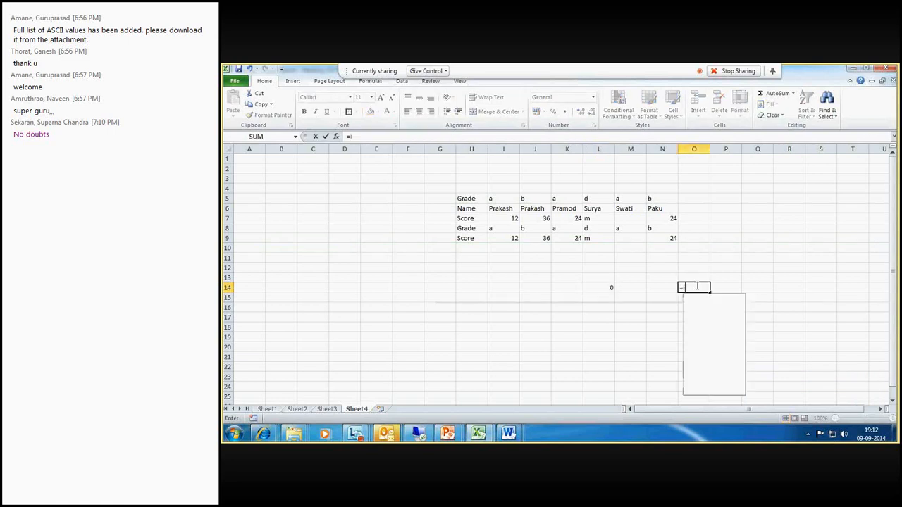
{"action": "type", "text": "ferrpr"}
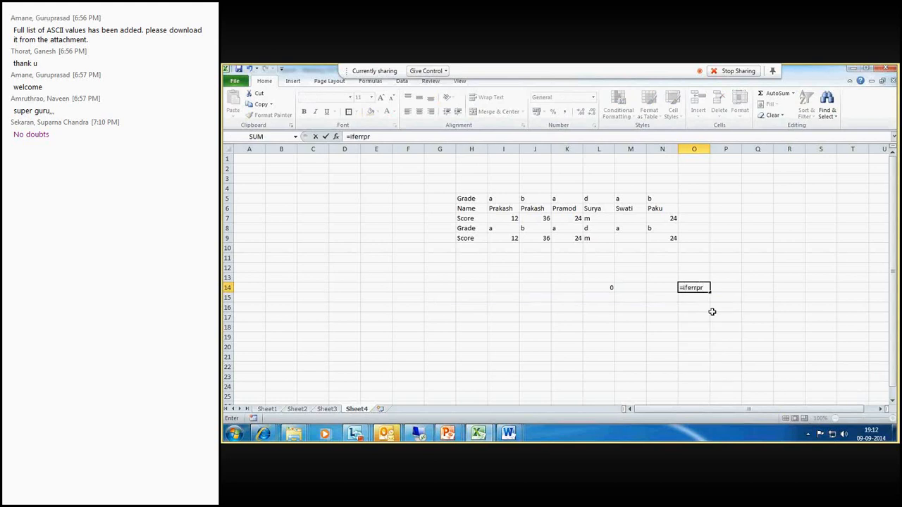
{"action": "key", "text": "BackSpace"}
{"action": "key", "text": "BackSpace"}
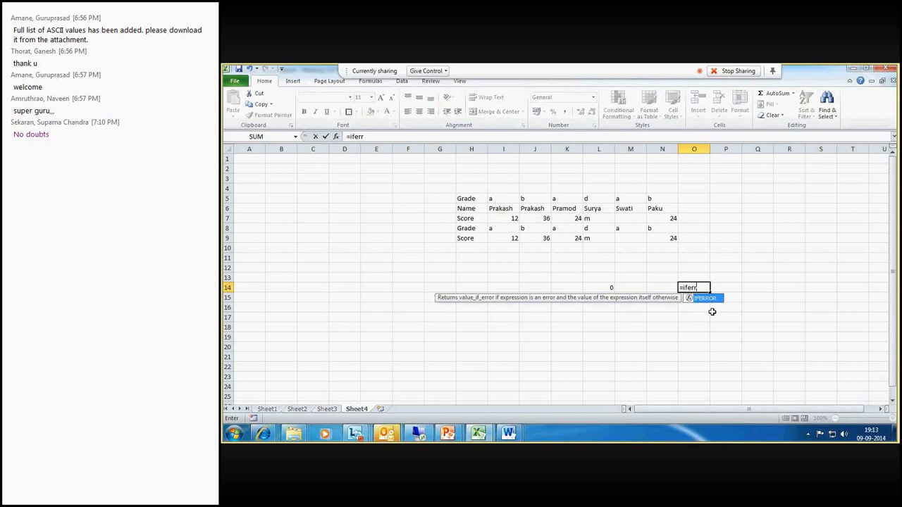
{"action": "type", "text": "or"}
{"action": "type", "text": "("}
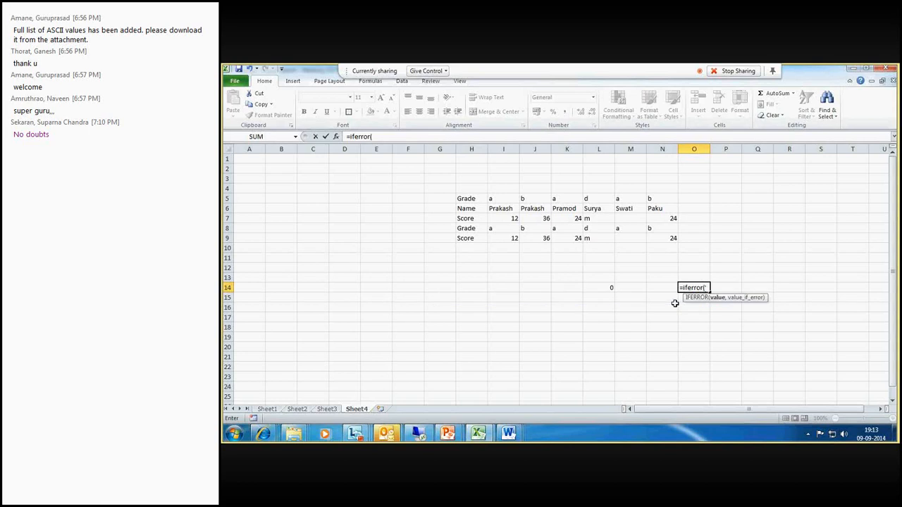
{"action": "key", "text": "Escape"}
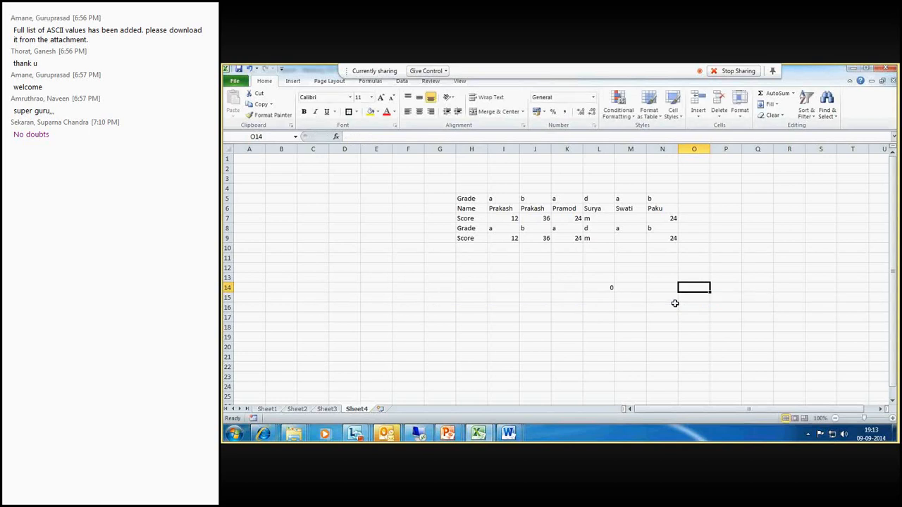
- Replace the IFERROR fallback in L14 with the text "Formula is wrong"
{"action": "left_click", "coordinate": [599, 288]}
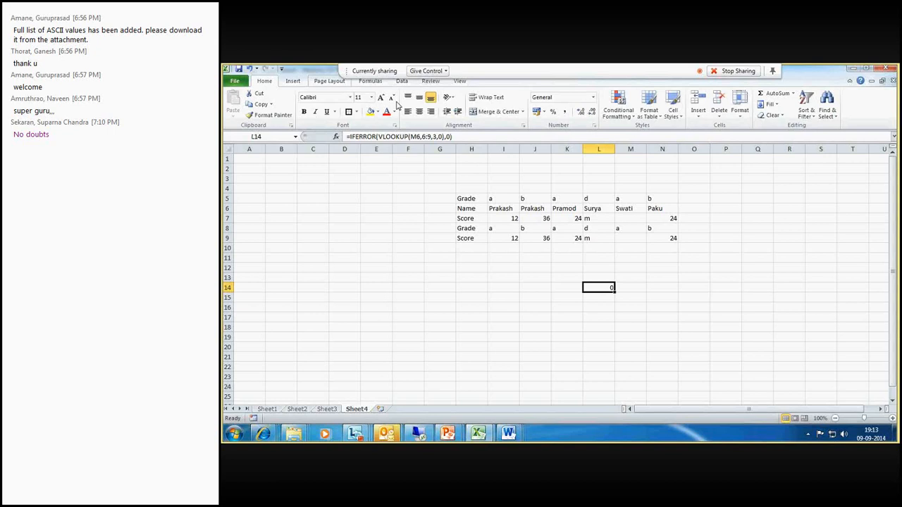
{"action": "left_click", "coordinate": [449, 137]}
{"action": "key", "text": "BackSpace"}
{"action": "type", "text": "F"}
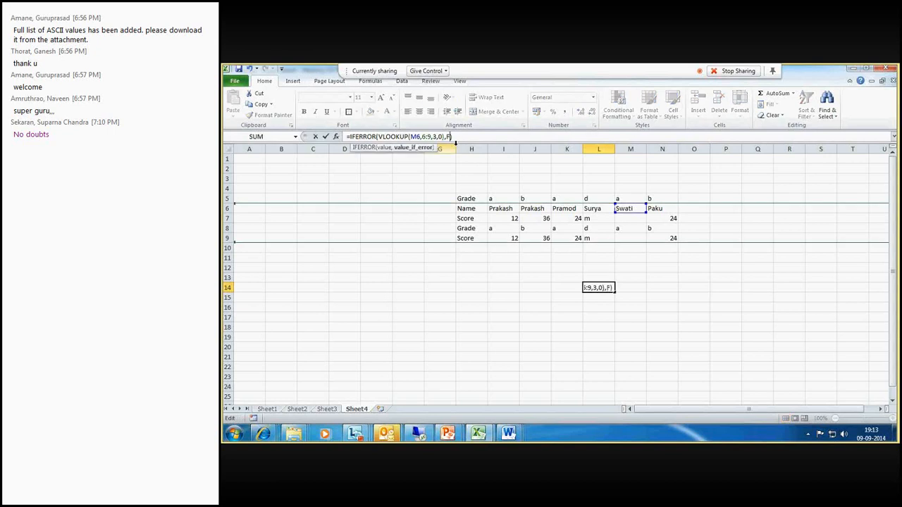
{"action": "key", "text": "BackSpace"}
{"action": "type", "text": "\"Formula is wrong\""}
{"action": "key", "text": "Return"}
{"action": "key", "text": "Up"}
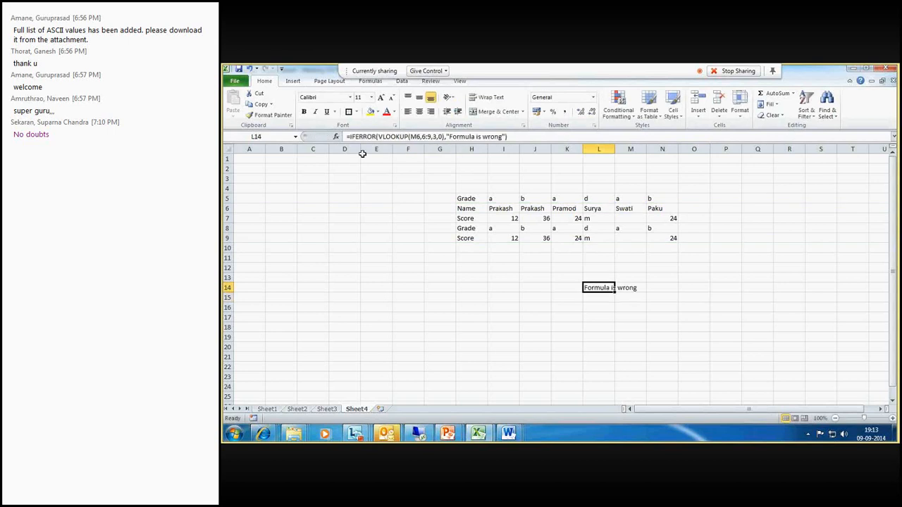
- Switch L14's inner lookup to HLOOKUP, giving =IFERROR(HLOOKUP(M6,6:9,3,0),"Formula is wrong")
{"action": "left_click", "coordinate": [384, 136]}
{"action": "key", "text": "BackSpace"}
{"action": "type", "text": "h"}
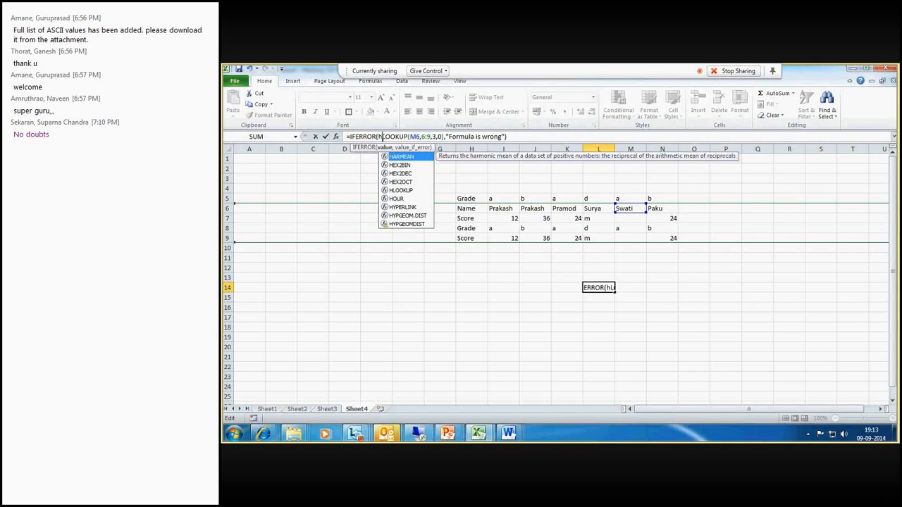
{"action": "key", "text": "Return"}
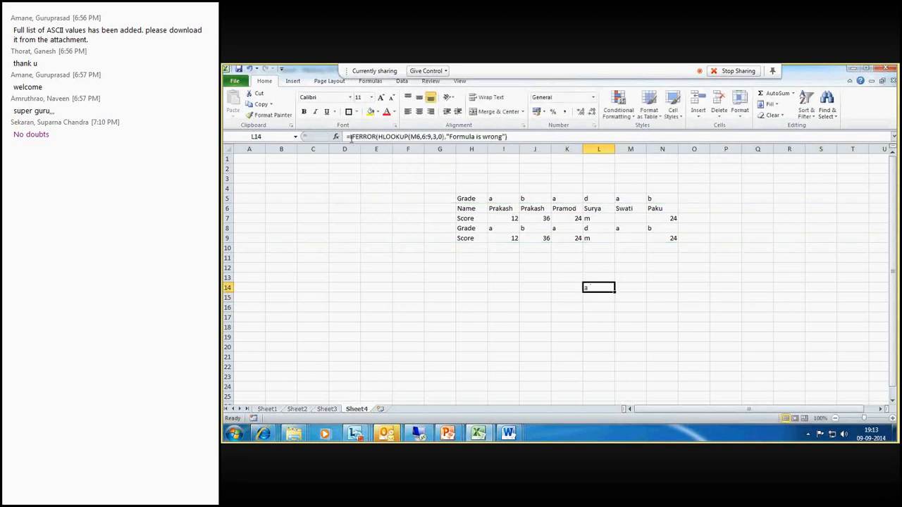
- Switch L14's inner lookup back to VLOOKUP, giving =IFERROR(VLOOKUP(M6,6:9,3,0),"Formula is wrong")
{"action": "double_click", "coordinate": [384, 136]}
{"action": "left_click", "coordinate": [384, 137]}
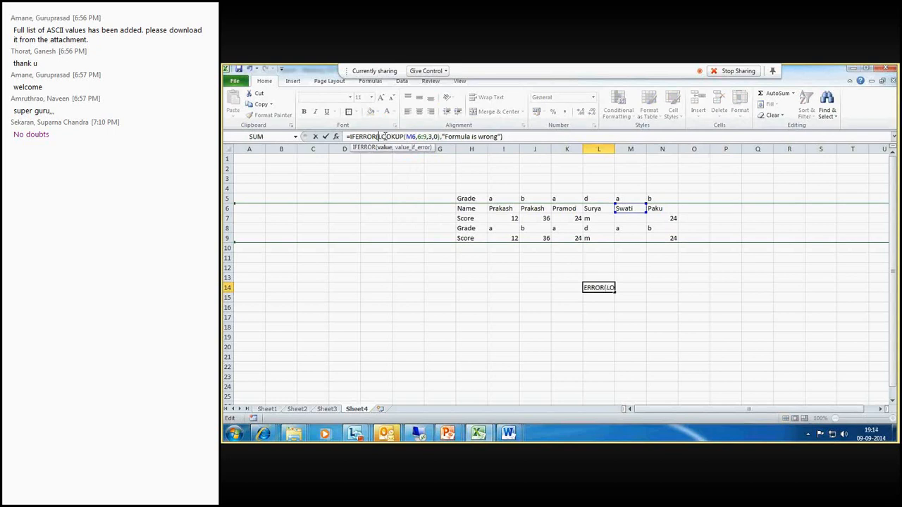
{"action": "key", "text": "Return"}
{"action": "left_click", "coordinate": [615, 148]}
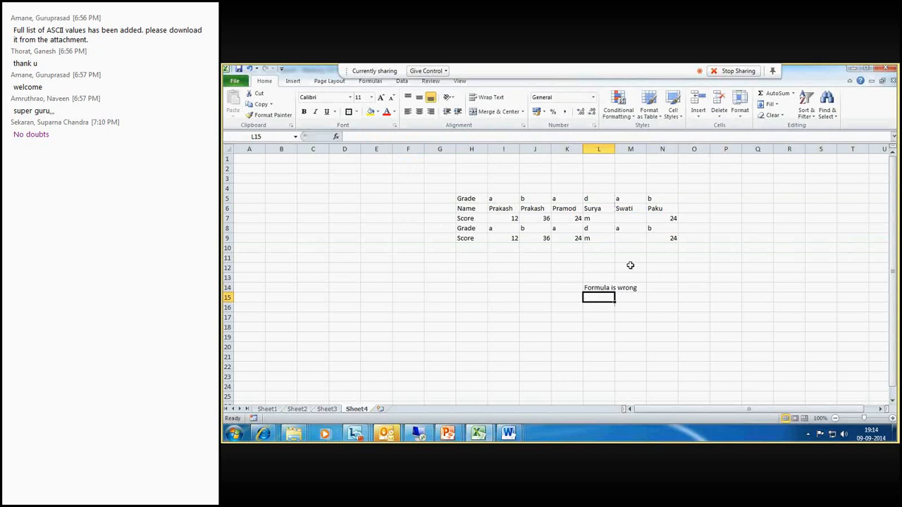
{"action": "left_click", "coordinate": [601, 287]}
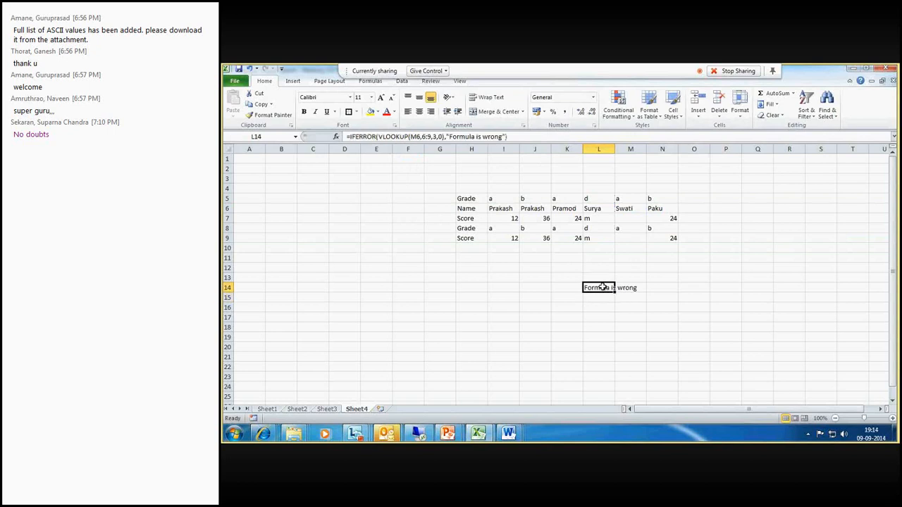
- Scroll through the meeting window's participant list, then return to the spreadsheet
{"action": "left_click", "coordinate": [358, 436]}
{"action": "left_click", "coordinate": [751, 390]}
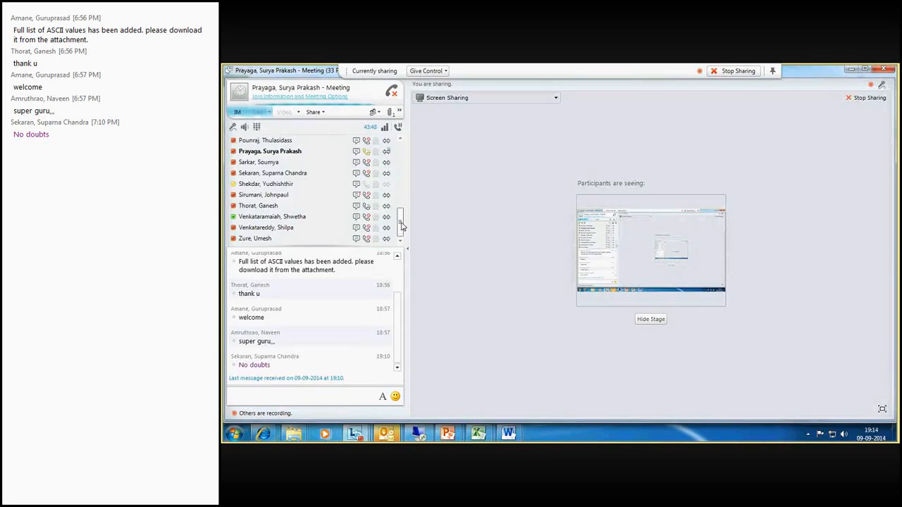
{"action": "left_click_drag", "start_coordinate": [402, 229], "coordinate": [399, 196]}
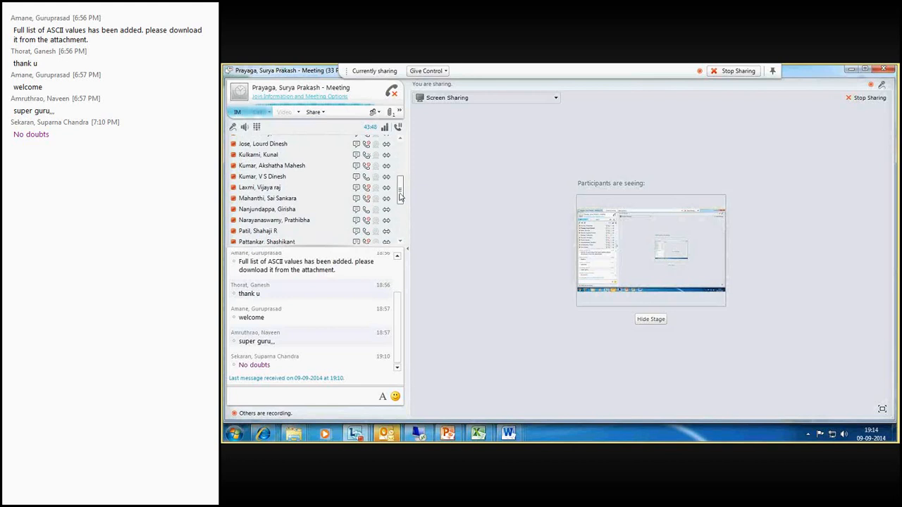
{"action": "left_click_drag", "start_coordinate": [399, 196], "coordinate": [401, 158]}
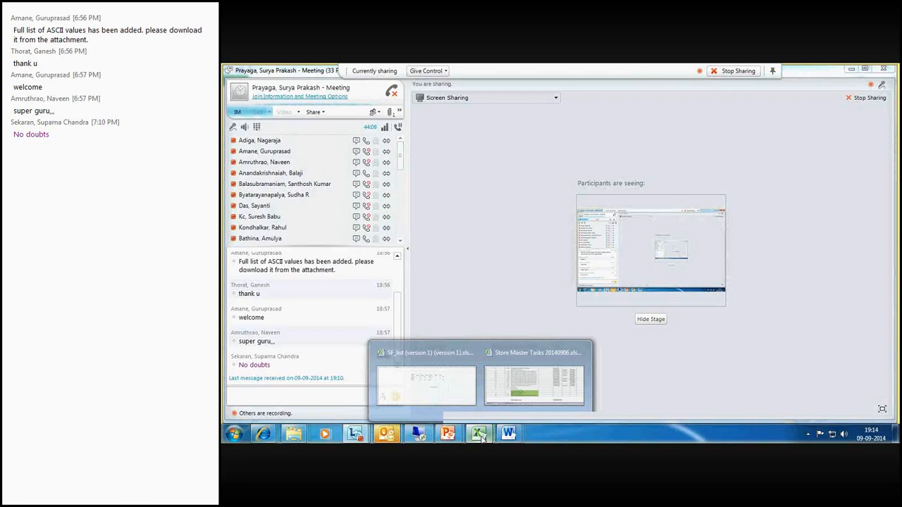
{"action": "left_click", "coordinate": [429, 385]}
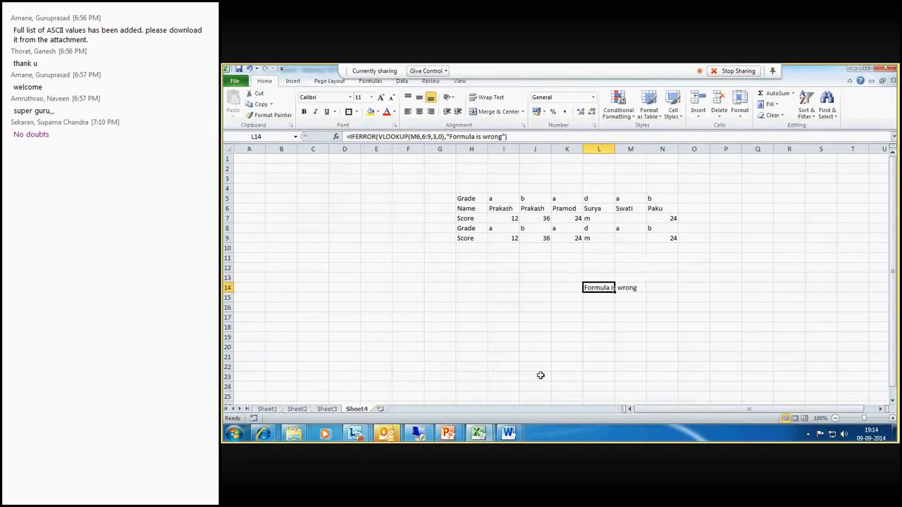
- Consult the training email's list of Excel functions, then return to the spreadsheet
{"action": "mouse_move", "coordinate": [380, 426]}
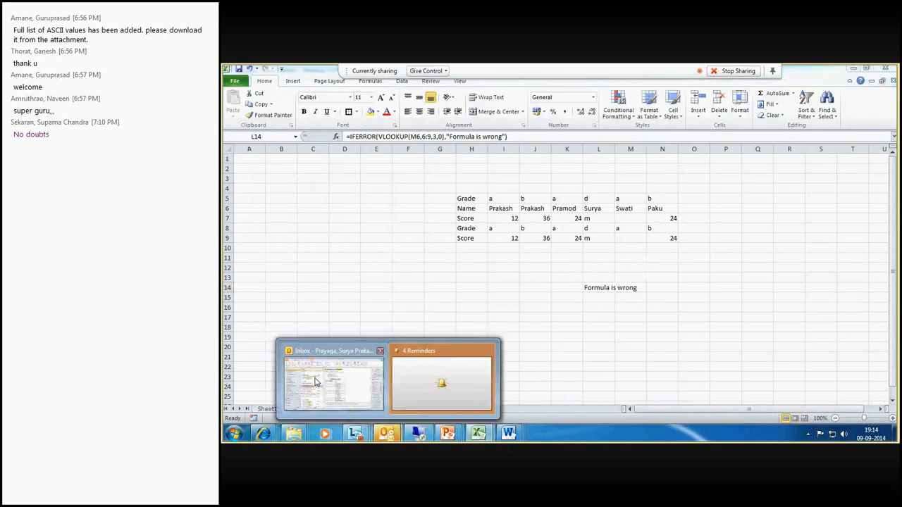
{"action": "left_click", "coordinate": [316, 382]}
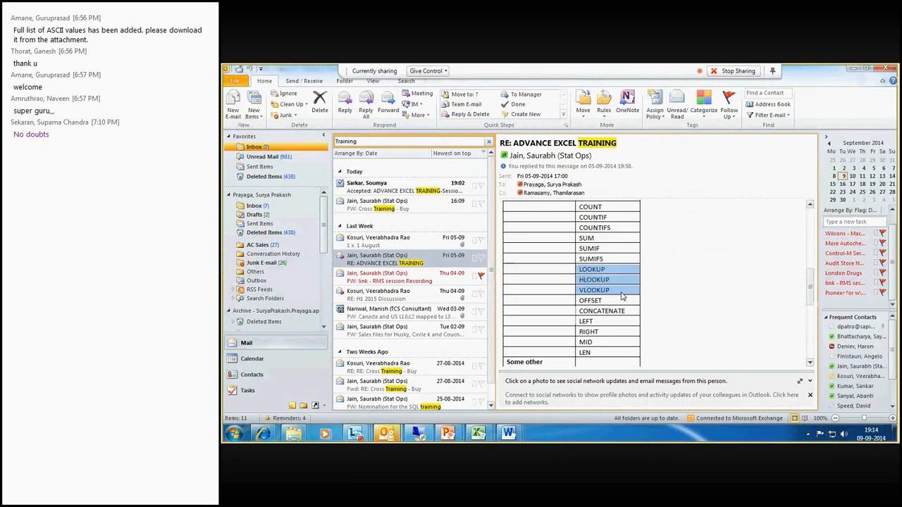
{"action": "left_click", "coordinate": [478, 433]}
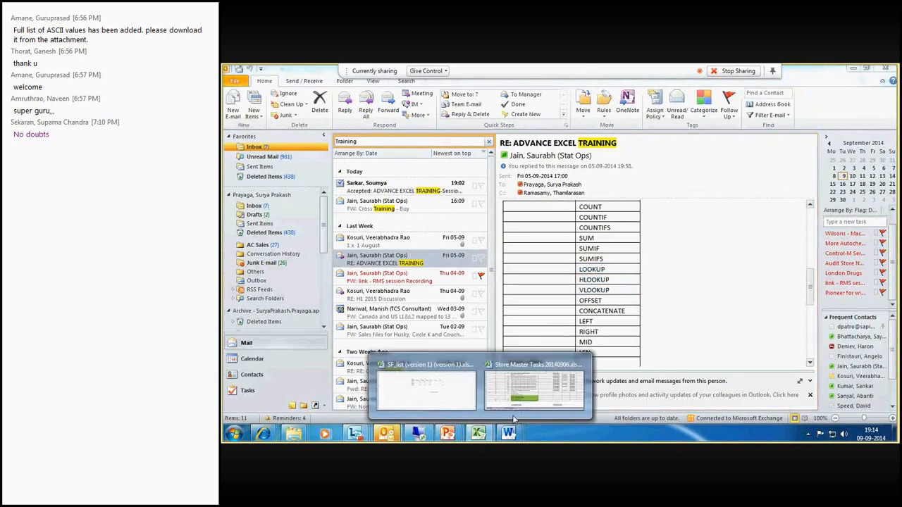
{"action": "left_click", "coordinate": [427, 391]}
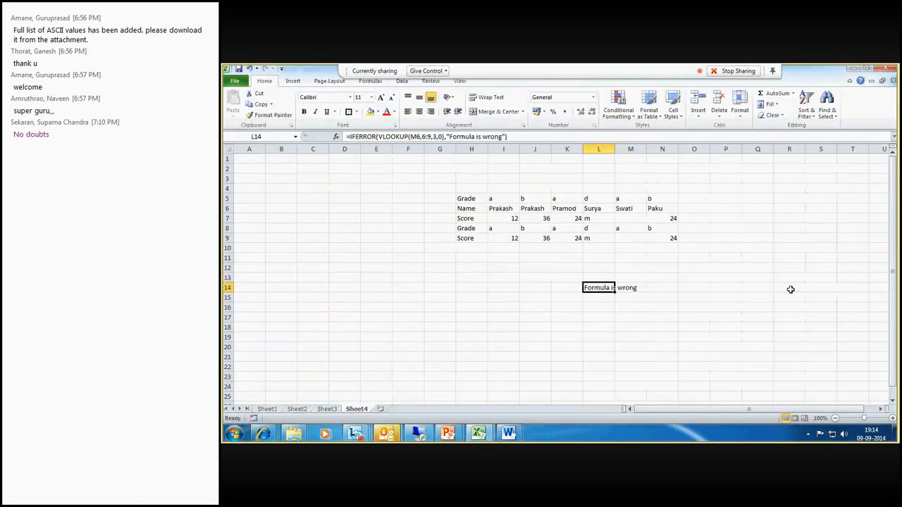
- Enter =OFFSET(N7,-1,-5) in P15
{"action": "left_click", "coordinate": [735, 296]}
{"action": "type", "text": "="}
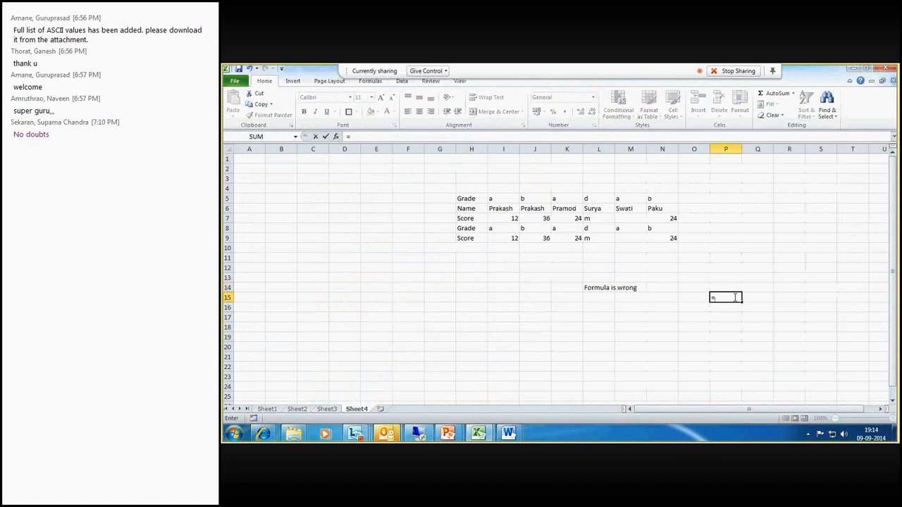
{"action": "type", "text": "offset"}
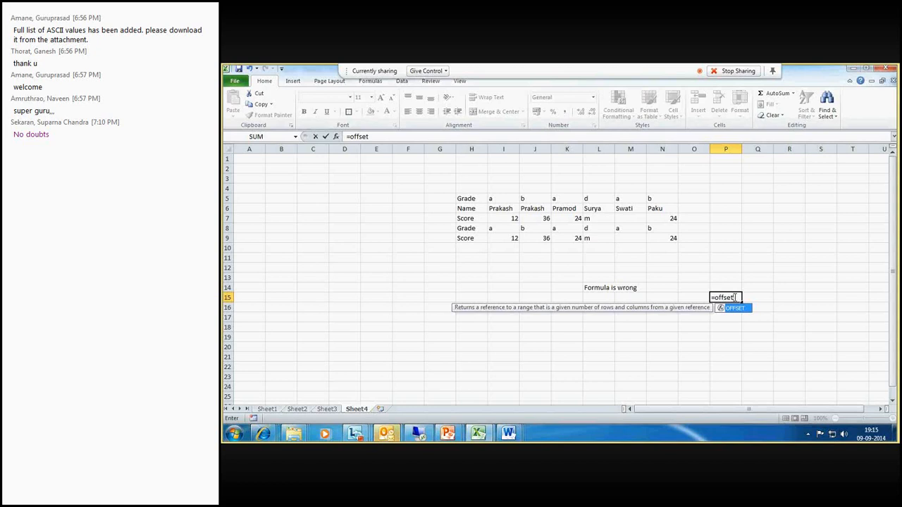
{"action": "type", "text": "("}
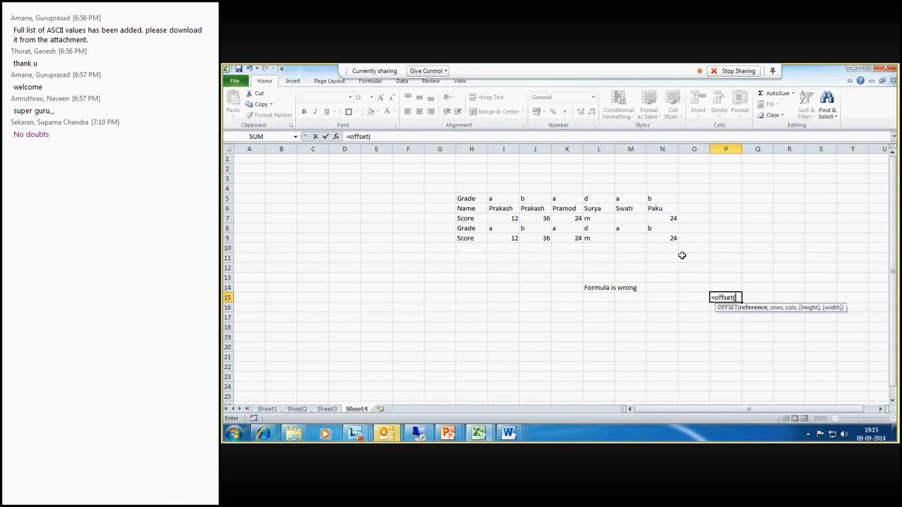
{"action": "left_click", "coordinate": [659, 219]}
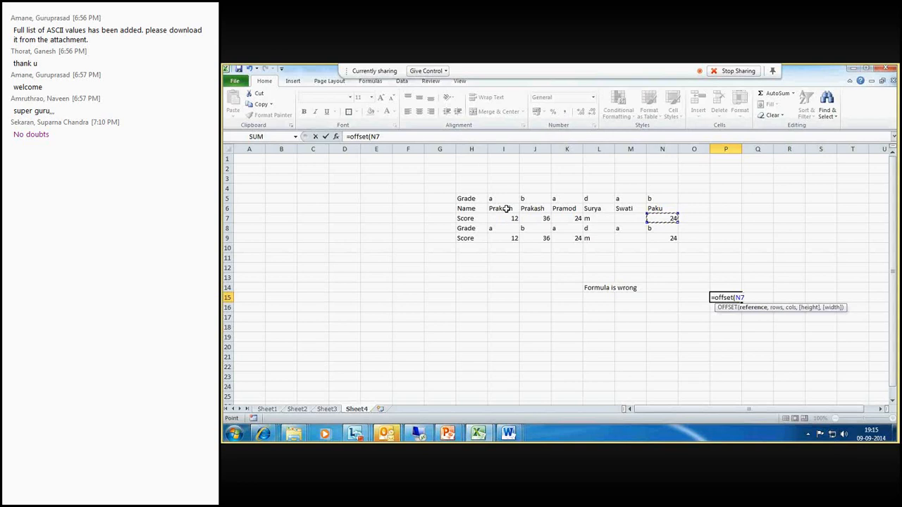
{"action": "type", "text": ","}
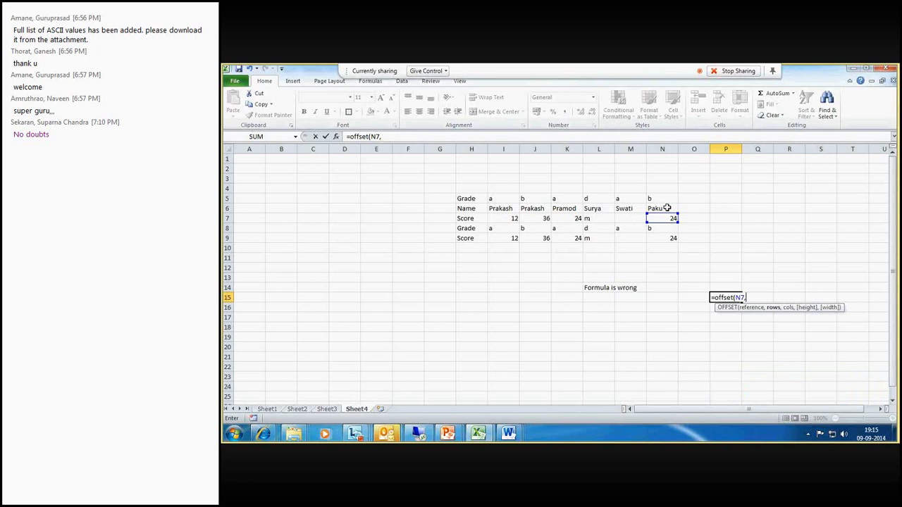
{"action": "type", "text": "-1,"}
{"action": "type", "text": "5"}
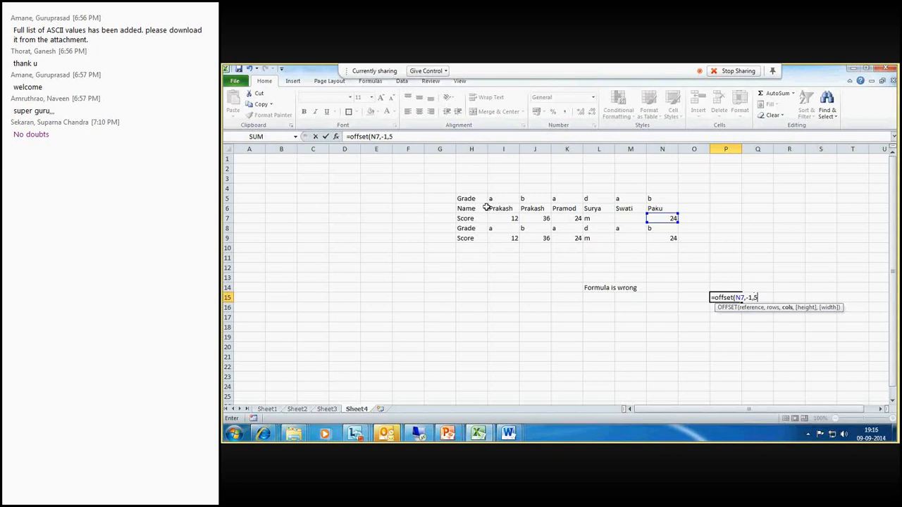
{"action": "key", "text": "BackSpace"}
{"action": "type", "text": "-5"}
{"action": "key", "text": "Return"}
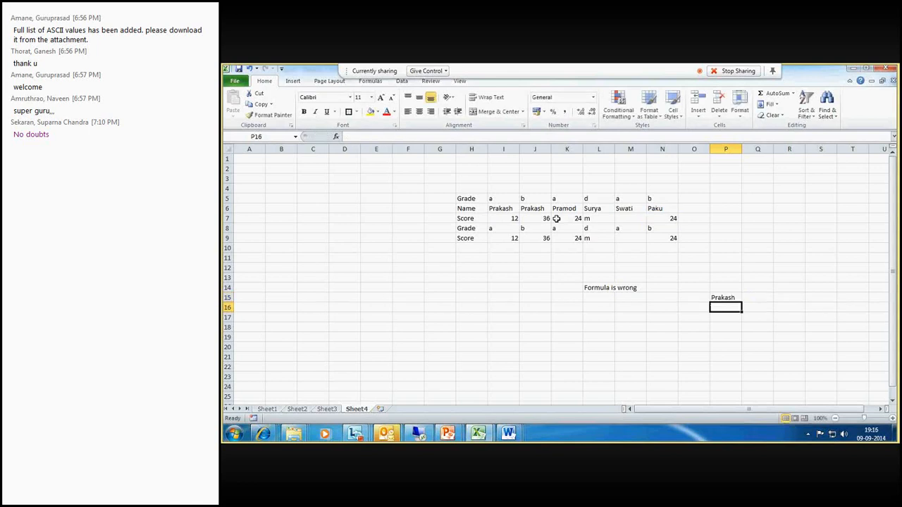
{"action": "left_click", "coordinate": [737, 297]}
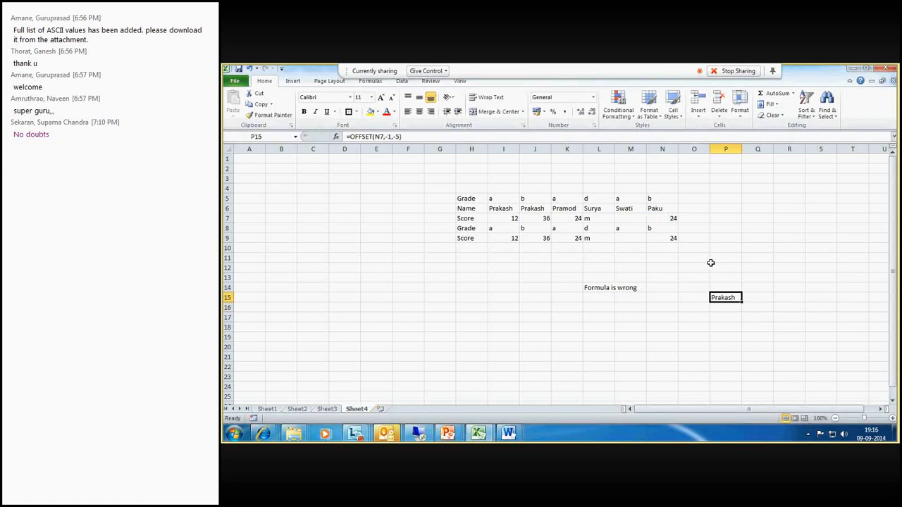
{"action": "left_click", "coordinate": [726, 337]}
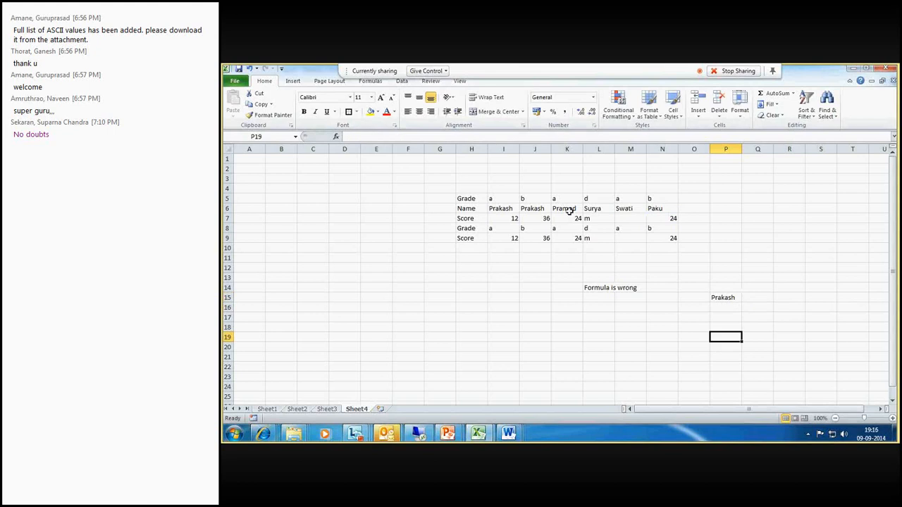
{"action": "left_click", "coordinate": [732, 297]}
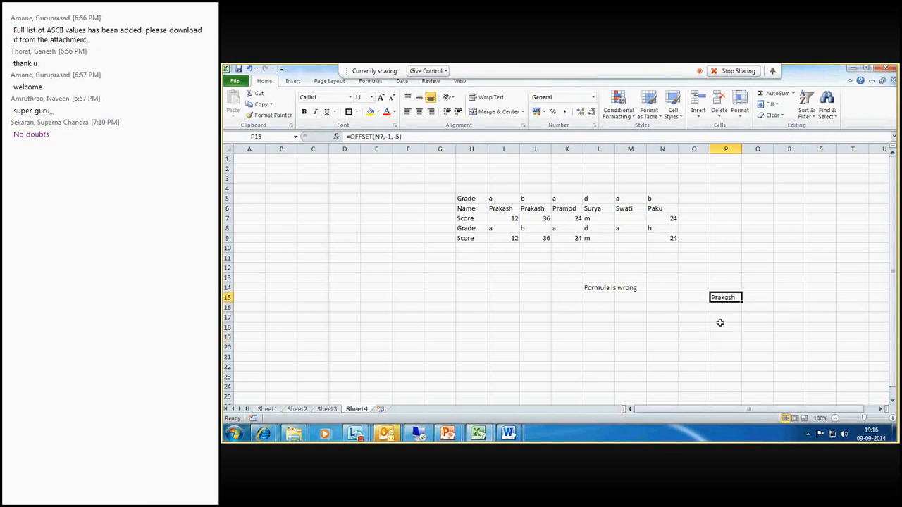
- Enter =OFFSET(K6,2,3) in P19
{"action": "left_click", "coordinate": [719, 337]}
{"action": "type", "text": "="}
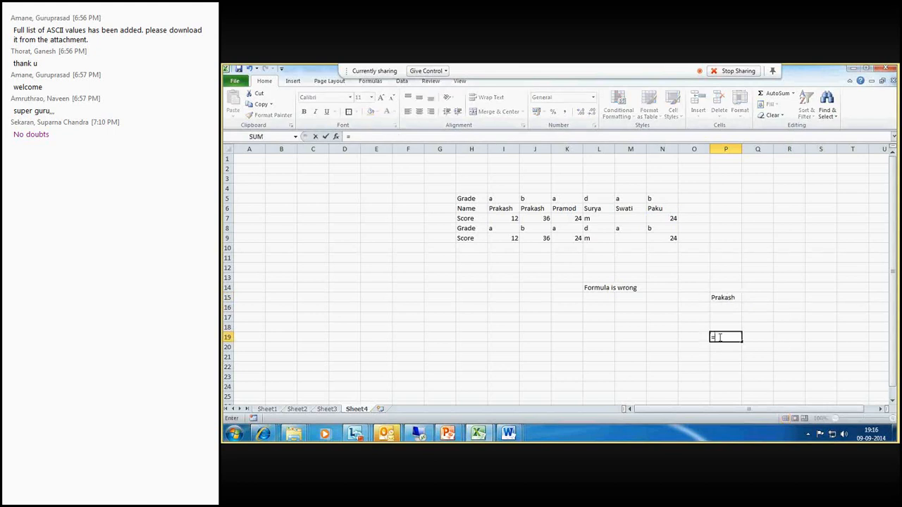
{"action": "type", "text": "o"}
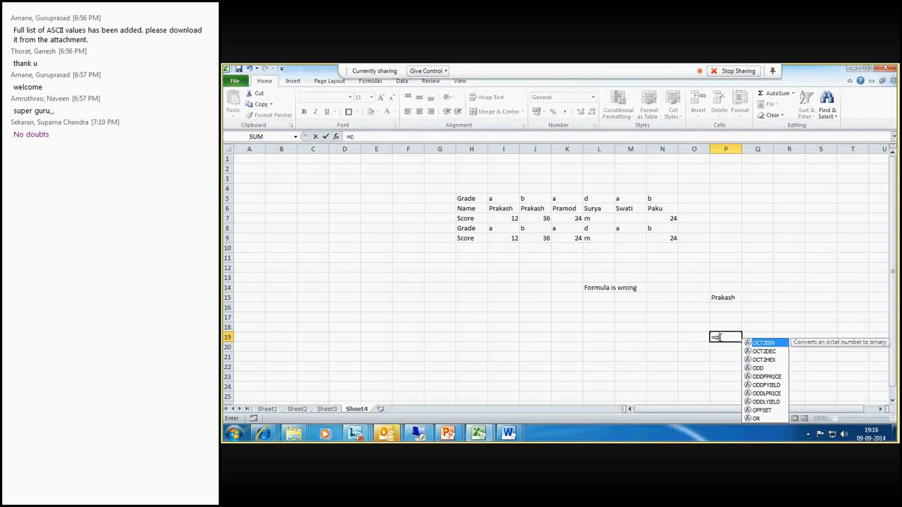
{"action": "type", "text": "ffset("}
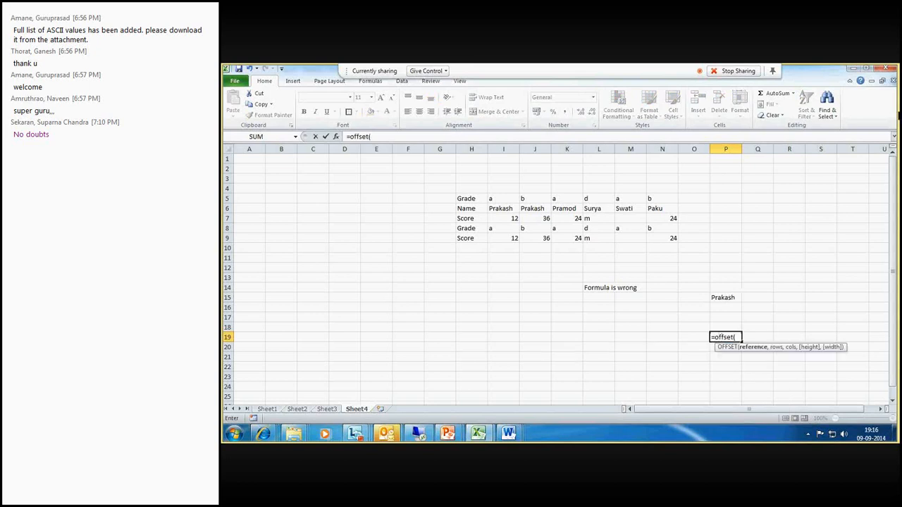
{"action": "left_click", "coordinate": [570, 209]}
{"action": "type", "text": ",2,3"}
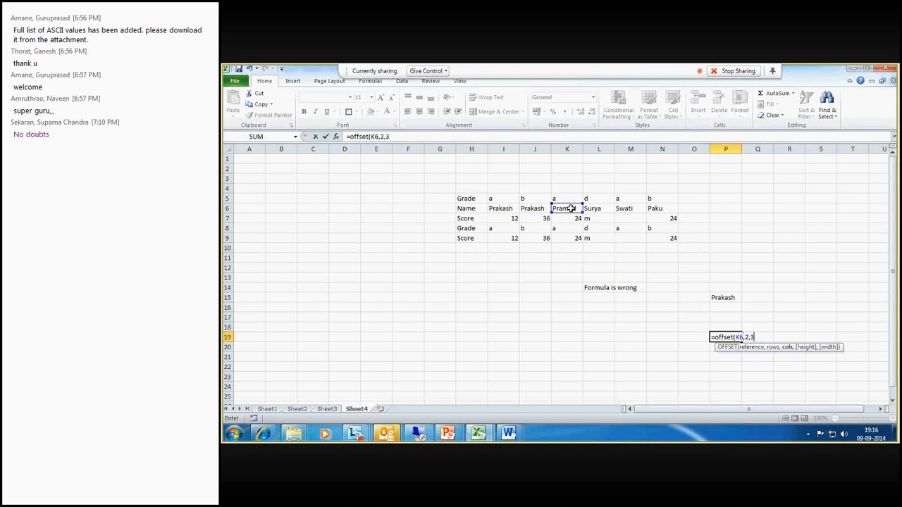
{"action": "type", "text": ")"}
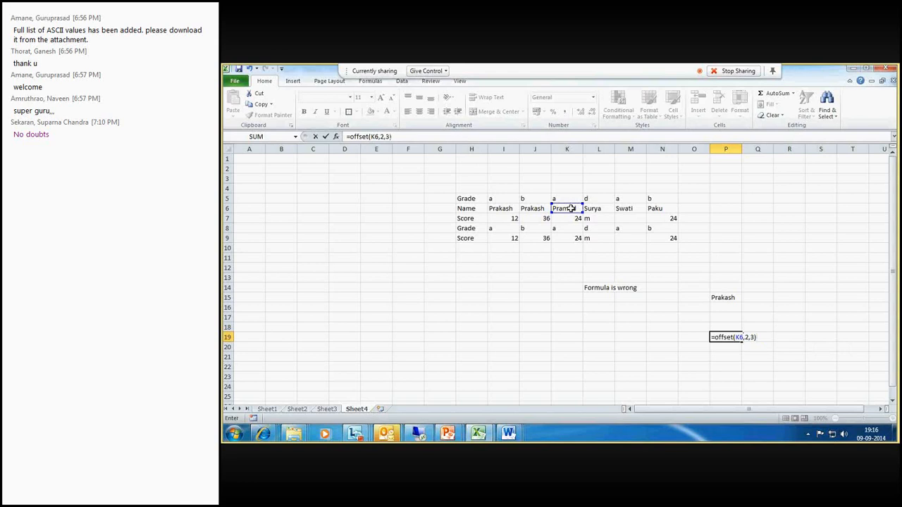
{"action": "key", "text": "Return"}
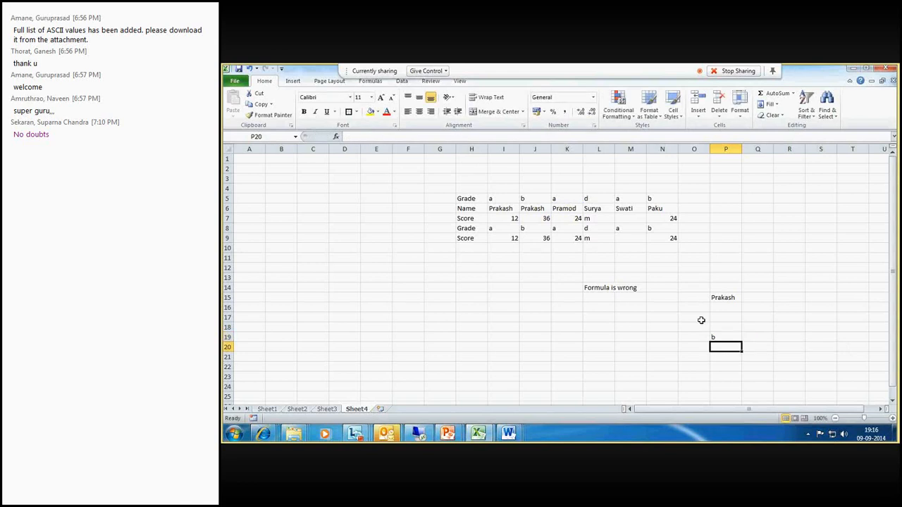
- Inspect P19's formula and the table cells its offset moves through from K6
{"action": "key", "text": "Up"}
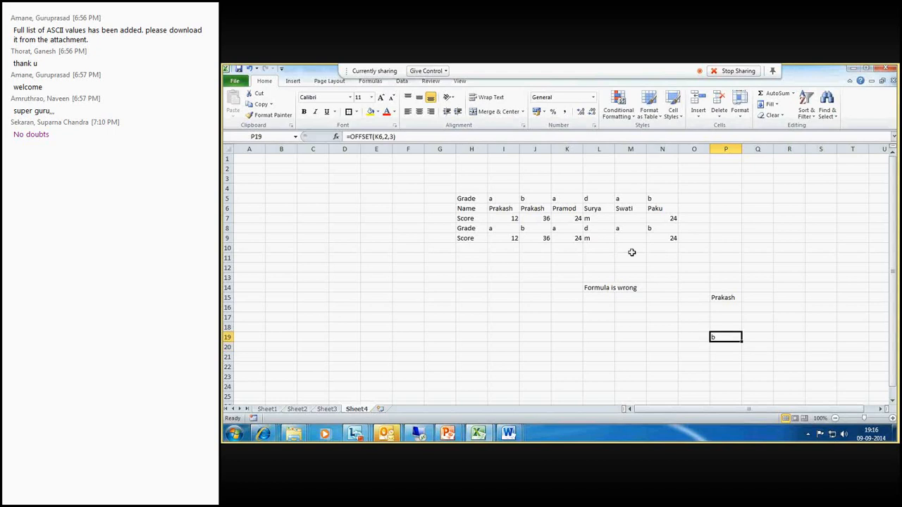
{"action": "left_click", "coordinate": [572, 211]}
{"action": "left_click", "coordinate": [574, 218]}
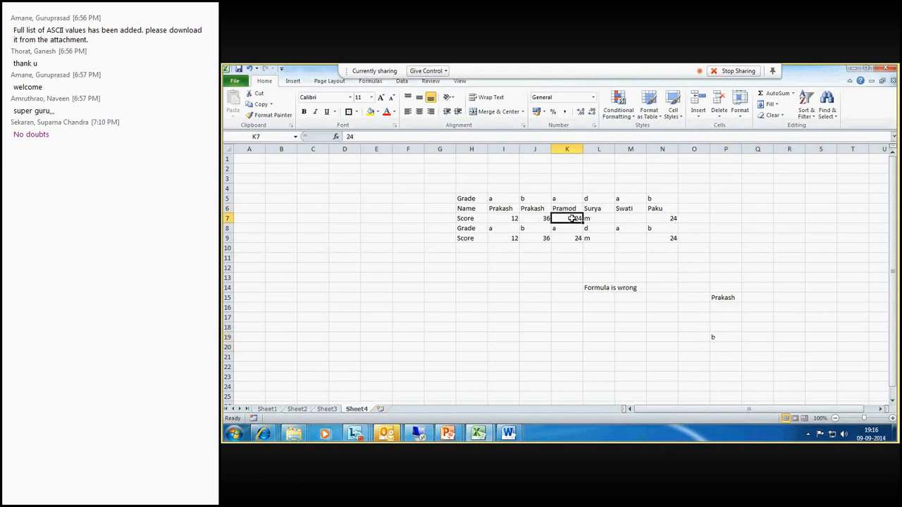
{"action": "left_click", "coordinate": [574, 228]}
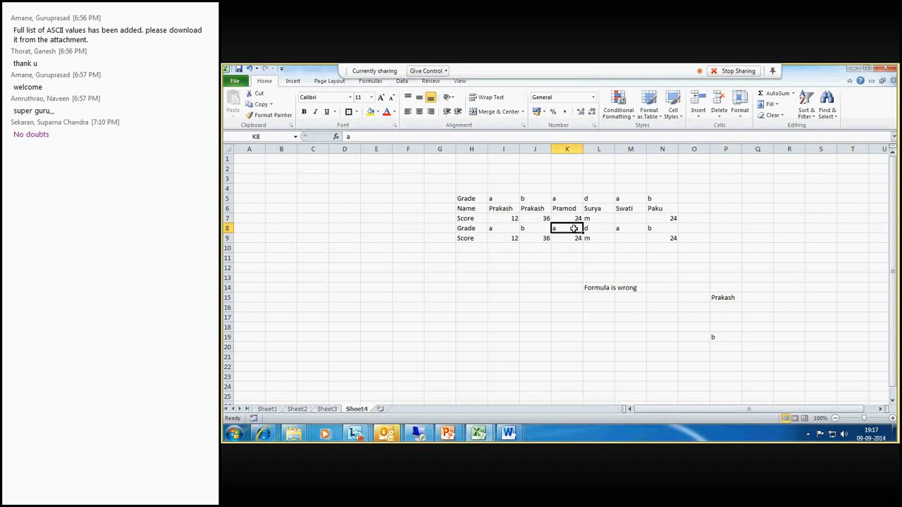
{"action": "left_click", "coordinate": [590, 229]}
{"action": "left_click", "coordinate": [620, 228]}
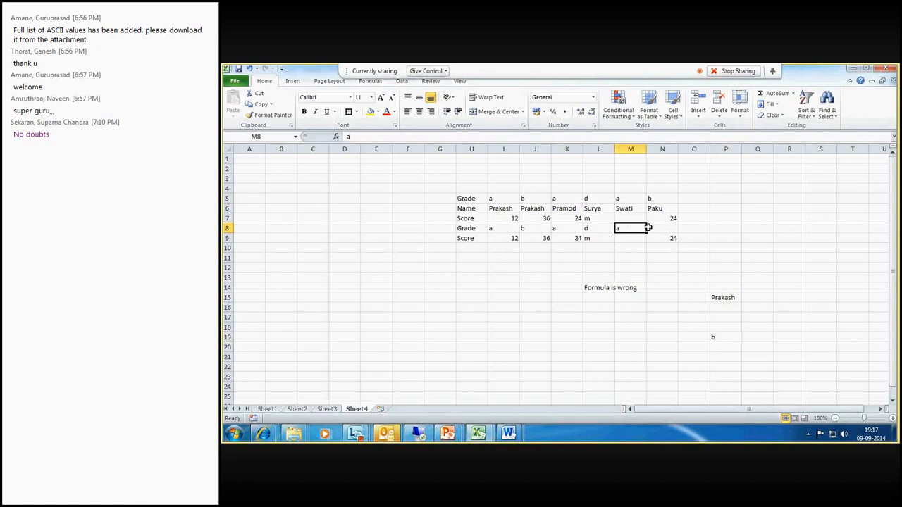
{"action": "left_click", "coordinate": [648, 228]}
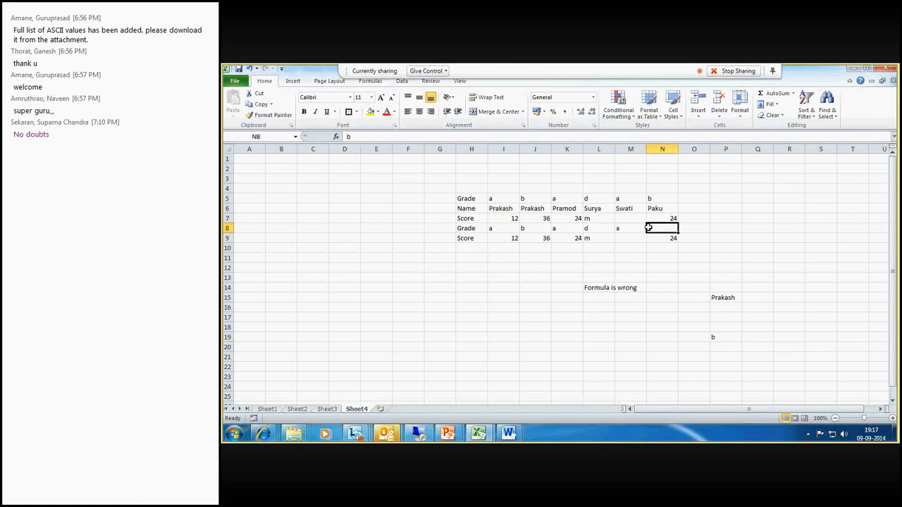
{"action": "left_click", "coordinate": [723, 336]}
- Type the formula =offset(L6,-4,-2) into I17
{"action": "left_click", "coordinate": [511, 317]}
{"action": "type", "text": "=off"}
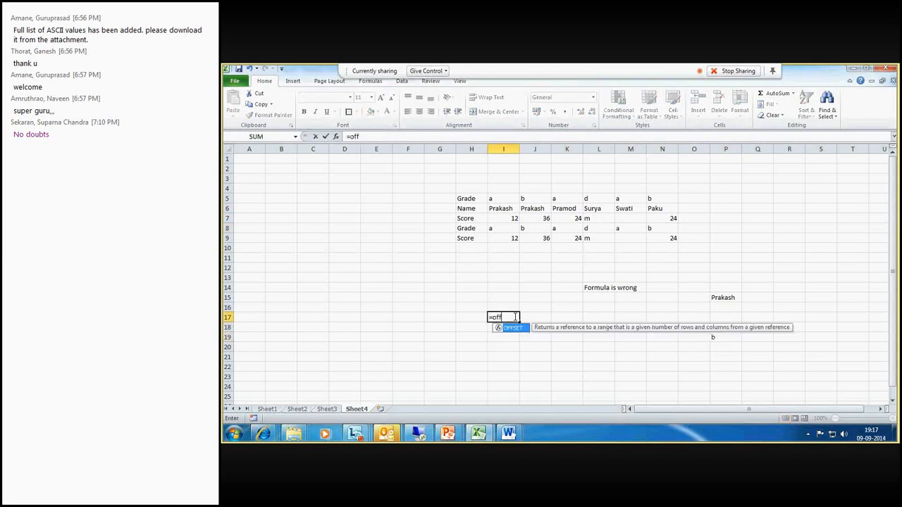
{"action": "type", "text": "set("}
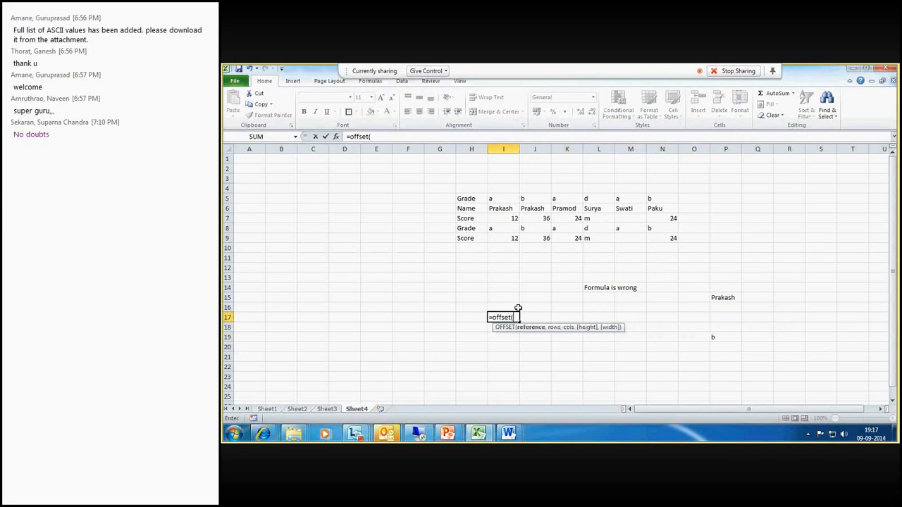
{"action": "left_click", "coordinate": [595, 211]}
{"action": "type", "text": ",-4"}
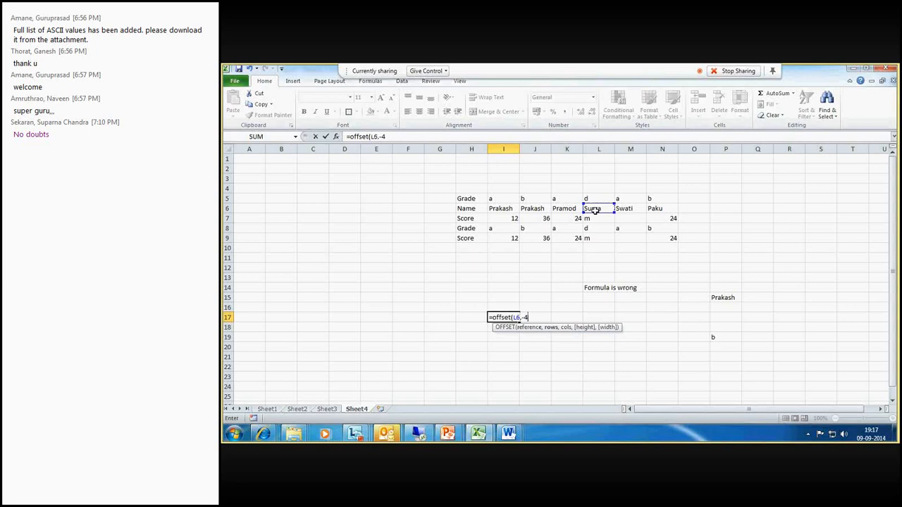
{"action": "type", "text": ",-2)"}
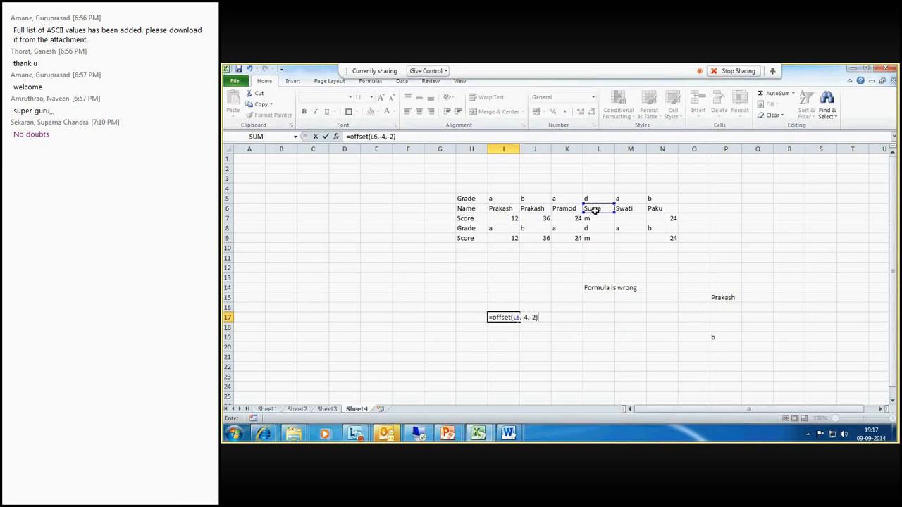
- Switch to the meeting window, scroll through its participant list, and return to the spreadsheet
{"action": "left_click", "coordinate": [392, 433]}
{"action": "left_click", "coordinate": [682, 382]}
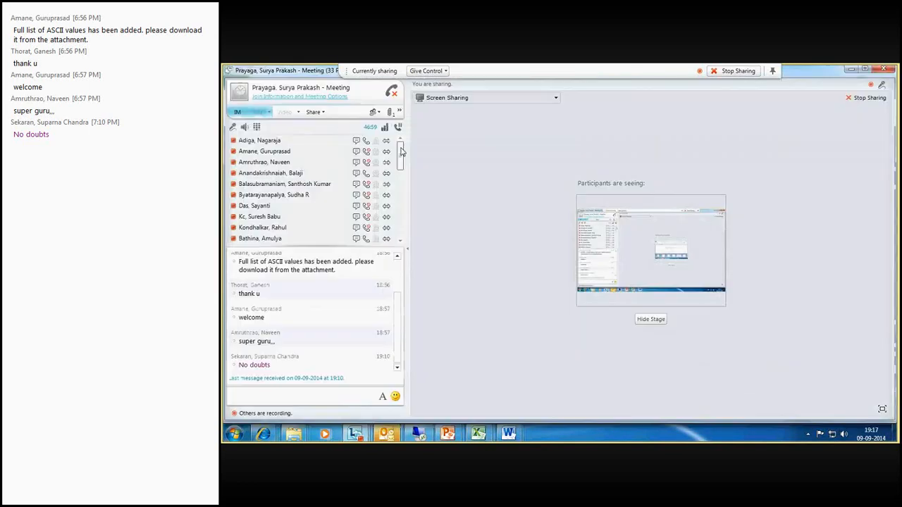
{"action": "left_click_drag", "start_coordinate": [401, 151], "coordinate": [404, 182]}
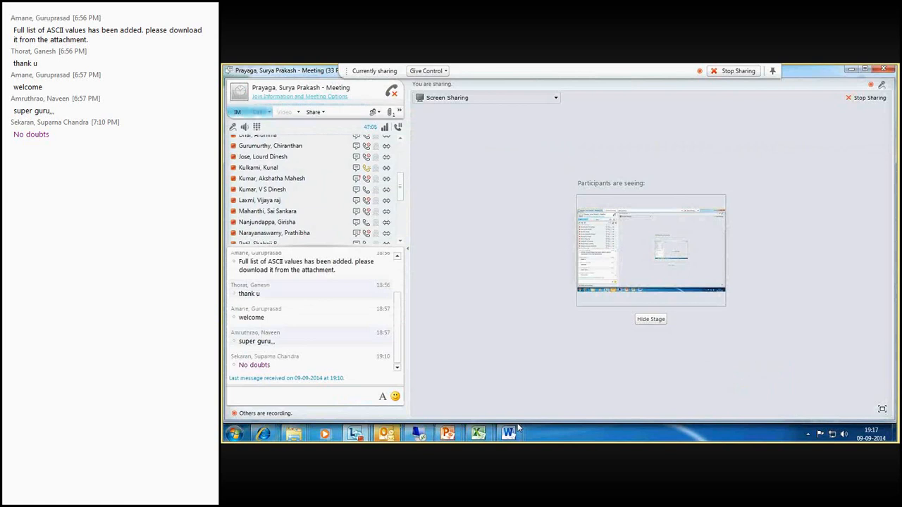
{"action": "mouse_move", "coordinate": [435, 435]}
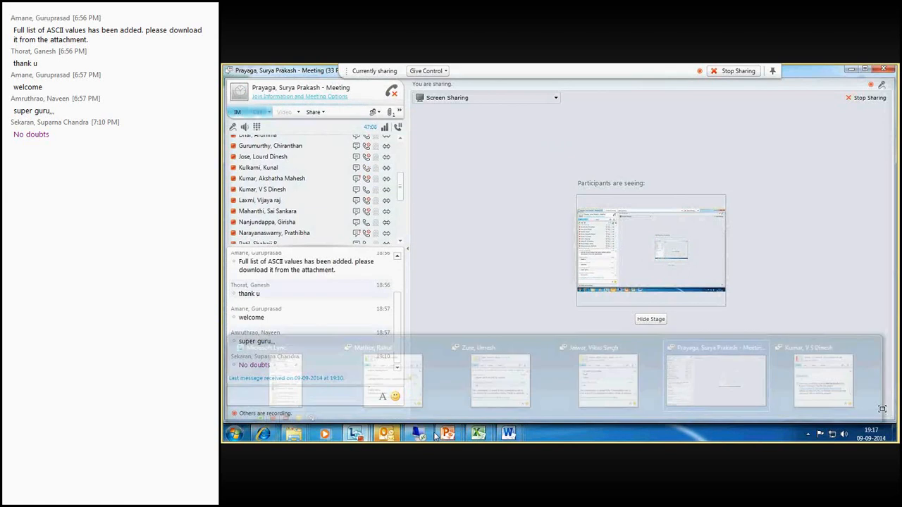
{"action": "mouse_move", "coordinate": [480, 436]}
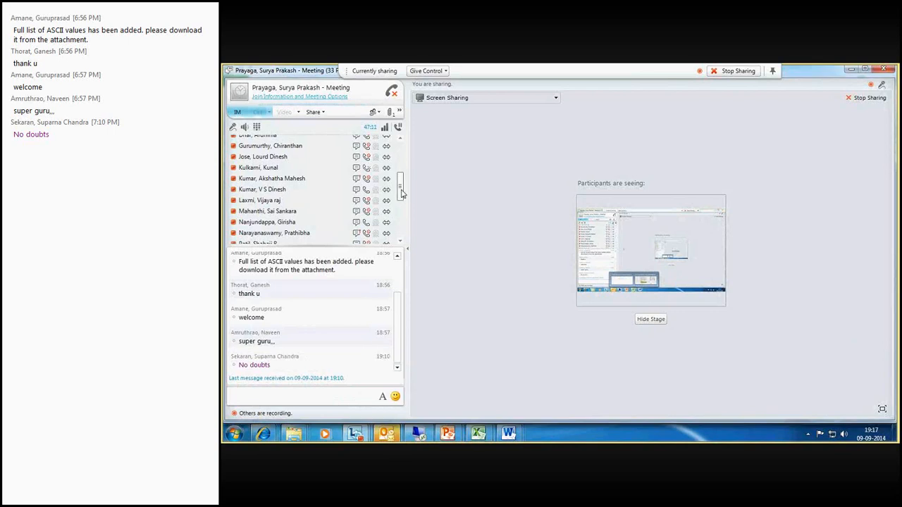
{"action": "left_click_drag", "start_coordinate": [402, 194], "coordinate": [401, 202]}
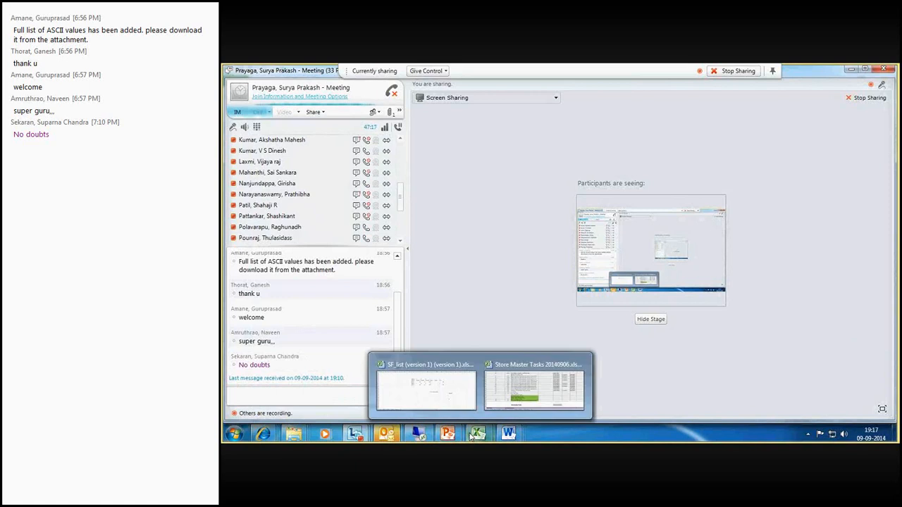
{"action": "left_click_drag", "start_coordinate": [400, 197], "coordinate": [399, 216]}
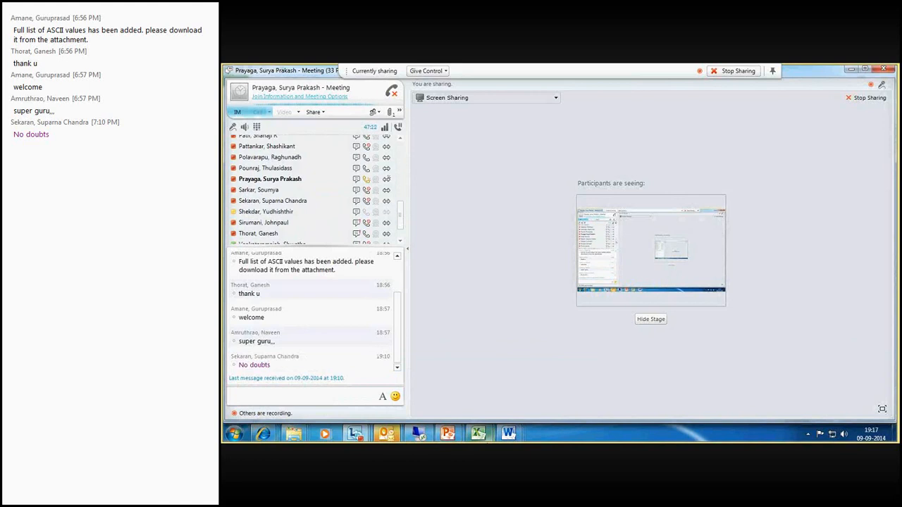
{"action": "mouse_move", "coordinate": [483, 430]}
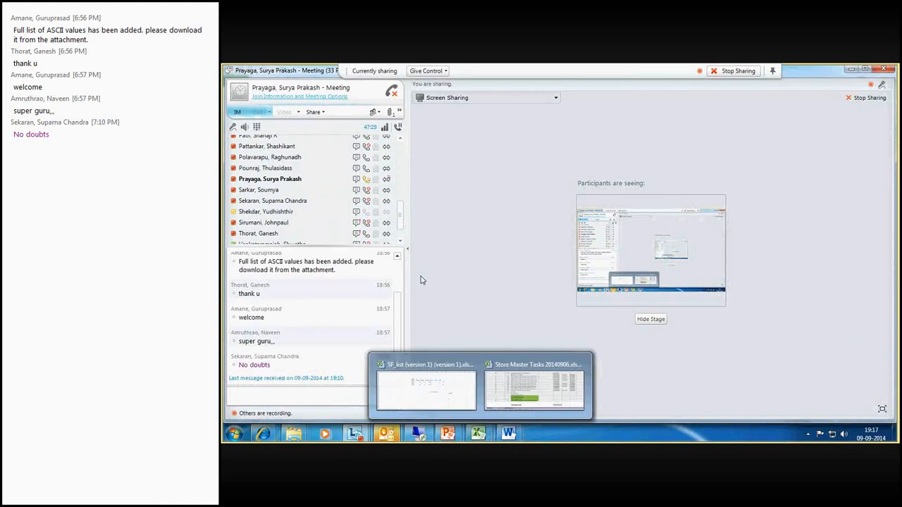
{"action": "left_click_drag", "start_coordinate": [401, 218], "coordinate": [401, 204]}
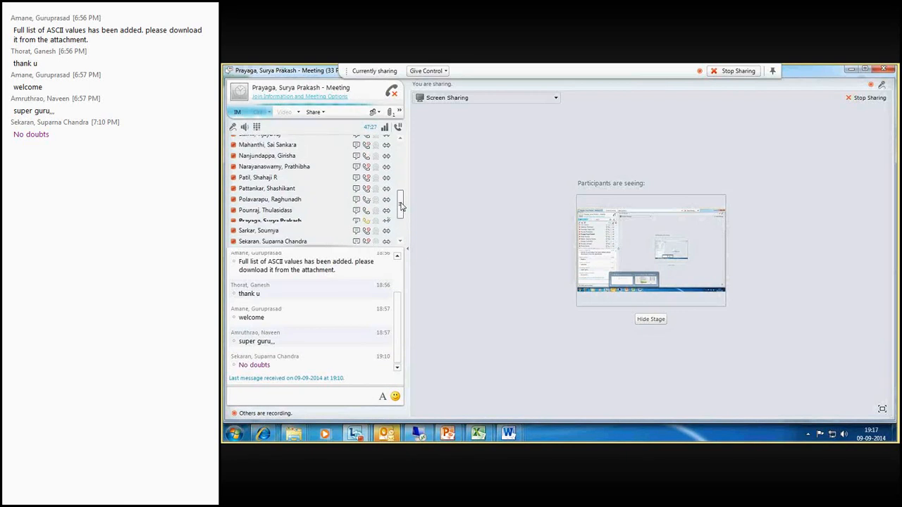
{"action": "left_click_drag", "start_coordinate": [401, 205], "coordinate": [401, 194]}
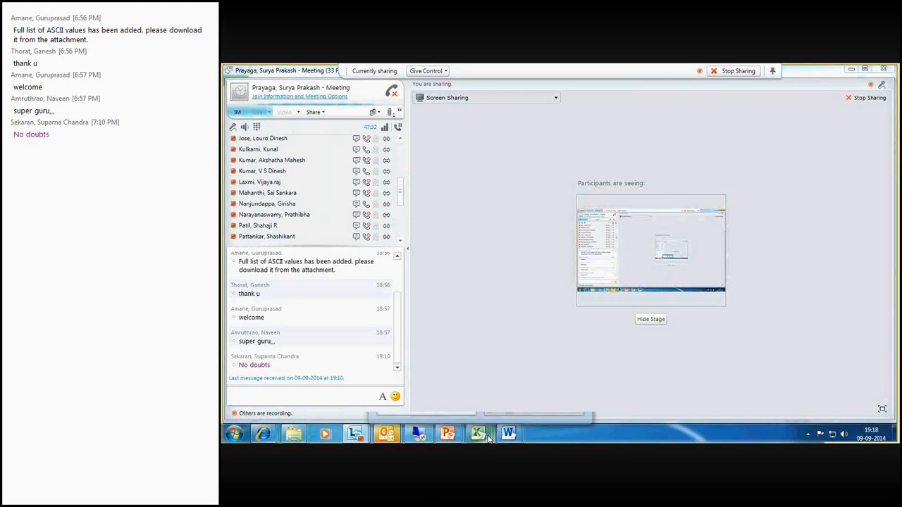
{"action": "mouse_move", "coordinate": [489, 436]}
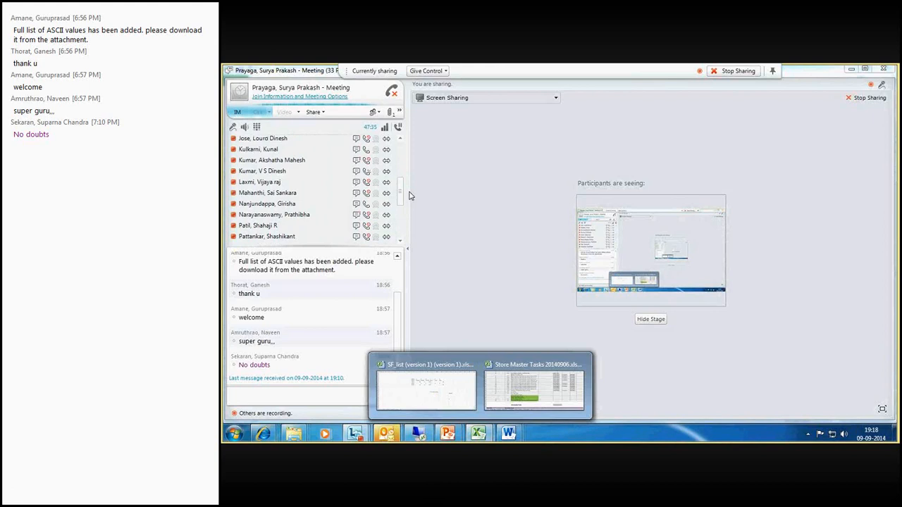
{"action": "left_click", "coordinate": [479, 434]}
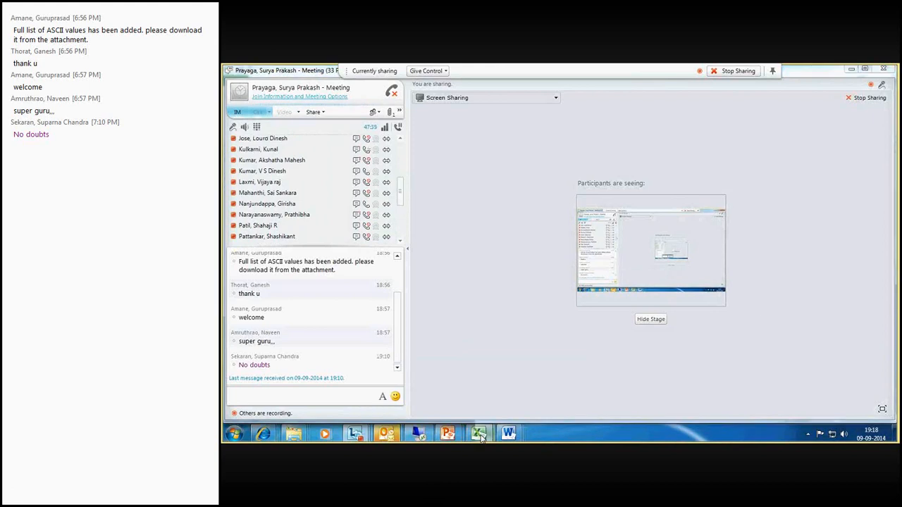
{"action": "left_click", "coordinate": [439, 389]}
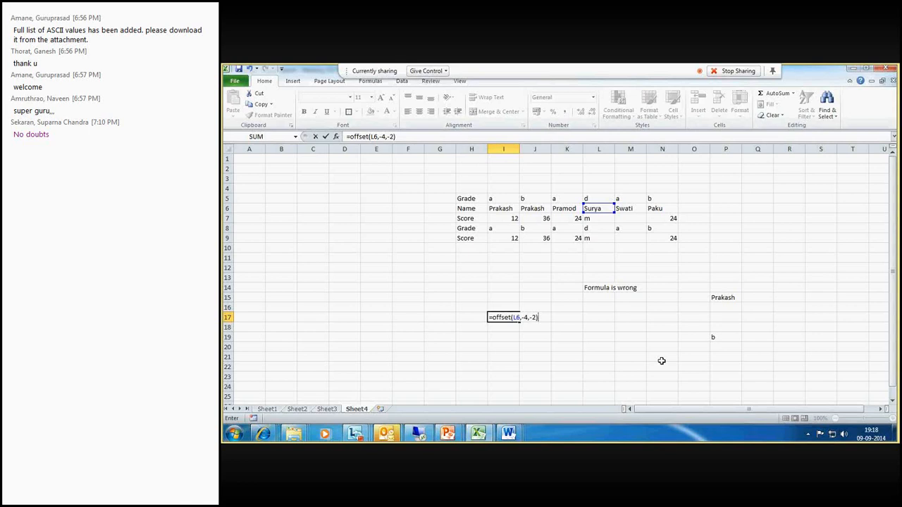
- Confirm I17's OFFSET formula, then edit it so the row offset is 4
{"action": "key", "text": "Return"}
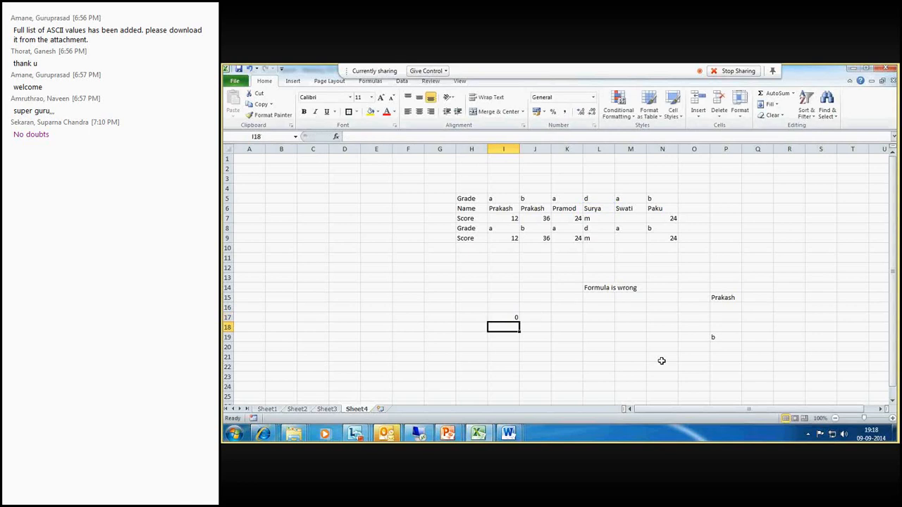
{"action": "left_click", "coordinate": [501, 318]}
{"action": "left_click", "coordinate": [387, 136]}
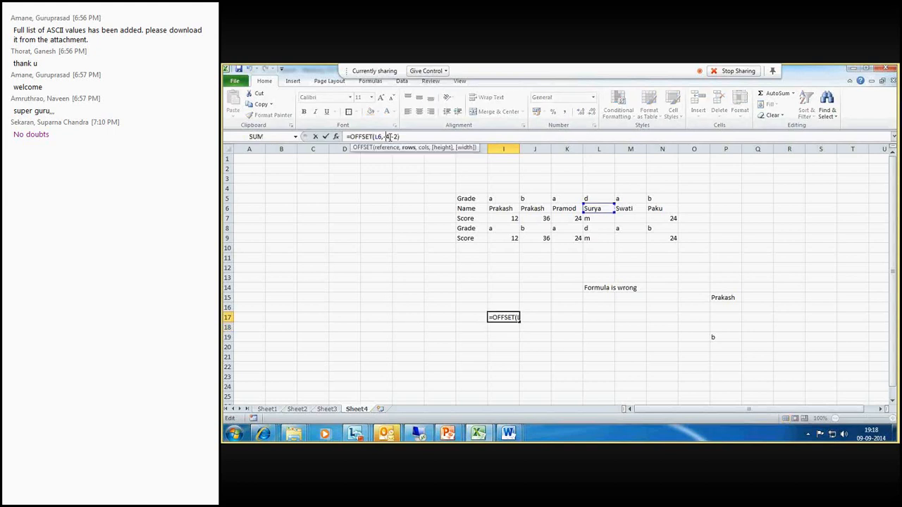
{"action": "key", "text": "BackSpace"}
{"action": "key", "text": "Return"}
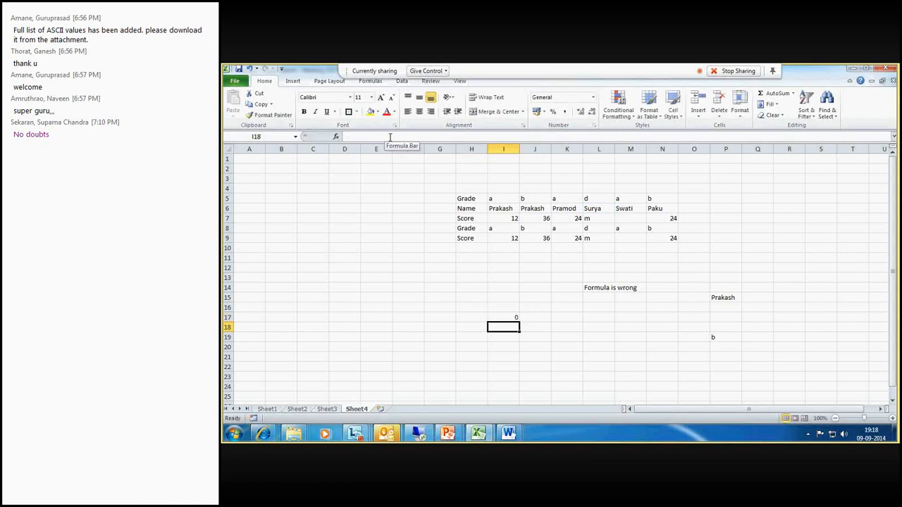
- Check cell L6, then change I17's formula to =OFFSET(L6,3,-2)
{"action": "key", "text": "Up"}
{"action": "left_click", "coordinate": [590, 209]}
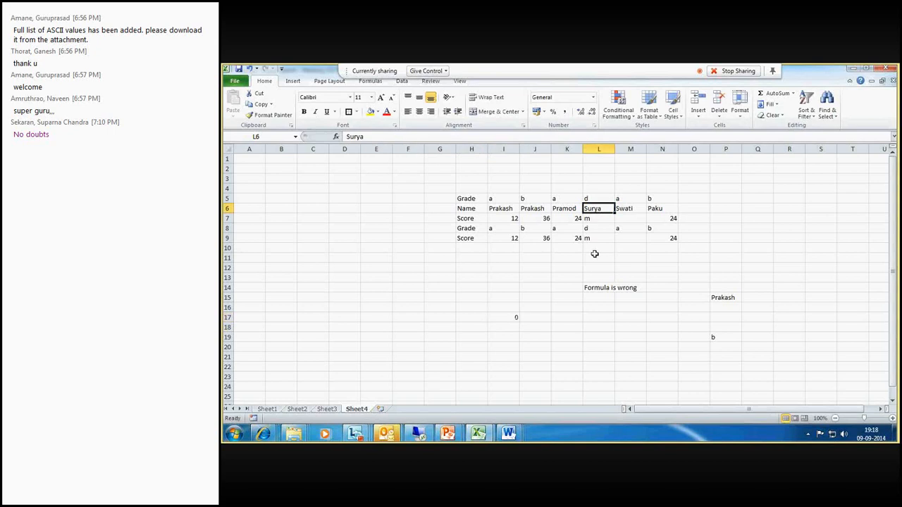
{"action": "left_click", "coordinate": [503, 317]}
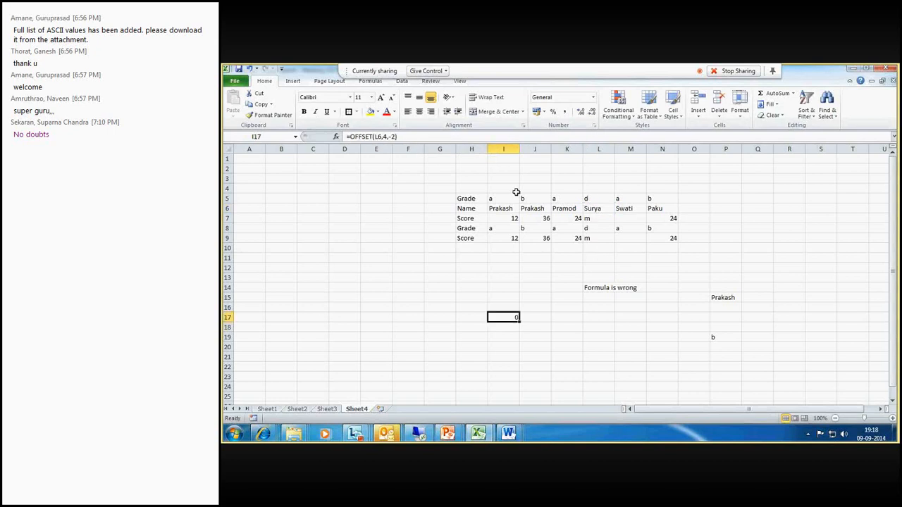
{"action": "left_click", "coordinate": [388, 136]}
{"action": "left_click", "coordinate": [387, 137]}
{"action": "key", "text": "BackSpace"}
{"action": "type", "text": "3,"}
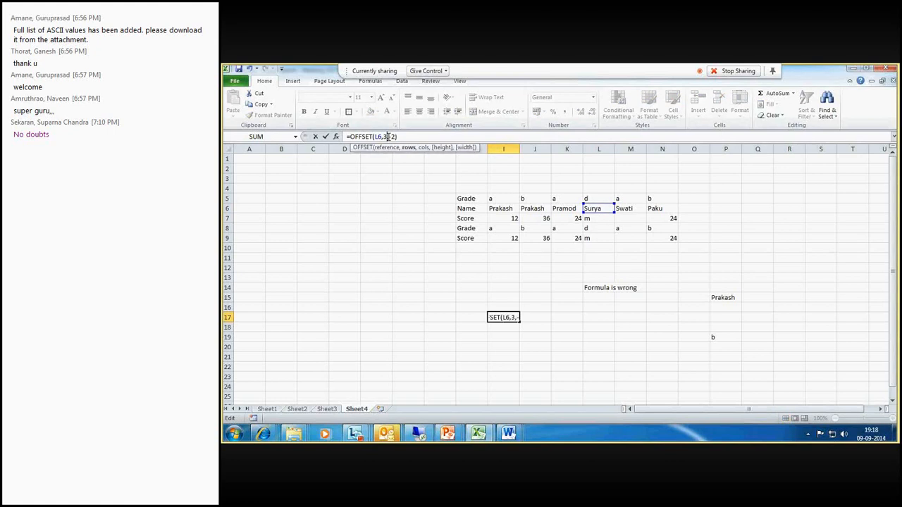
{"action": "type", "text": "-"}
{"action": "key", "text": "Return"}
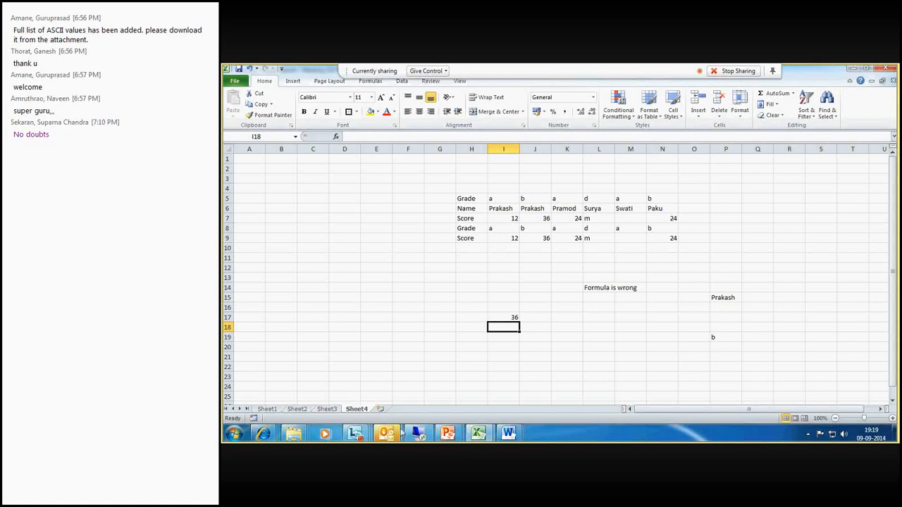
- Consult the training email's list of Excel functions, then return to the spreadsheet
{"action": "left_click", "coordinate": [386, 433]}
{"action": "left_click", "coordinate": [331, 374]}
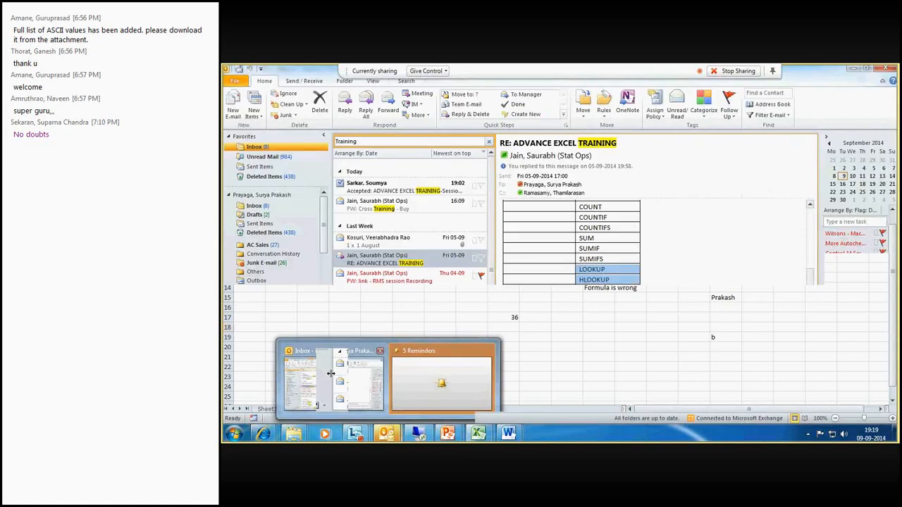
{"action": "left_click", "coordinate": [479, 433]}
{"action": "left_click", "coordinate": [431, 380]}
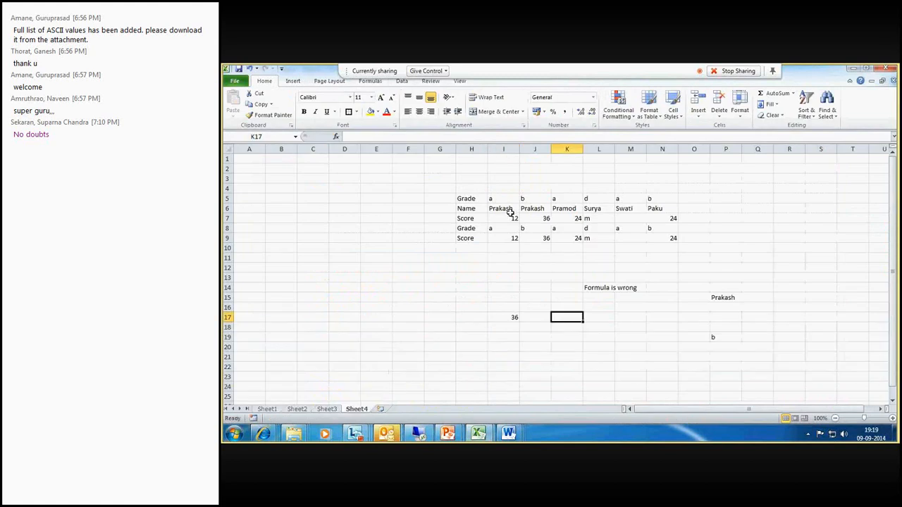
- Enter =I6&I7 in R10 to join name and score, and autofit column R's width
{"action": "left_click", "coordinate": [782, 248]}
{"action": "type", "text": "="}
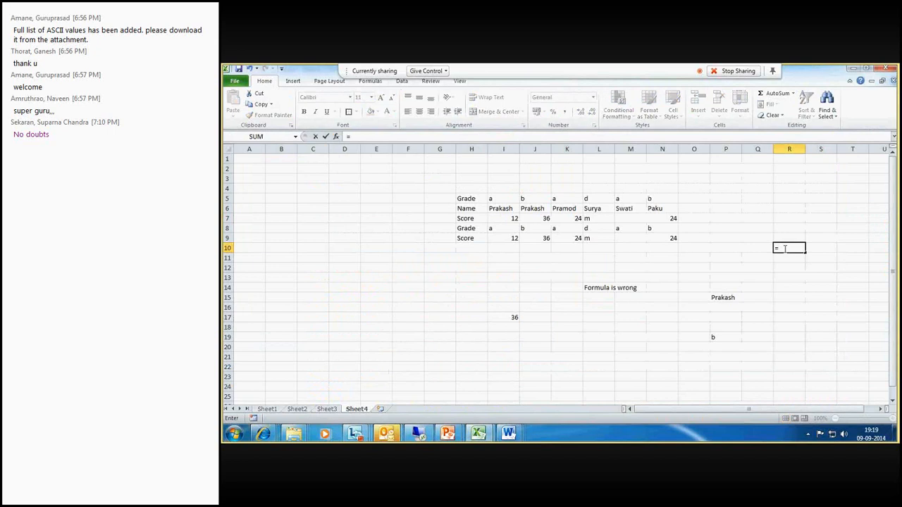
{"action": "left_click", "coordinate": [506, 208]}
{"action": "type", "text": "&"}
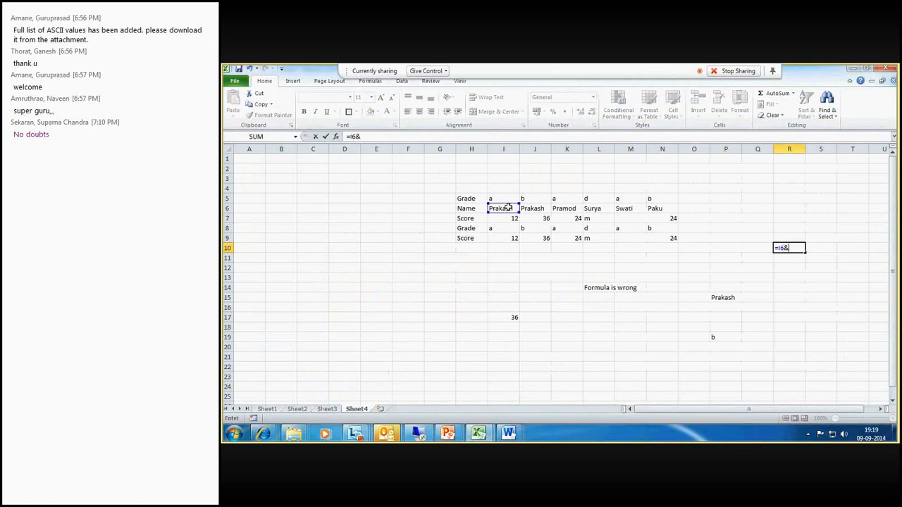
{"action": "left_click", "coordinate": [507, 220]}
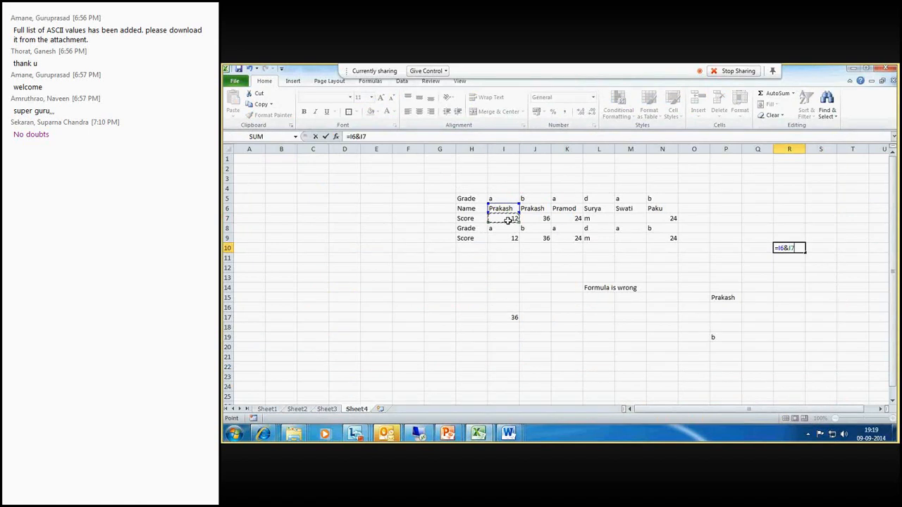
{"action": "key", "text": "Return"}
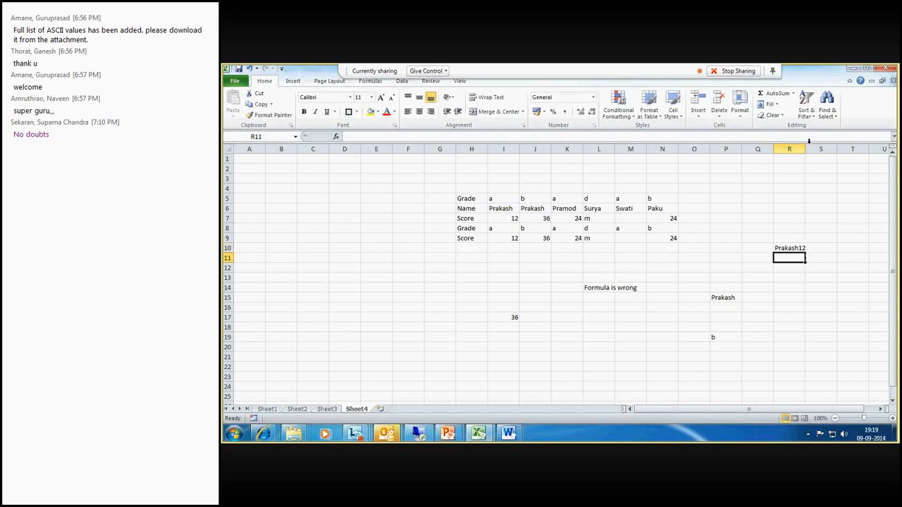
{"action": "double_click", "coordinate": [805, 149]}
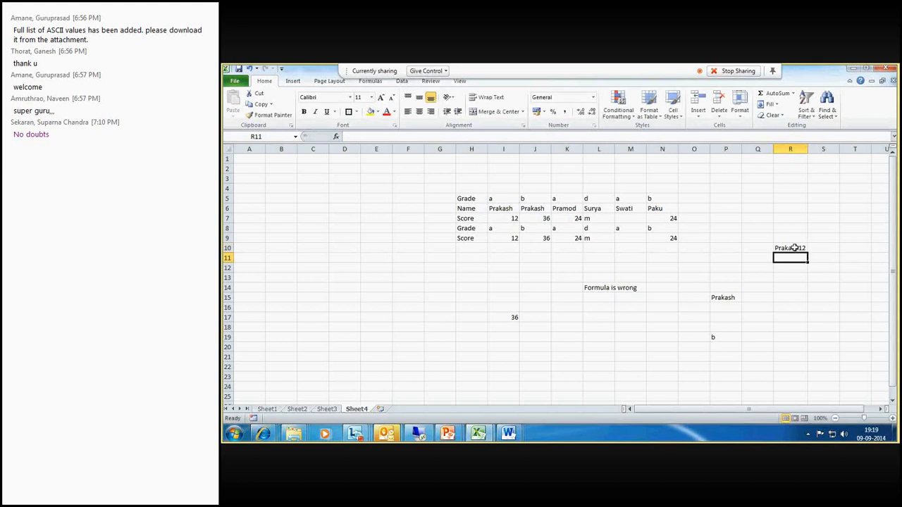
- Enter =CONCATENATE(I6,I7) in R11
{"action": "type", "text": "="}
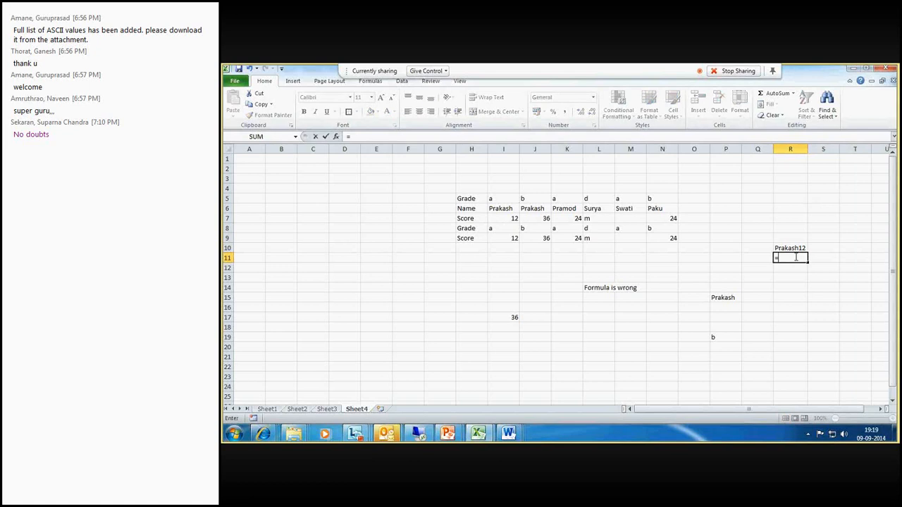
{"action": "type", "text": "covatenate("}
{"action": "left_click", "coordinate": [790, 258]}
{"action": "key", "text": "BackSpace"}
{"action": "type", "text": "nc"}
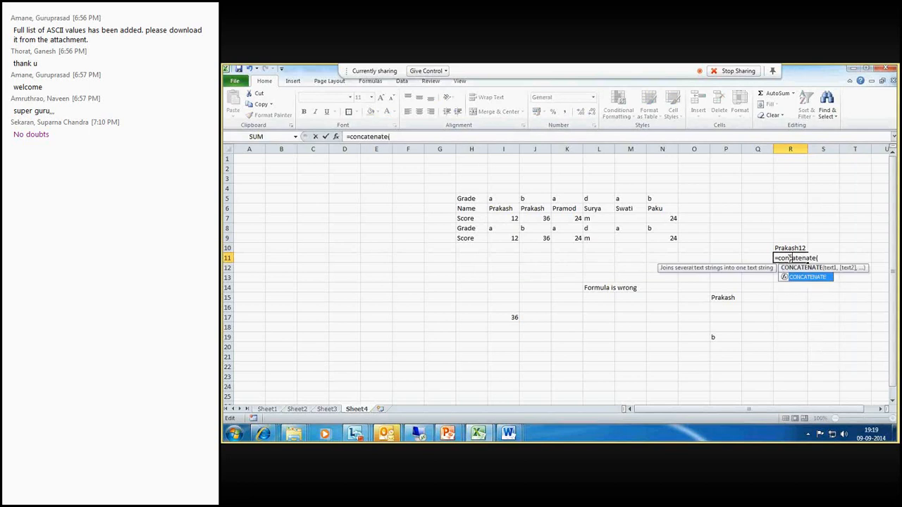
{"action": "left_click", "coordinate": [832, 261]}
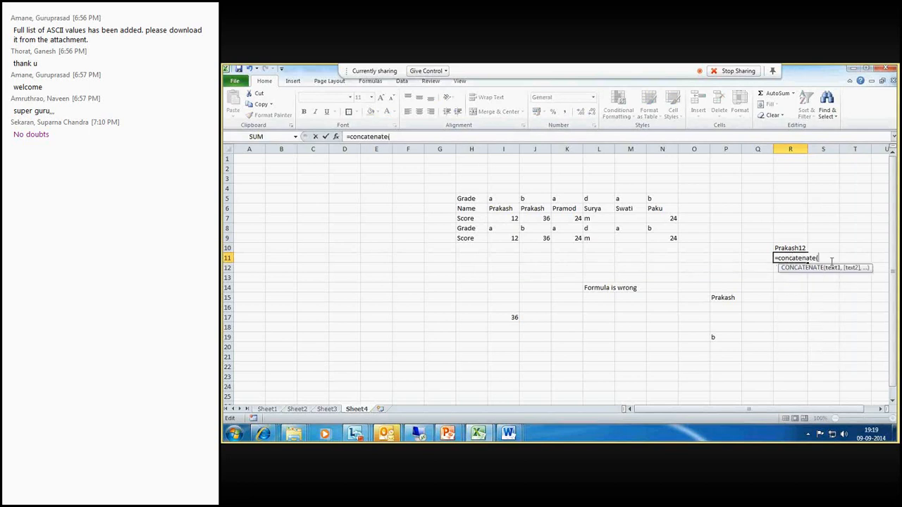
{"action": "left_click", "coordinate": [507, 210]}
{"action": "type", "text": ","}
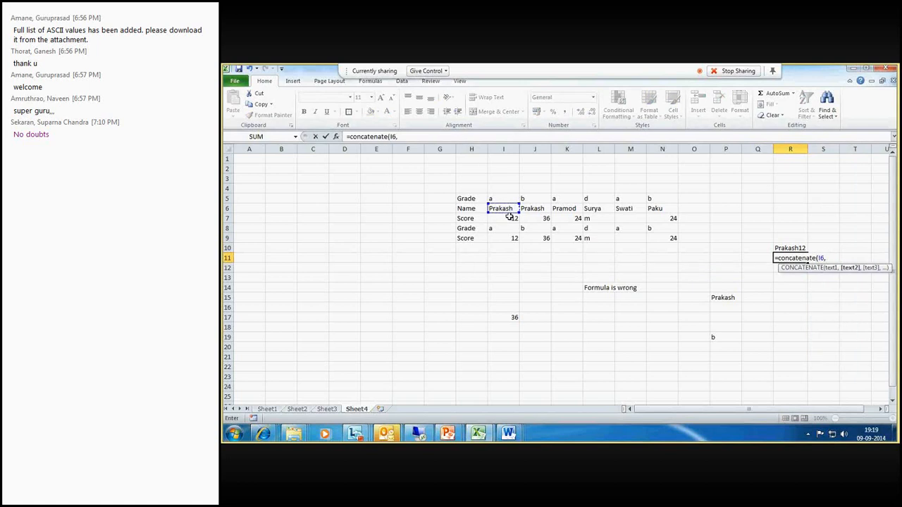
{"action": "left_click", "coordinate": [509, 219]}
{"action": "type", "text": ")"}
{"action": "key", "text": "Return"}
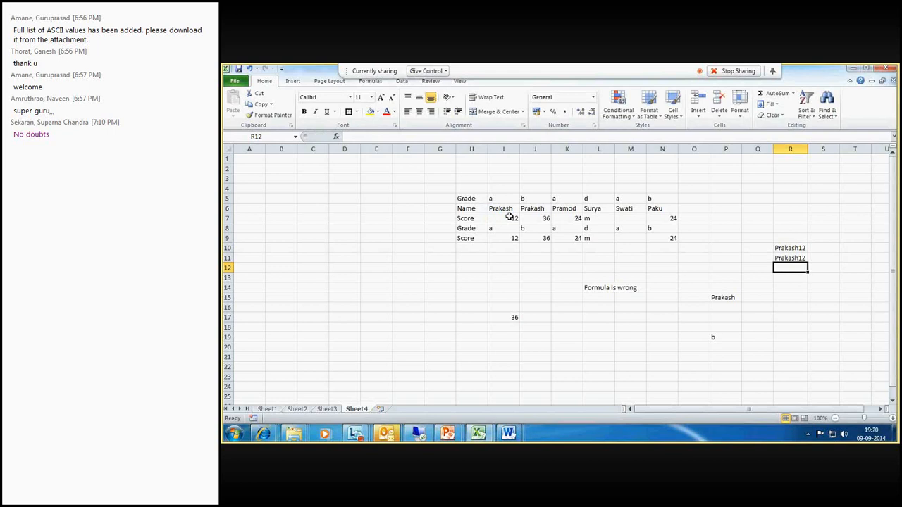
- Compare the formulas in R10 and R11 that join name and score
{"action": "left_click", "coordinate": [793, 248]}
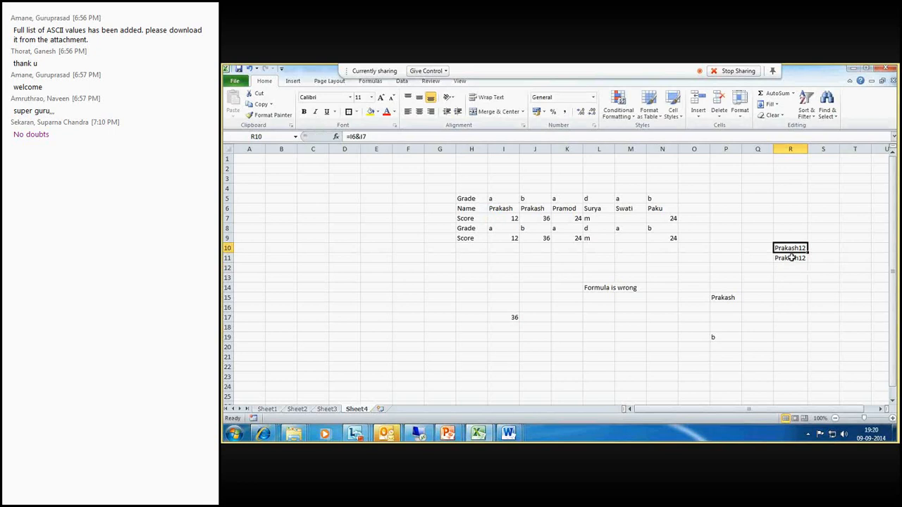
{"action": "left_click", "coordinate": [792, 258], "text": "shift"}
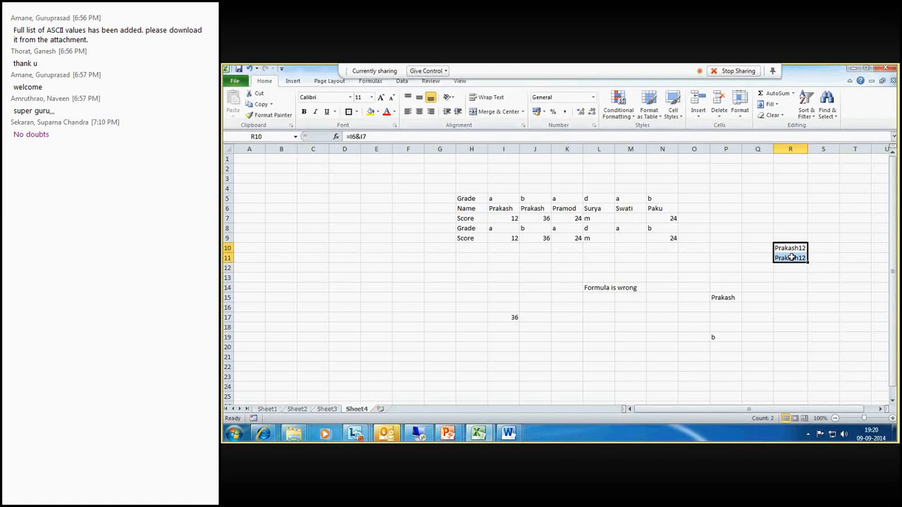
{"action": "left_click_drag", "start_coordinate": [792, 250], "coordinate": [793, 260]}
{"action": "left_click", "coordinate": [444, 71]}
{"action": "left_click", "coordinate": [508, 76]}
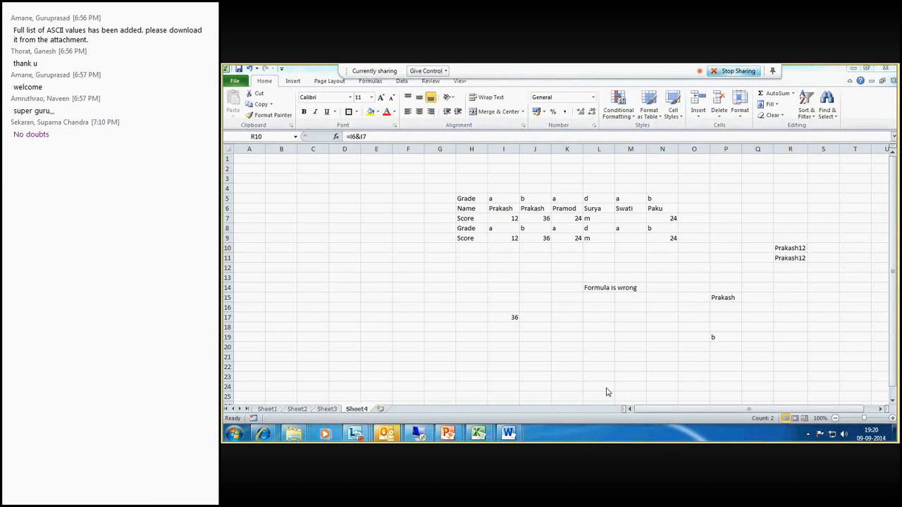
{"action": "left_click", "coordinate": [758, 305]}
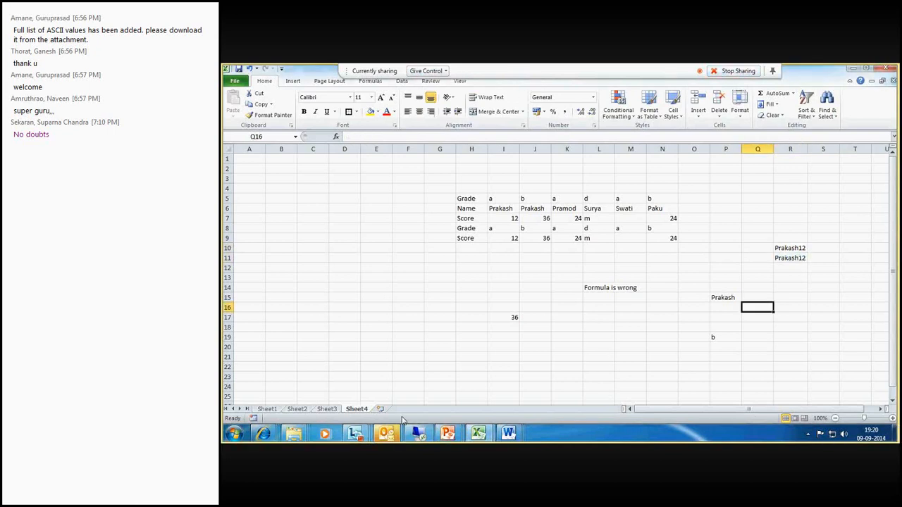
- Switch to the meeting window, scroll through the participant list, and return to the spreadsheet
{"action": "left_click", "coordinate": [354, 433]}
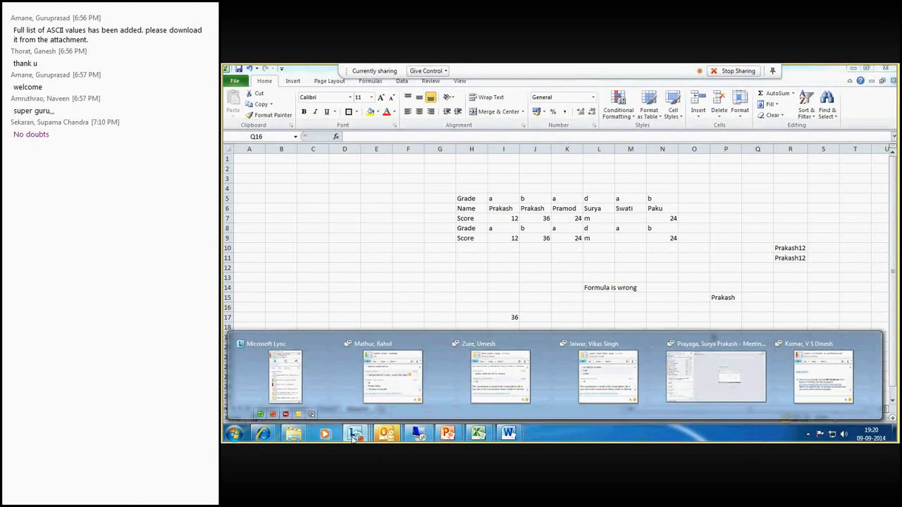
{"action": "mouse_move", "coordinate": [691, 375]}
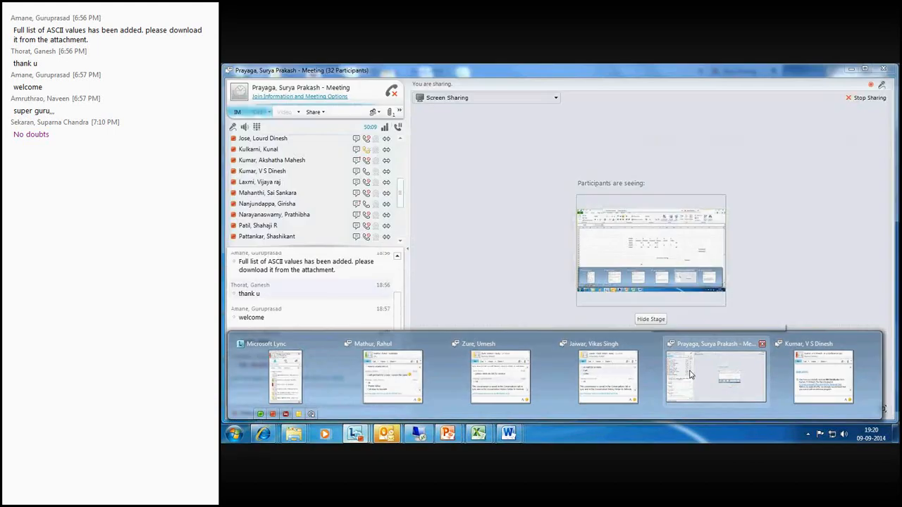
{"action": "left_click", "coordinate": [690, 375]}
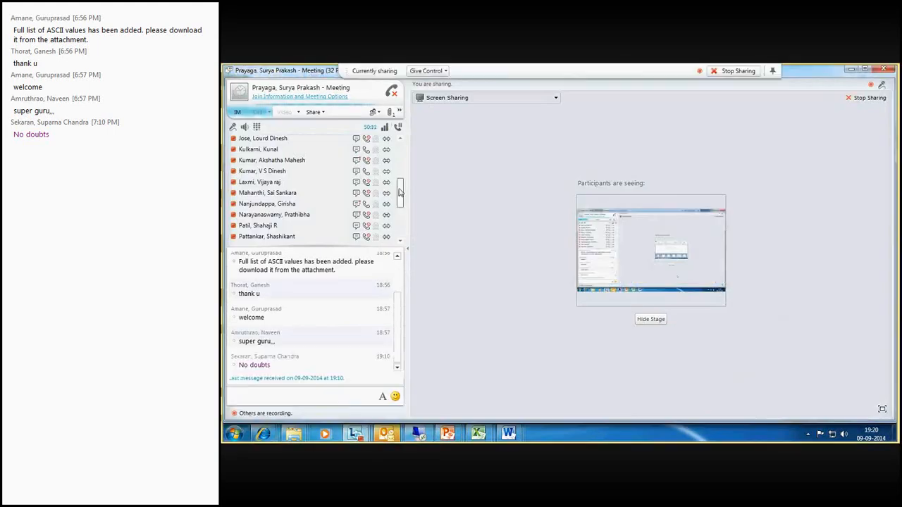
{"action": "left_click_drag", "start_coordinate": [399, 191], "coordinate": [404, 223]}
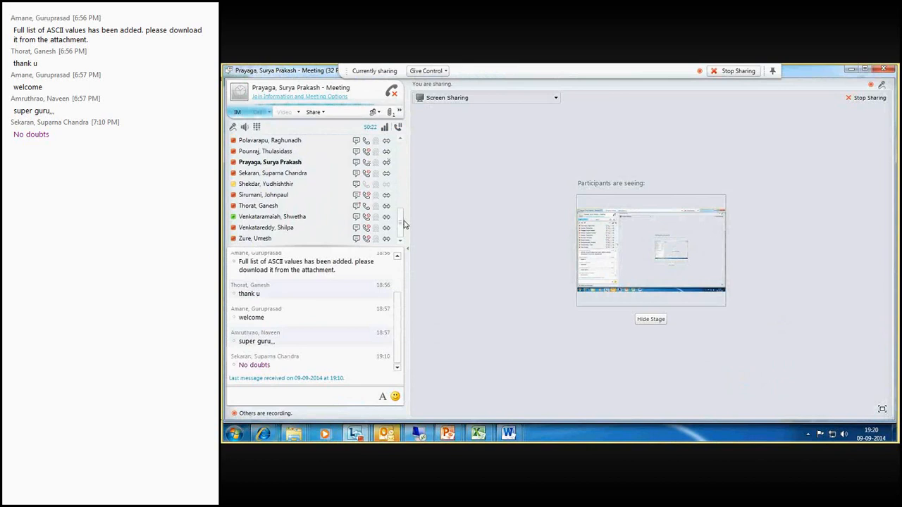
{"action": "left_click_drag", "start_coordinate": [399, 228], "coordinate": [396, 179]}
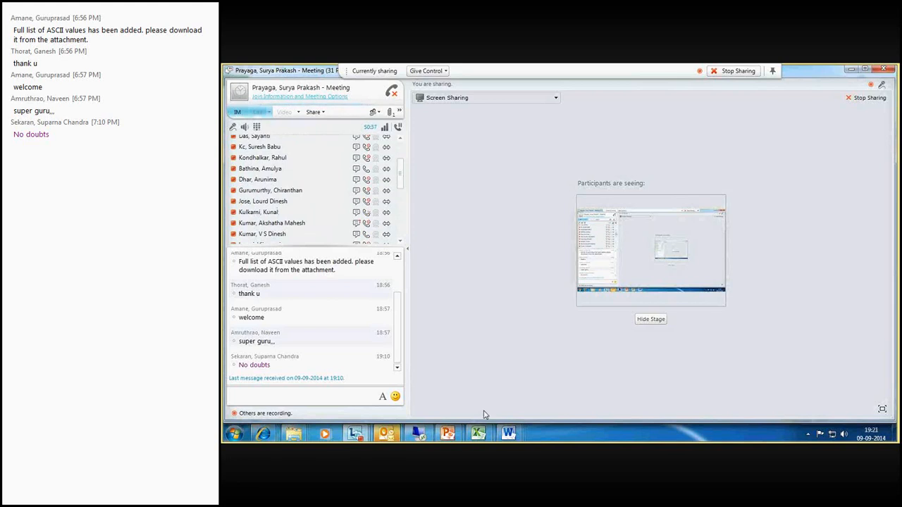
{"action": "left_click_drag", "start_coordinate": [401, 175], "coordinate": [400, 164]}
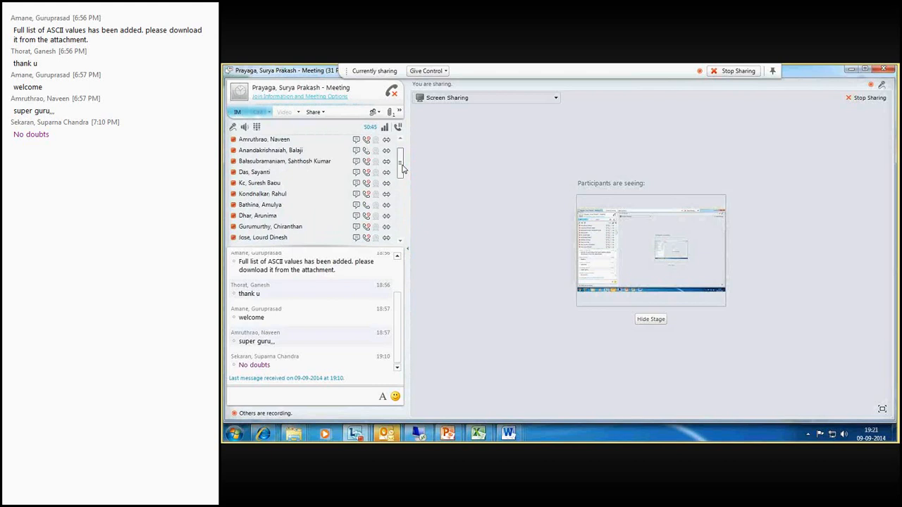
{"action": "mouse_move", "coordinate": [402, 169]}
{"action": "left_mouse_down"}
{"action": "mouse_move", "coordinate": [402, 181]}
{"action": "mouse_move", "coordinate": [403, 169]}
{"action": "left_mouse_up"}
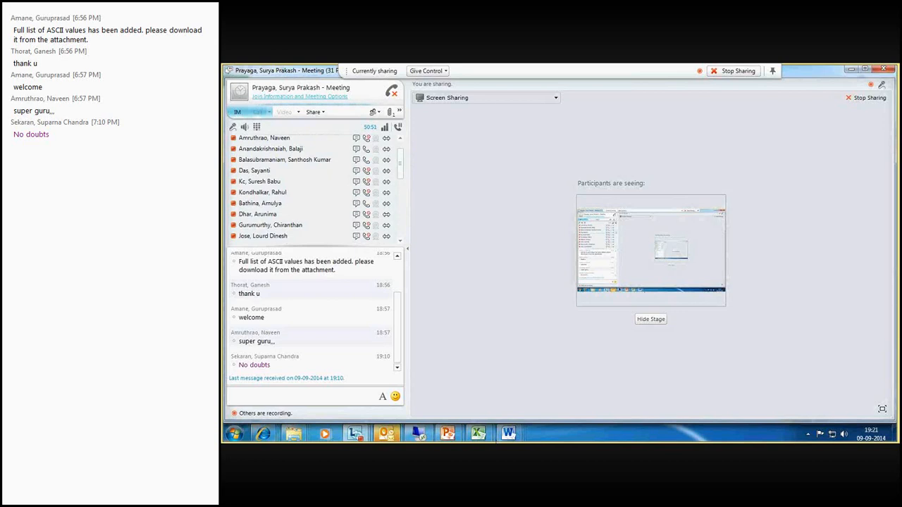
{"action": "left_click", "coordinate": [486, 437]}
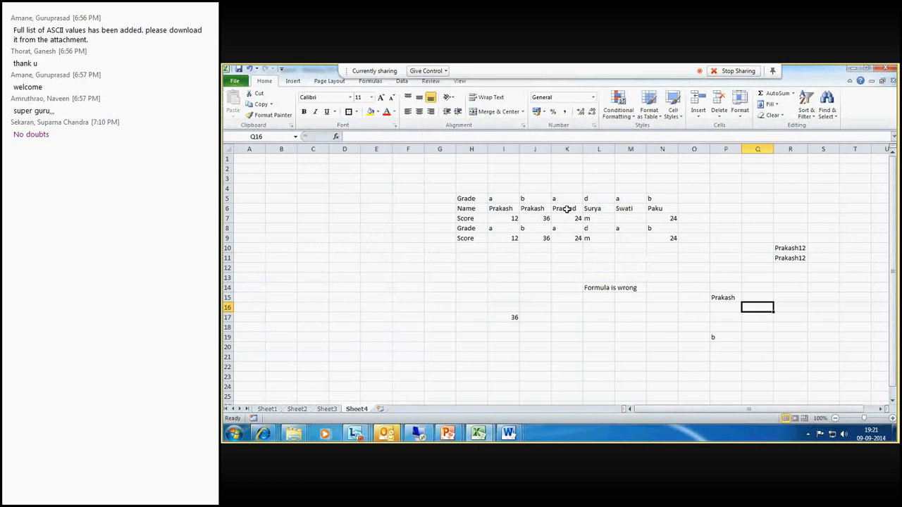
- Enter =K6&K7&K8&K9 in M18 to join Pramod's column, and autofit column M's width
{"action": "left_click_drag", "start_coordinate": [566, 210], "coordinate": [568, 239]}
{"action": "left_click_drag", "start_coordinate": [570, 208], "coordinate": [569, 241]}
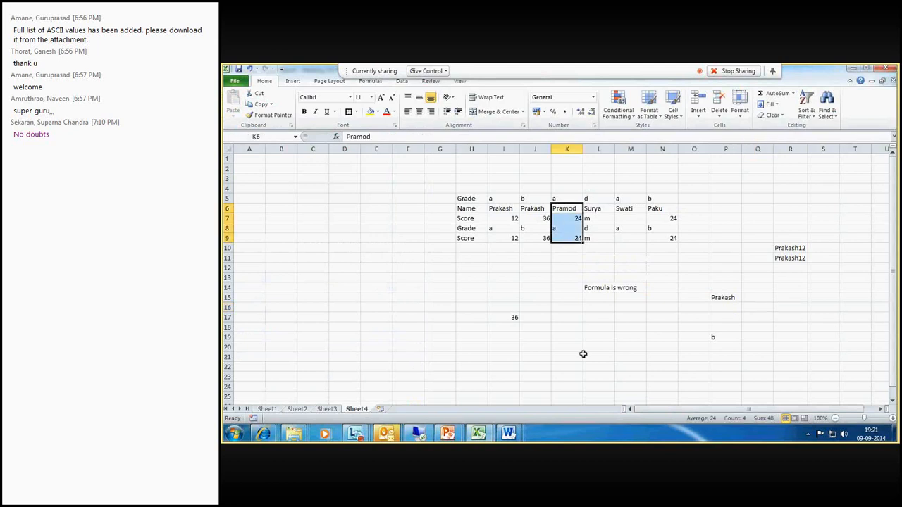
{"action": "left_click", "coordinate": [626, 331]}
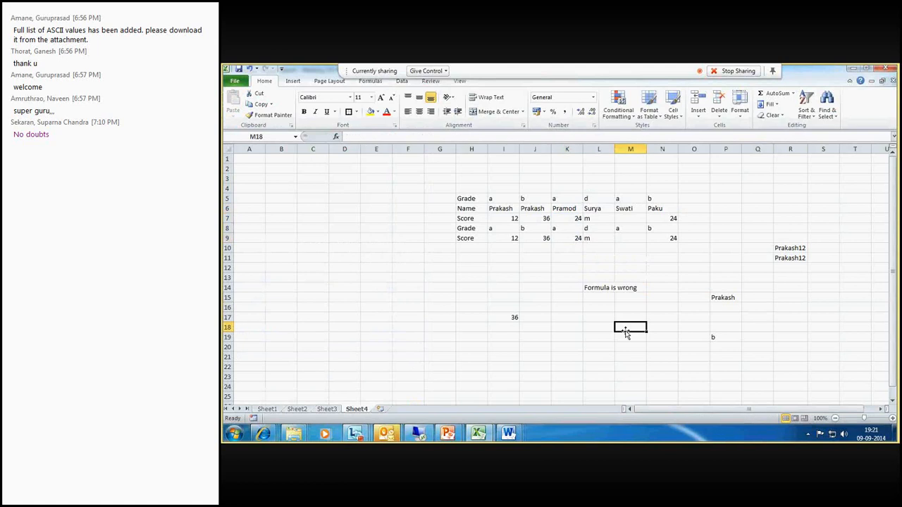
{"action": "type", "text": "="}
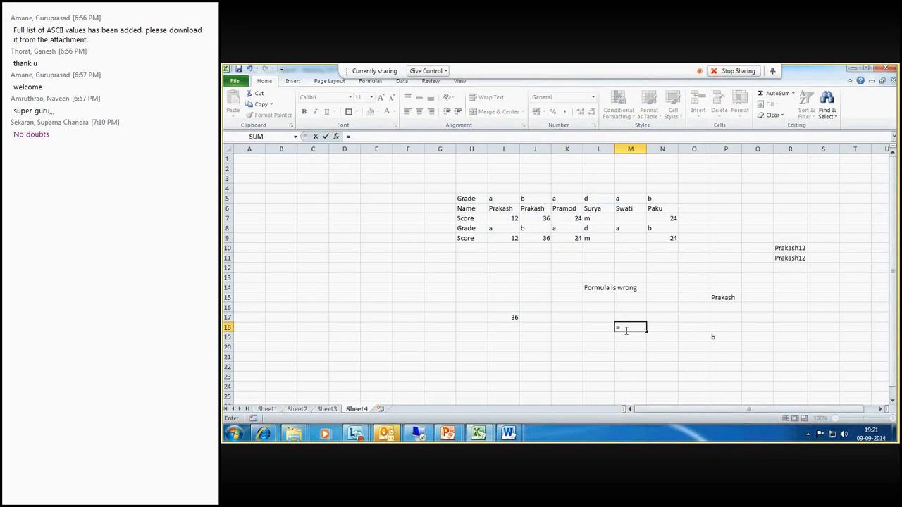
{"action": "left_click", "coordinate": [568, 210]}
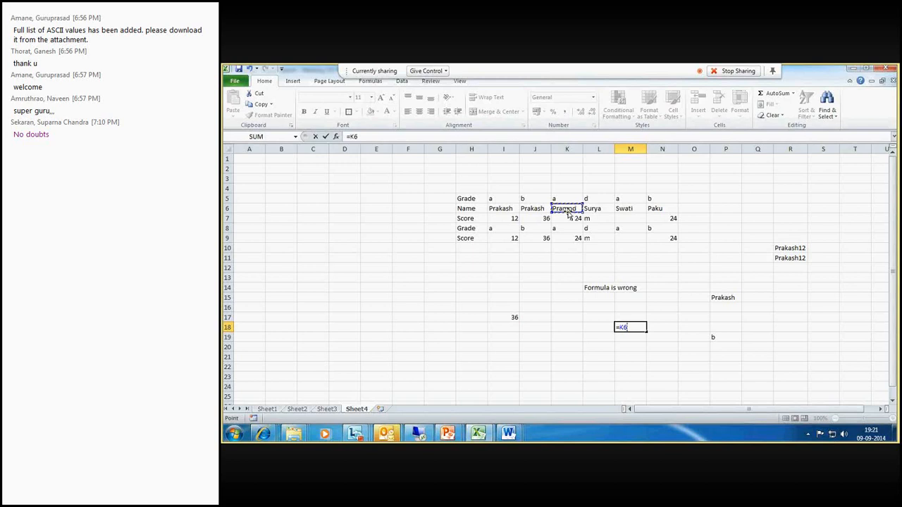
{"action": "type", "text": "&"}
{"action": "left_click", "coordinate": [570, 218]}
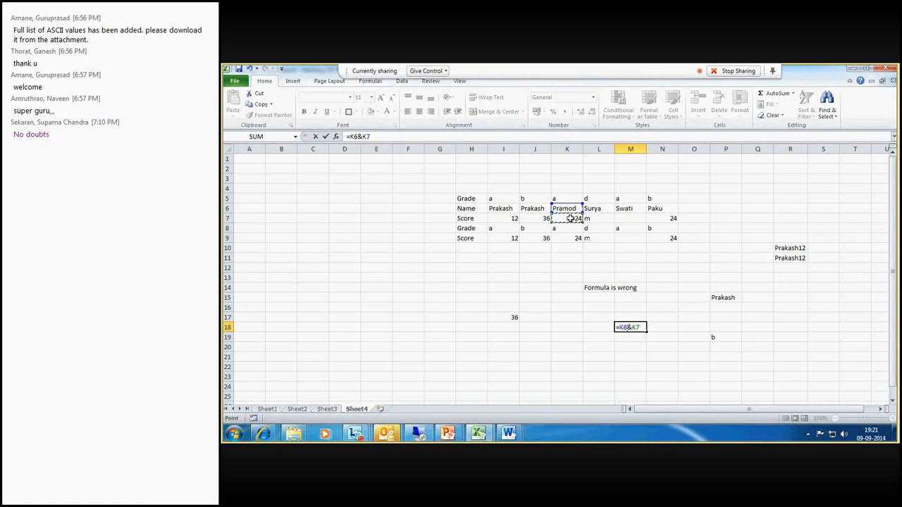
{"action": "type", "text": "&"}
{"action": "left_click", "coordinate": [570, 229]}
{"action": "type", "text": "&"}
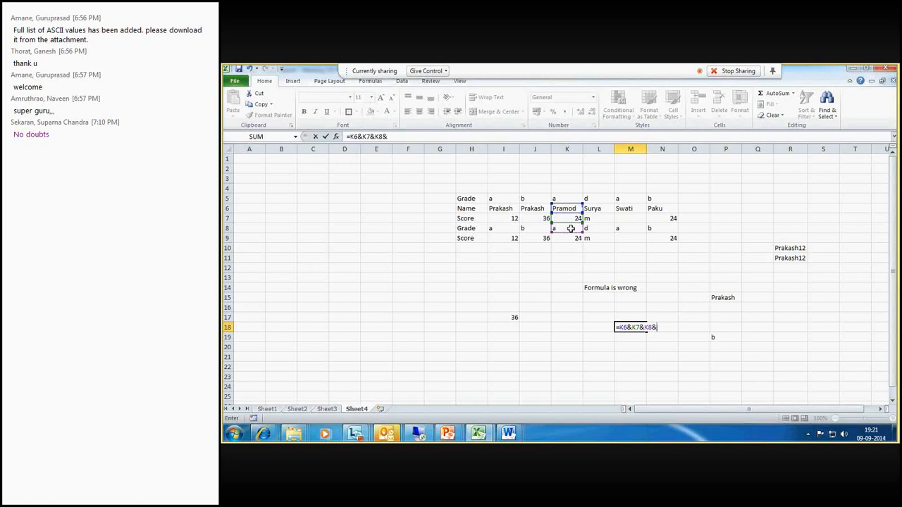
{"action": "left_click", "coordinate": [573, 238]}
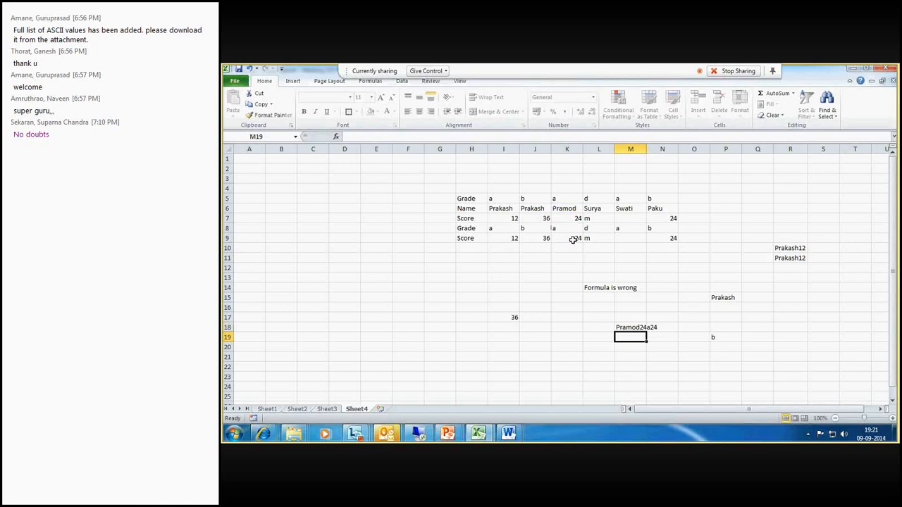
{"action": "key", "text": "Return"}
{"action": "left_click", "coordinate": [628, 327]}
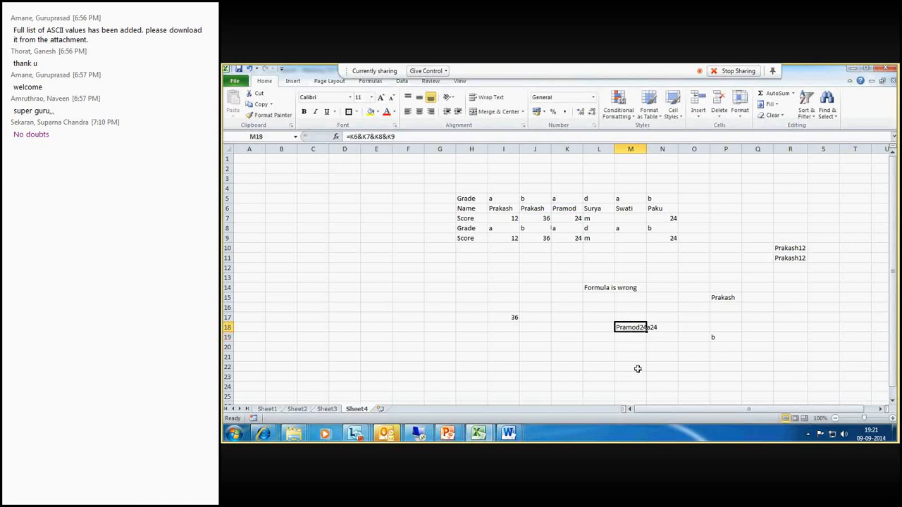
{"action": "double_click", "coordinate": [647, 149]}
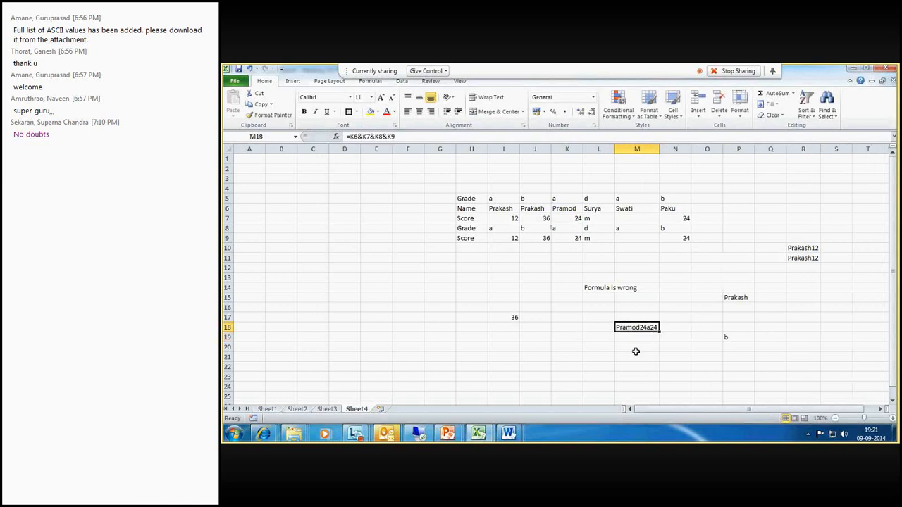
- Enter =CONCATENATE(K6,K7,K8,K9) in M19
{"action": "left_click", "coordinate": [641, 338]}
{"action": "type", "text": "="}
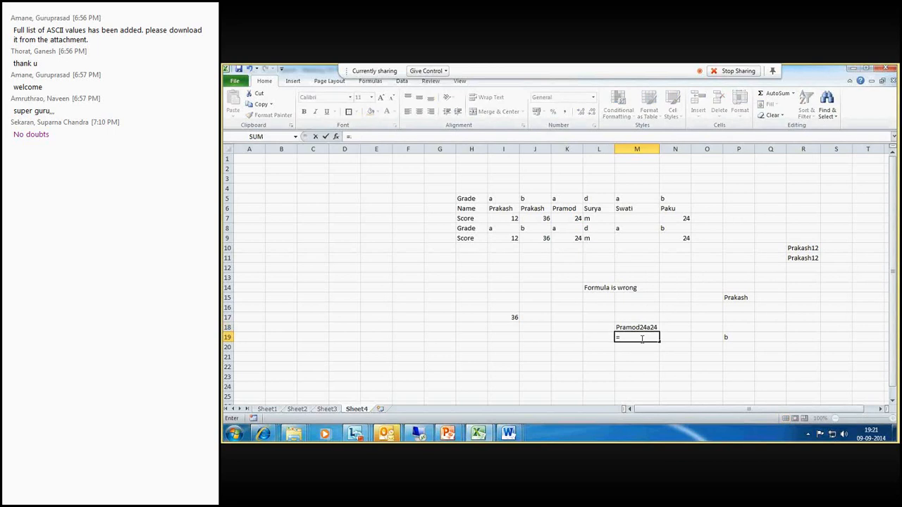
{"action": "type", "text": "co"}
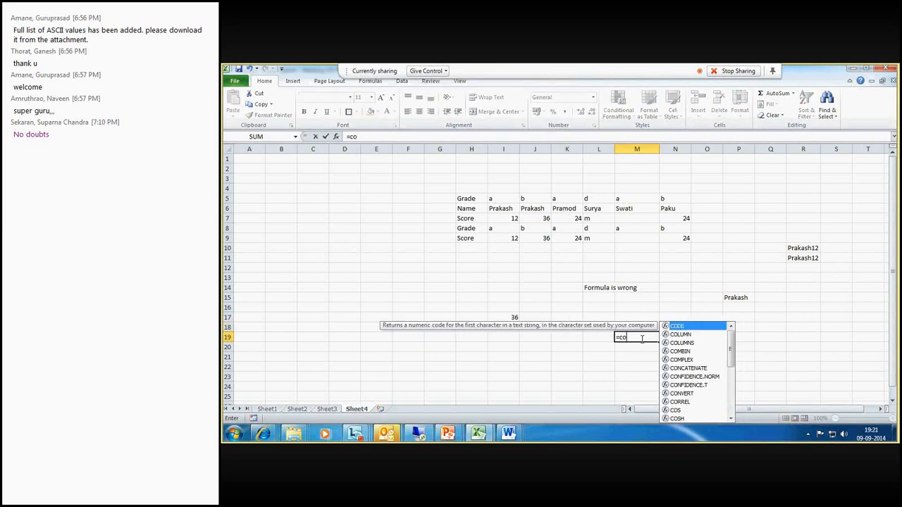
{"action": "type", "text": "ncatenate"}
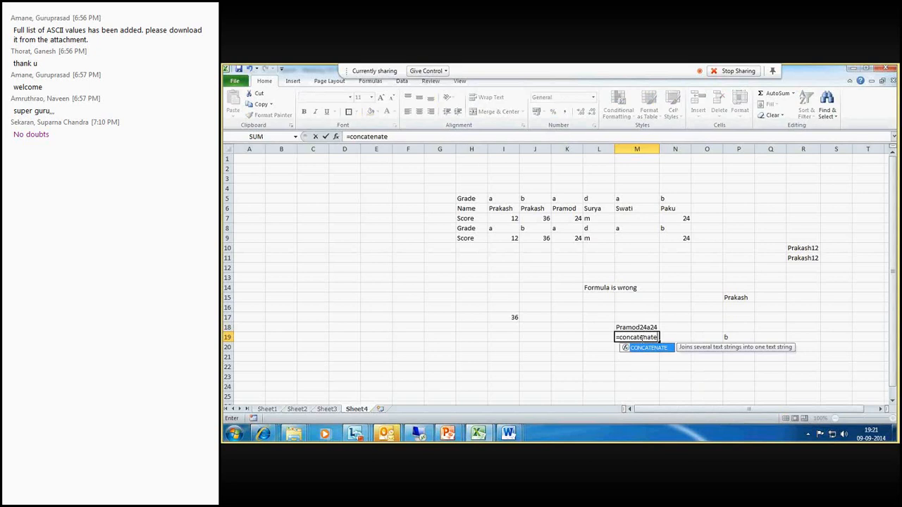
{"action": "type", "text": "("}
{"action": "left_click", "coordinate": [570, 208]}
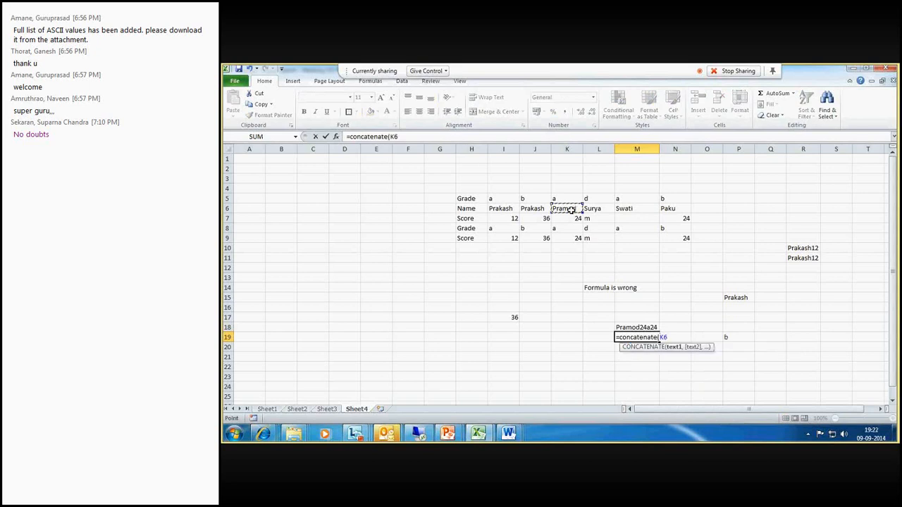
{"action": "type", "text": ","}
{"action": "left_click", "coordinate": [572, 219]}
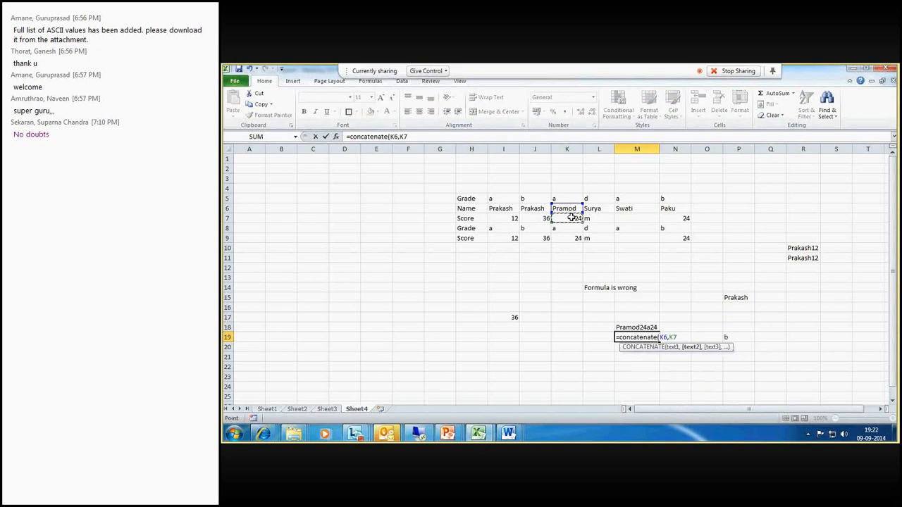
{"action": "type", "text": ","}
{"action": "left_click", "coordinate": [571, 228]}
{"action": "type", "text": ","}
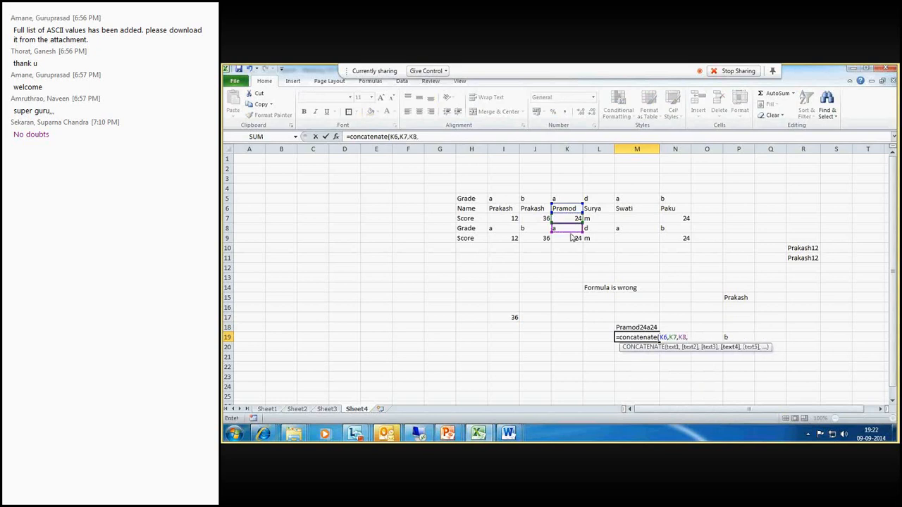
{"action": "left_click", "coordinate": [572, 238]}
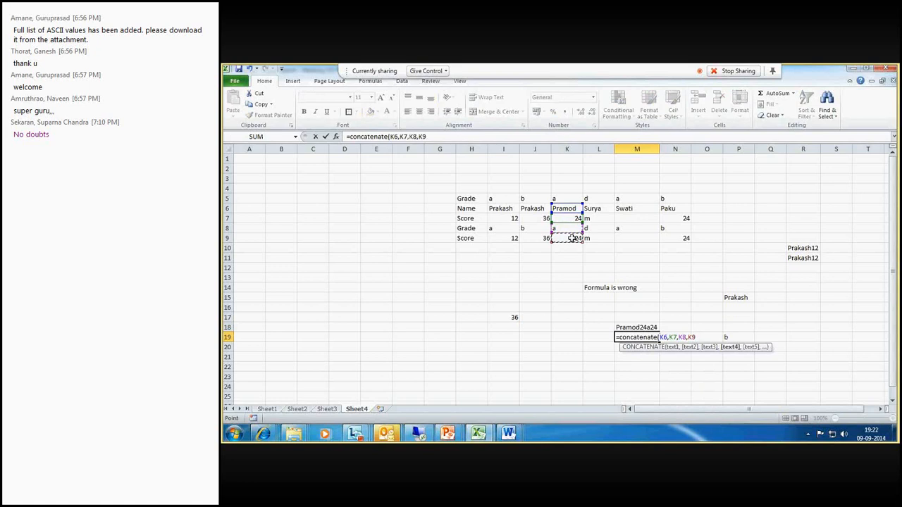
{"action": "key", "text": "Return"}
- Select M18 and M19 to compare the two joined results
{"action": "left_click_drag", "start_coordinate": [646, 176], "coordinate": [844, 319]}
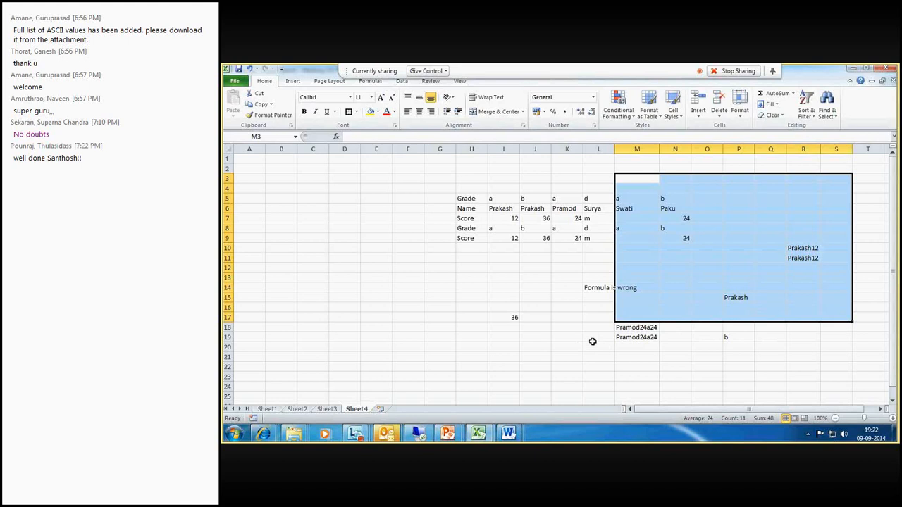
{"action": "left_click_drag", "start_coordinate": [634, 328], "coordinate": [639, 336]}
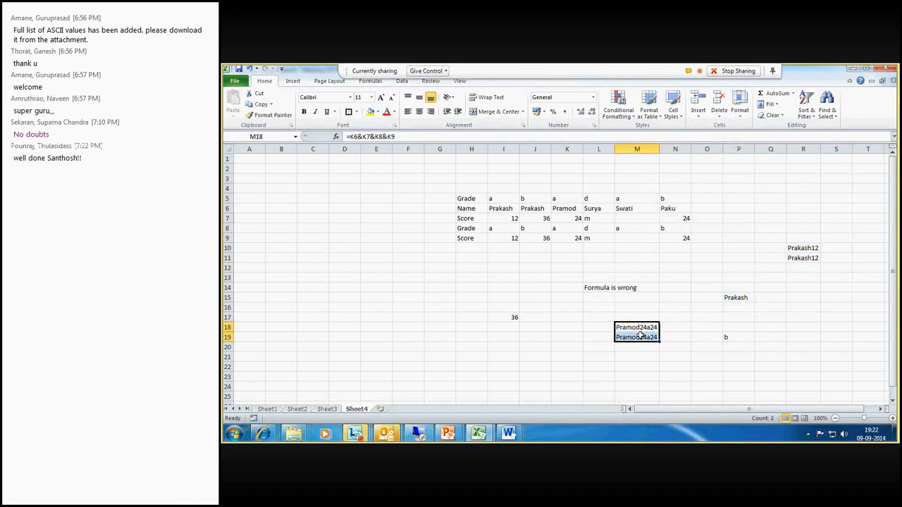
{"action": "left_click", "coordinate": [640, 328]}
{"action": "left_click_drag", "start_coordinate": [641, 329], "coordinate": [641, 339]}
- Check the meeting chat, then return to the spreadsheet and review the formula in M19
{"action": "left_click", "coordinate": [355, 433]}
{"action": "left_click", "coordinate": [716, 377]}
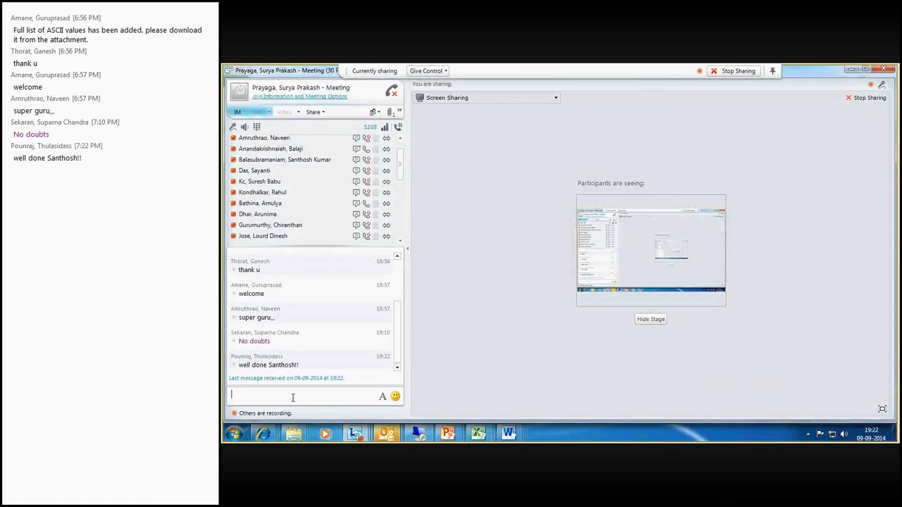
{"action": "left_click", "coordinate": [355, 436]}
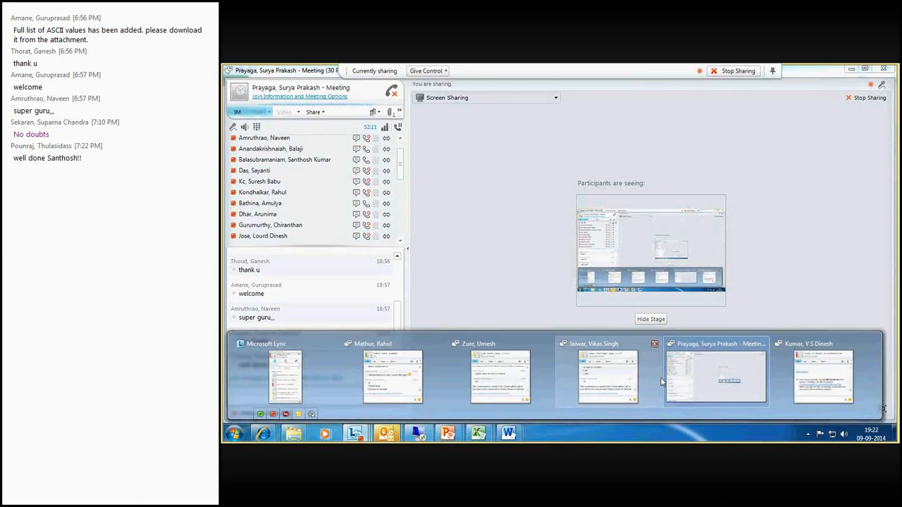
{"action": "mouse_move", "coordinate": [567, 395]}
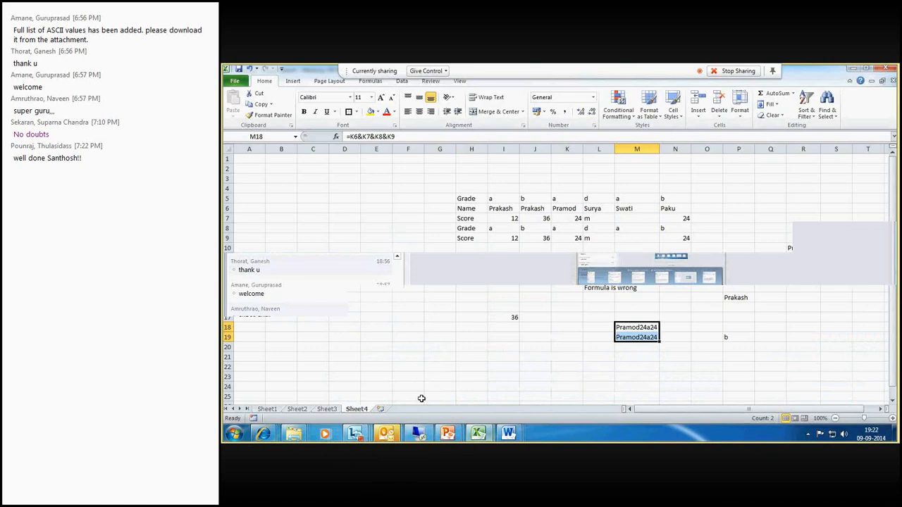
{"action": "left_click", "coordinate": [661, 349]}
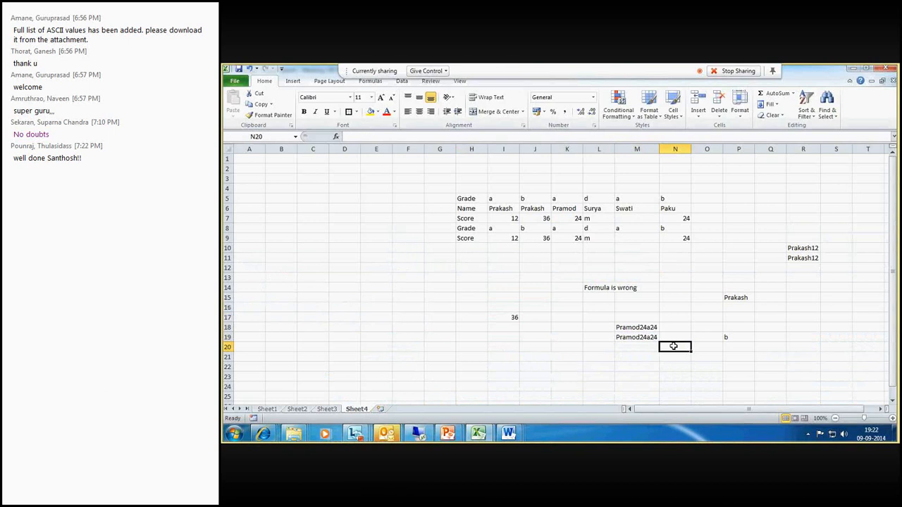
{"action": "left_click_drag", "start_coordinate": [625, 328], "coordinate": [626, 337]}
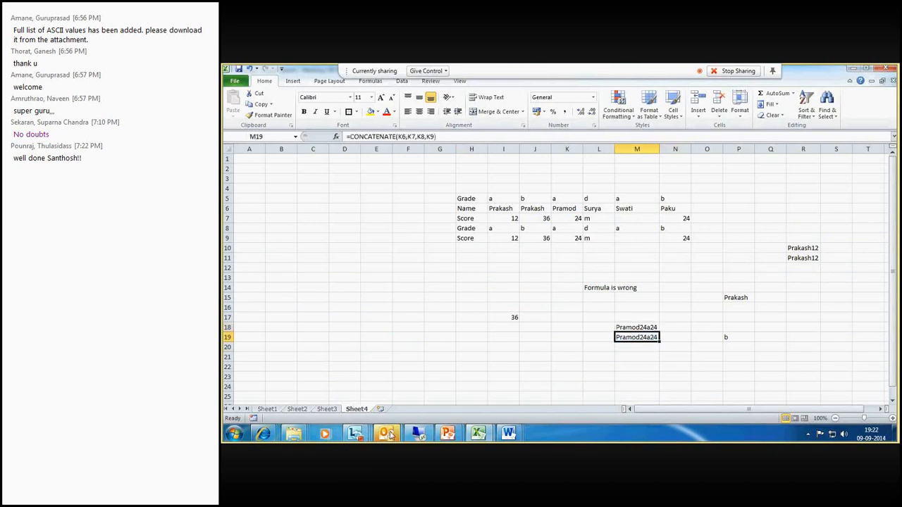
{"action": "left_click", "coordinate": [405, 324]}
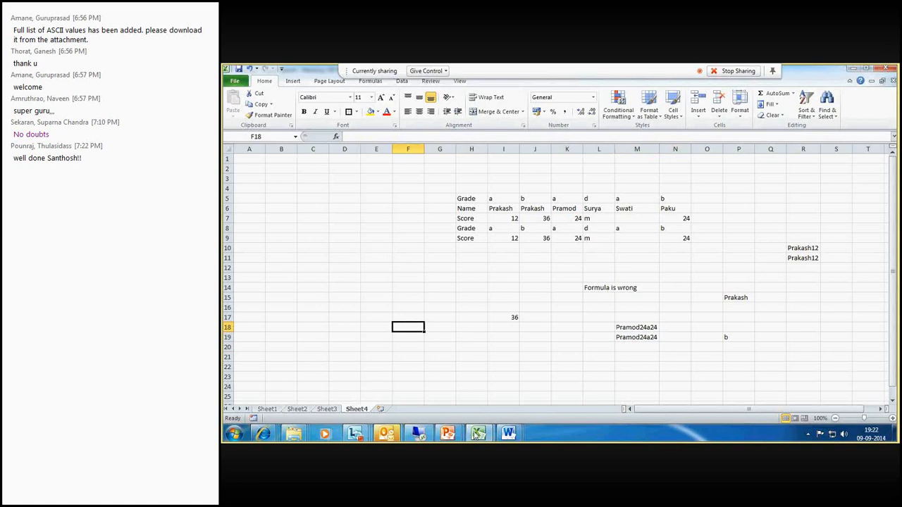
{"action": "left_click", "coordinate": [559, 316]}
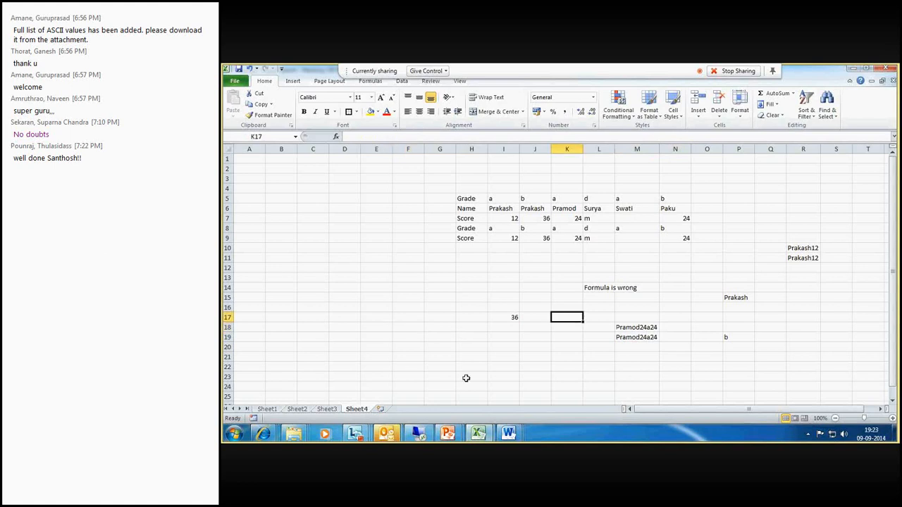
{"action": "left_click", "coordinate": [326, 409]}
{"action": "left_click", "coordinate": [297, 409]}
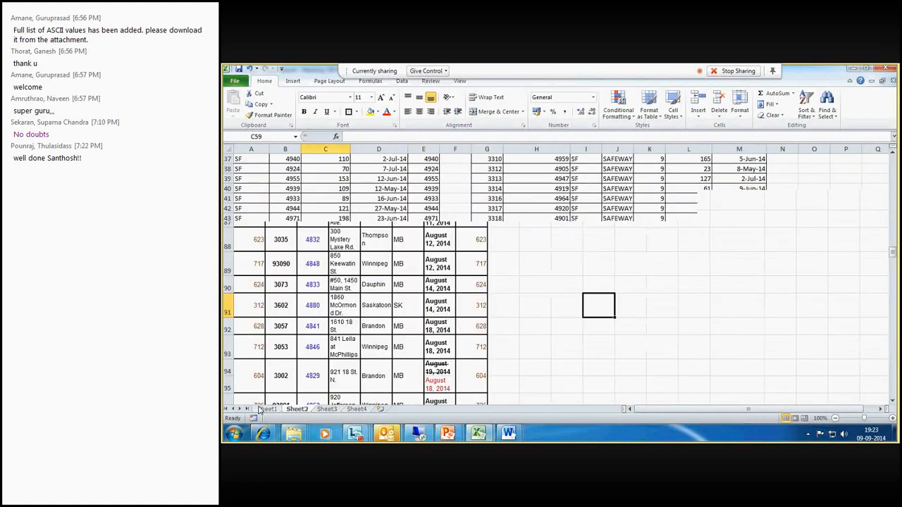
{"action": "left_click", "coordinate": [357, 410]}
{"action": "left_click", "coordinate": [470, 307]}
- Enter the word index in R16 and clear the cell again
{"action": "left_click", "coordinate": [802, 304]}
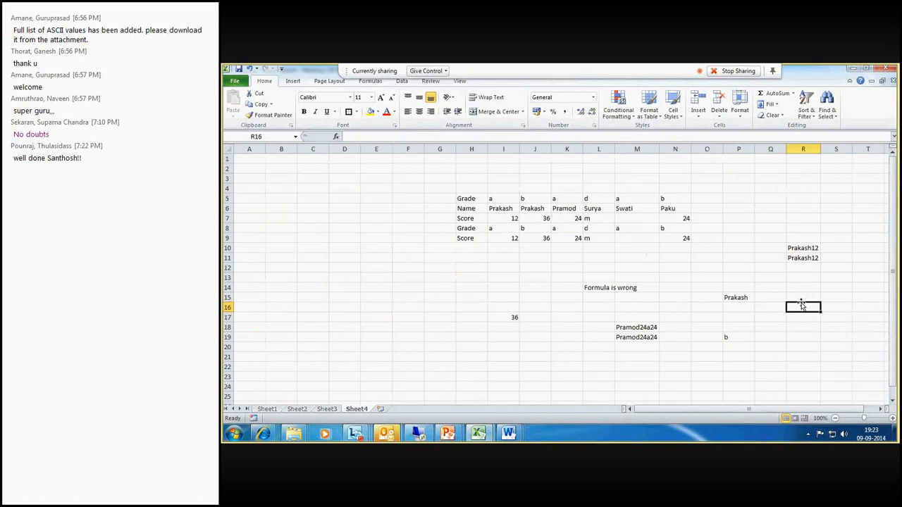
{"action": "type", "text": "index"}
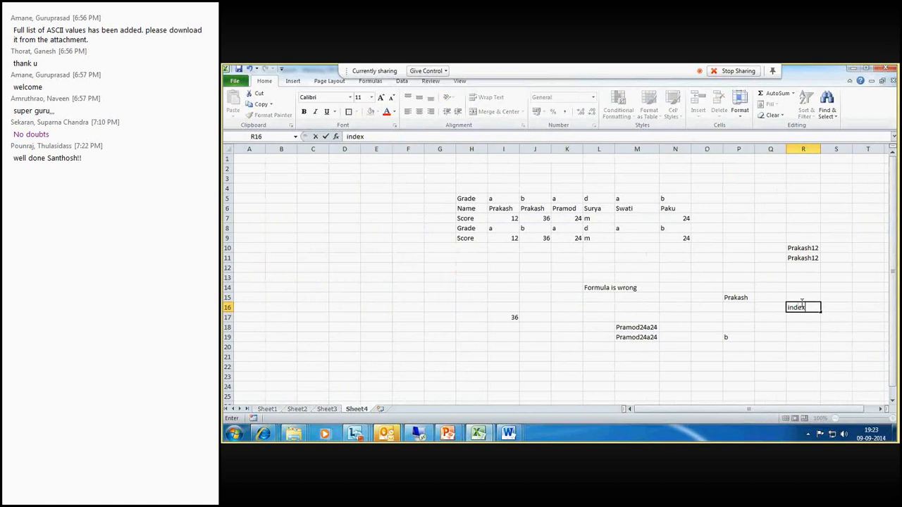
{"action": "key", "text": "ctrl+Return"}
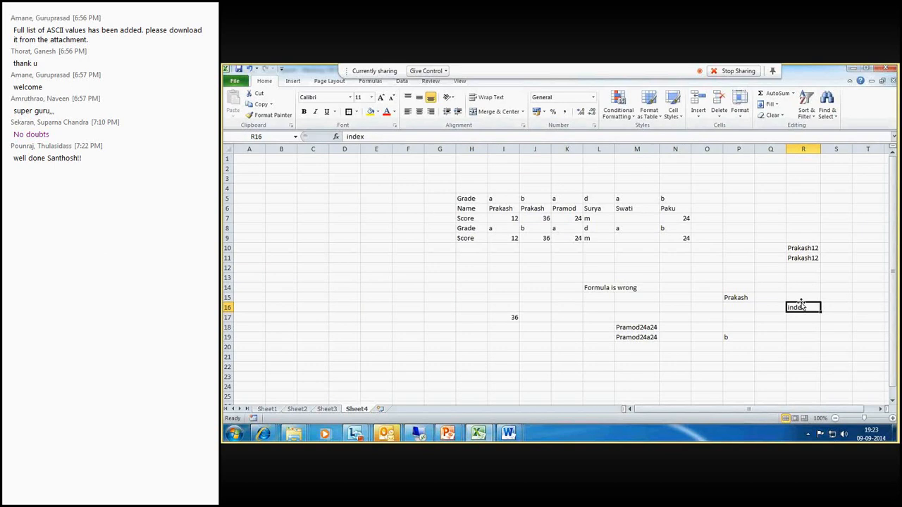
{"action": "key", "text": "Delete"}
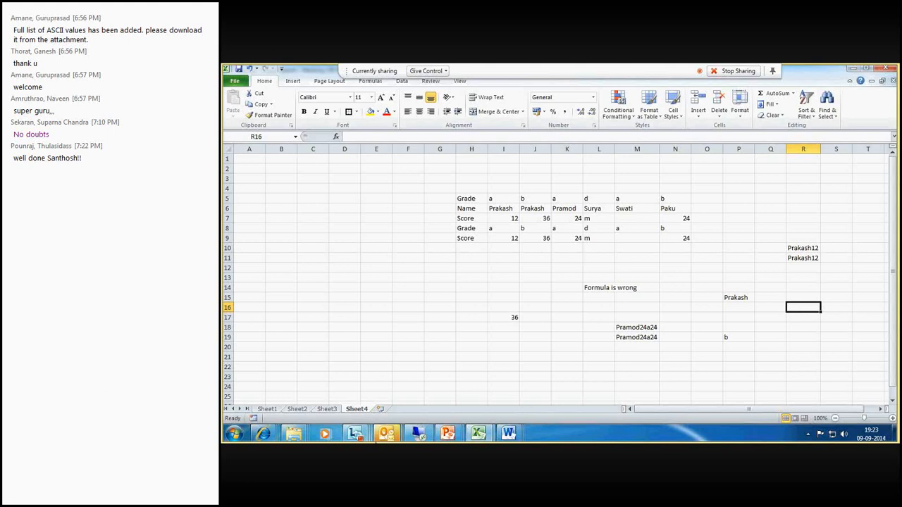
- Open the training email and review its list of Excel functions, highlighting OFFSET and CONCATENATE, then return to the spreadsheet
{"action": "mouse_move", "coordinate": [386, 433]}
{"action": "mouse_move", "coordinate": [341, 407]}
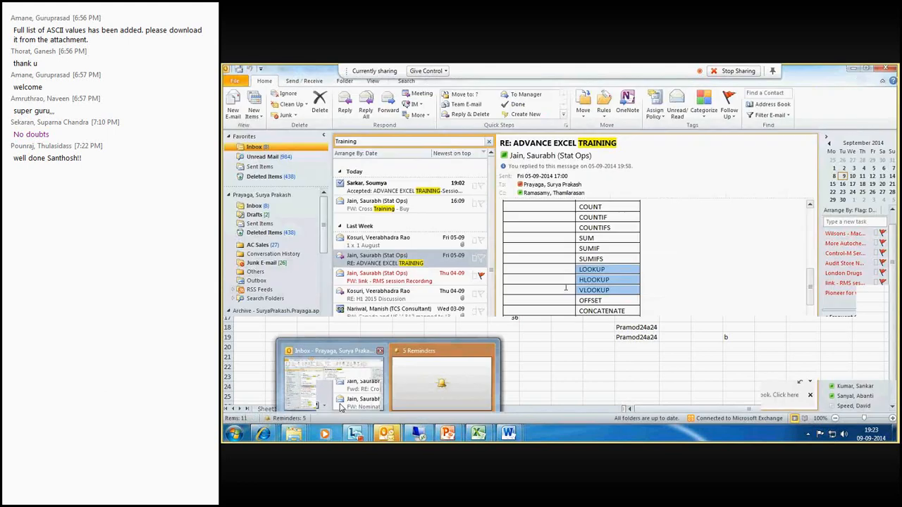
{"action": "left_click", "coordinate": [340, 407]}
{"action": "scroll", "coordinate": [603, 283], "scroll_direction": "down", "scroll_amount": 2}
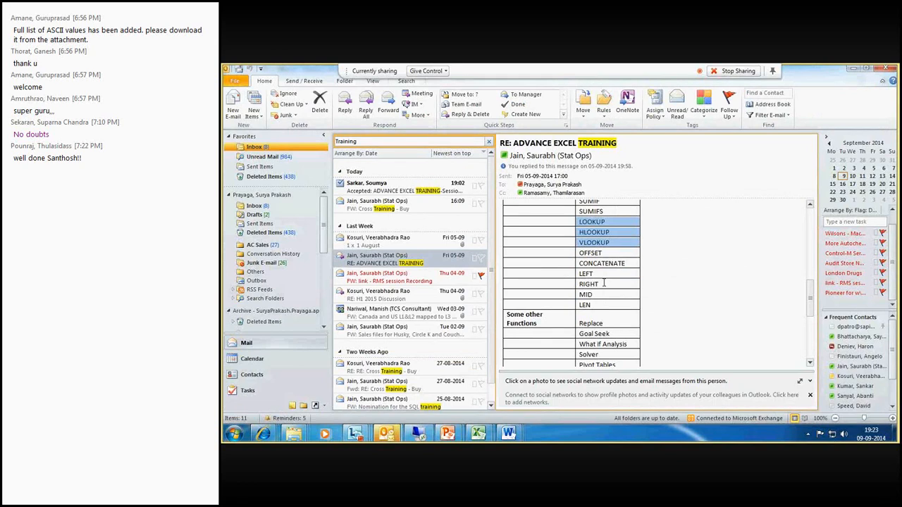
{"action": "left_click_drag", "start_coordinate": [585, 252], "coordinate": [618, 262]}
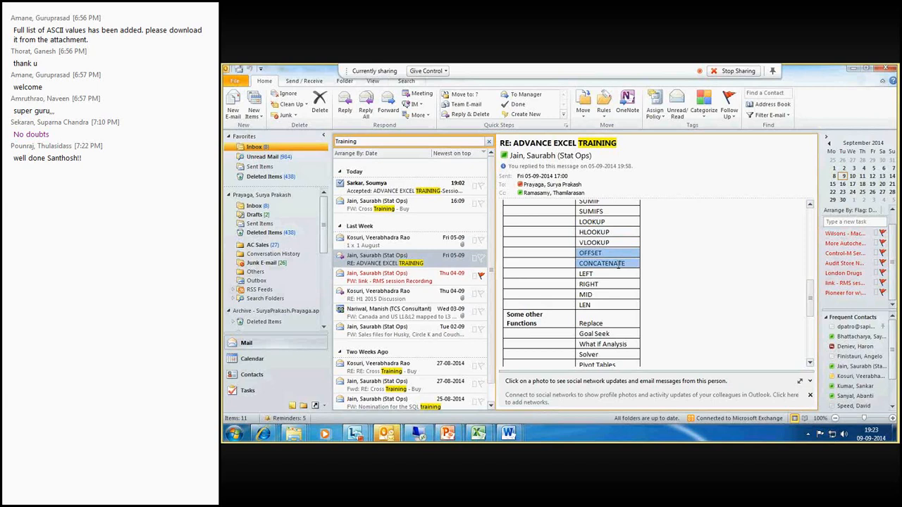
{"action": "left_click", "coordinate": [583, 254]}
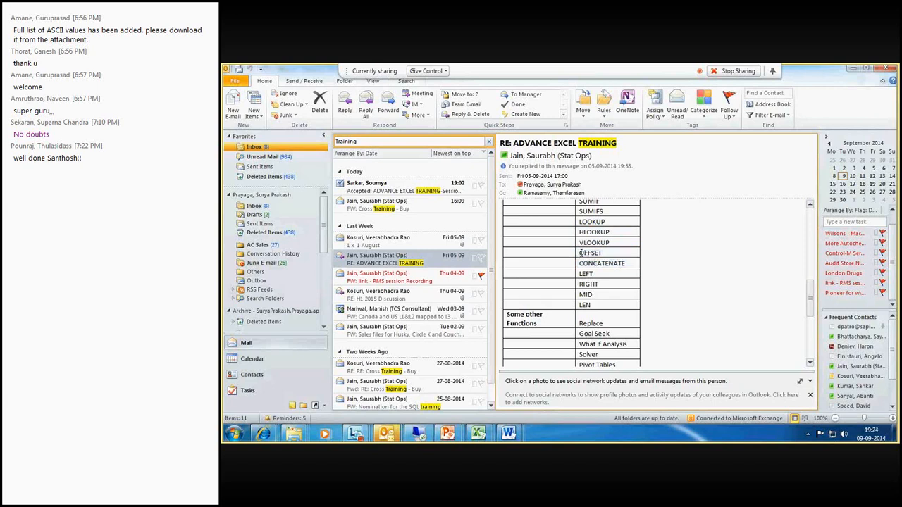
{"action": "left_click_drag", "start_coordinate": [581, 252], "coordinate": [615, 258]}
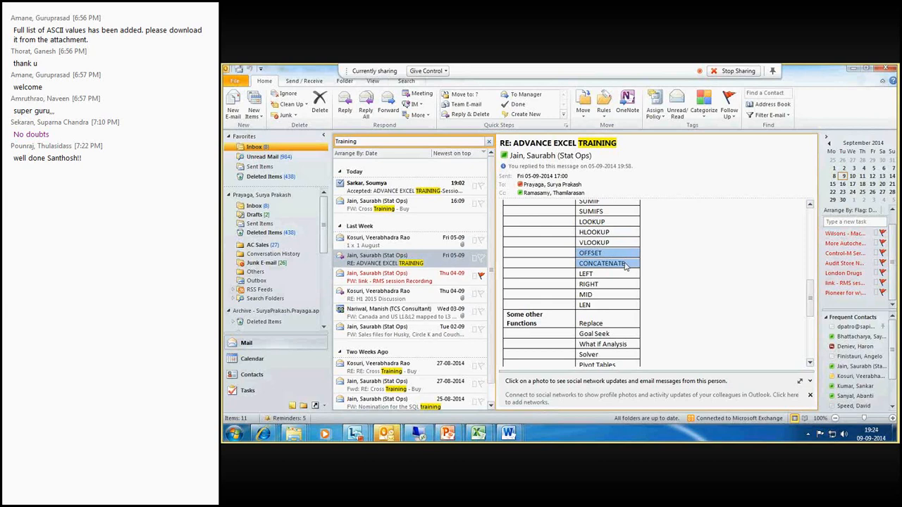
{"action": "left_click", "coordinate": [479, 436]}
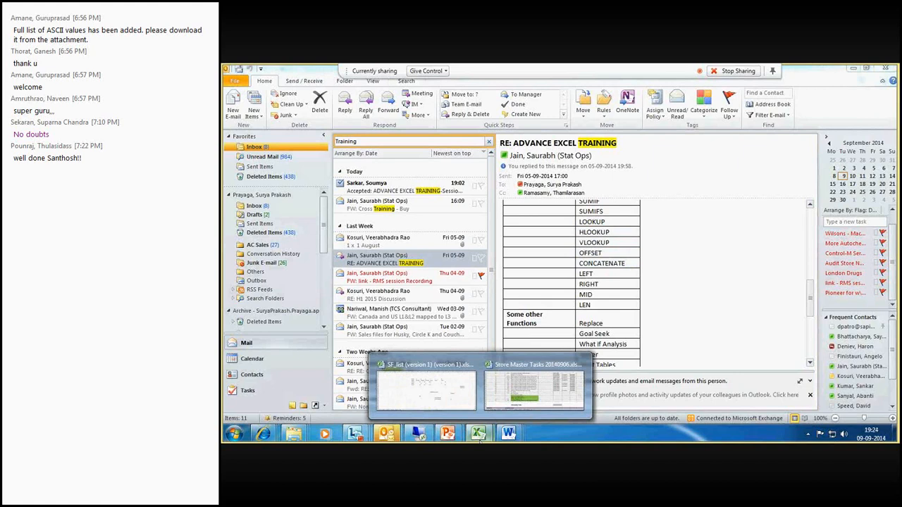
{"action": "mouse_move", "coordinate": [453, 407]}
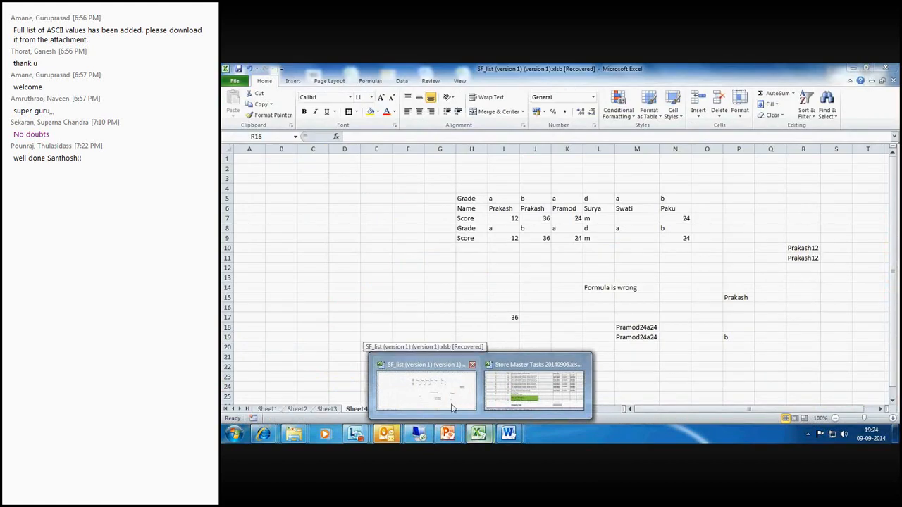
{"action": "left_click", "coordinate": [453, 407]}
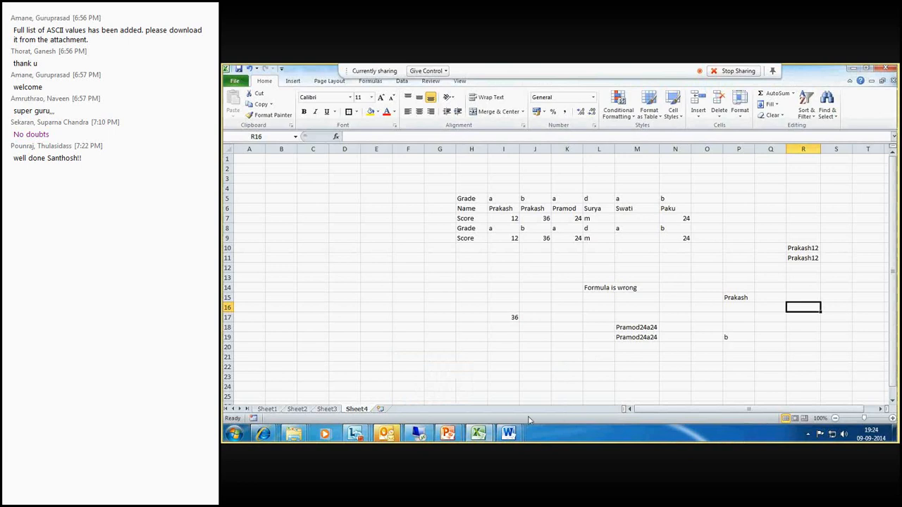
- Reopen the function list email to check the next topics, then switch back to the spreadsheet
{"action": "mouse_move", "coordinate": [386, 437]}
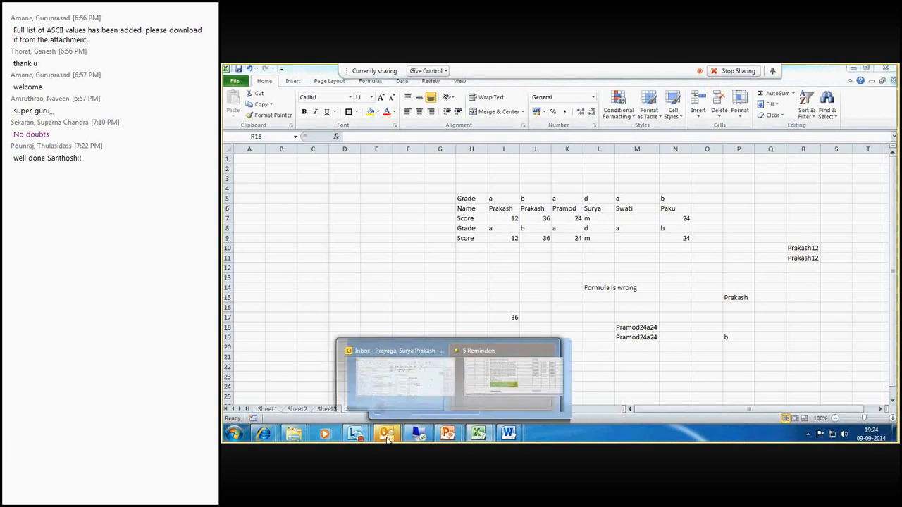
{"action": "left_click", "coordinate": [376, 396]}
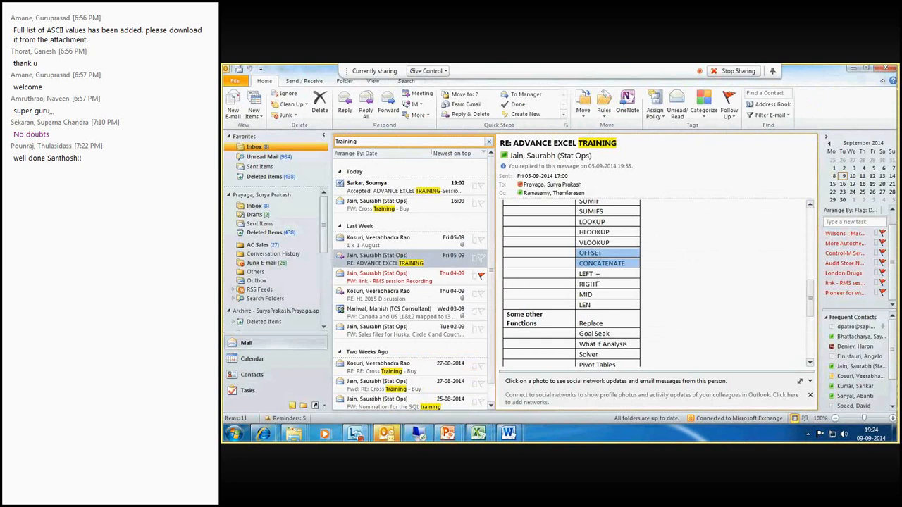
{"action": "left_click", "coordinate": [597, 277]}
{"action": "mouse_move", "coordinate": [490, 437]}
{"action": "left_click", "coordinate": [426, 387]}
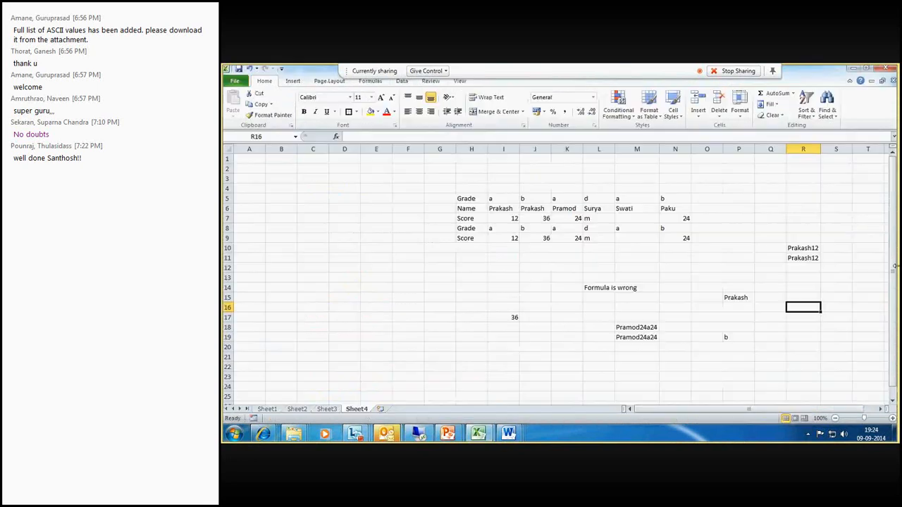
- Enter =LEFT(I6,4) in G14 to extract the first four characters of the name in I6
{"action": "left_click", "coordinate": [436, 291]}
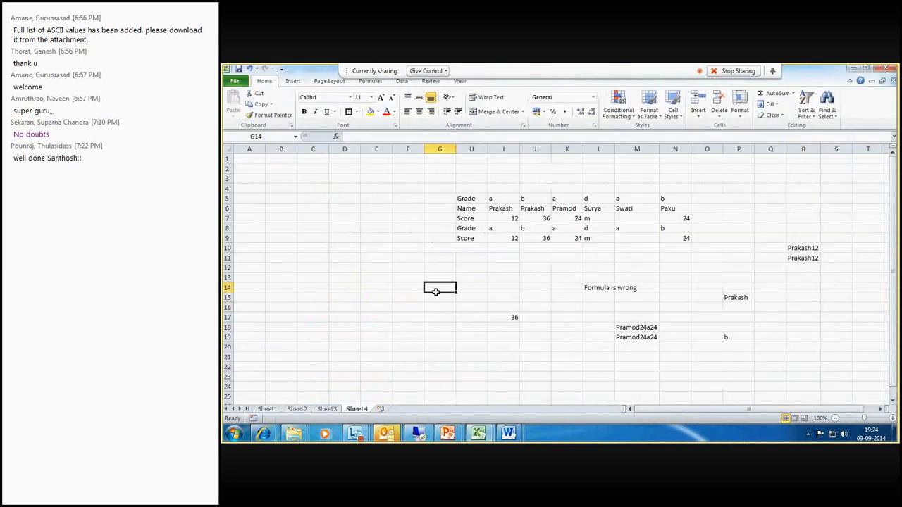
{"action": "type", "text": "=ledt"}
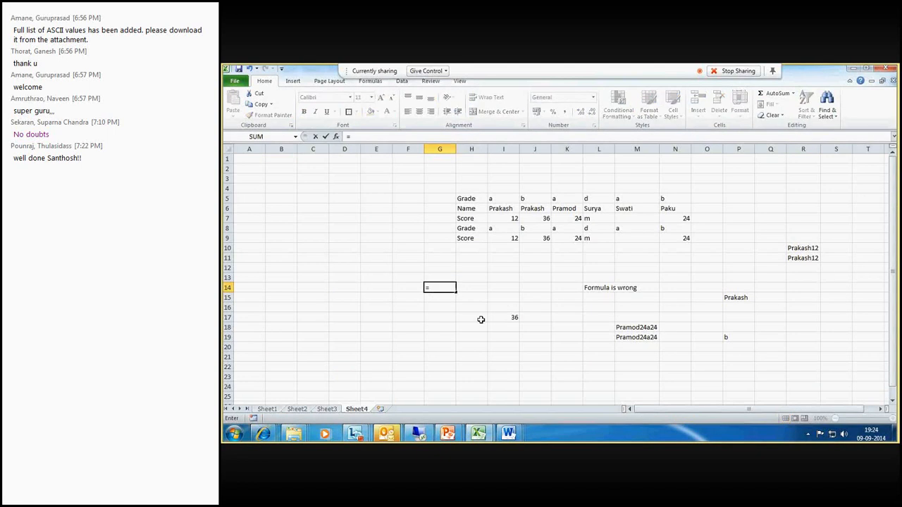
{"action": "key", "text": "BackSpace"}
{"action": "key", "text": "BackSpace"}
{"action": "key", "text": "BackSpace"}
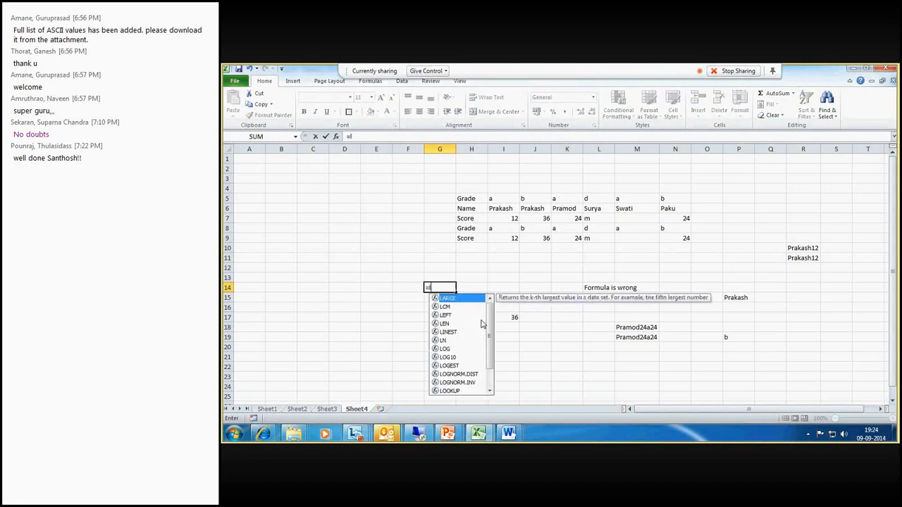
{"action": "type", "text": "left"}
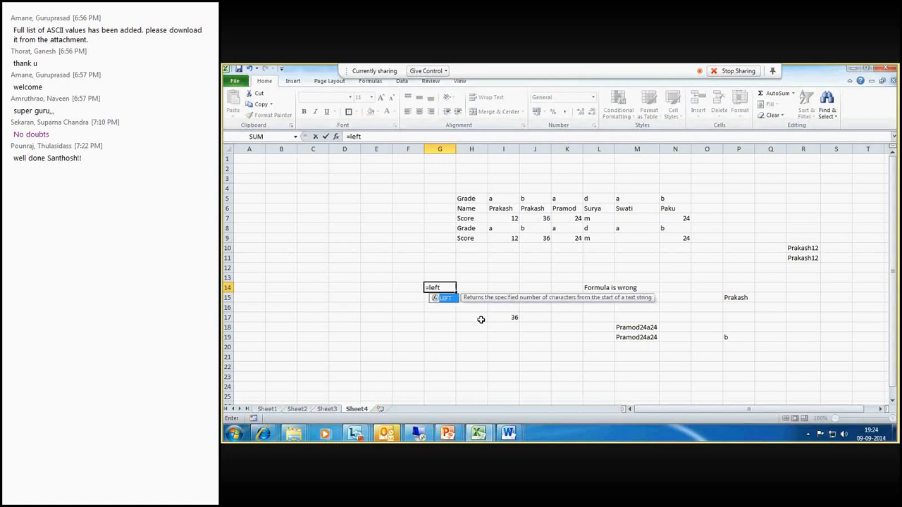
{"action": "type", "text": "("}
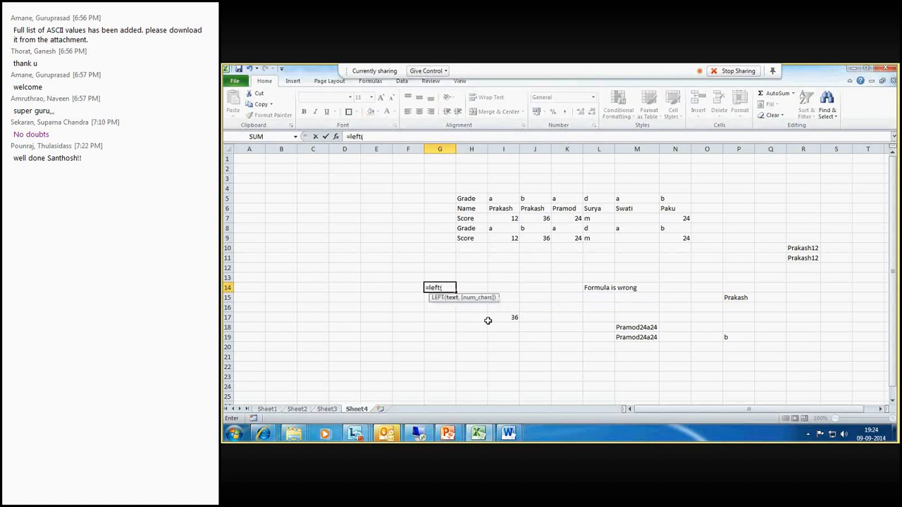
{"action": "left_click", "coordinate": [493, 209]}
{"action": "type", "text": ",4"}
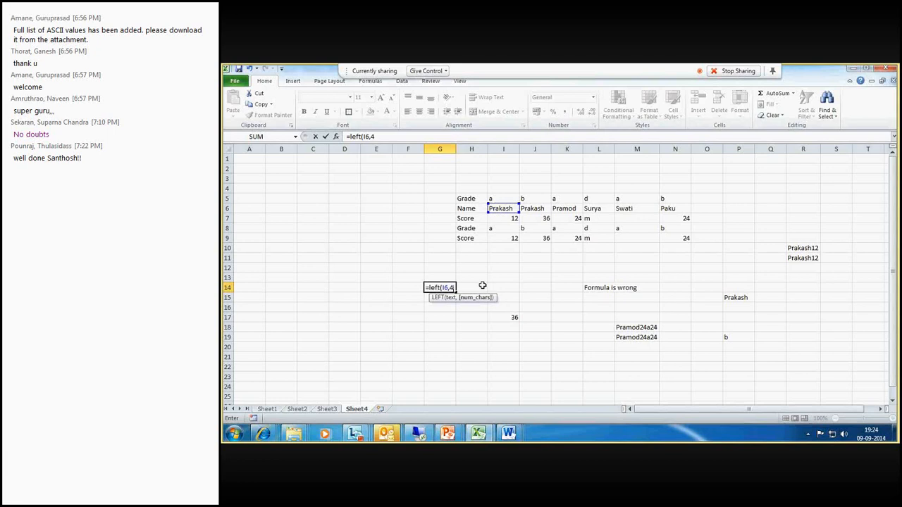
{"action": "key", "text": "Return"}
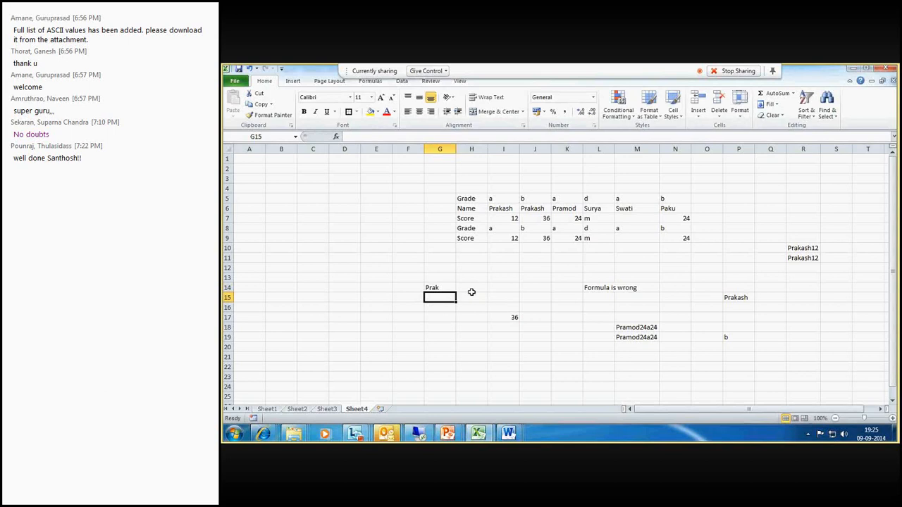
{"action": "left_click", "coordinate": [448, 288]}
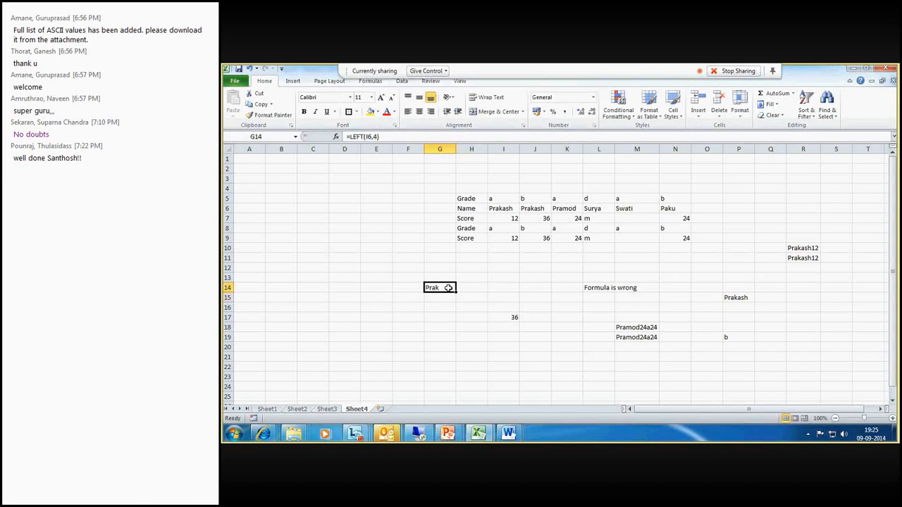
- Enter =RIGHT(I6,4) in G15 to extract the last four characters of the name in I6
{"action": "left_click", "coordinate": [439, 296]}
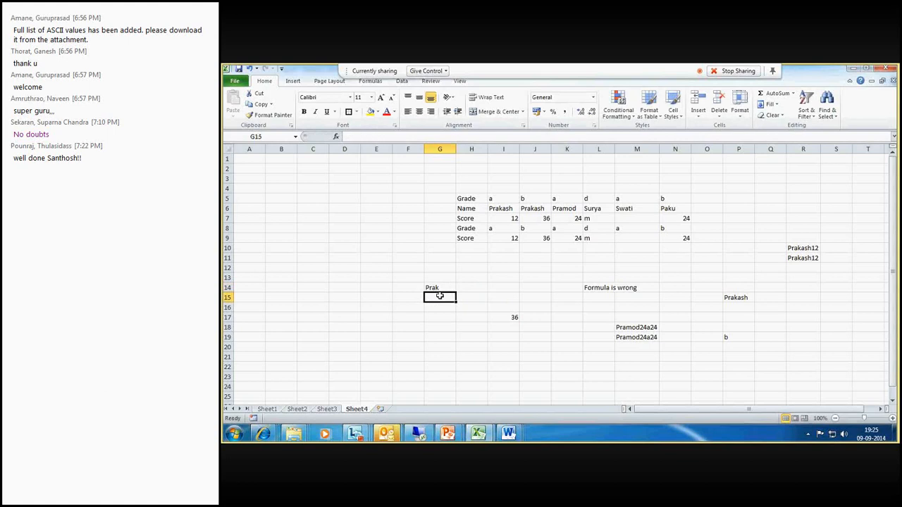
{"action": "type", "text": "=right"}
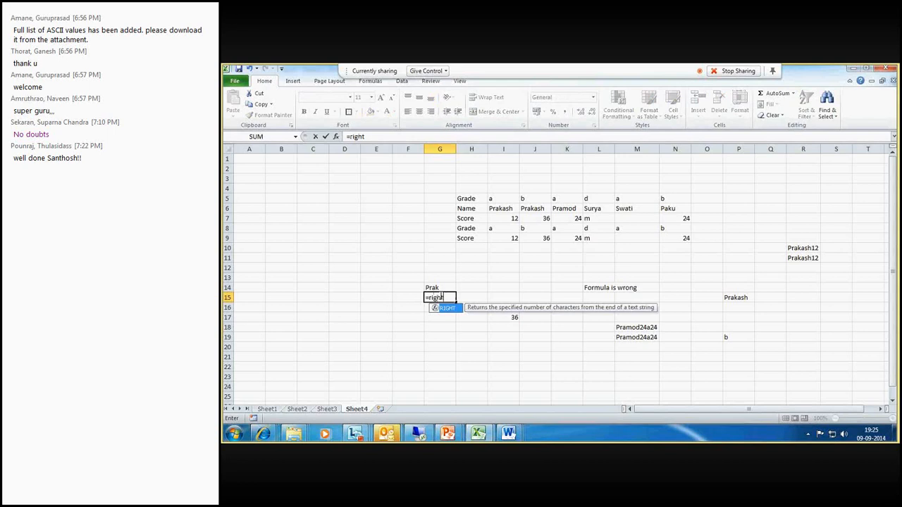
{"action": "type", "text": "("}
{"action": "left_click", "coordinate": [497, 209]}
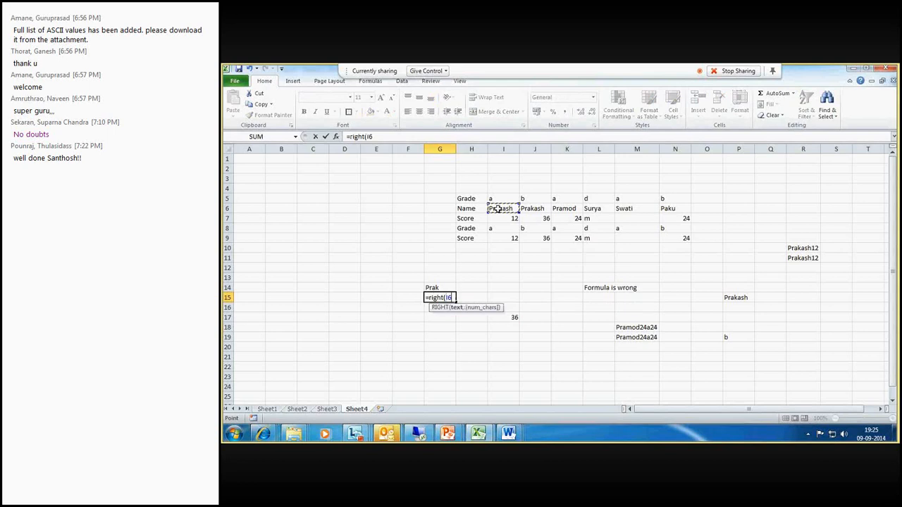
{"action": "type", "text": ",4)"}
{"action": "key", "text": "Return"}
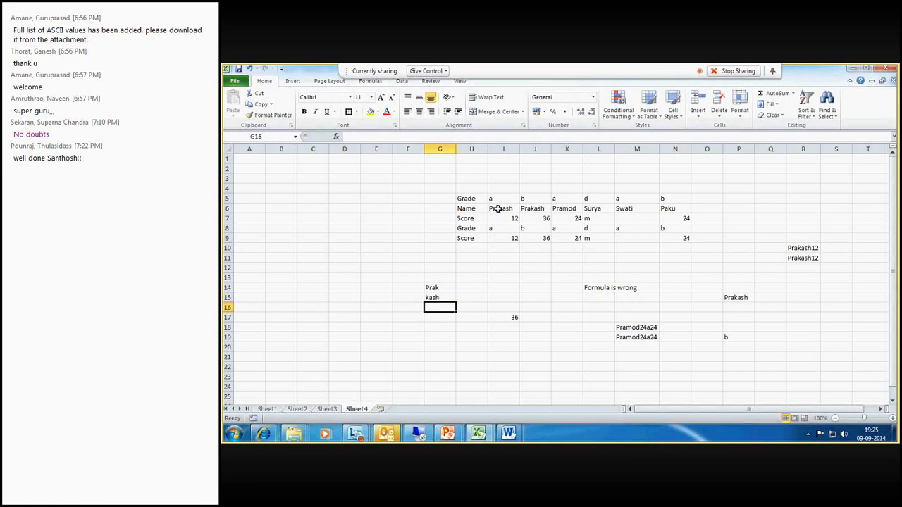
- Check the meeting participant list, then return to the spreadsheet
{"action": "left_click", "coordinate": [503, 277]}
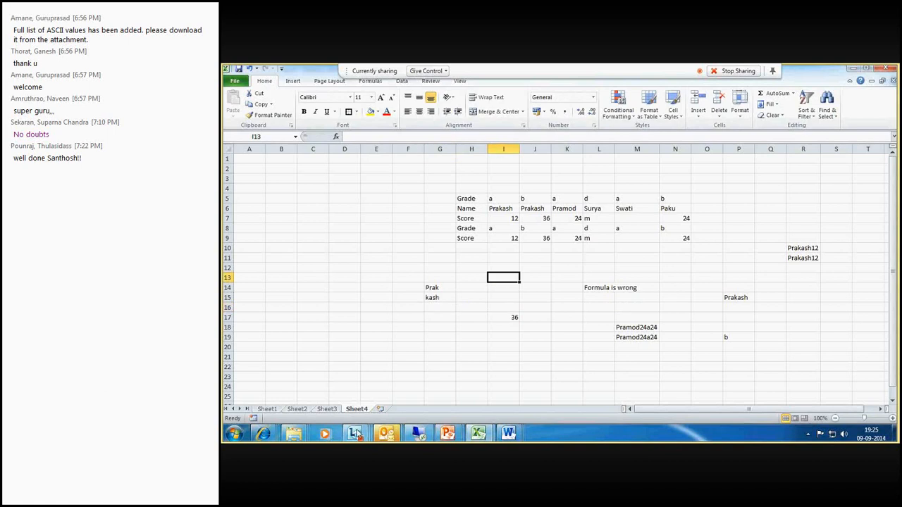
{"action": "mouse_move", "coordinate": [356, 434]}
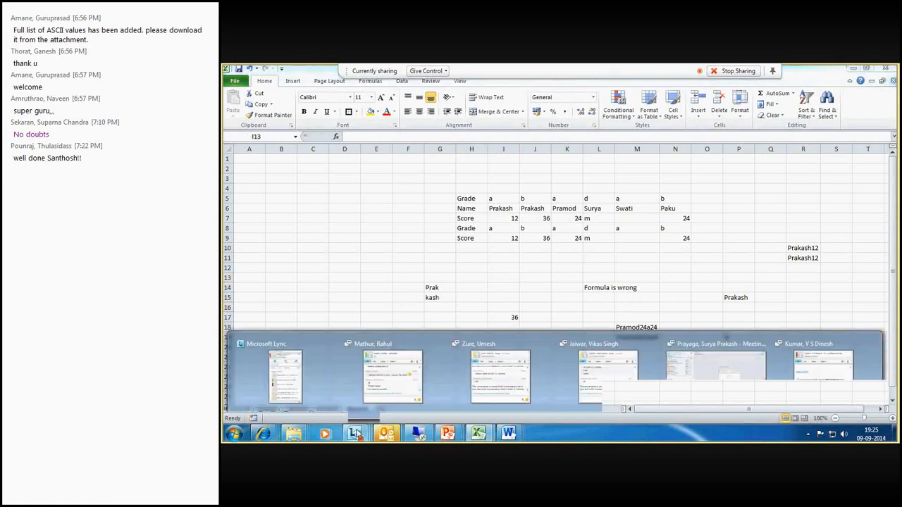
{"action": "left_click", "coordinate": [681, 386]}
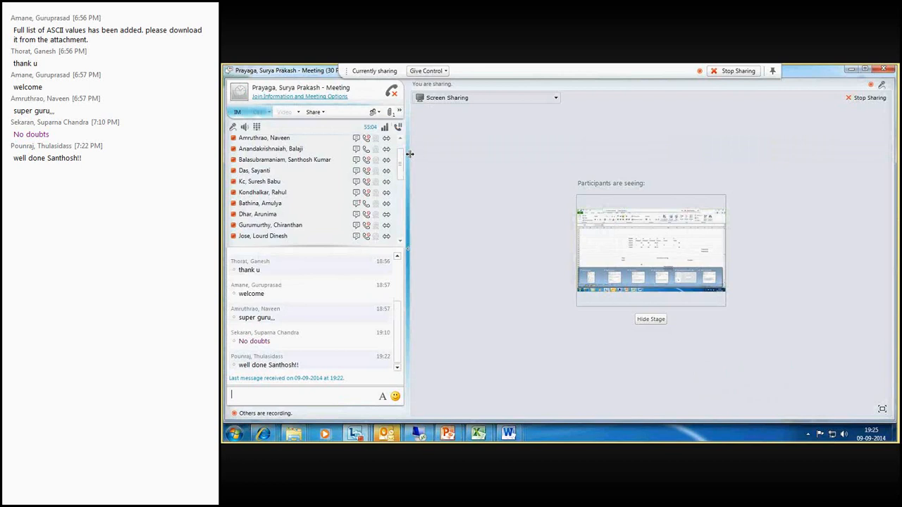
{"action": "left_click_drag", "start_coordinate": [401, 156], "coordinate": [404, 198]}
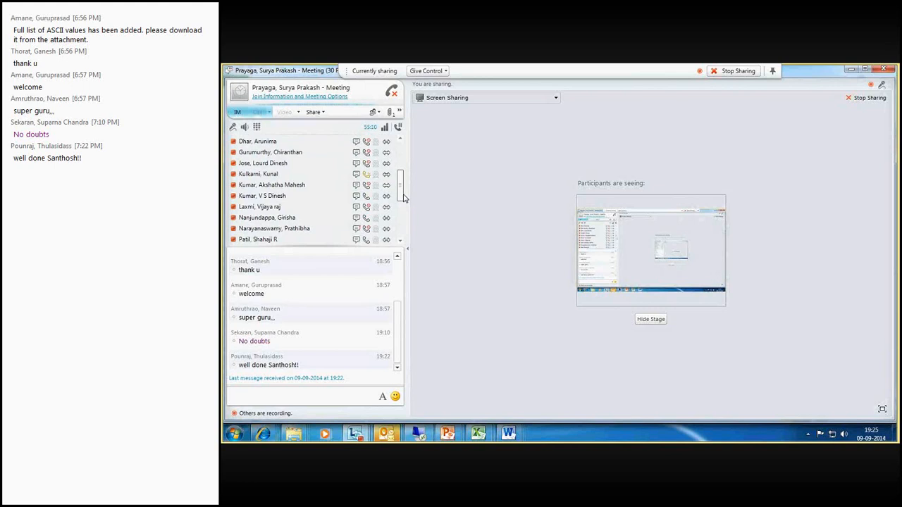
{"action": "left_click_drag", "start_coordinate": [401, 187], "coordinate": [404, 204]}
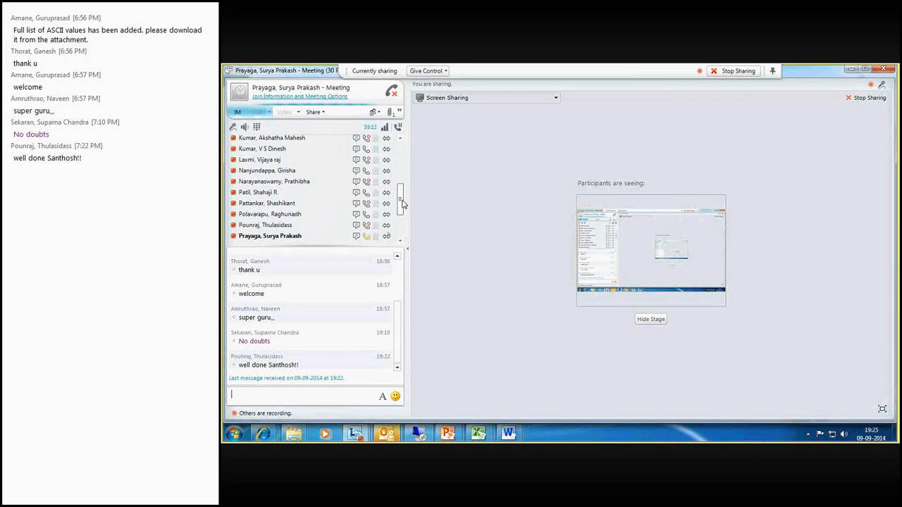
{"action": "mouse_move", "coordinate": [480, 435]}
{"action": "left_click", "coordinate": [427, 391]}
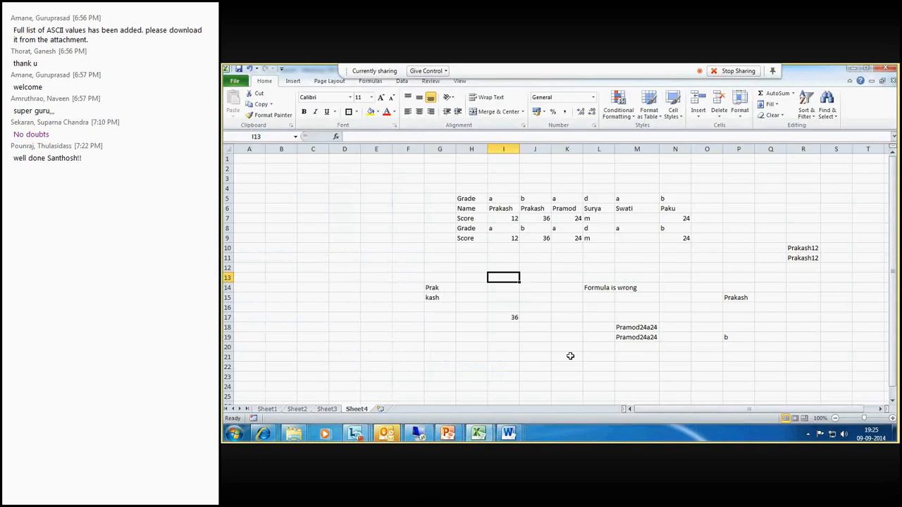
- Enter =LEFT(L6,3) in K20 to extract the first three characters of the name in L6
{"action": "left_click", "coordinate": [595, 208]}
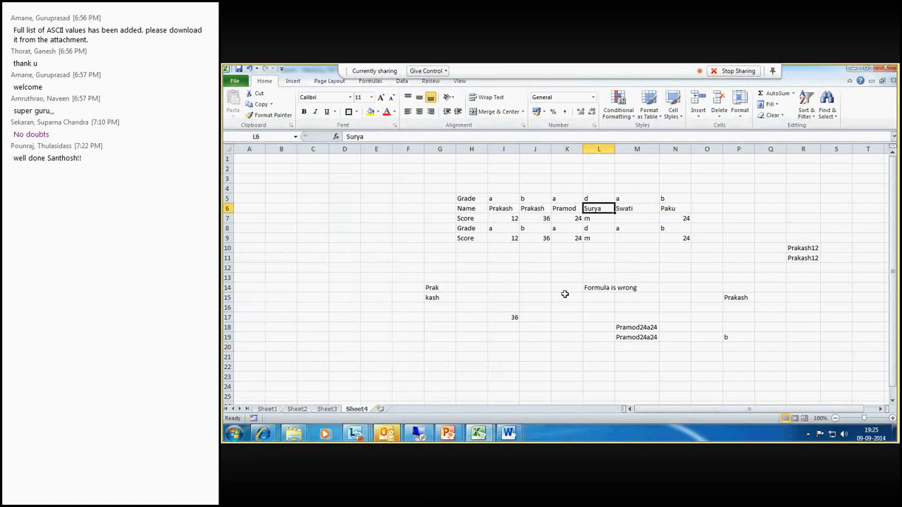
{"action": "left_click", "coordinate": [565, 349]}
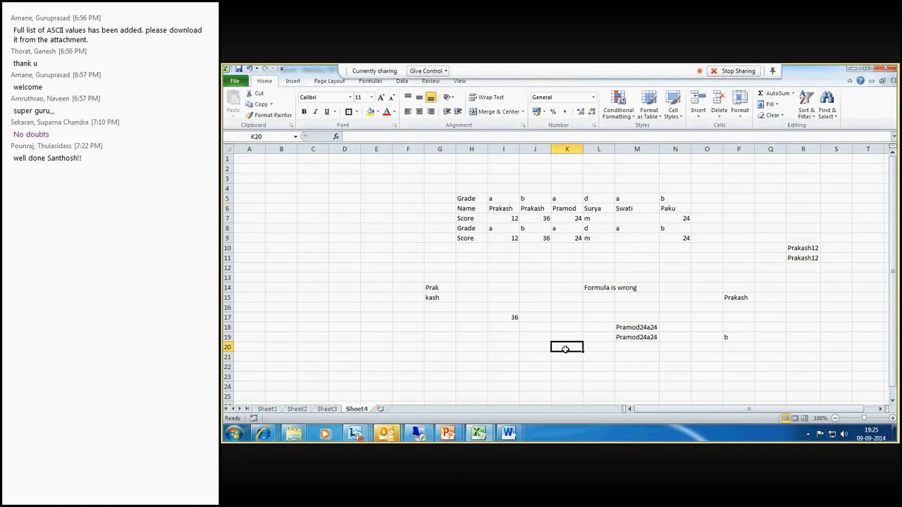
{"action": "type", "text": "="}
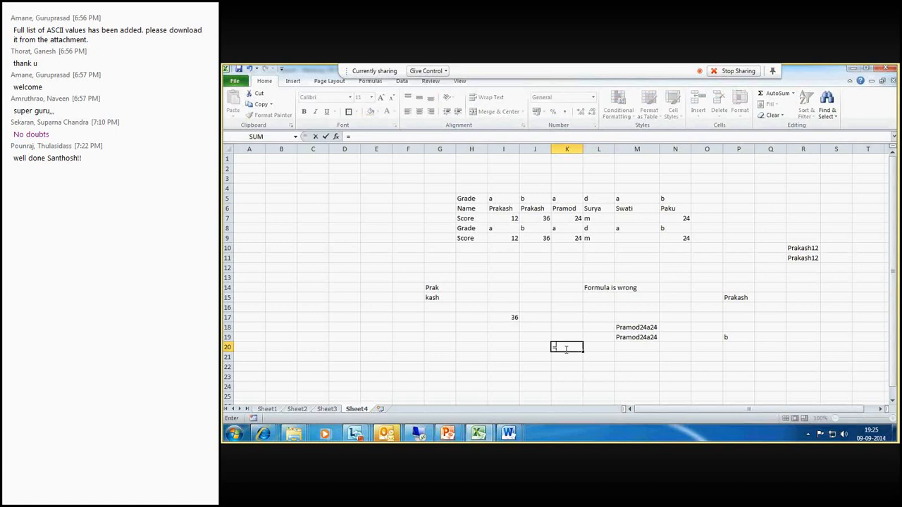
{"action": "type", "text": "left("}
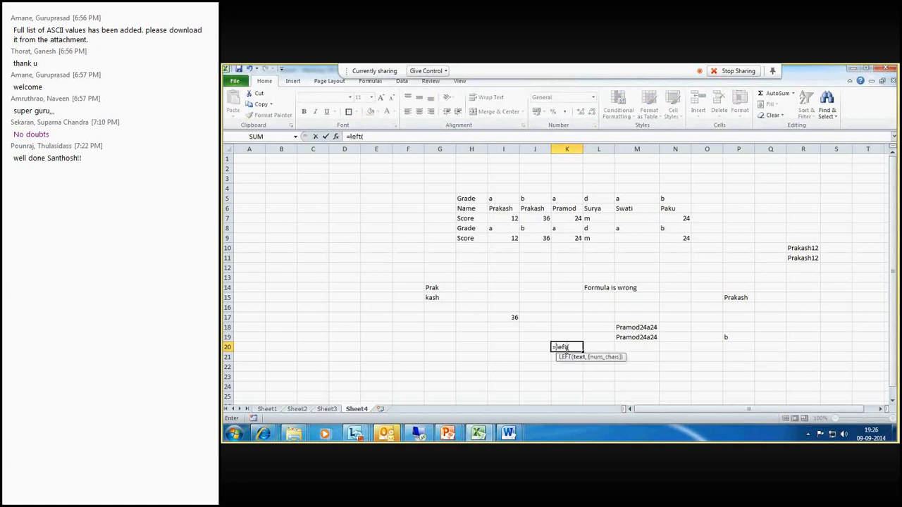
{"action": "left_click", "coordinate": [592, 208]}
{"action": "type", "text": ",3)"}
{"action": "key", "text": "Return"}
{"action": "left_click", "coordinate": [565, 347]}
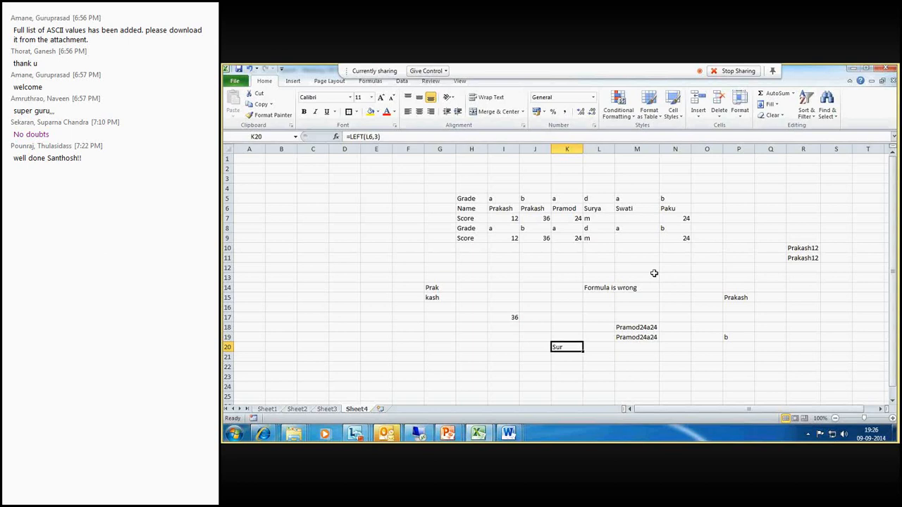
- Enter =MID(M6,3,2) in R16 to extract two characters starting at the third character of the name in M6
{"action": "left_click", "coordinate": [811, 310]}
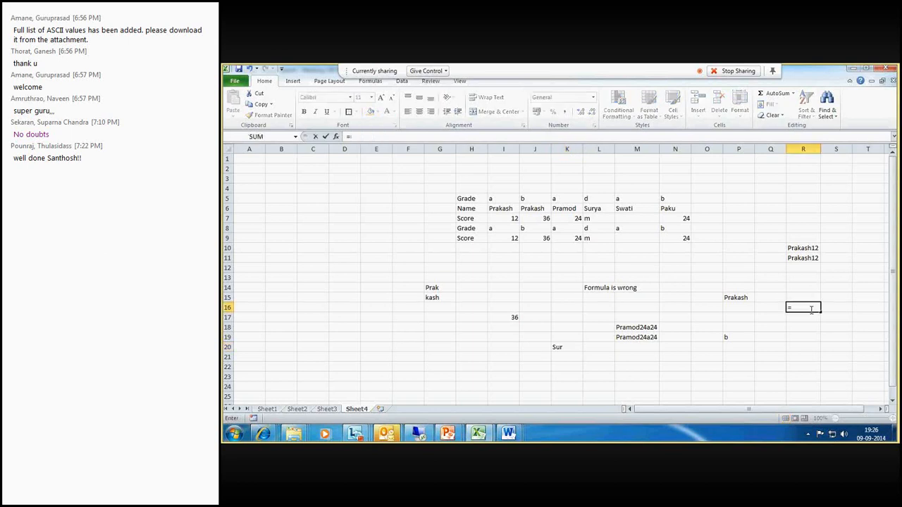
{"action": "type", "text": "=mid("}
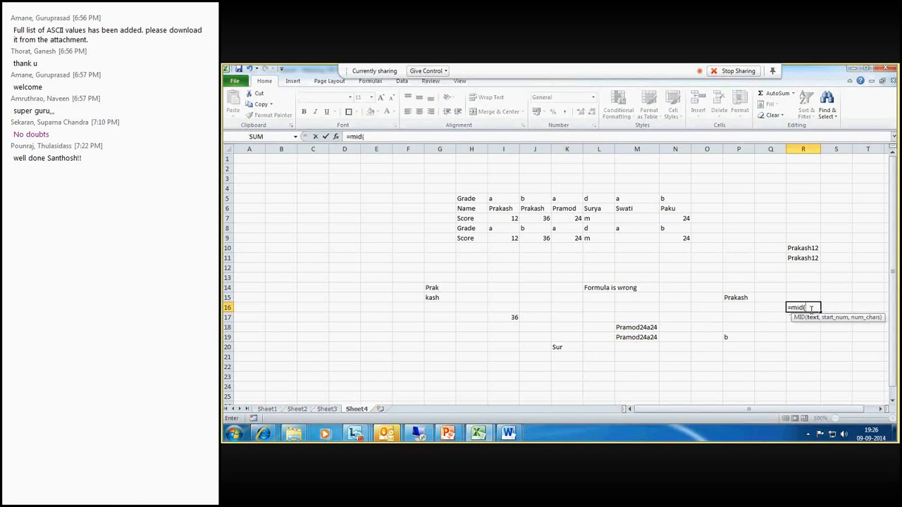
{"action": "key", "text": "BackSpace"}
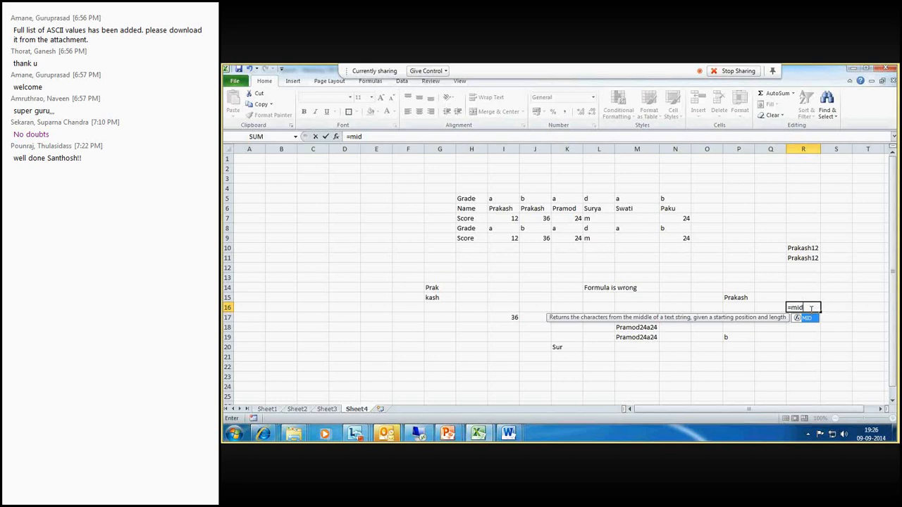
{"action": "type", "text": "("}
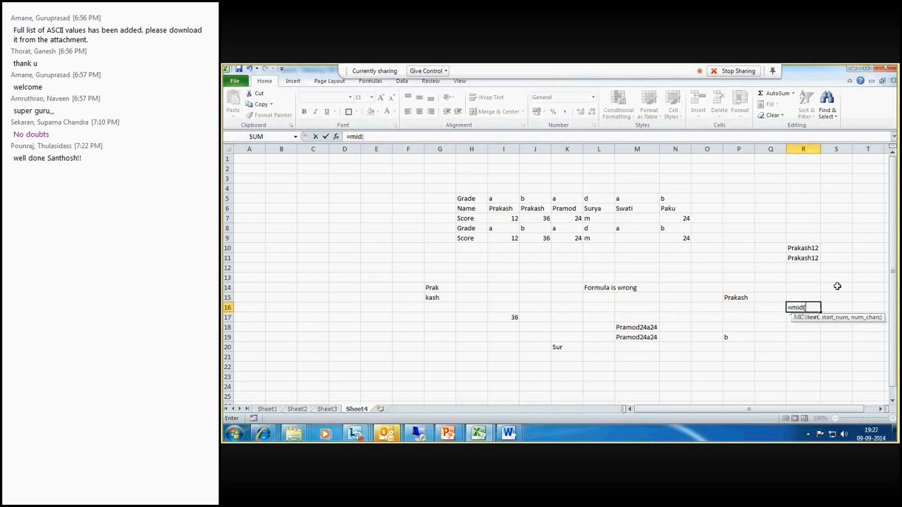
{"action": "left_click", "coordinate": [623, 208]}
{"action": "type", "text": ","}
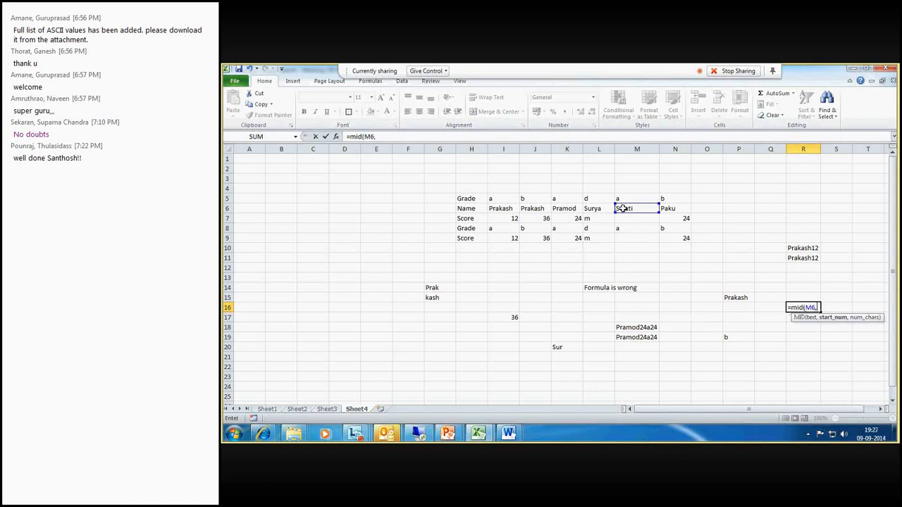
{"action": "type", "text": "33"}
{"action": "key", "text": "BackSpace"}
{"action": "type", "text": ","}
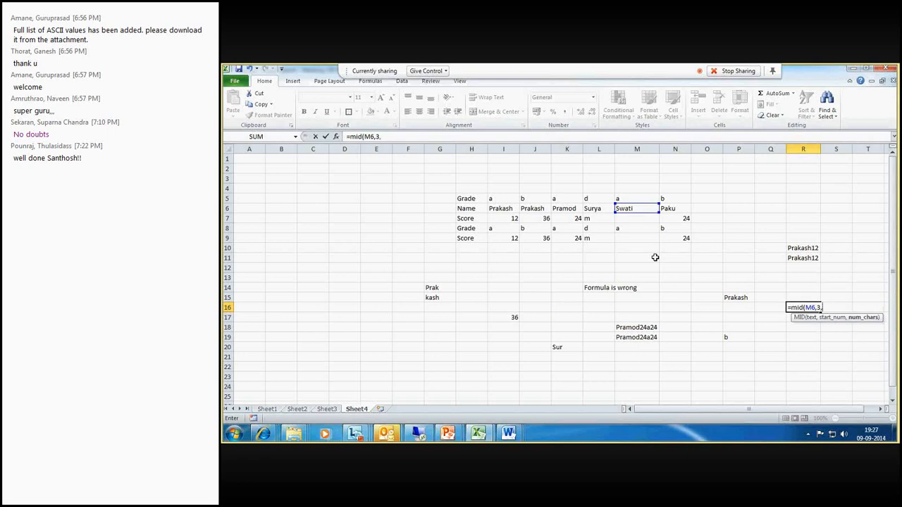
{"action": "type", "text": "2)"}
{"action": "key", "text": "Return"}
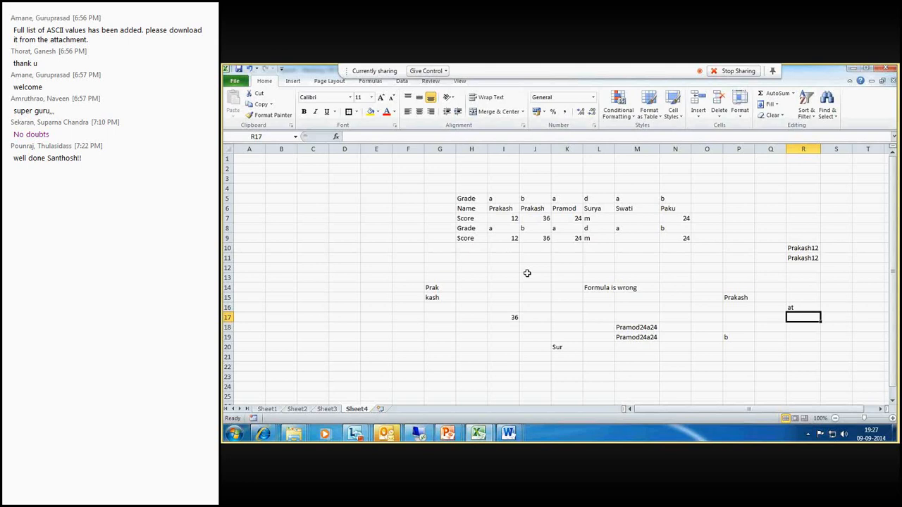
- Check the meeting participant list, then return to the spreadsheet
{"action": "left_click", "coordinate": [566, 287]}
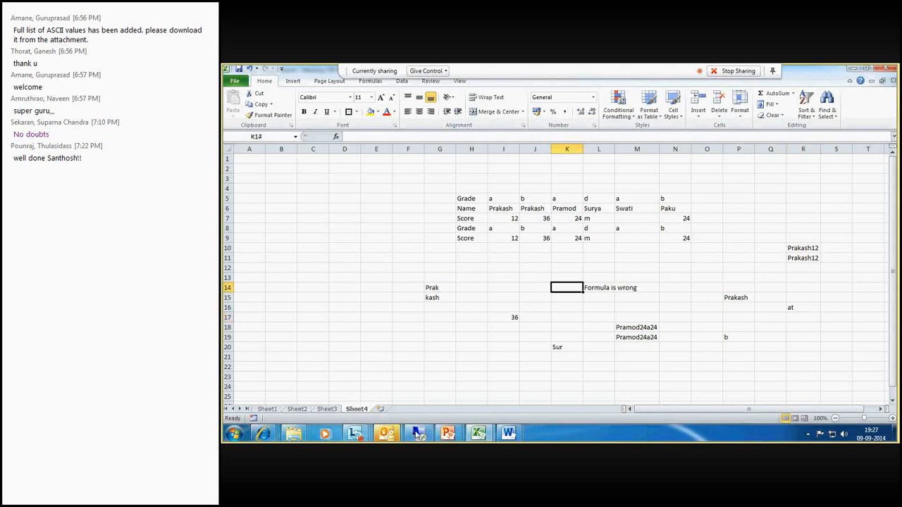
{"action": "left_click", "coordinate": [363, 439]}
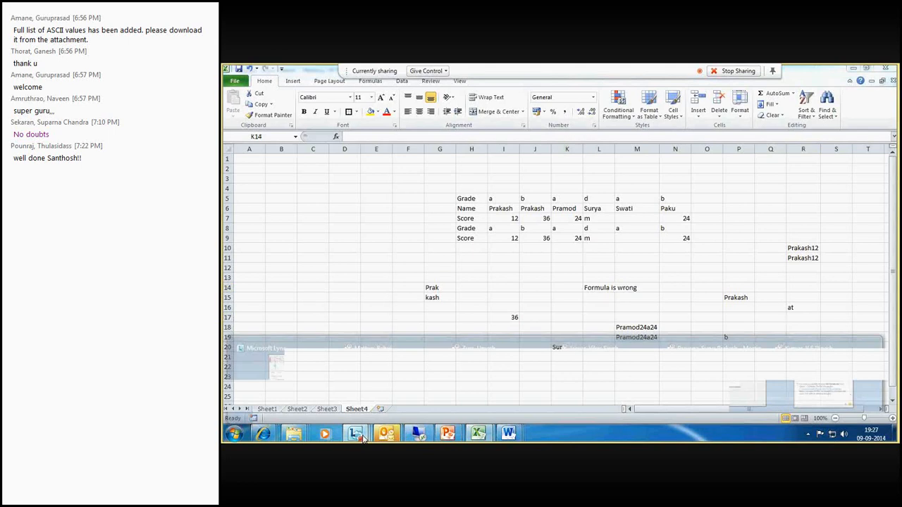
{"action": "left_click", "coordinate": [716, 377]}
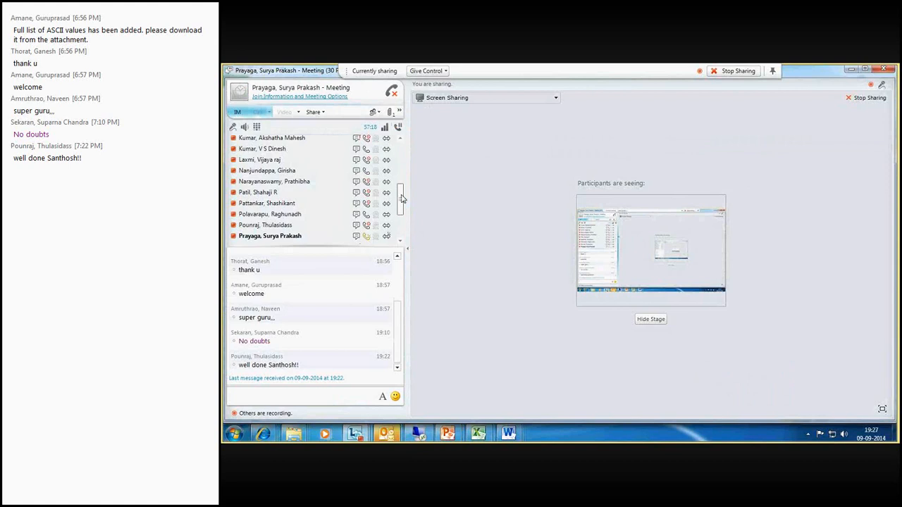
{"action": "left_click_drag", "start_coordinate": [401, 199], "coordinate": [402, 208]}
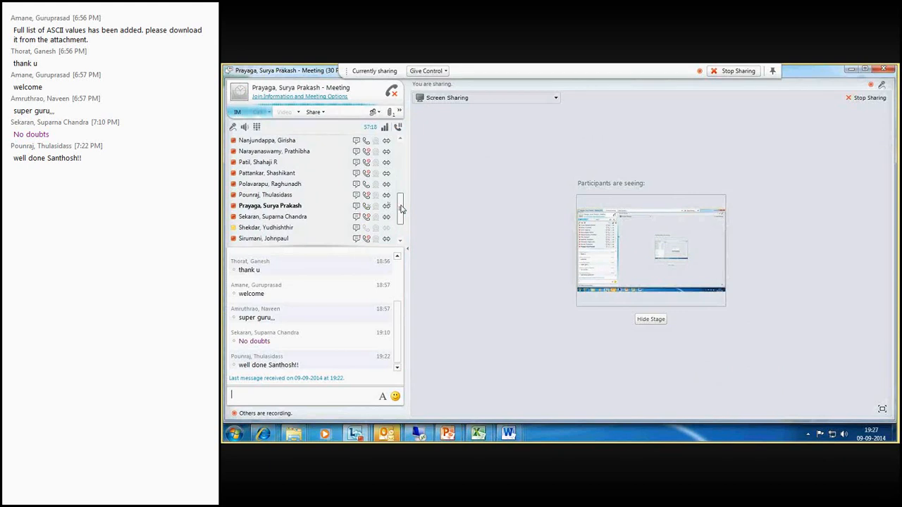
{"action": "left_click_drag", "start_coordinate": [401, 207], "coordinate": [402, 218]}
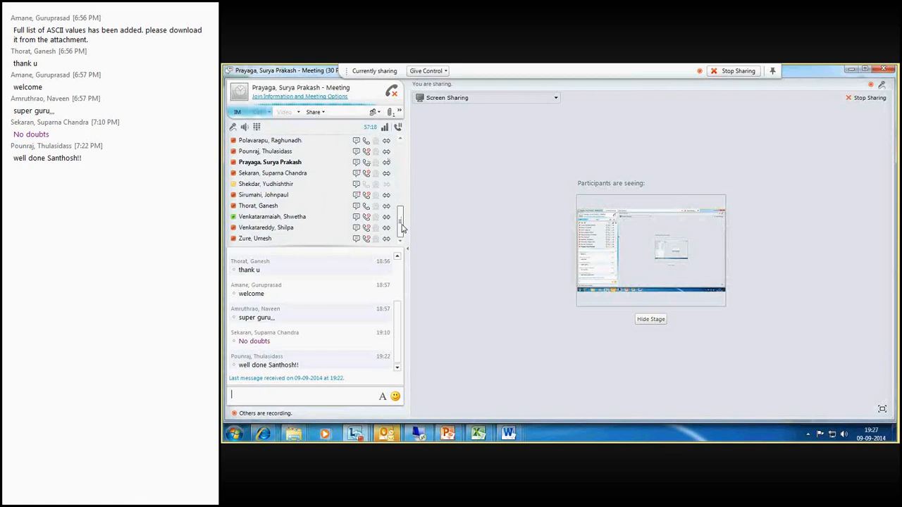
{"action": "left_click_drag", "start_coordinate": [403, 228], "coordinate": [402, 166]}
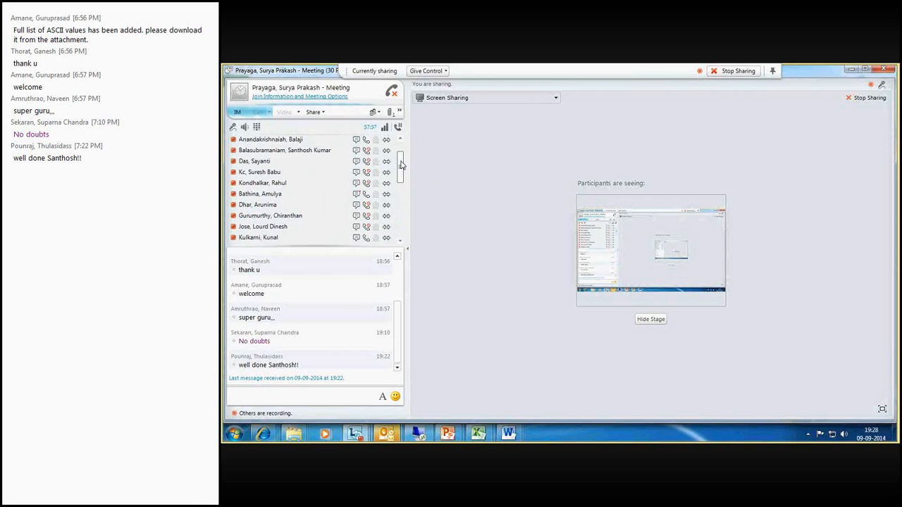
{"action": "scroll", "coordinate": [401, 162], "scroll_direction": "up", "scroll_amount": 1}
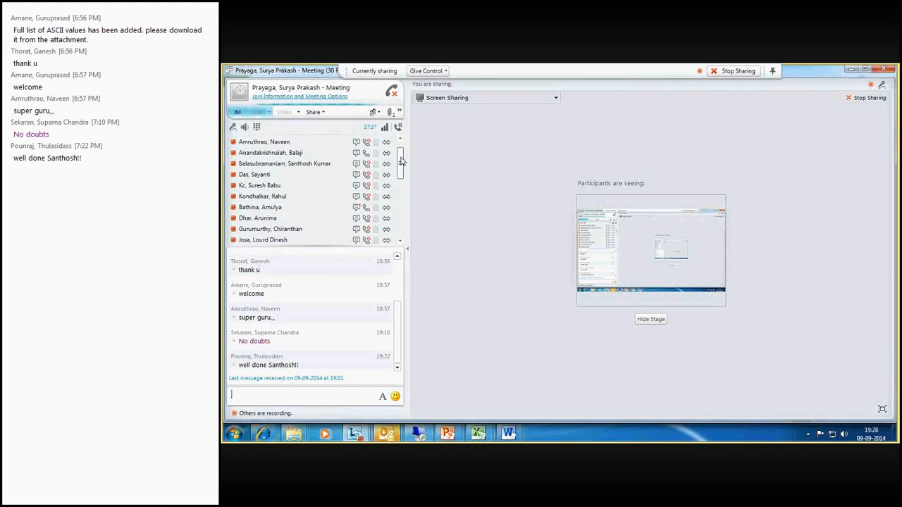
{"action": "left_click_drag", "start_coordinate": [401, 161], "coordinate": [402, 152]}
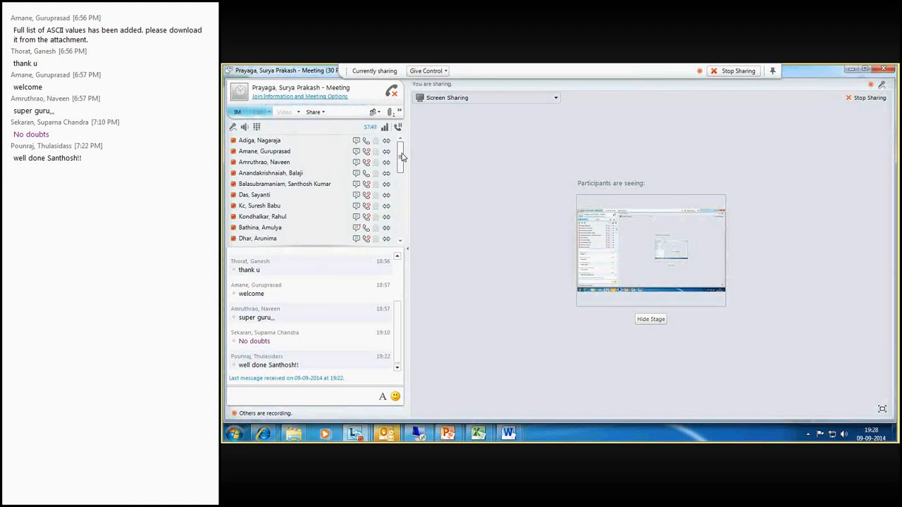
{"action": "left_click_drag", "start_coordinate": [403, 156], "coordinate": [405, 189]}
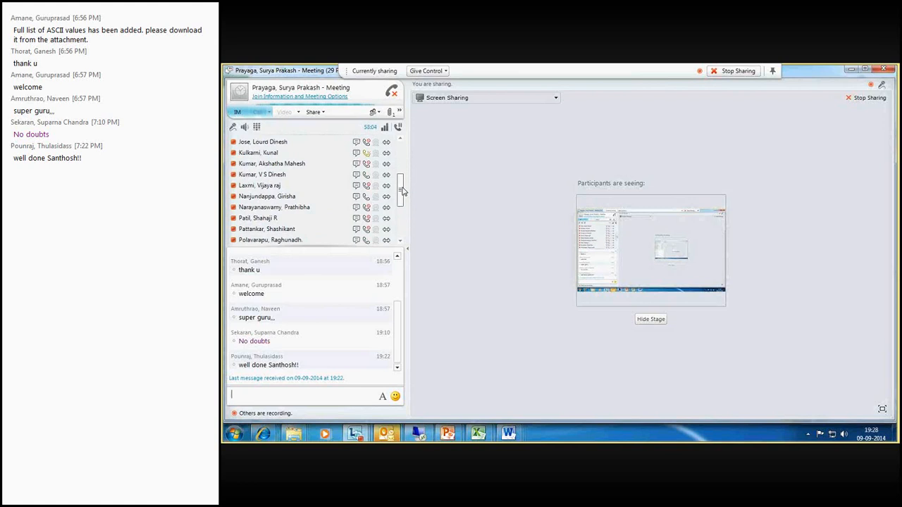
{"action": "left_click_drag", "start_coordinate": [401, 190], "coordinate": [402, 223]}
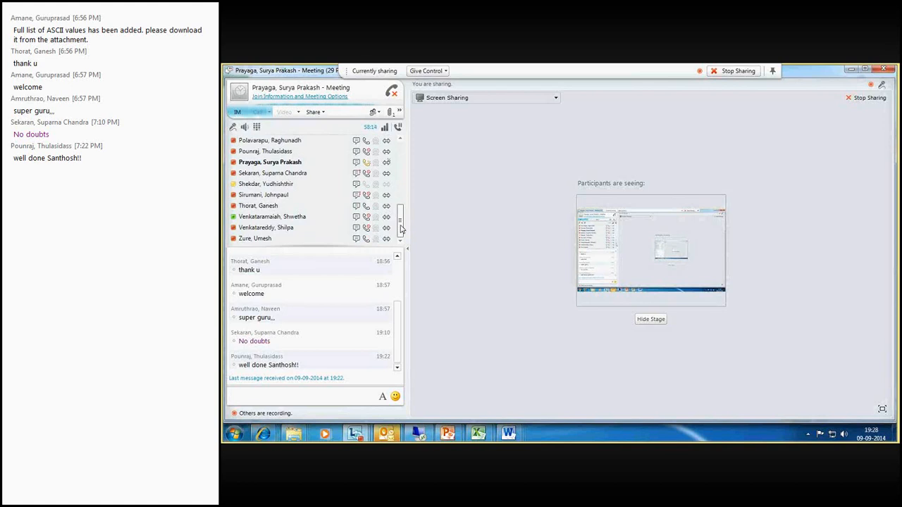
{"action": "left_click_drag", "start_coordinate": [400, 228], "coordinate": [401, 177]}
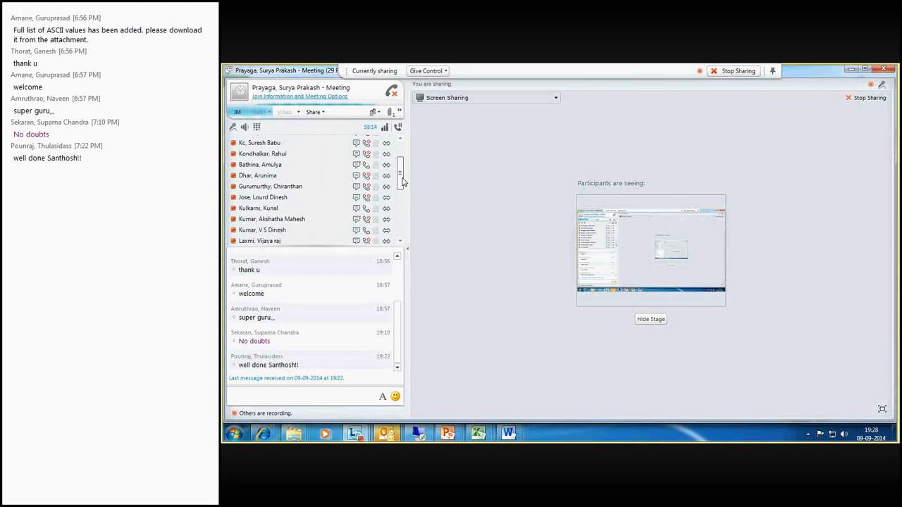
{"action": "left_click_drag", "start_coordinate": [401, 182], "coordinate": [403, 155]}
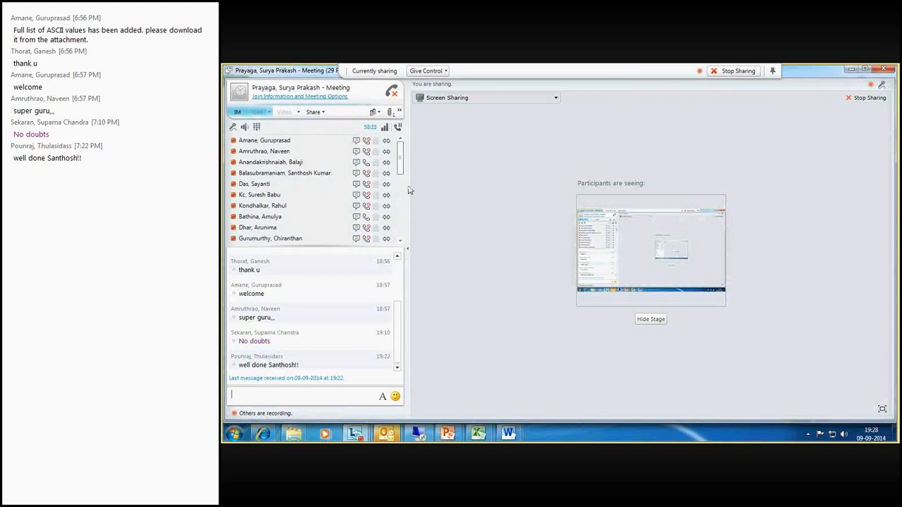
{"action": "mouse_move", "coordinate": [484, 436]}
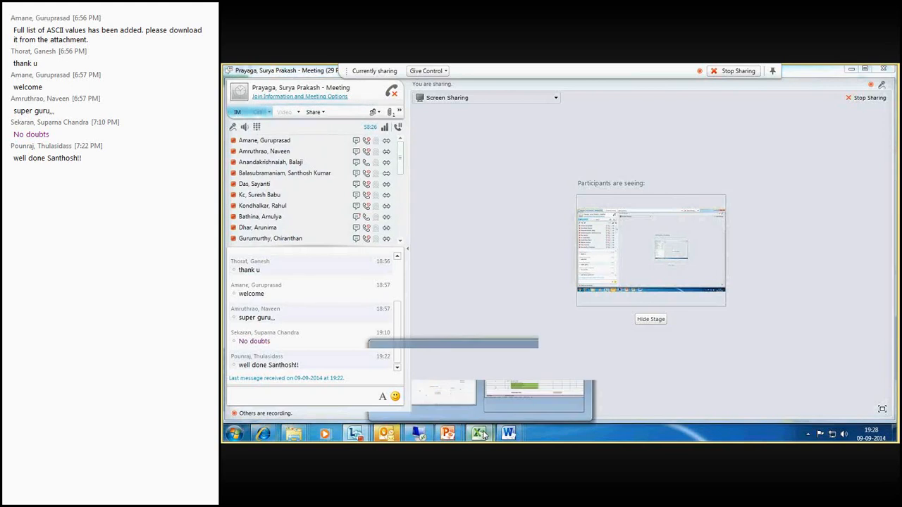
{"action": "left_click", "coordinate": [458, 401]}
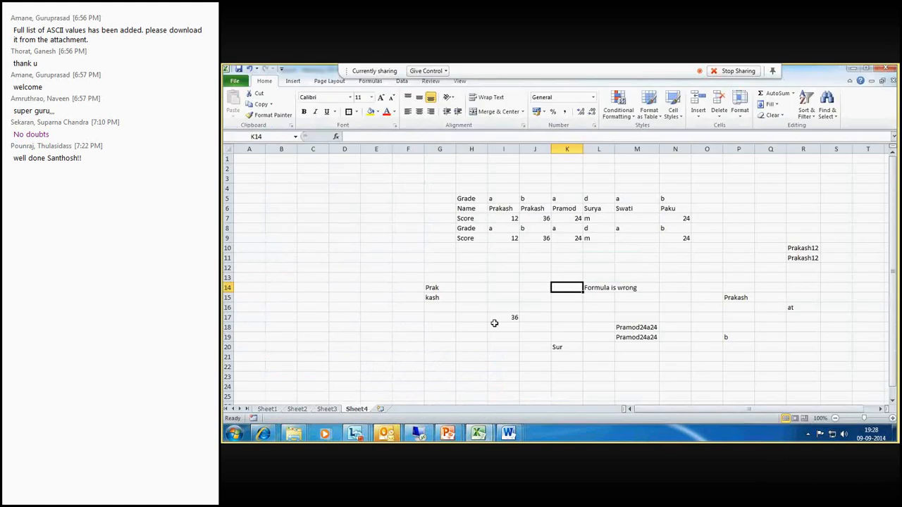
- Enter =MID(K6,3,3) in K12 to extract three characters starting at the third character of the name in K6
{"action": "left_click", "coordinate": [564, 269]}
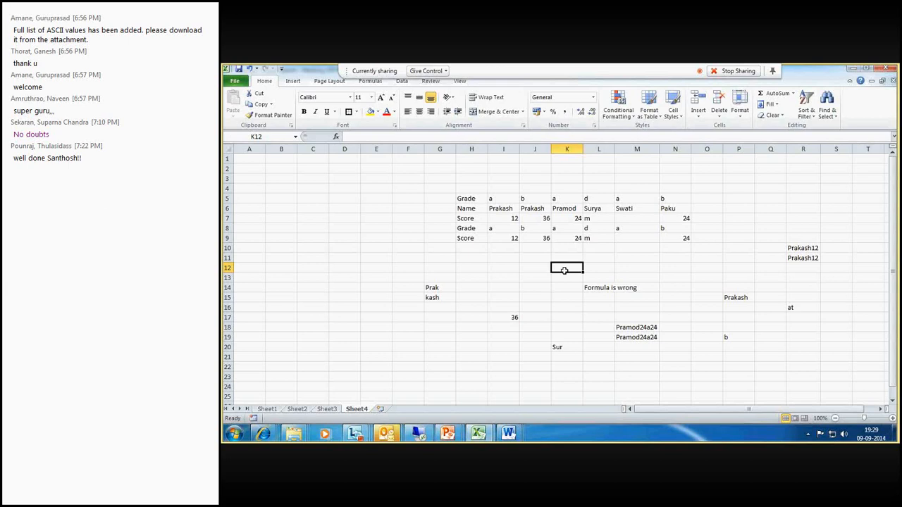
{"action": "type", "text": "=mid("}
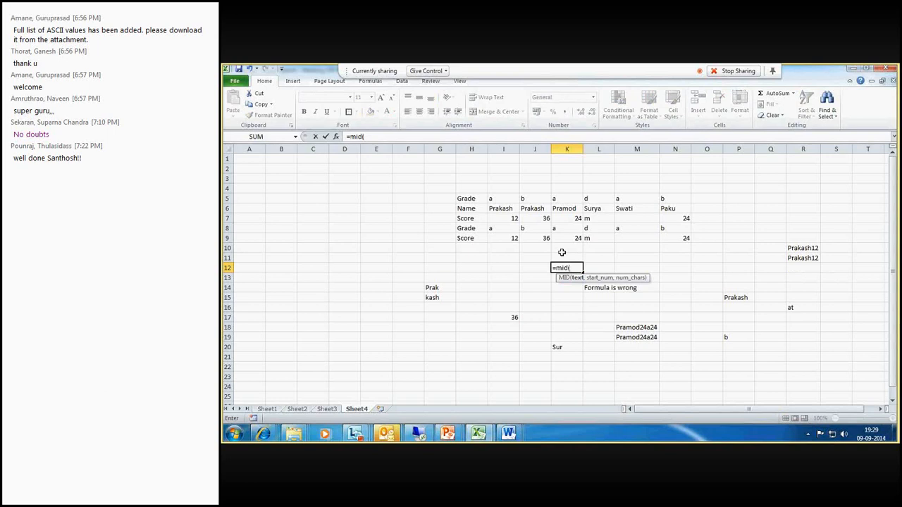
{"action": "left_click", "coordinate": [568, 208]}
{"action": "type", "text": ","}
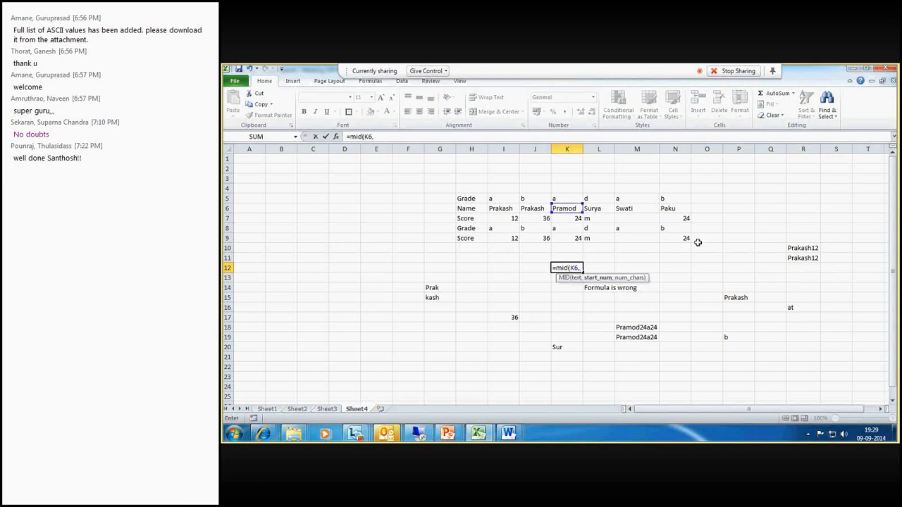
{"action": "type", "text": "3,3"}
{"action": "key", "text": "Return"}
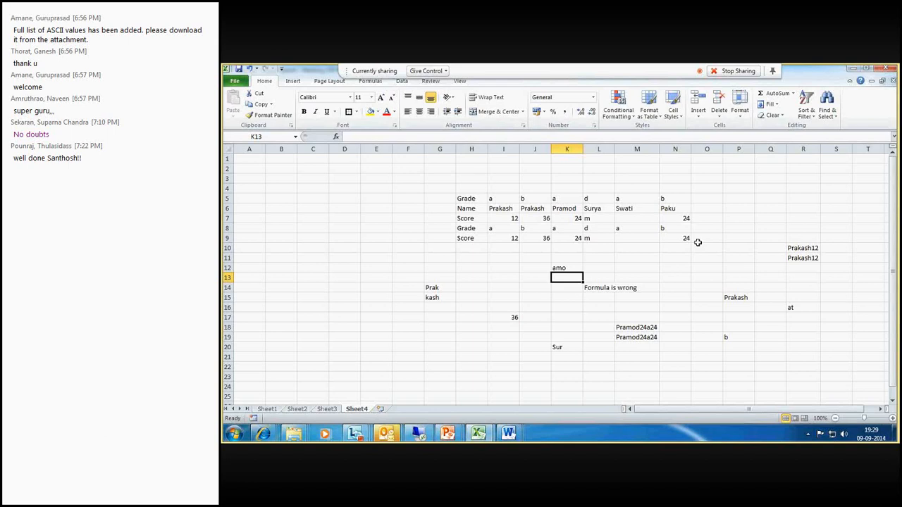
- Review the function list in the training email, then return to the spreadsheet
{"action": "left_click", "coordinate": [384, 430]}
{"action": "left_click", "coordinate": [351, 395]}
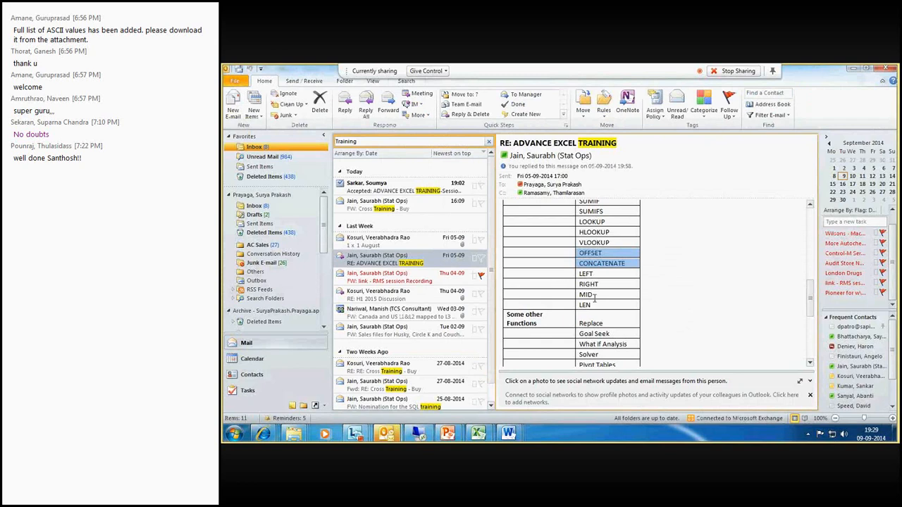
{"action": "left_click", "coordinate": [489, 439]}
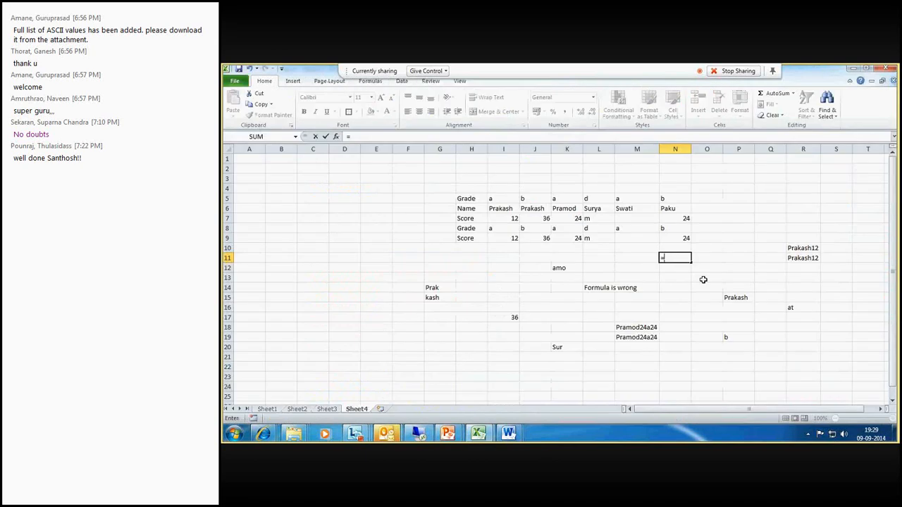
{"action": "key", "text": "Escape"}
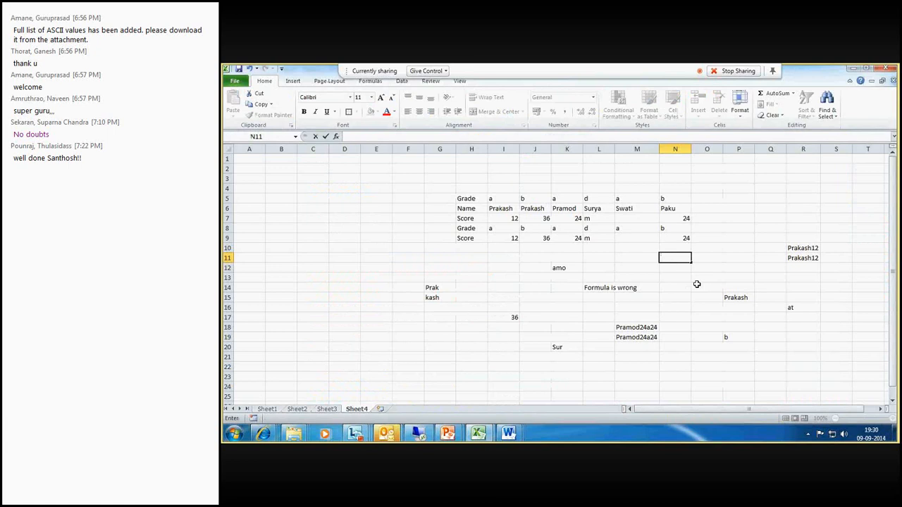
{"action": "type", "text": "="}
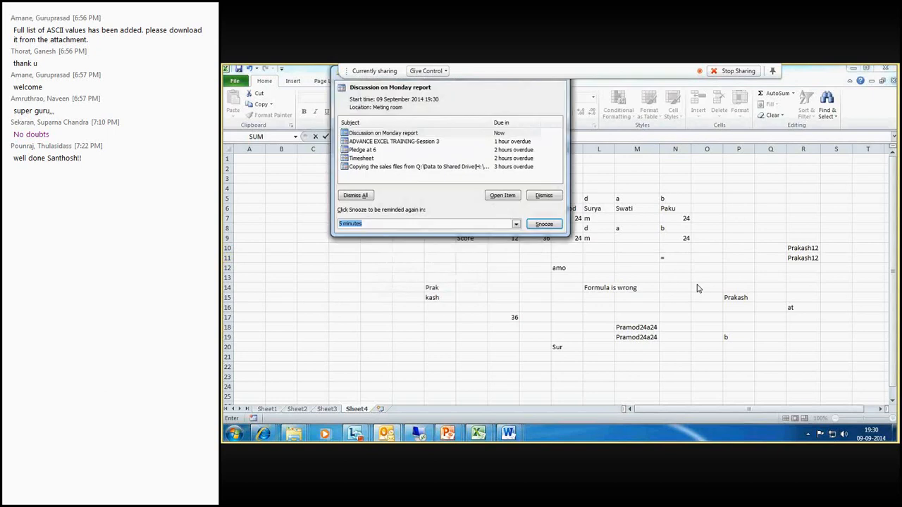
{"action": "left_click", "coordinate": [655, 274]}
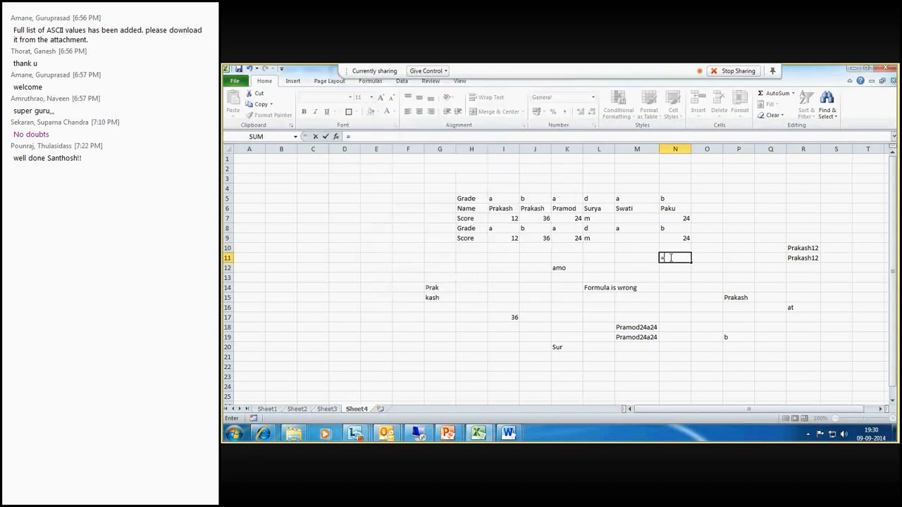
{"action": "left_click", "coordinate": [643, 228]}
{"action": "type", "text": ",2"}
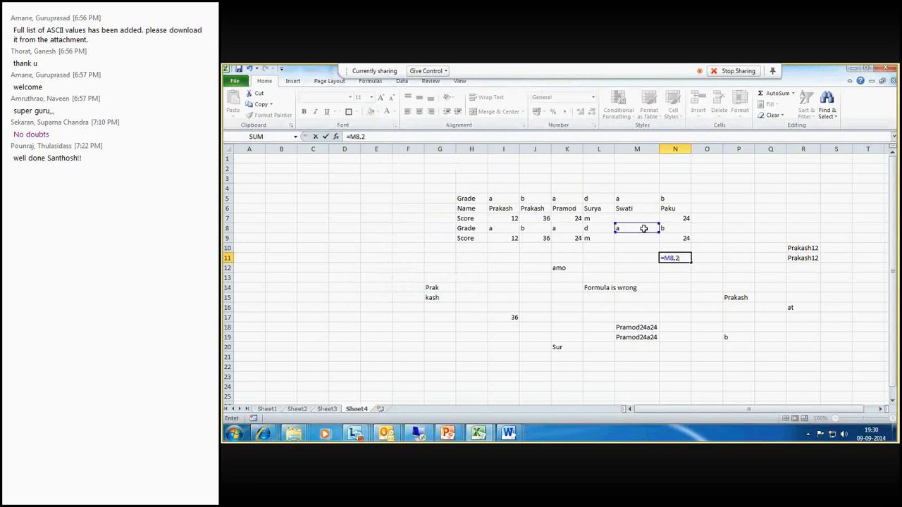
{"action": "key", "text": "BackSpace"}
{"action": "key", "text": "BackSpace"}
{"action": "key", "text": "BackSpace"}
{"action": "key", "text": "BackSpace"}
- Enter =LEFT(M8,2) in N11 to extract the first two characters of M8
{"action": "type", "text": "l"}
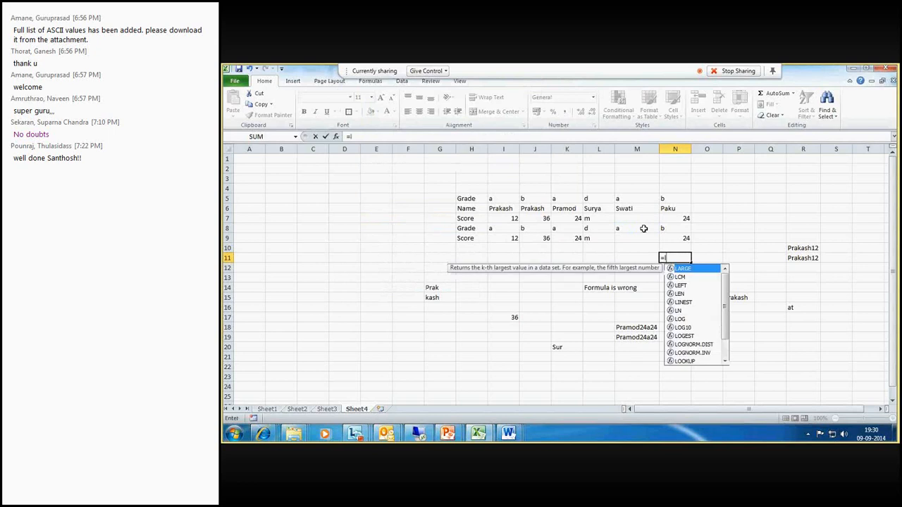
{"action": "type", "text": "eft("}
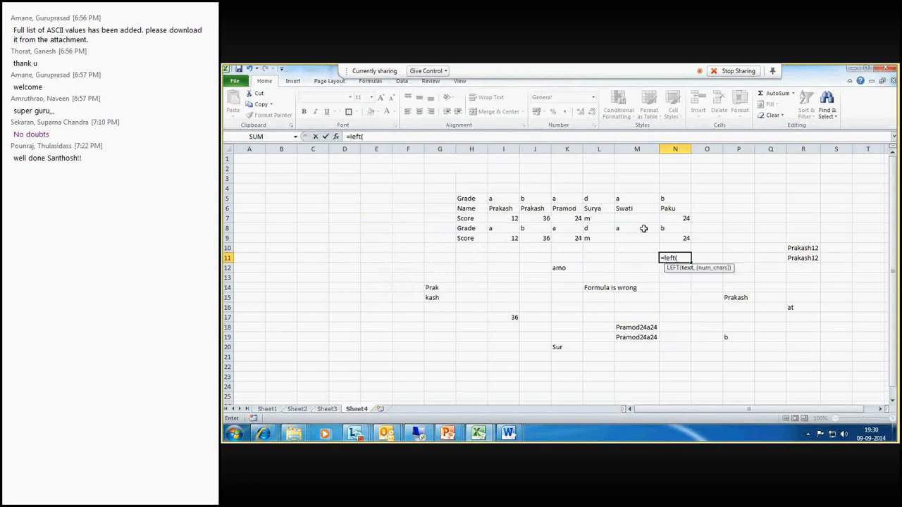
{"action": "left_click", "coordinate": [643, 228]}
{"action": "type", "text": ",2,"}
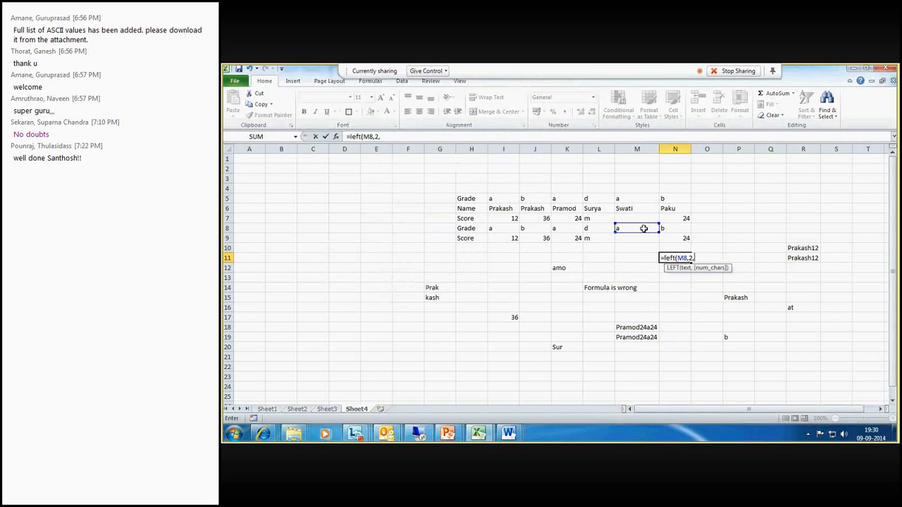
{"action": "key", "text": "BackSpace"}
{"action": "key", "text": "Return"}
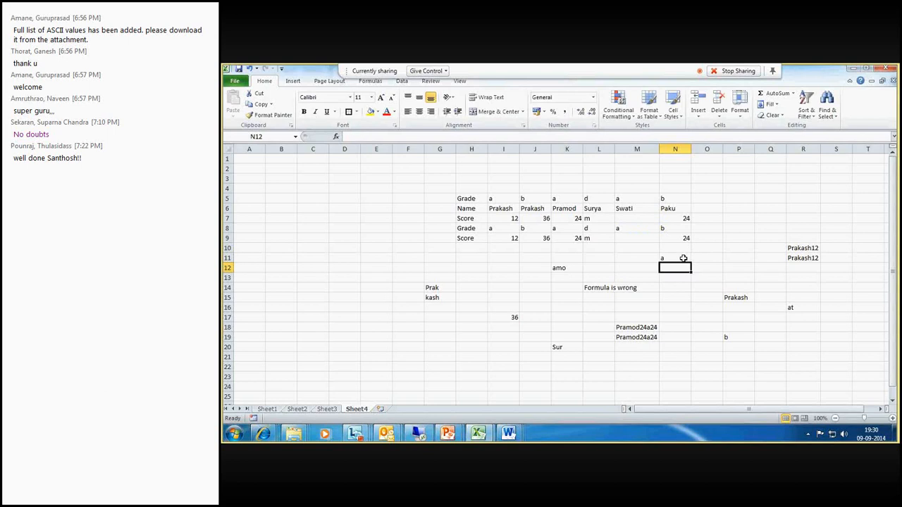
- Change N11's formula to =LEFT(M8,8)
{"action": "left_click", "coordinate": [683, 259]}
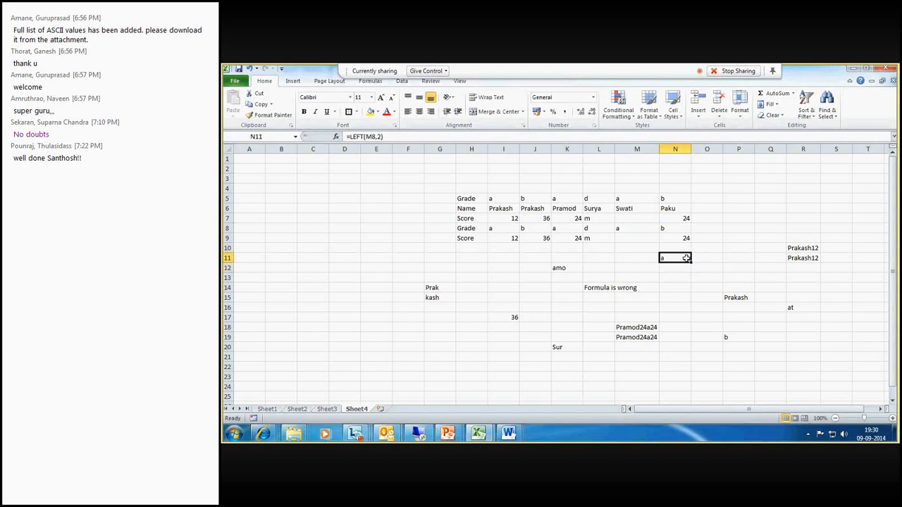
{"action": "left_click", "coordinate": [381, 136]}
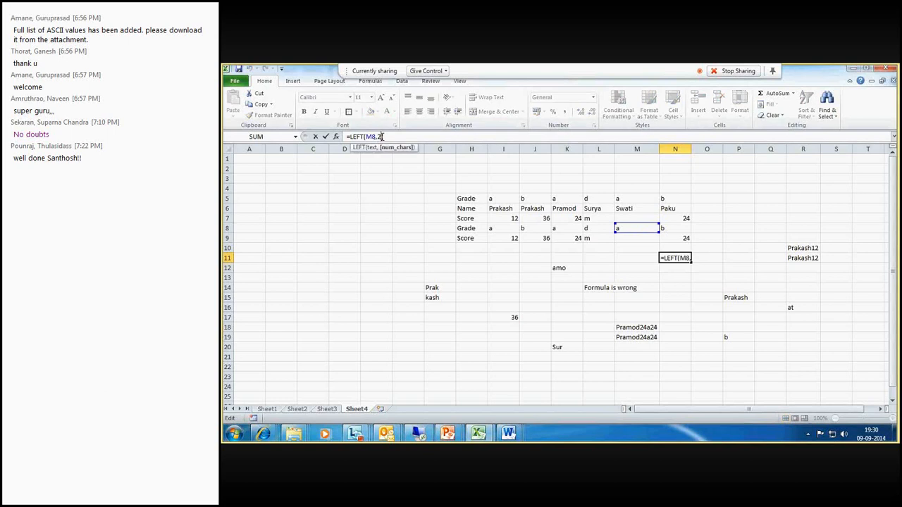
{"action": "key", "text": "BackSpace"}
{"action": "type", "text": "8"}
{"action": "key", "text": "Return"}
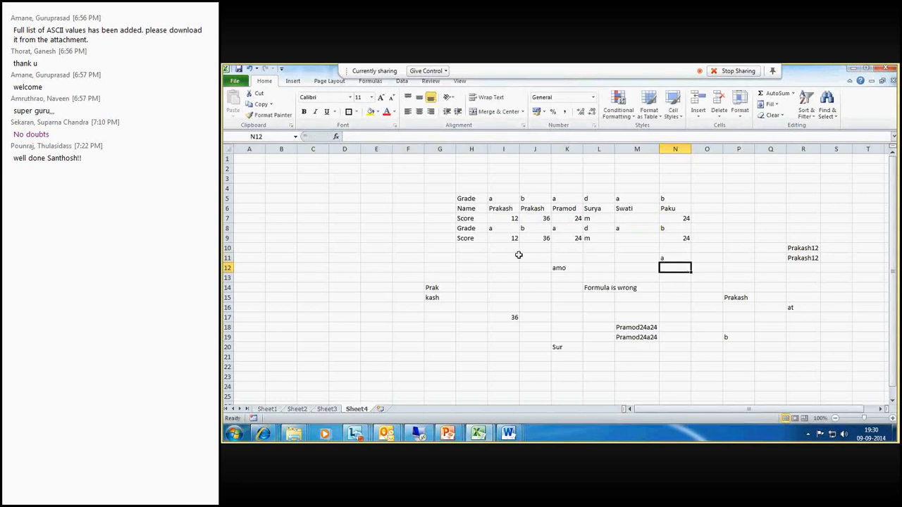
{"action": "key", "text": "Up"}
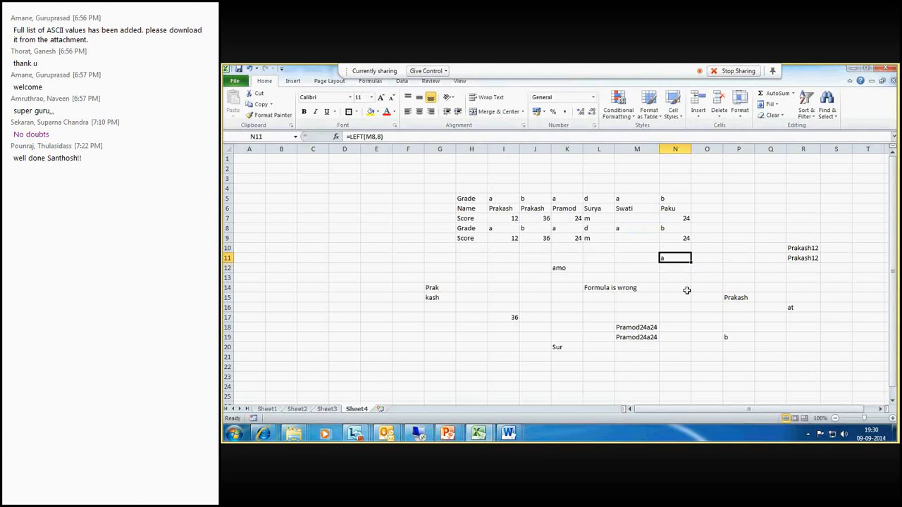
- Enter =MID(M6,6,1) in O11 to extract one character starting at the sixth character of the name in M6
{"action": "left_click", "coordinate": [709, 259]}
{"action": "type", "text": "=mid("}
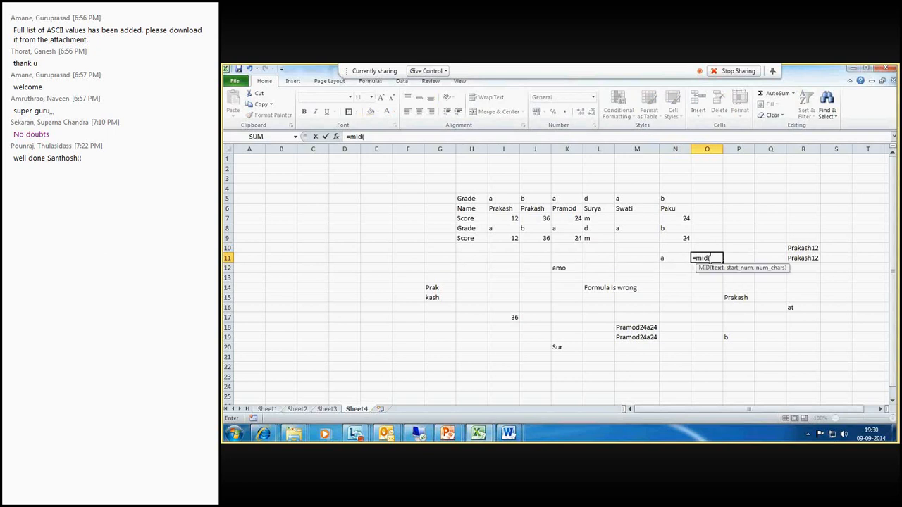
{"action": "left_click", "coordinate": [626, 209]}
{"action": "key", "text": "BackSpace"}
{"action": "type", "text": ",6"}
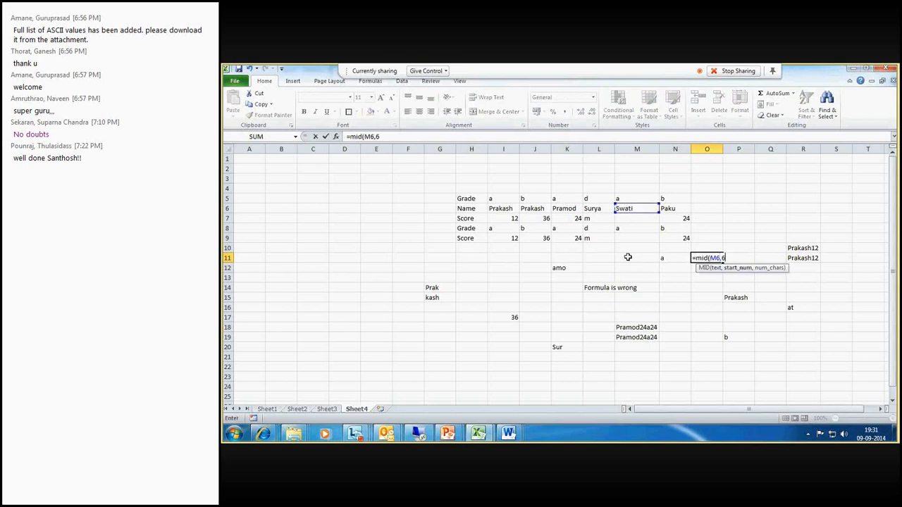
{"action": "type", "text": ",1)"}
{"action": "key", "text": "Return"}
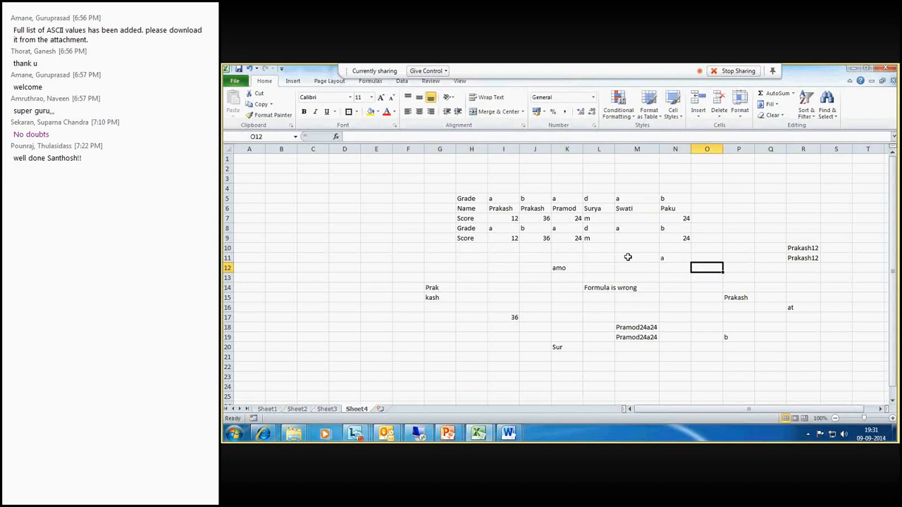
{"action": "left_click", "coordinate": [707, 258]}
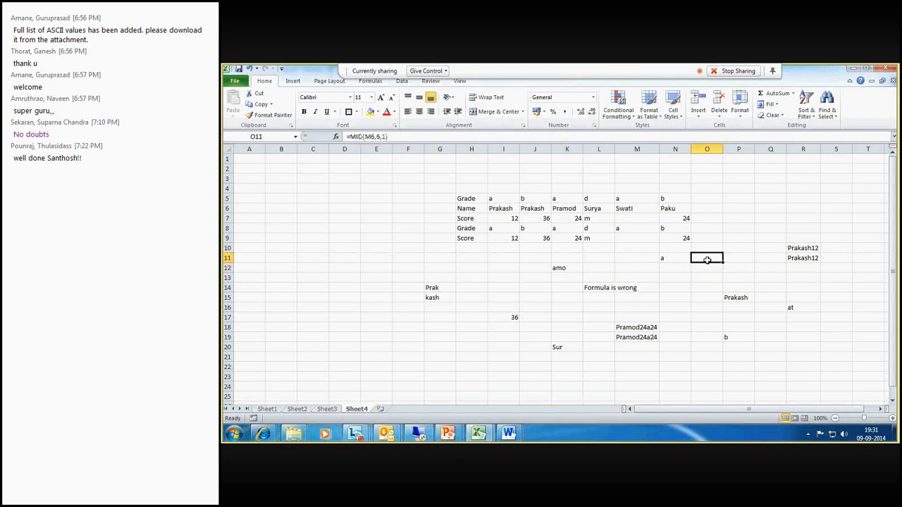
- Re-enter O11 as =MID(M6,5,-1) to test a negative character count
{"action": "type", "text": "="}
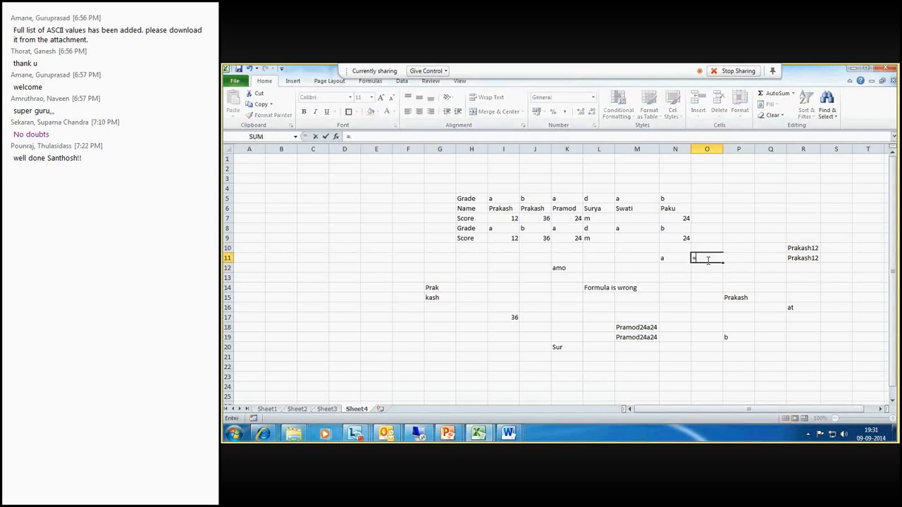
{"action": "type", "text": "mid("}
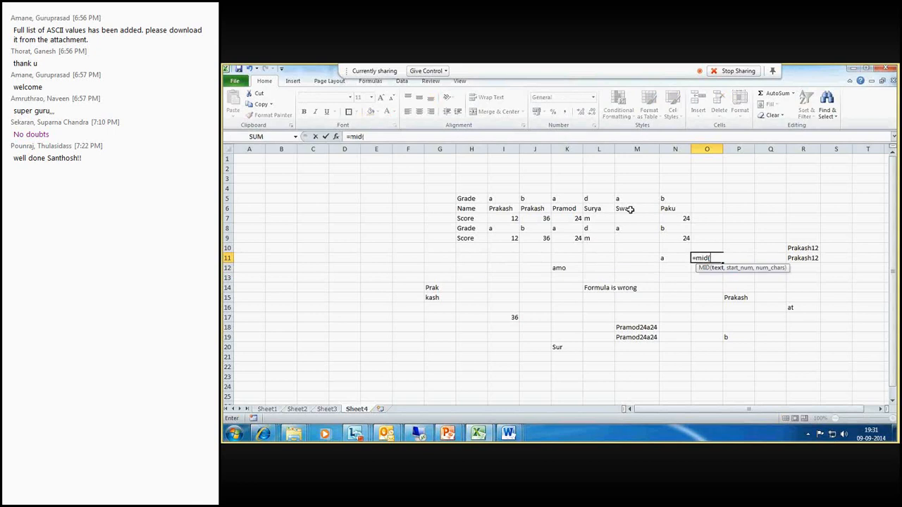
{"action": "left_click", "coordinate": [631, 210]}
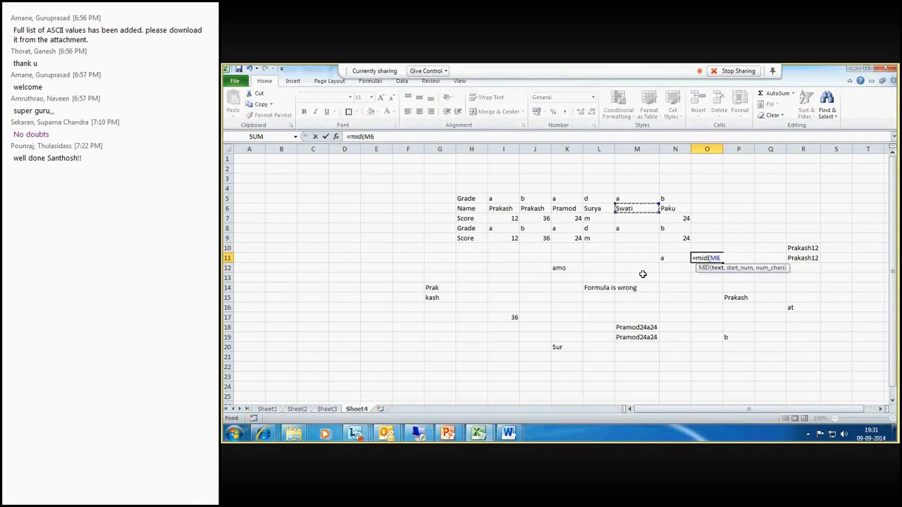
{"action": "type", "text": ","}
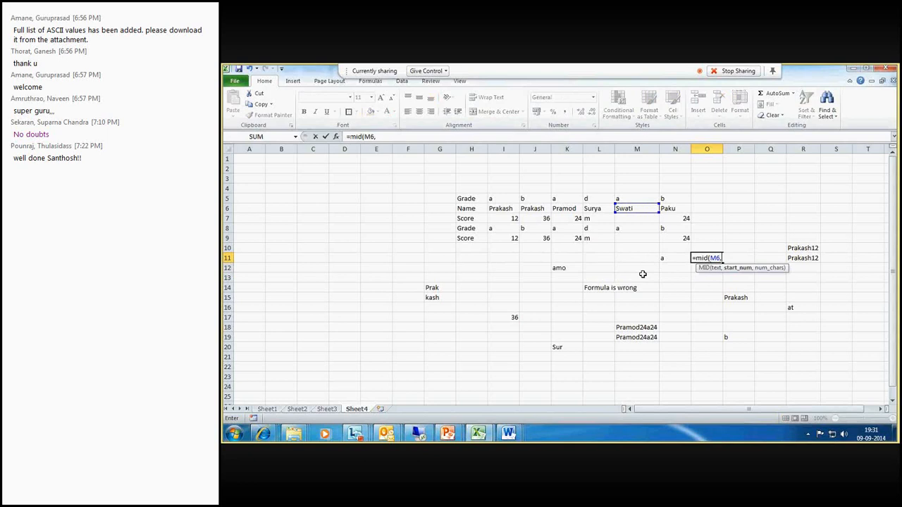
{"action": "type", "text": "5,-1)"}
{"action": "key", "text": "Return"}
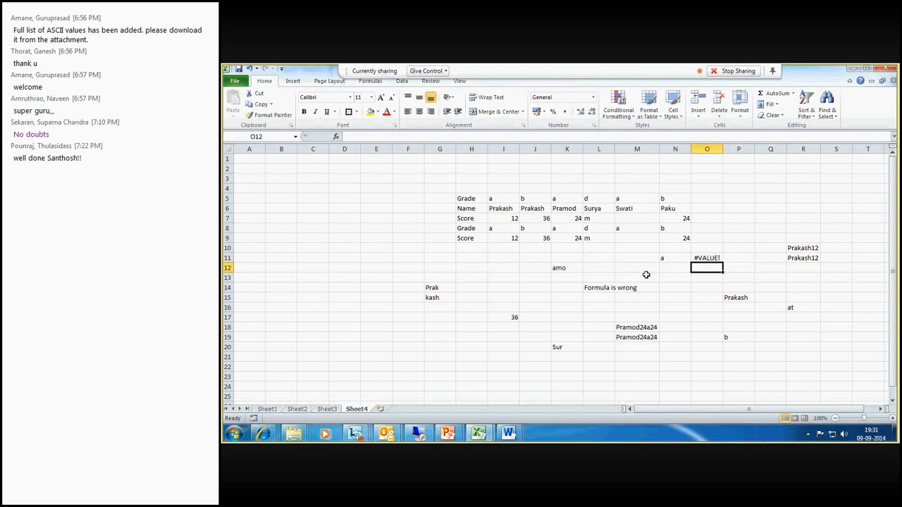
{"action": "key", "text": "Up"}
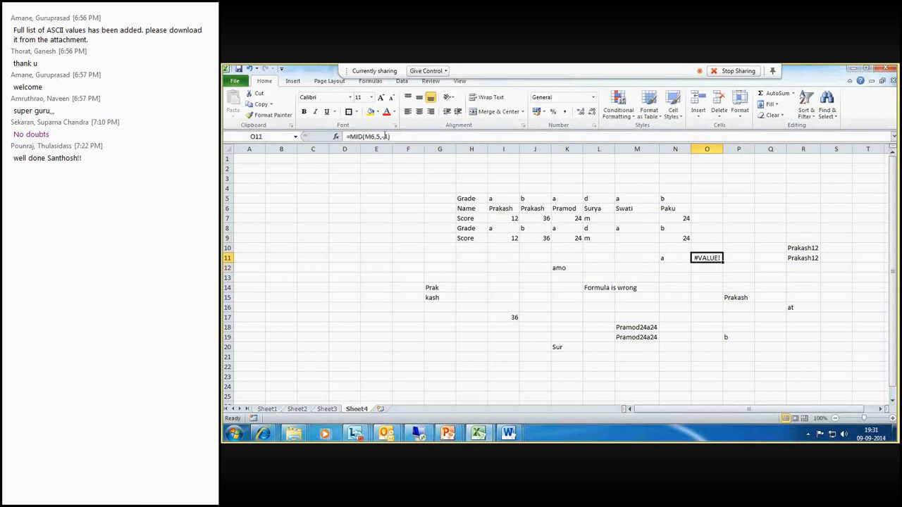
- Change the character count in O11's formula to 0, making it =MID(M6,5,0), and recheck the formula
{"action": "left_click", "coordinate": [385, 136]}
{"action": "key", "text": "BackSpace"}
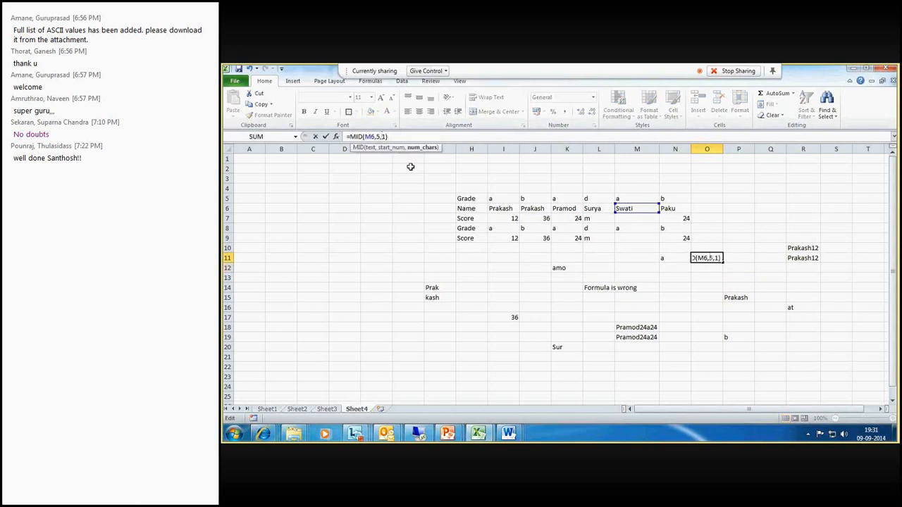
{"action": "key", "text": "Delete"}
{"action": "type", "text": "0"}
{"action": "key", "text": "Return"}
{"action": "left_click", "coordinate": [709, 255]}
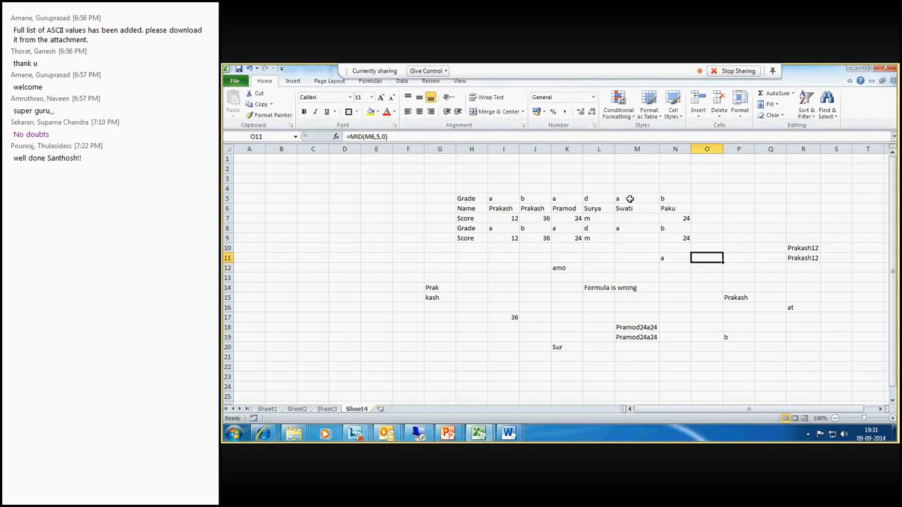
{"action": "double_click", "coordinate": [708, 259]}
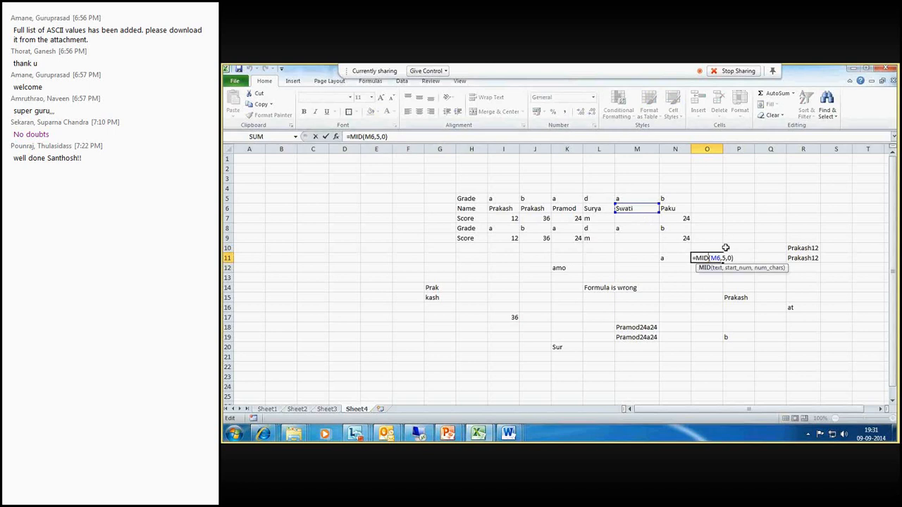
{"action": "key", "text": "Return"}
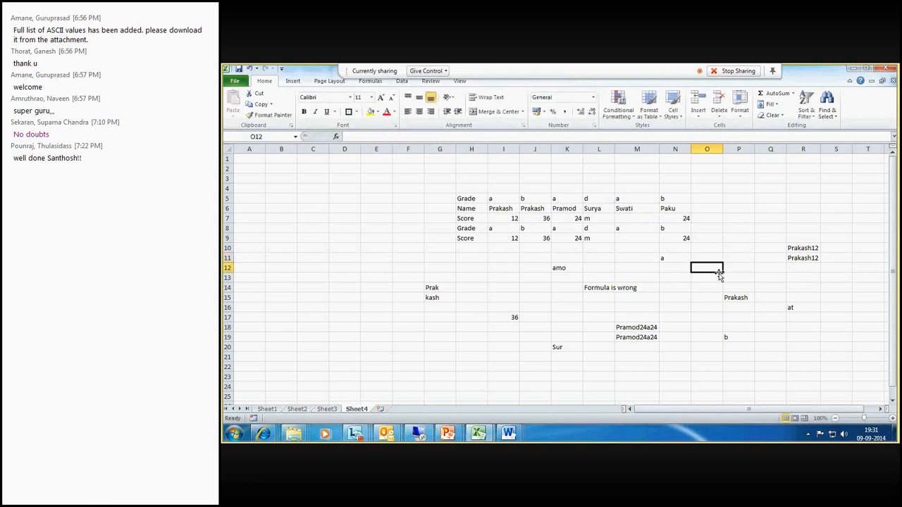
{"action": "left_click", "coordinate": [716, 260]}
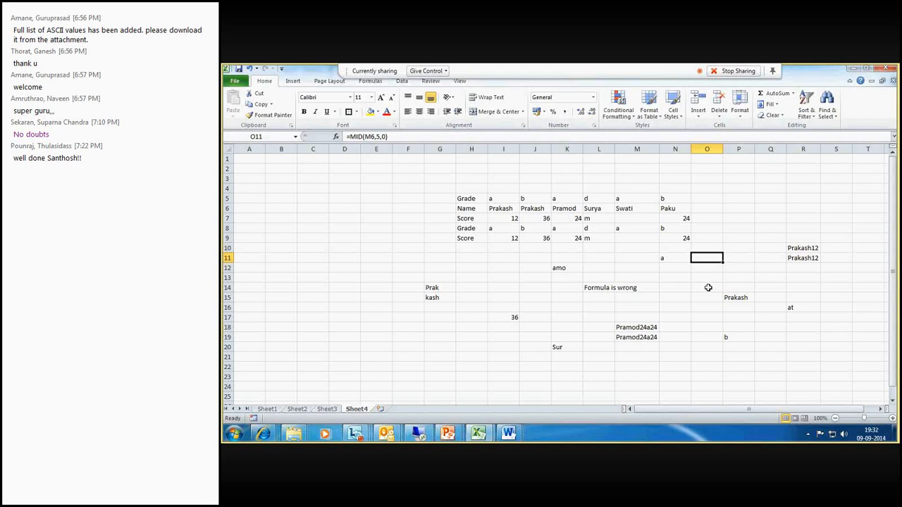
- Enter =LEN(H6) in P9 to count the characters of the label in H6
{"action": "left_click", "coordinate": [735, 237]}
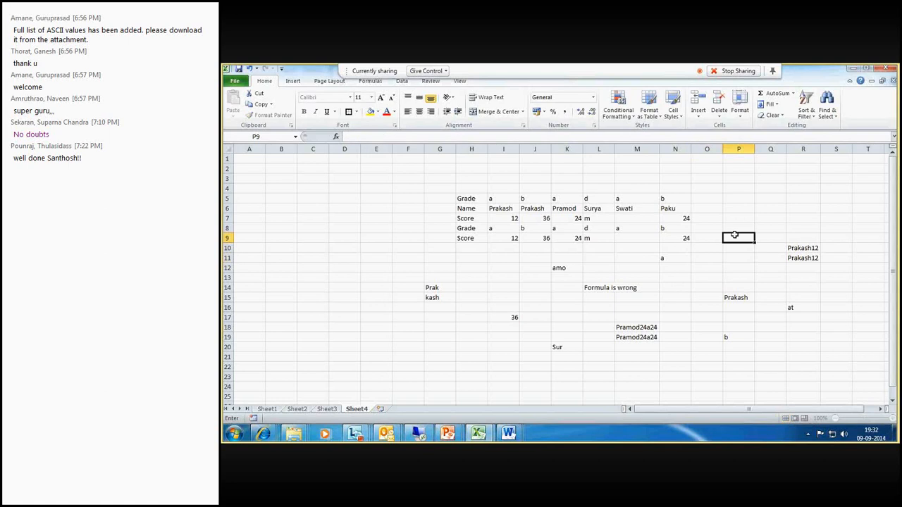
{"action": "type", "text": "="}
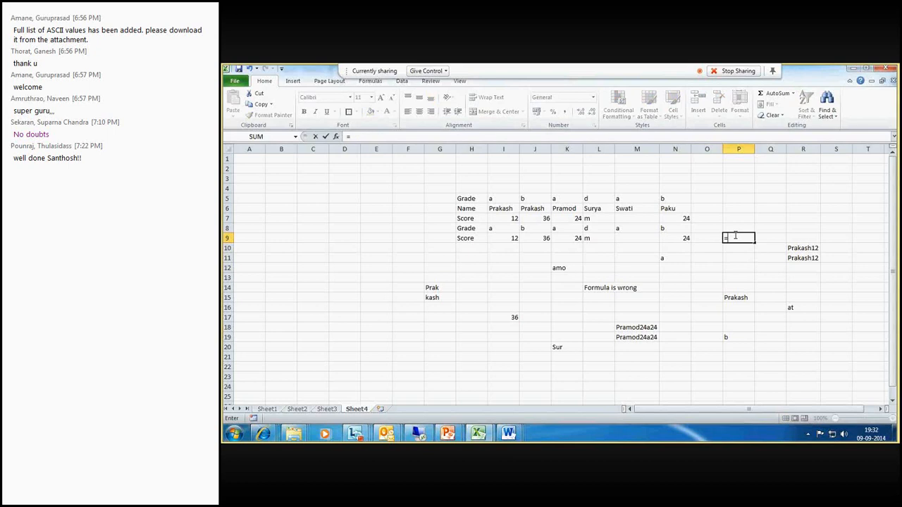
{"action": "type", "text": "len"}
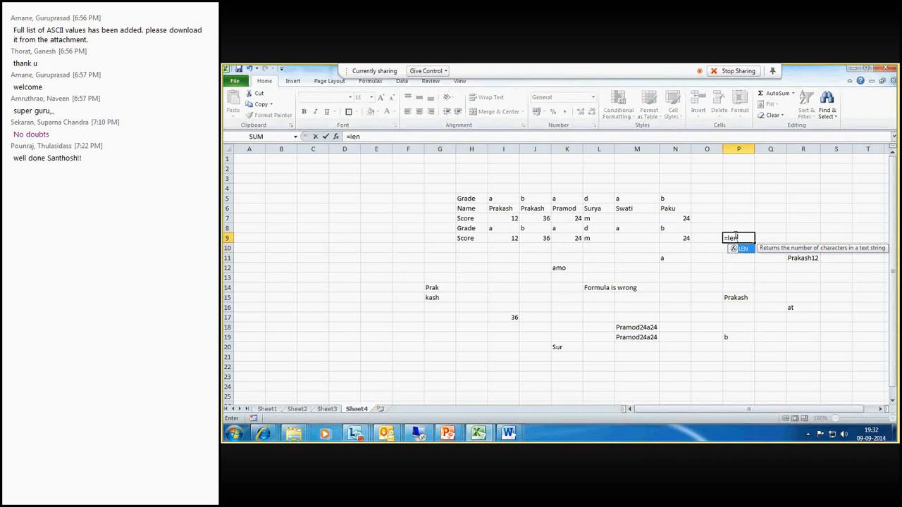
{"action": "type", "text": "("}
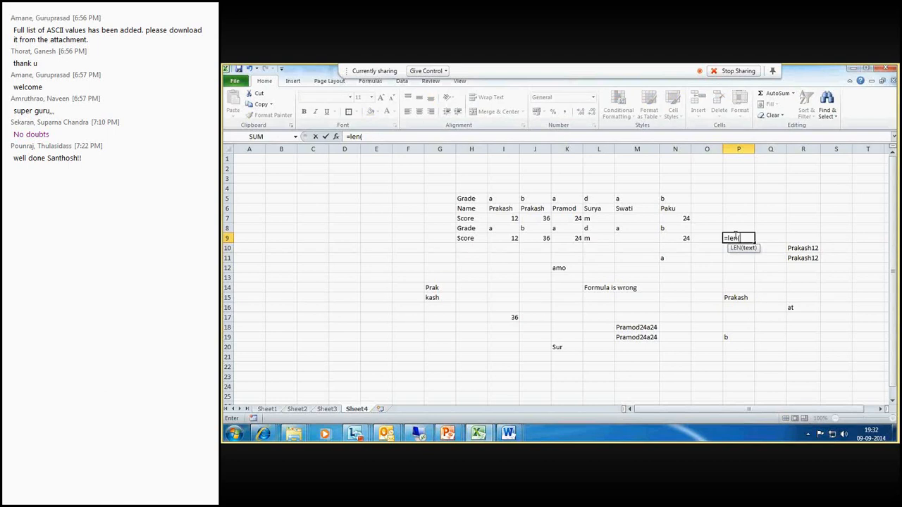
{"action": "left_click", "coordinate": [473, 210]}
{"action": "type", "text": ")"}
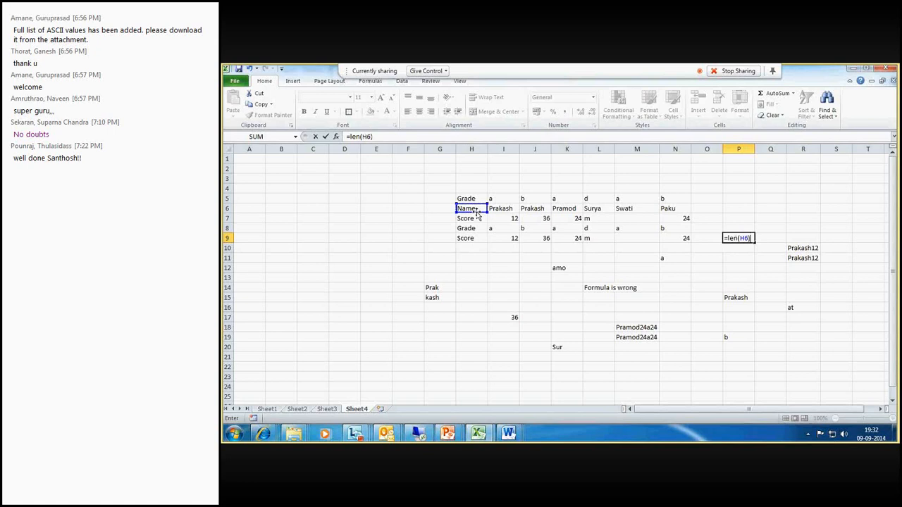
{"action": "key", "text": "Return"}
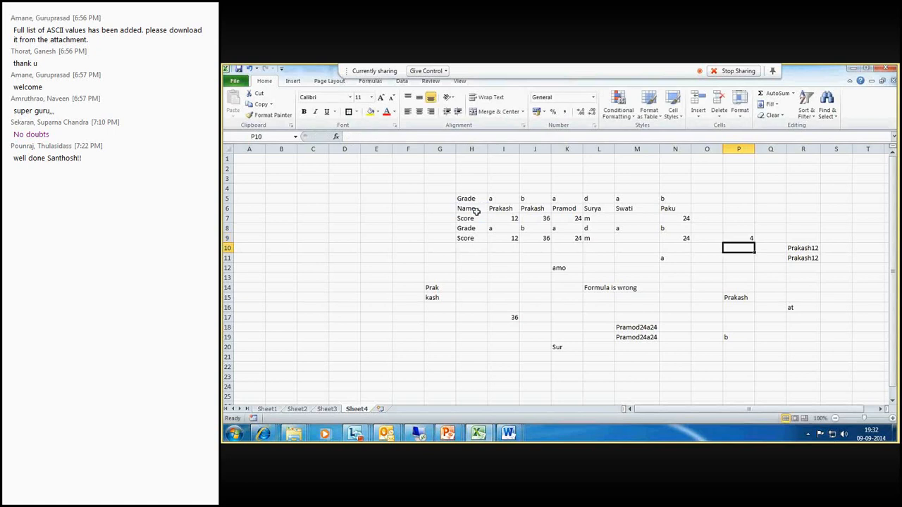
{"action": "left_click", "coordinate": [747, 237]}
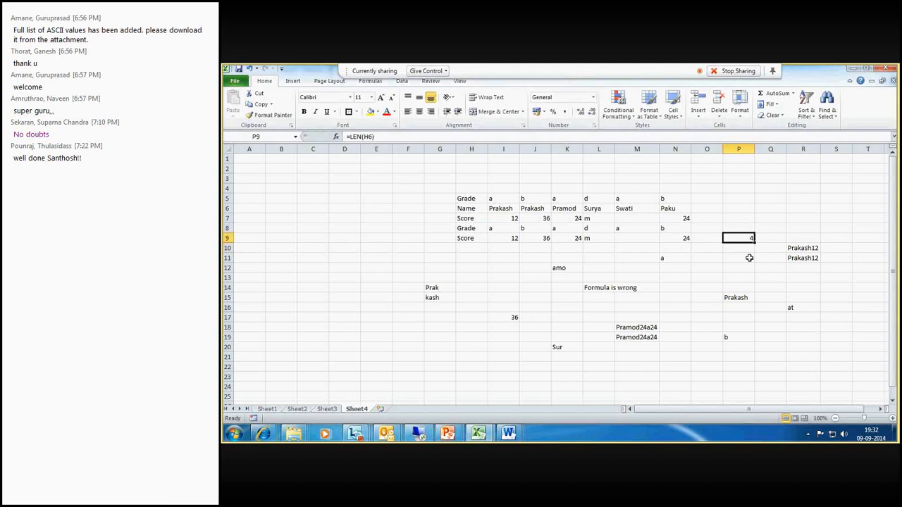
- Enter the sample text n in E6 and Name in F6
{"action": "left_click", "coordinate": [377, 209]}
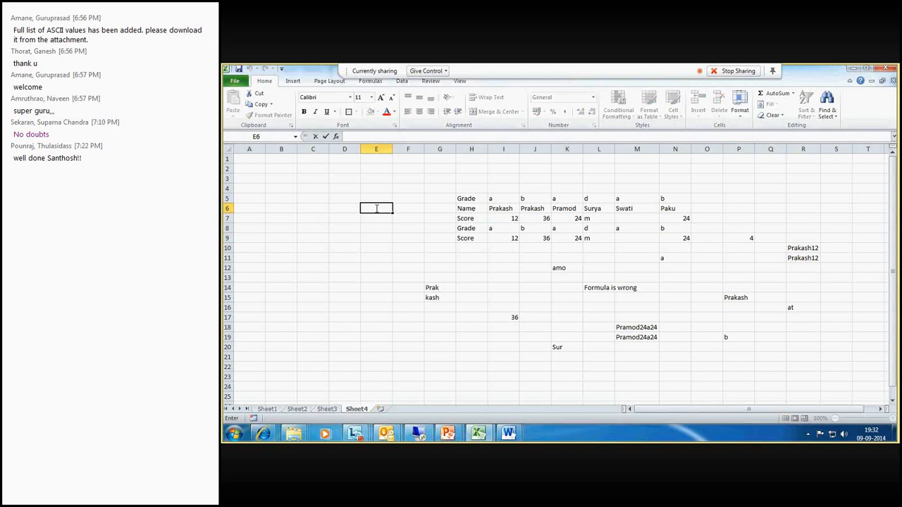
{"action": "key", "text": "Right"}
{"action": "type", "text": "n"}
{"action": "key", "text": "Right"}
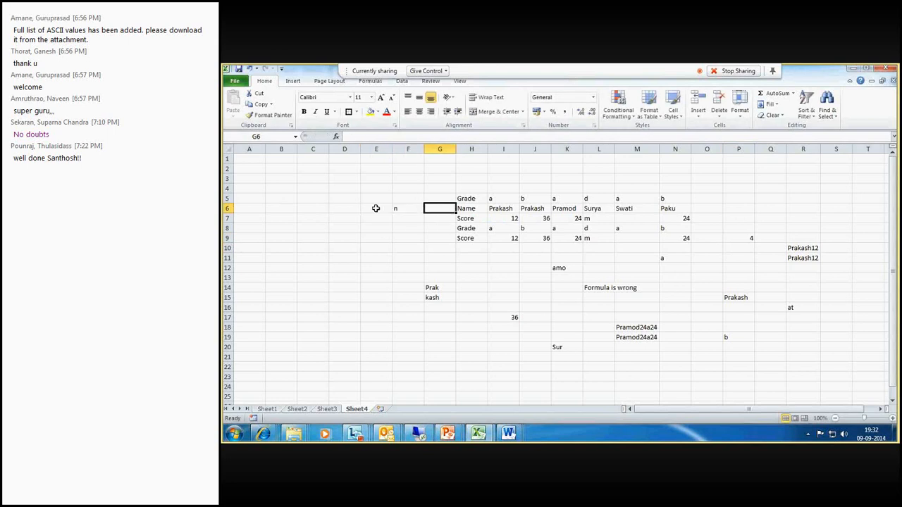
{"action": "left_click", "coordinate": [375, 208]}
{"action": "type", "text": "n"}
{"action": "key", "text": "Right"}
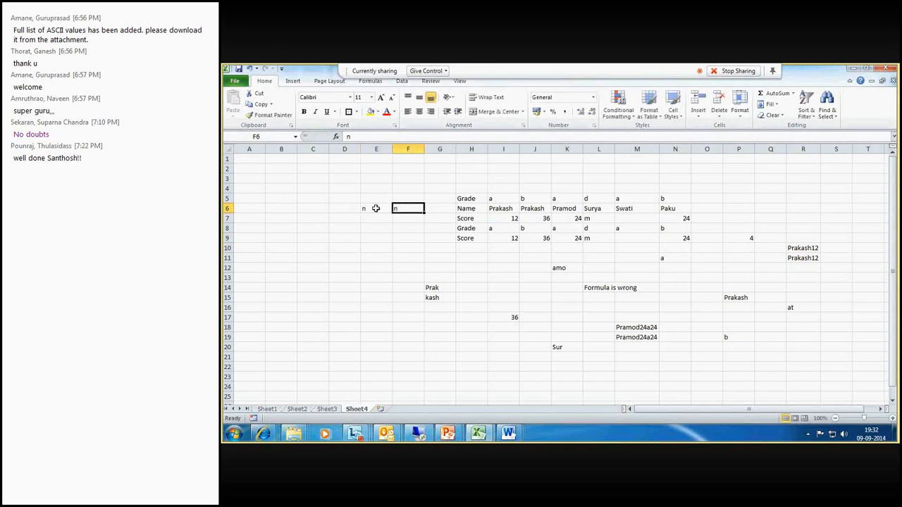
{"action": "type", "text": "n"}
{"action": "key", "text": "BackSpace"}
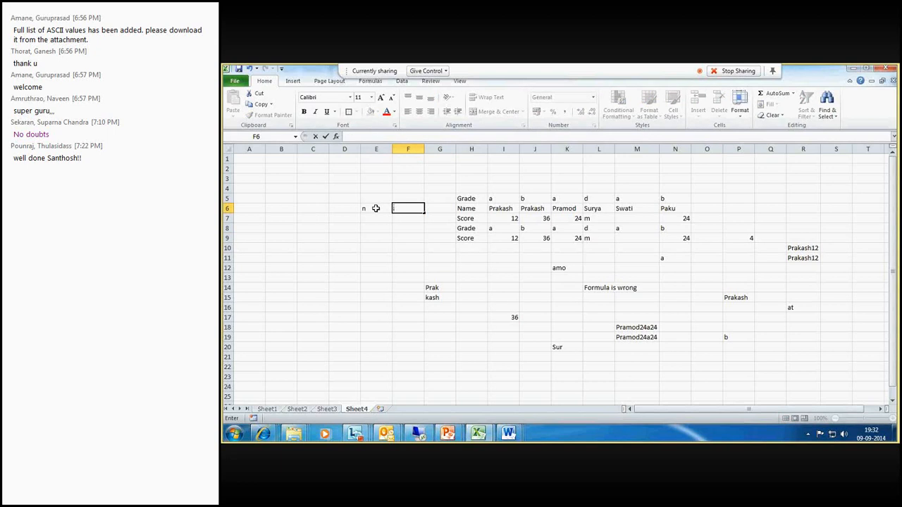
{"action": "type", "text": "Name"}
{"action": "left_click", "coordinate": [429, 287]}
{"action": "left_click", "coordinate": [439, 206]}
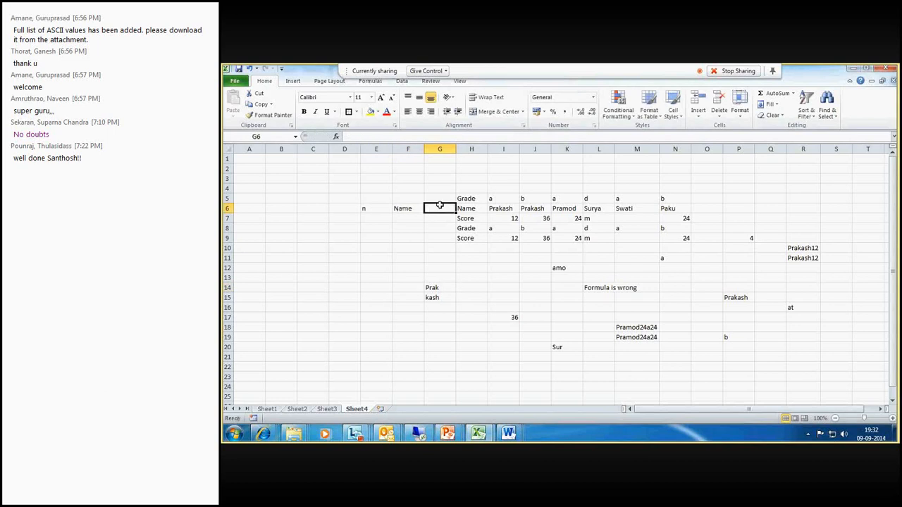
- Enter =LEN(F6) in G6 to count the characters of the text in F6, then recheck the formula alongside F6
{"action": "type", "text": "=len"}
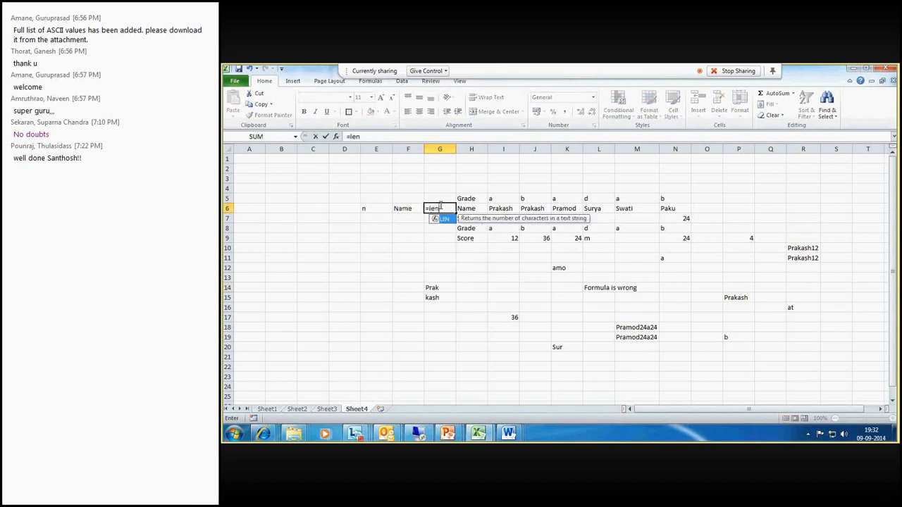
{"action": "type", "text": "("}
{"action": "left_click", "coordinate": [400, 207]}
{"action": "type", "text": ")"}
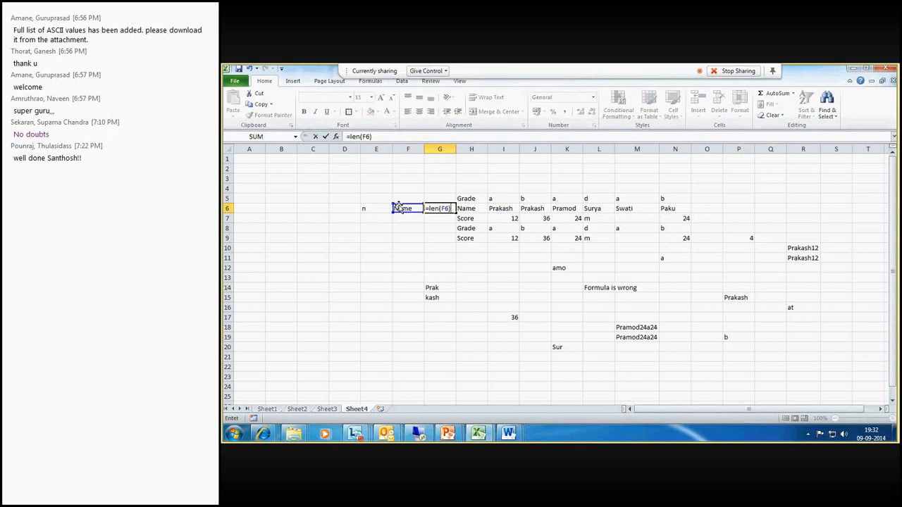
{"action": "key", "text": "Return"}
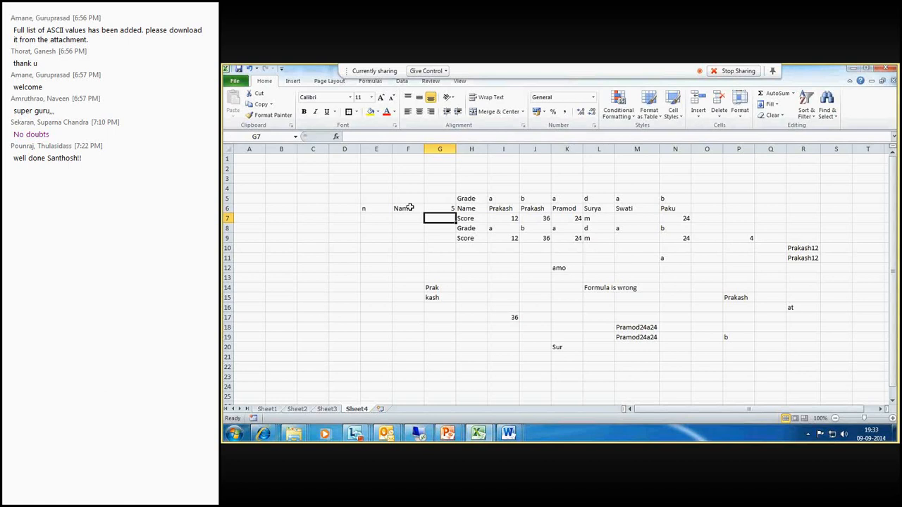
{"action": "left_click", "coordinate": [438, 210]}
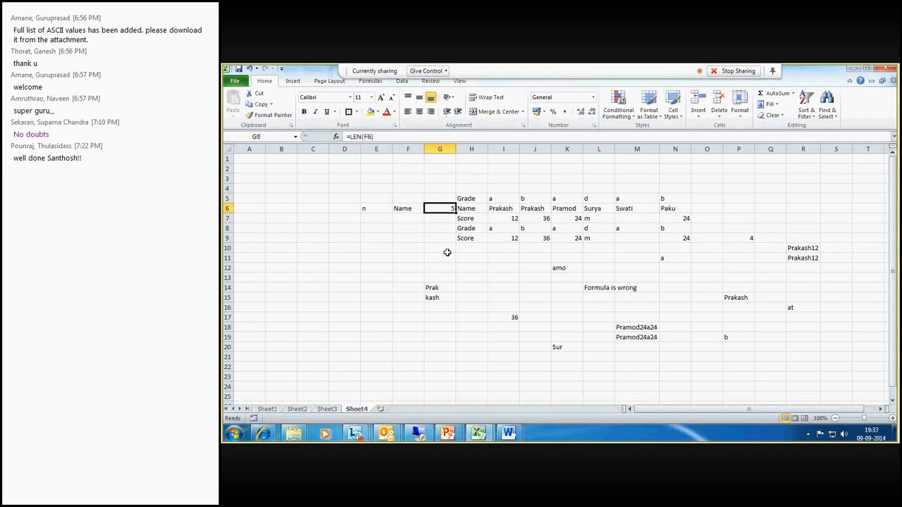
{"action": "left_click", "coordinate": [409, 208]}
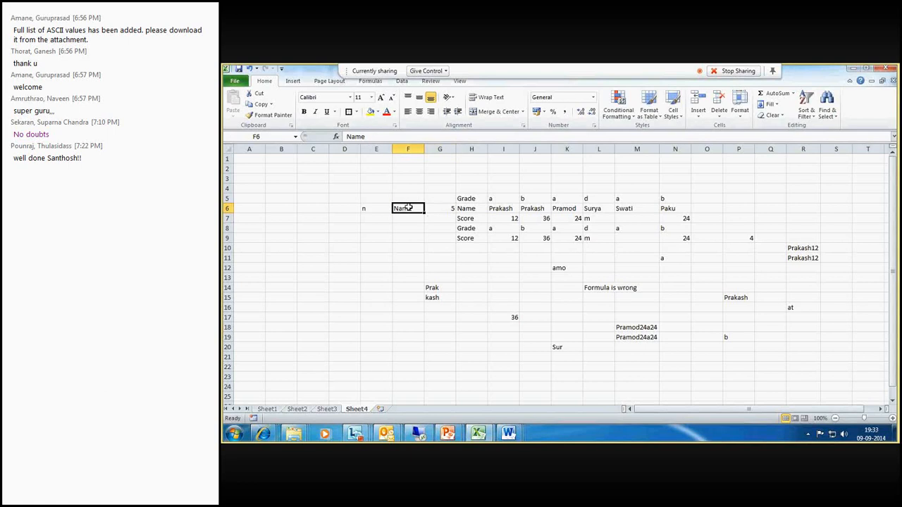
{"action": "left_click_drag", "start_coordinate": [409, 208], "coordinate": [440, 209]}
- Switch to Outlook and scroll through the ADVANCE EXCEL training email's list of functions
{"action": "left_click", "coordinate": [386, 434]}
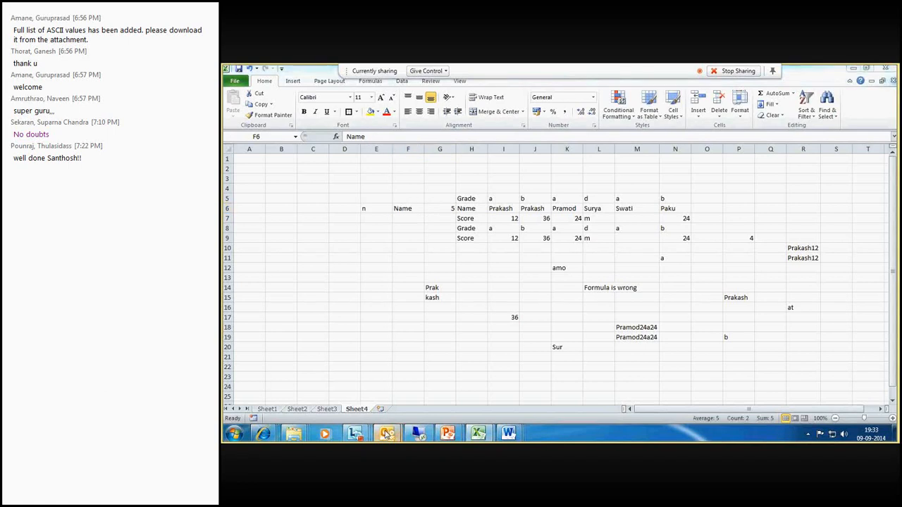
{"action": "left_click", "coordinate": [328, 389]}
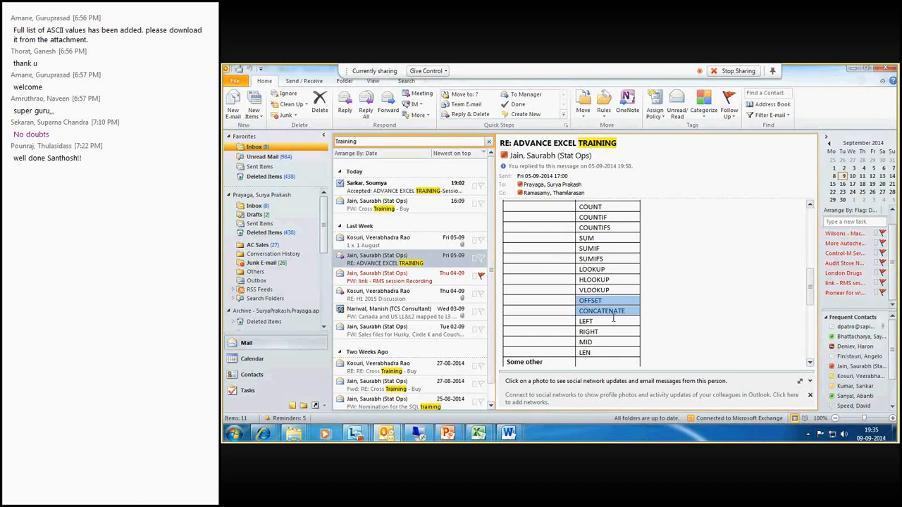
{"action": "scroll", "coordinate": [613, 318], "scroll_direction": "down", "scroll_amount": 2}
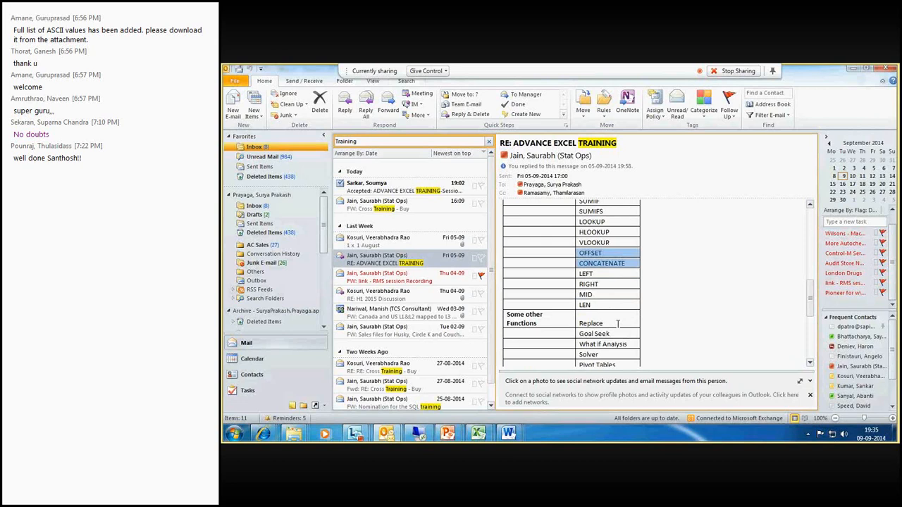
{"action": "scroll", "coordinate": [618, 322], "scroll_direction": "up", "scroll_amount": 6}
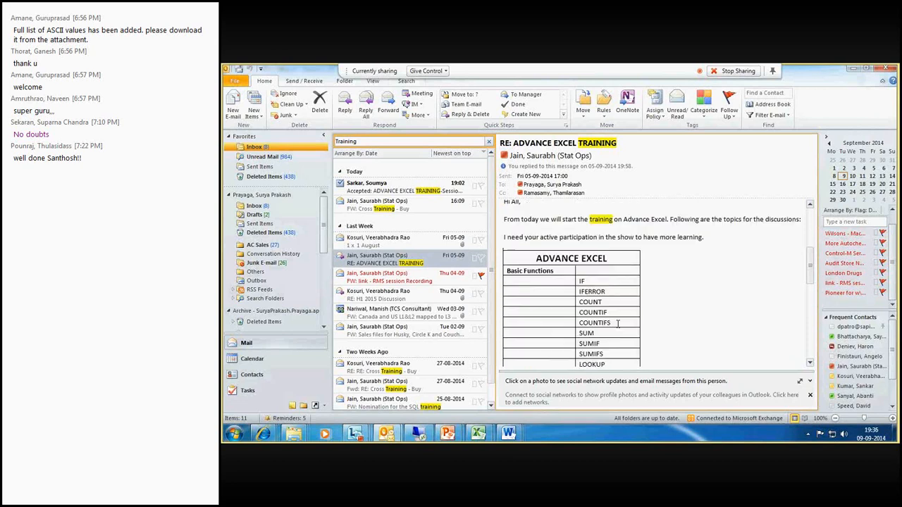
{"action": "scroll", "coordinate": [618, 323], "scroll_direction": "down", "scroll_amount": 1}
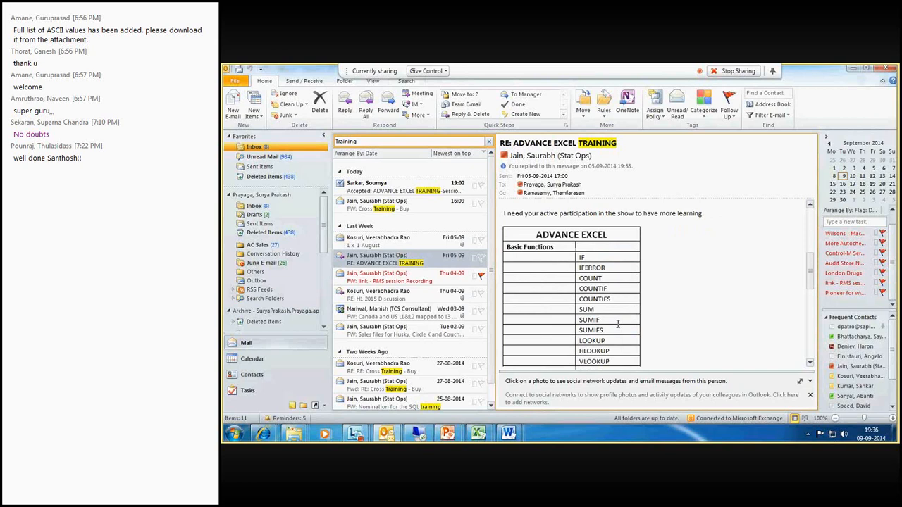
{"action": "scroll", "coordinate": [618, 324], "scroll_direction": "down", "scroll_amount": 2}
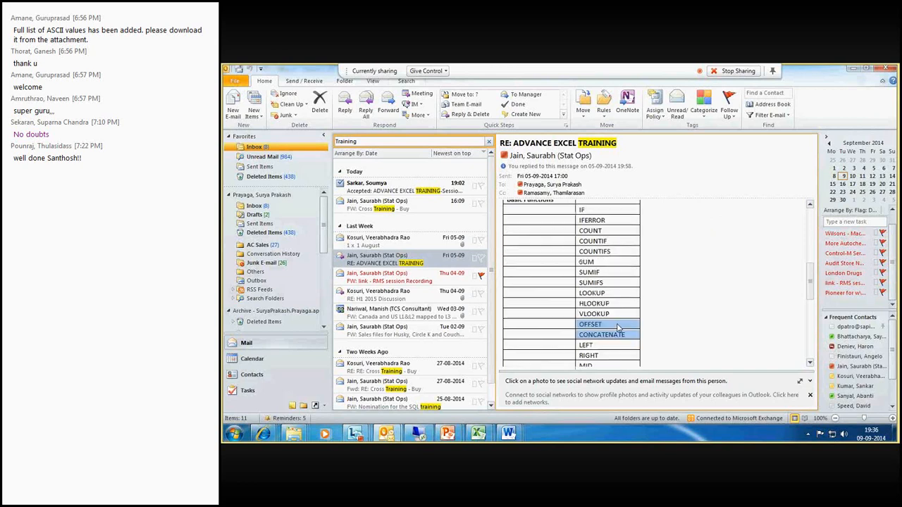
{"action": "scroll", "coordinate": [618, 325], "scroll_direction": "down", "scroll_amount": 3}
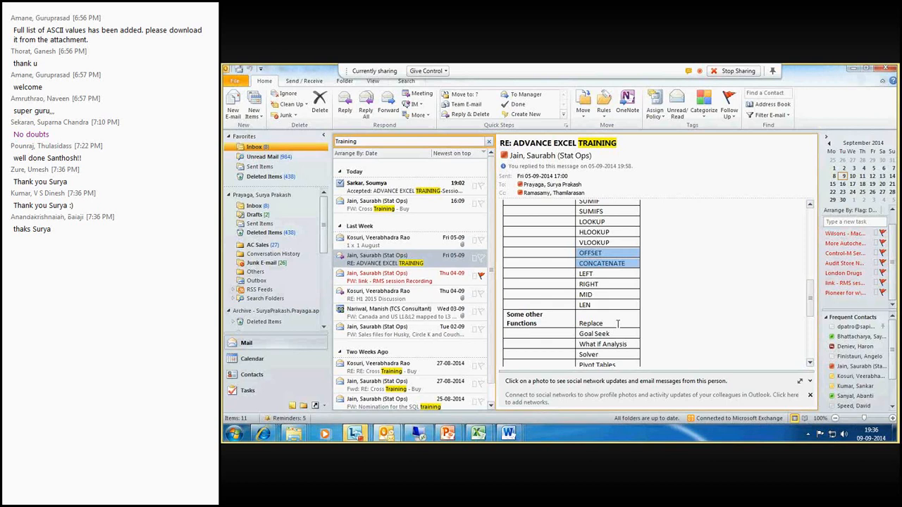
- Switch to the Lync meeting window and stop sharing the screen
{"action": "left_click", "coordinate": [356, 435]}
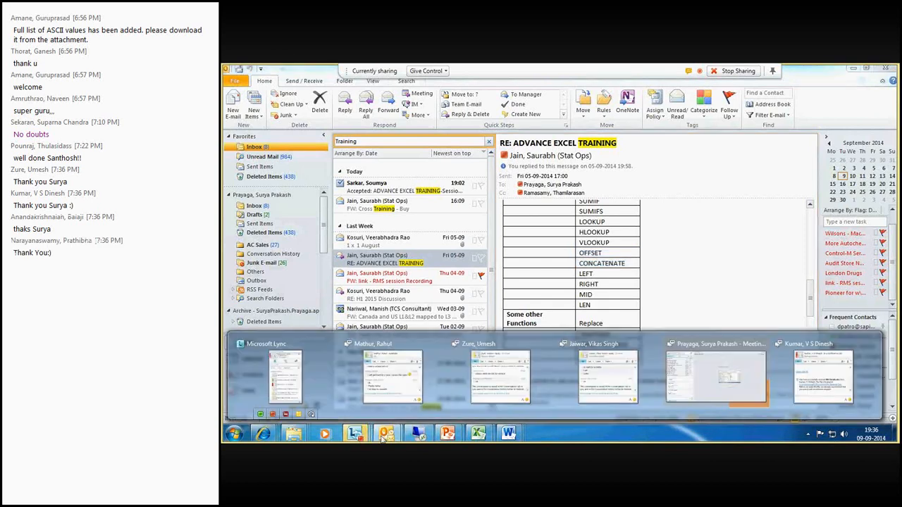
{"action": "left_click", "coordinate": [716, 377]}
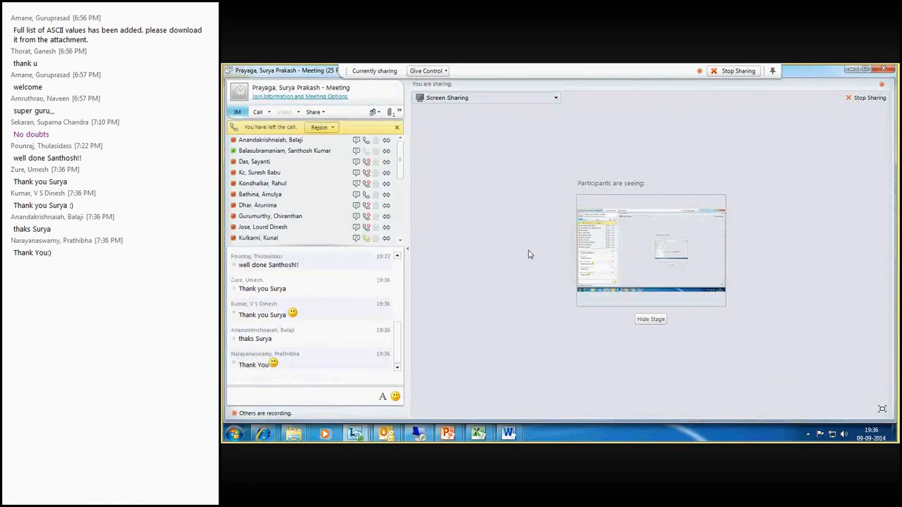
{"action": "left_click", "coordinate": [736, 72]}
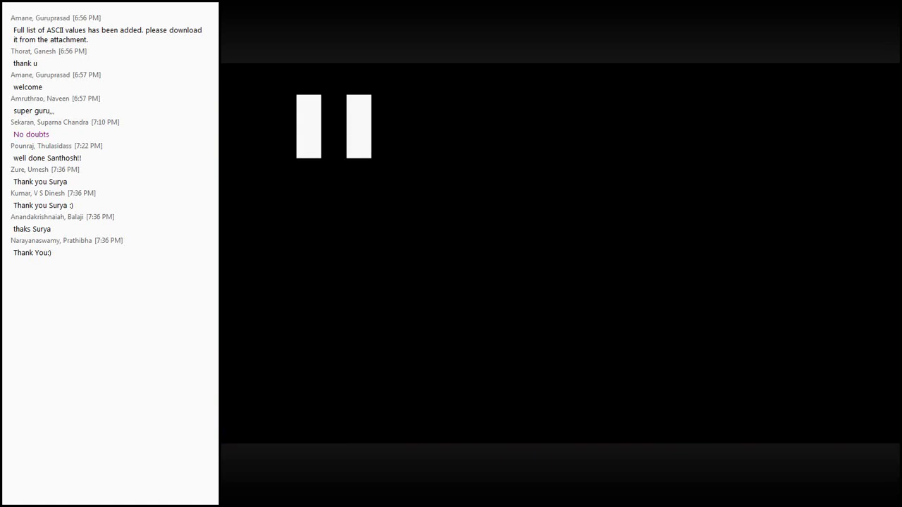